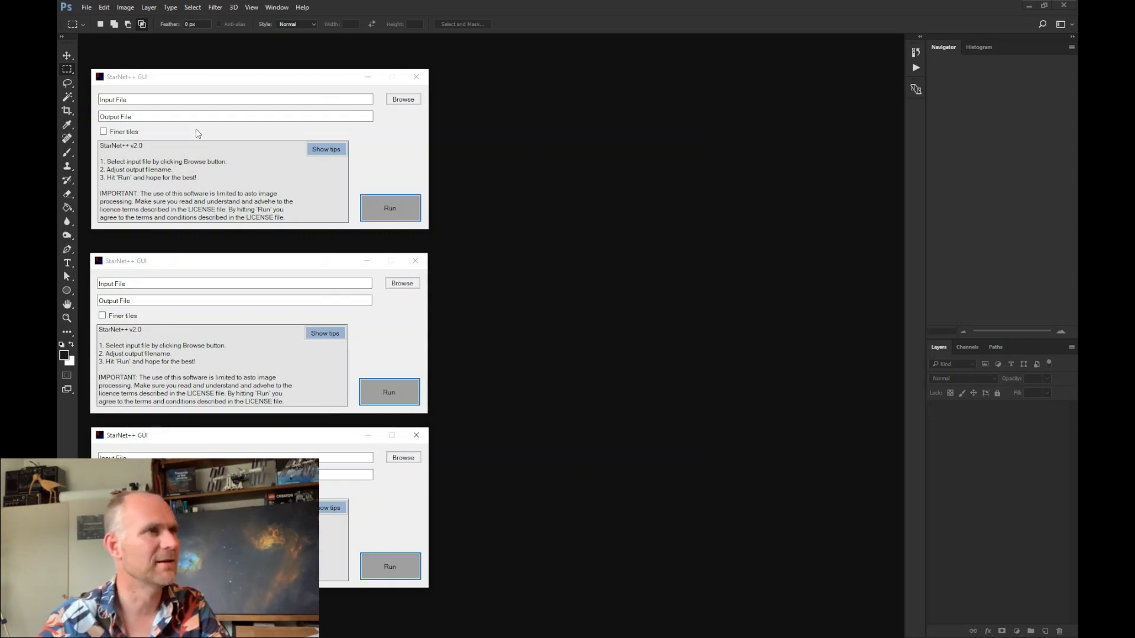
# Load r_sho_S.tif, r_sho_H.tif and r_sho_O.tif as the input files of the three StarNet++ windows
pyautogui.click(395, 100)
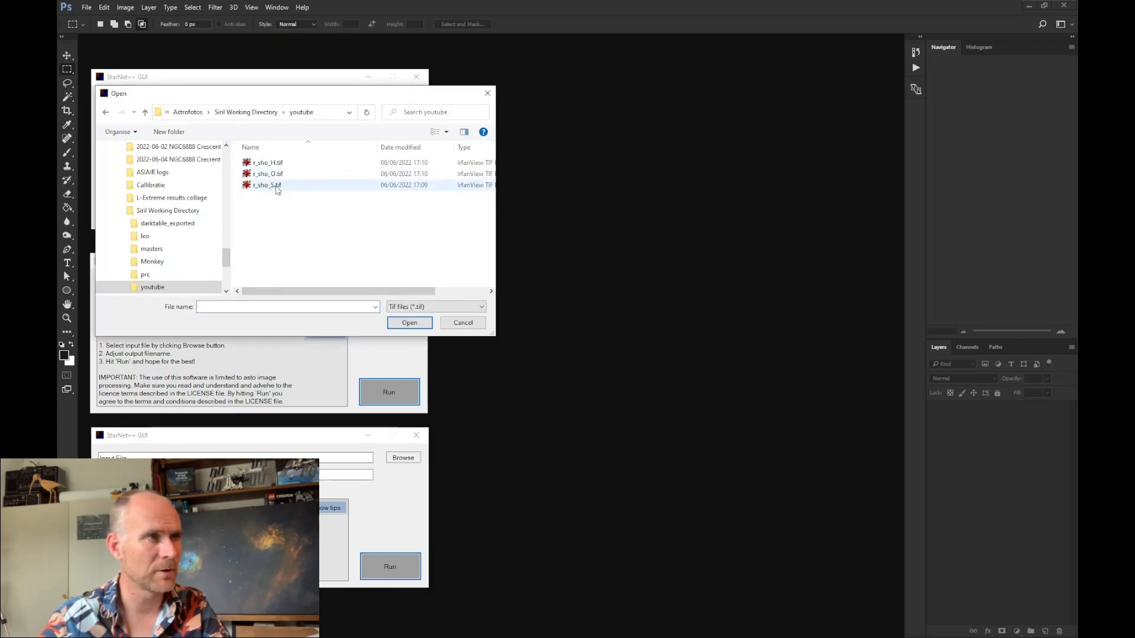
pyautogui.doubleClick(276, 186)
pyautogui.click(403, 283)
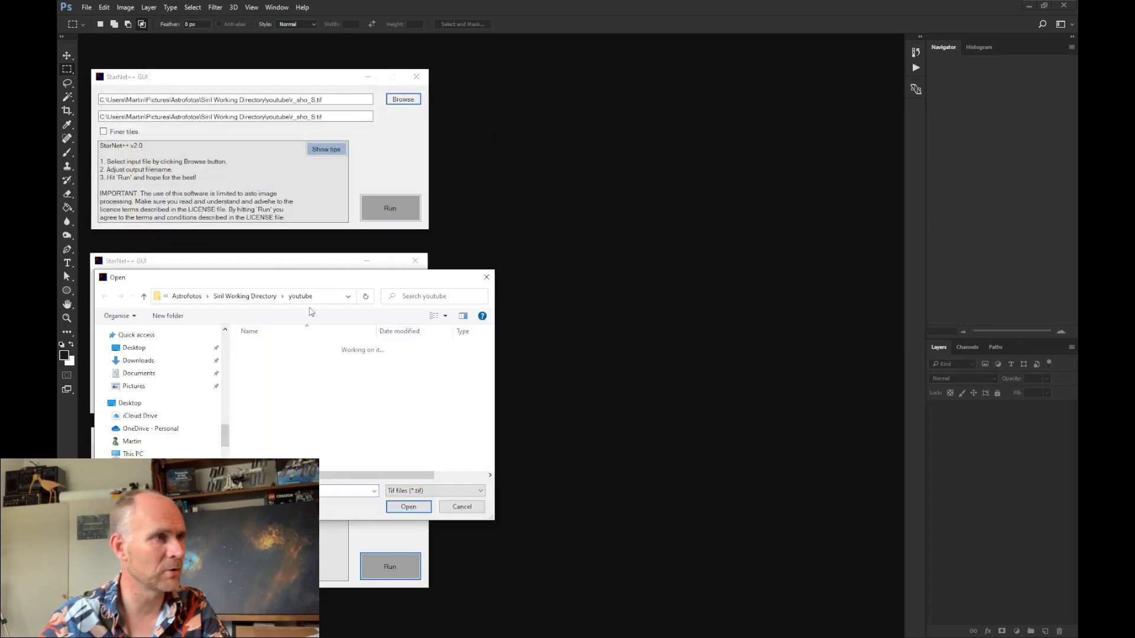
pyautogui.doubleClick(278, 349)
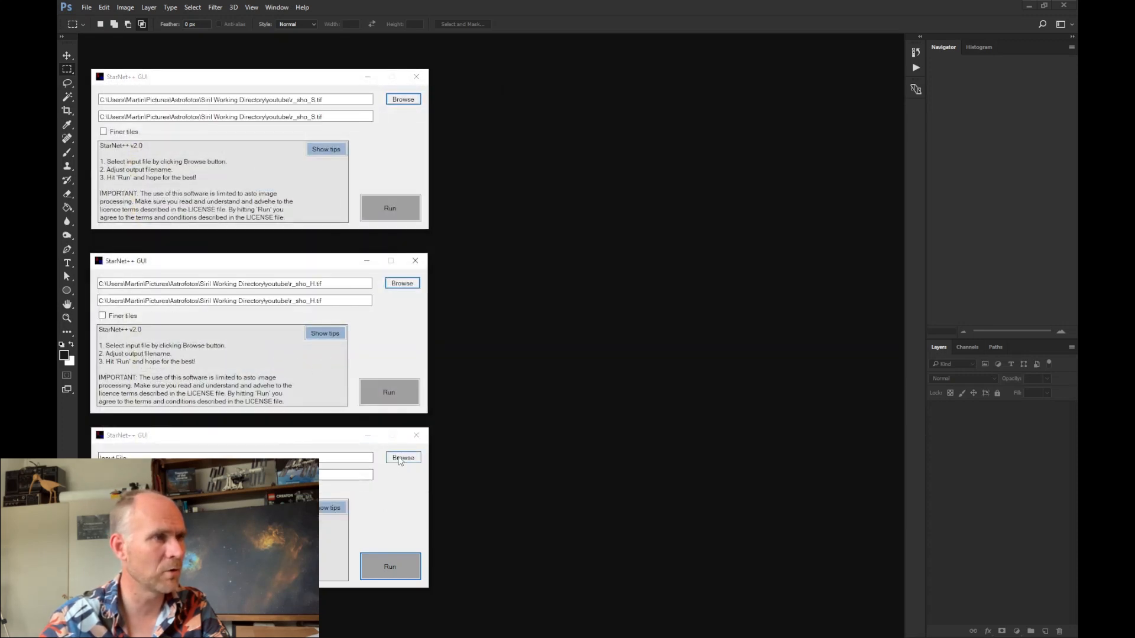
# Add the suffix _starless to the S output file name before its extension and copy that suffix
pyautogui.click(381, 117)
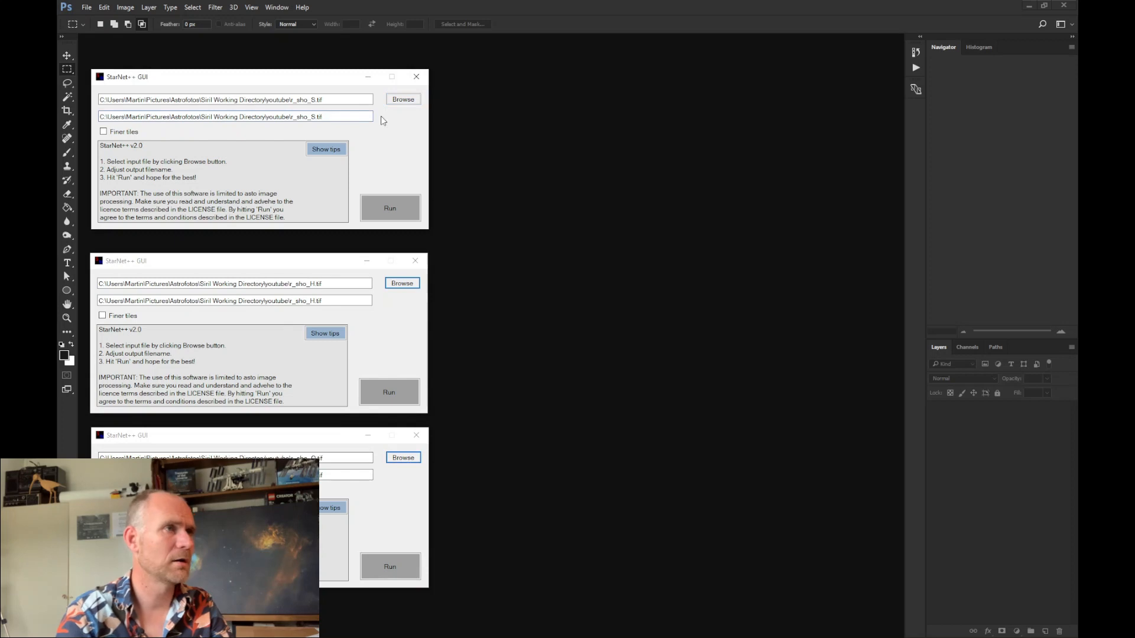
pyautogui.press('Left')
pyautogui.press('Left')
pyautogui.press('Left')
pyautogui.press('Left')
pyautogui.write('_starless')
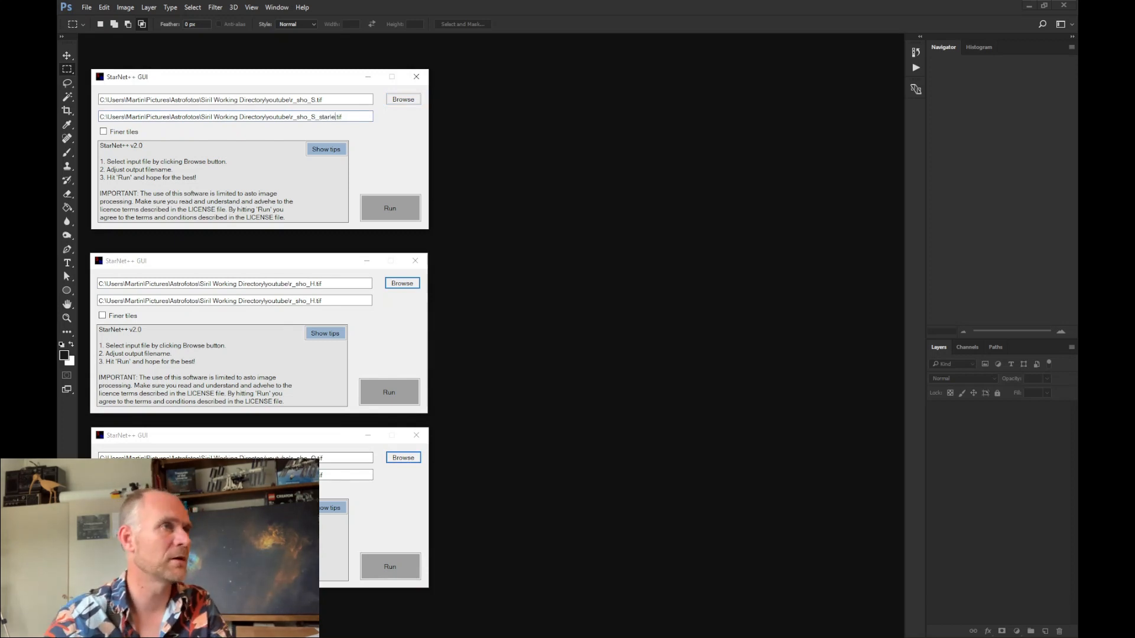
pyautogui.hotkey('shift', 'Left')
pyautogui.hotkey('shift', 'Left')
pyautogui.hotkey('shift', 'Left')
pyautogui.hotkey('shift', 'Left')
pyautogui.hotkey('shift', 'Left')
pyautogui.hotkey('shift', 'Left')
pyautogui.hotkey('shift', 'Left')
pyautogui.hotkey('shift', 'Left')
pyautogui.hotkey('shift', 'Left')
pyautogui.hotkey('ctrl', 'c')
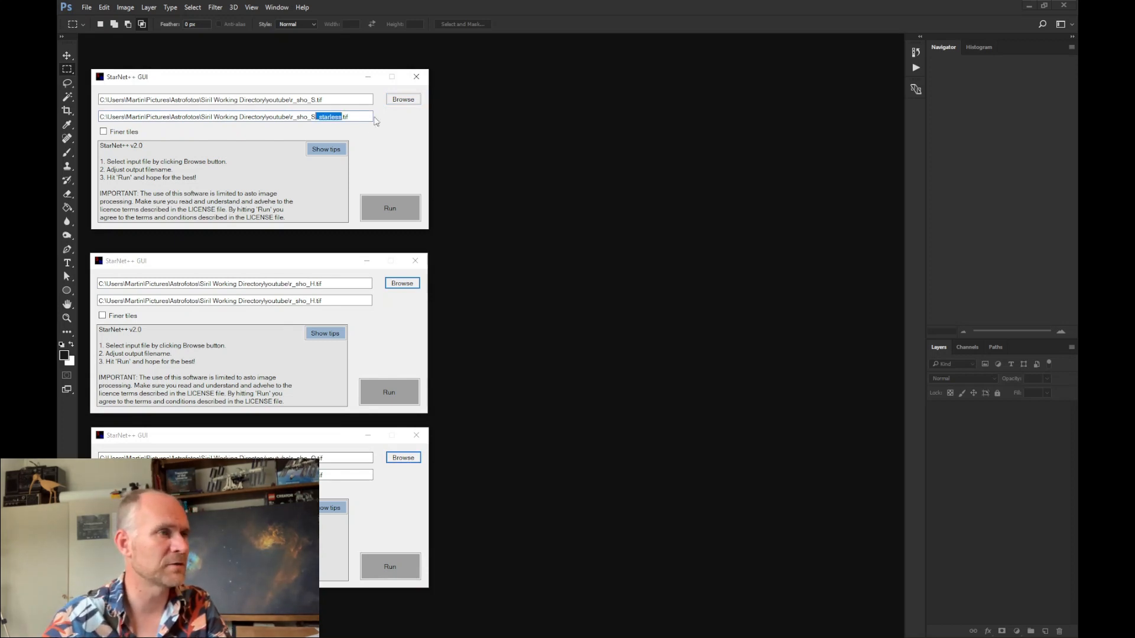
# Paste the _starless suffix into the output file names of the H and O images
pyautogui.click(315, 301)
pyautogui.hotkey('ctrl', 'v')
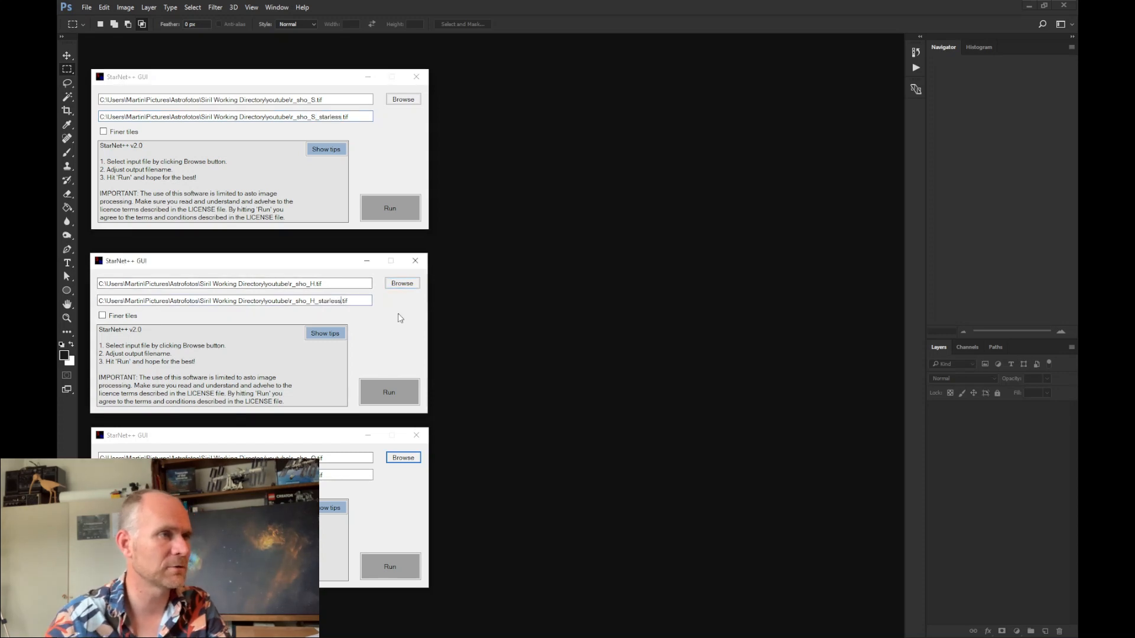
pyautogui.click(313, 475)
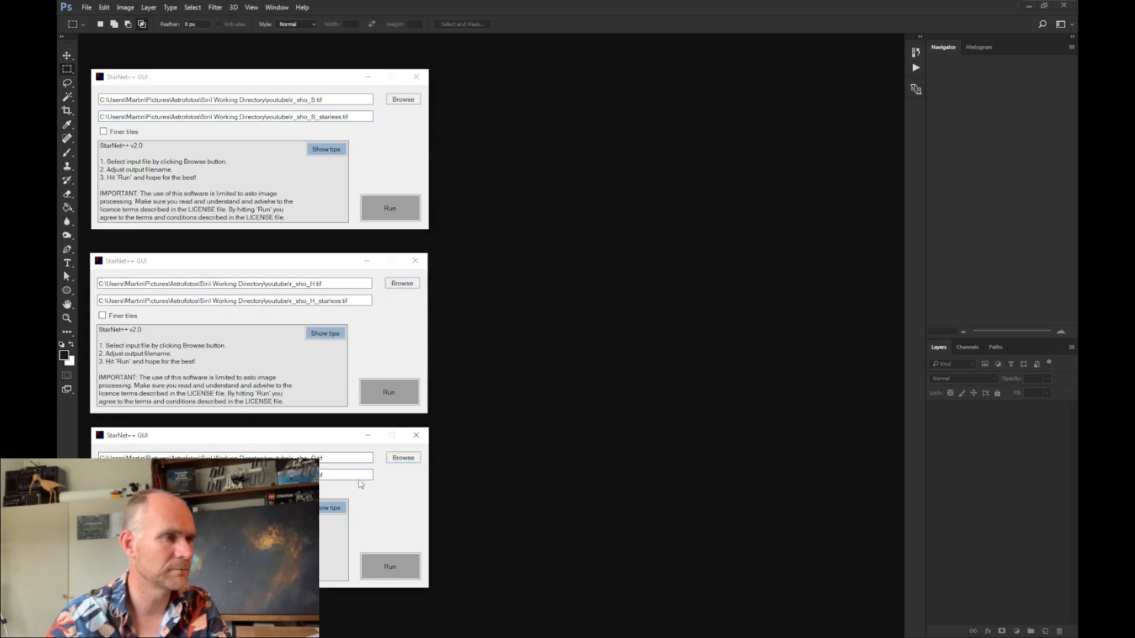
pyautogui.hotkey('ctrl', 'v')
# Run star removal in all three StarNet++ windows
pyautogui.click(379, 218)
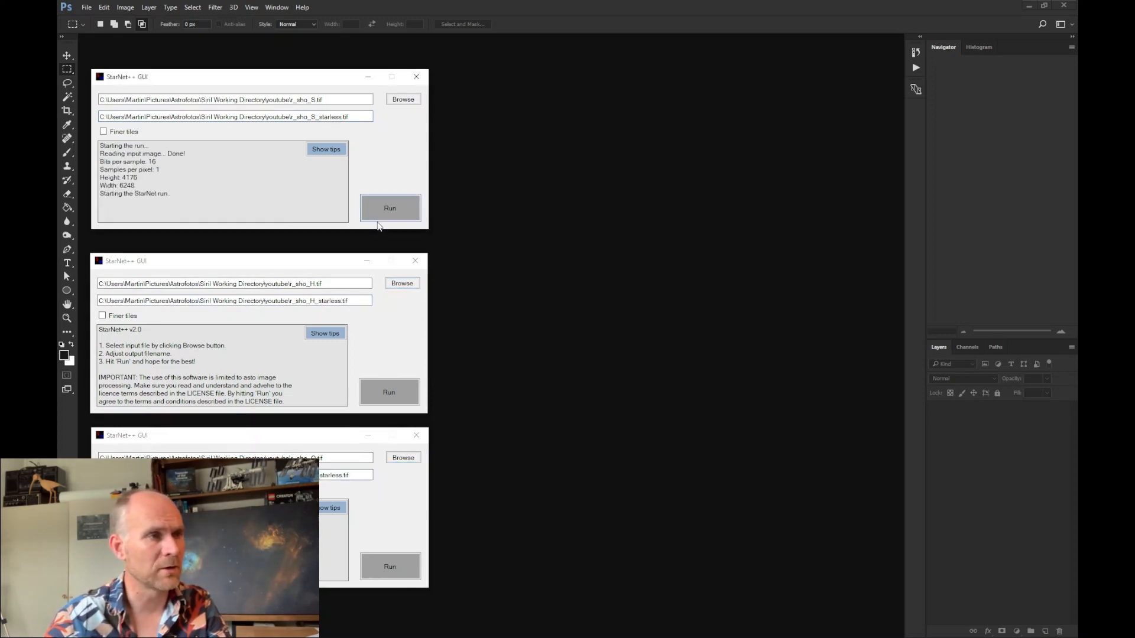
pyautogui.click(387, 392)
pyautogui.click(389, 562)
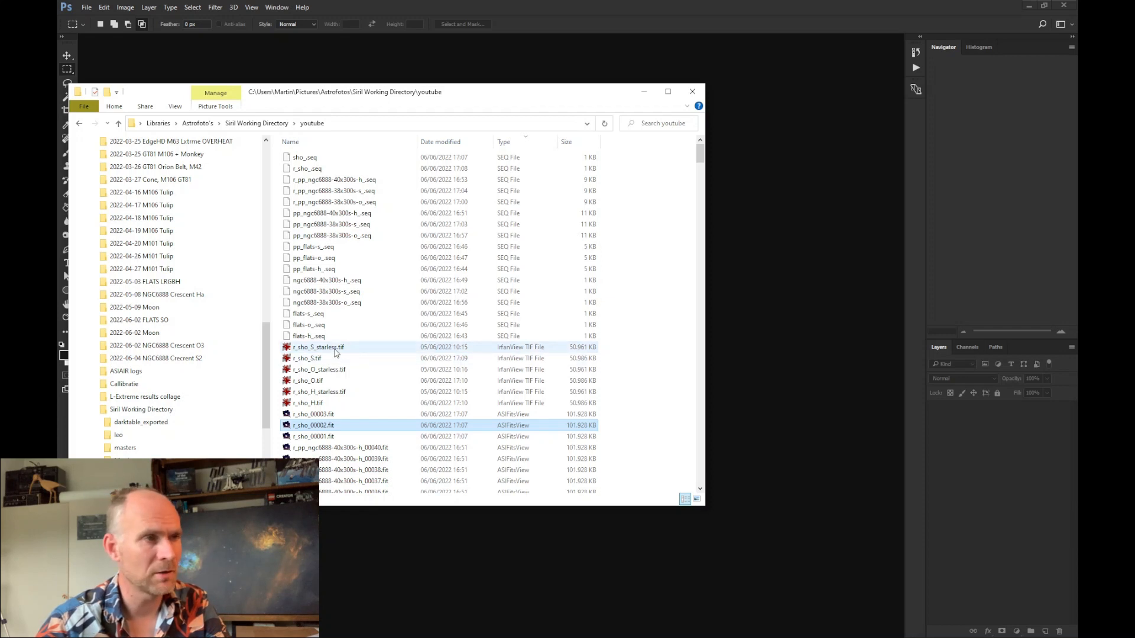
# Open r_sho_S_starless.tif and r_sho_S.tif from the youtube folder in Photoshop, using the embedded colour profile
pyautogui.click(334, 348)
pyautogui.keyDown('ctrl'); pyautogui.click(308, 359); pyautogui.keyUp('ctrl')
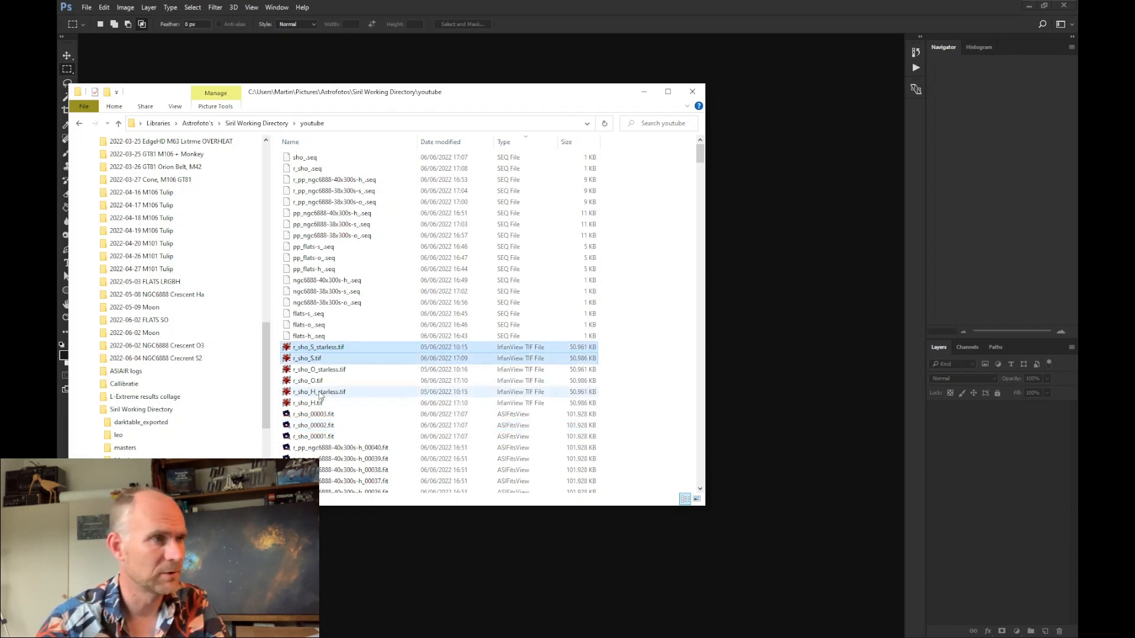
pyautogui.moveTo(315, 359); pyautogui.dragTo(779, 294)
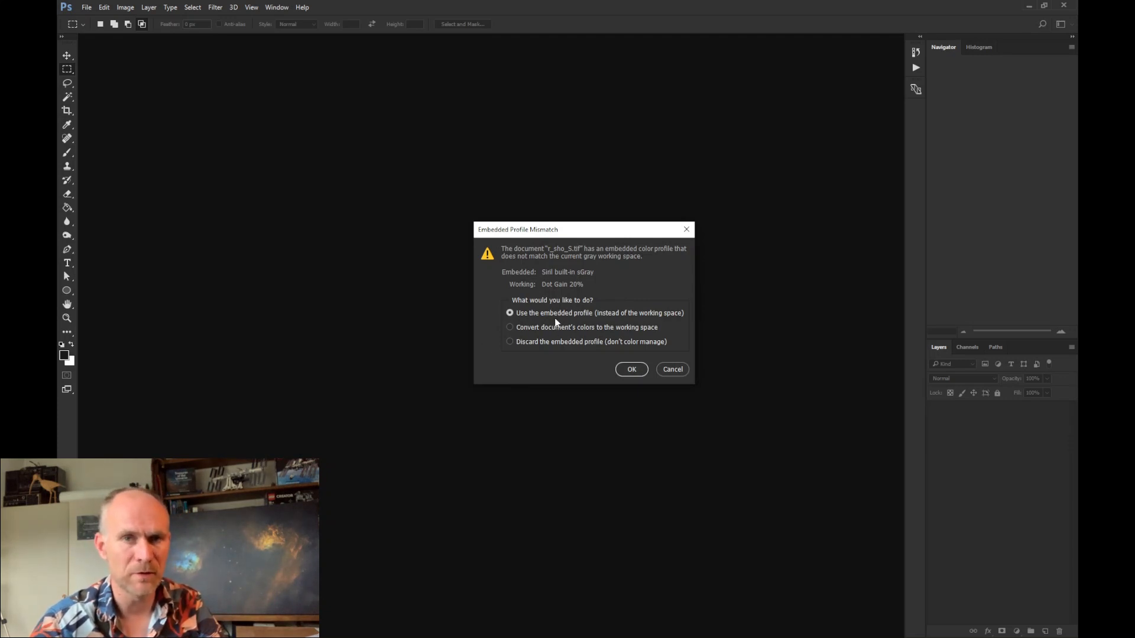
pyautogui.click(631, 370)
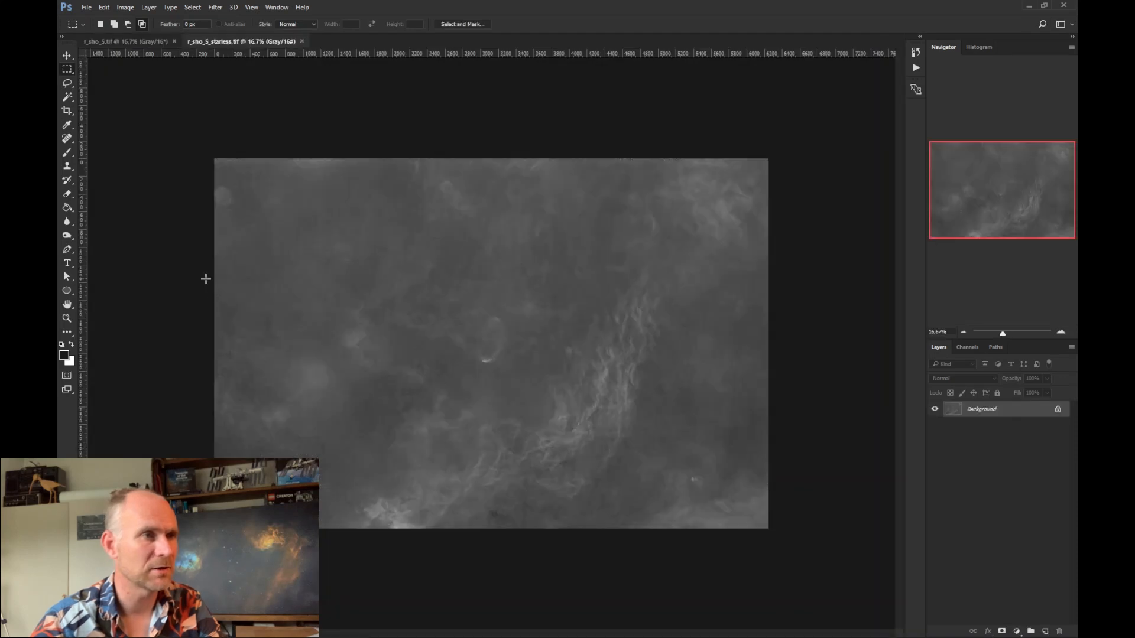
# Copy the whole r_sho_S.tif image into r_sho_S_starless.tif as a new layer and set its blend mode to Difference
pyautogui.click(123, 41)
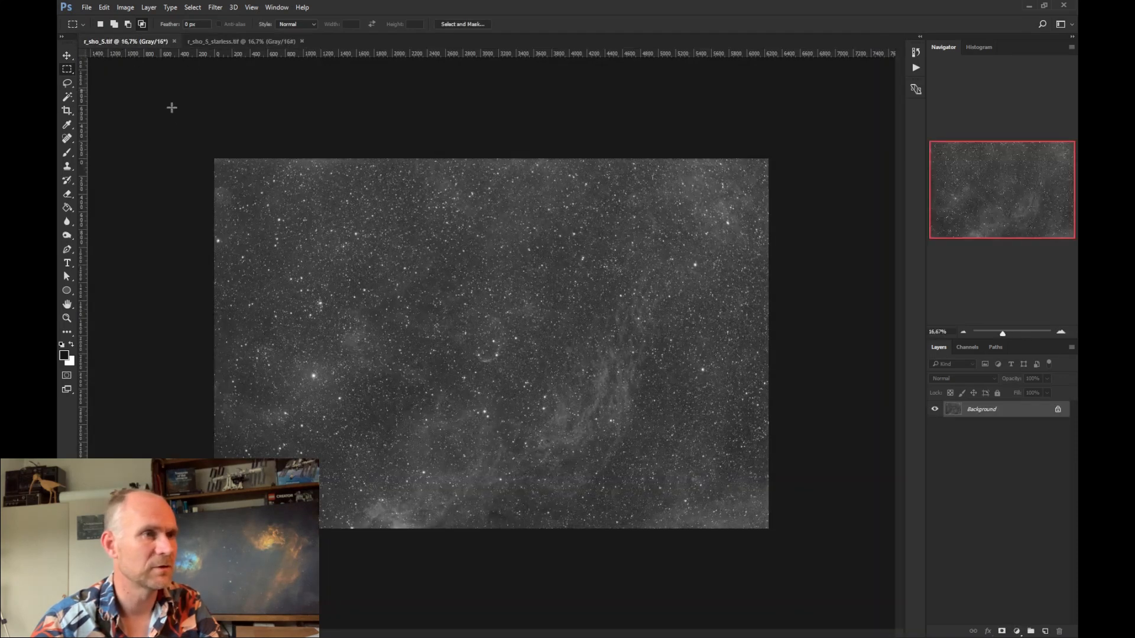
pyautogui.click(225, 43)
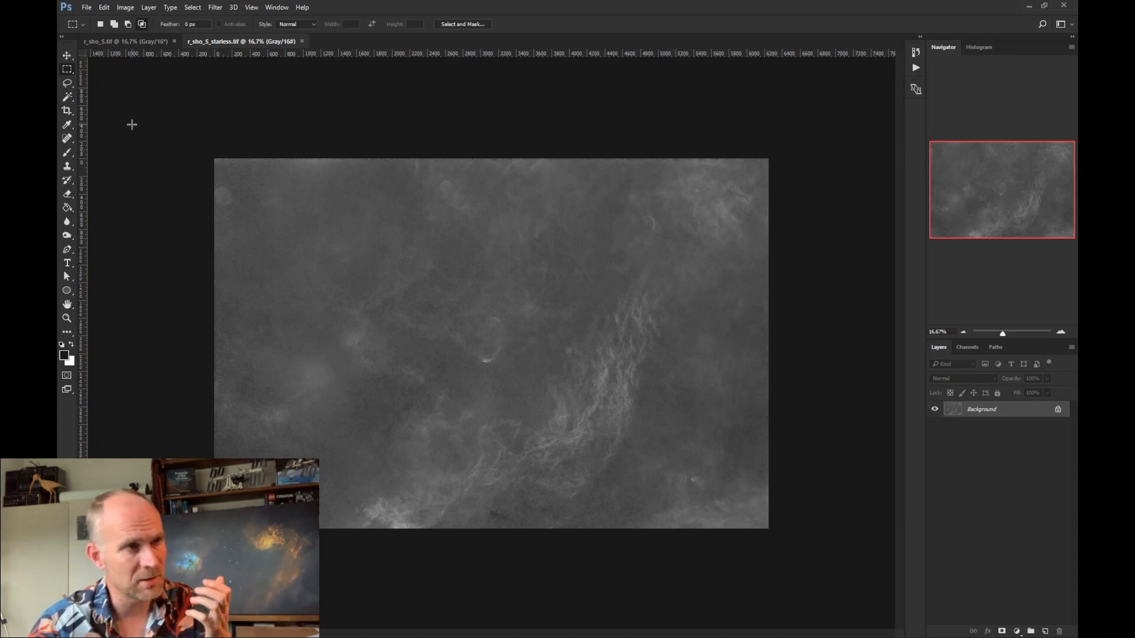
pyautogui.click(126, 41)
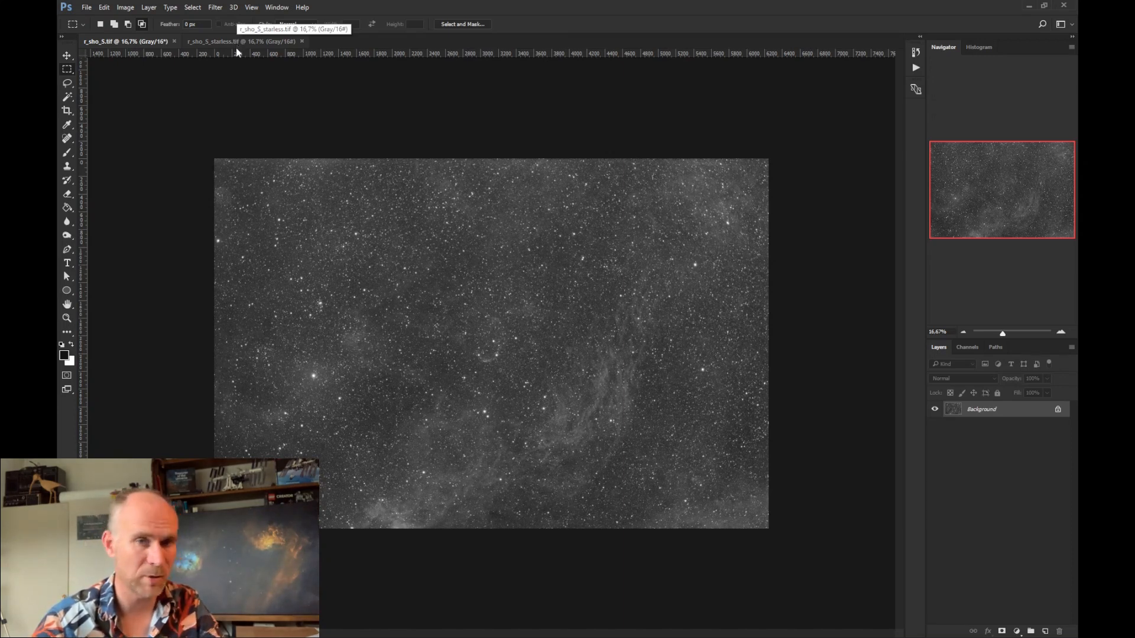
pyautogui.hotkey('ctrl', 'a')
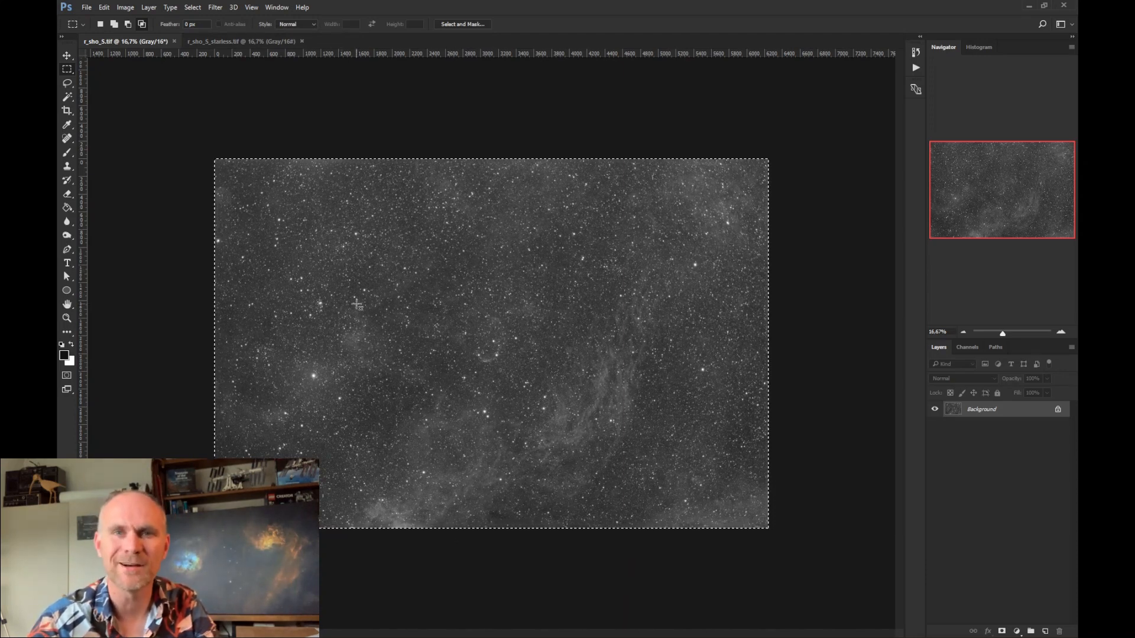
pyautogui.click(228, 40)
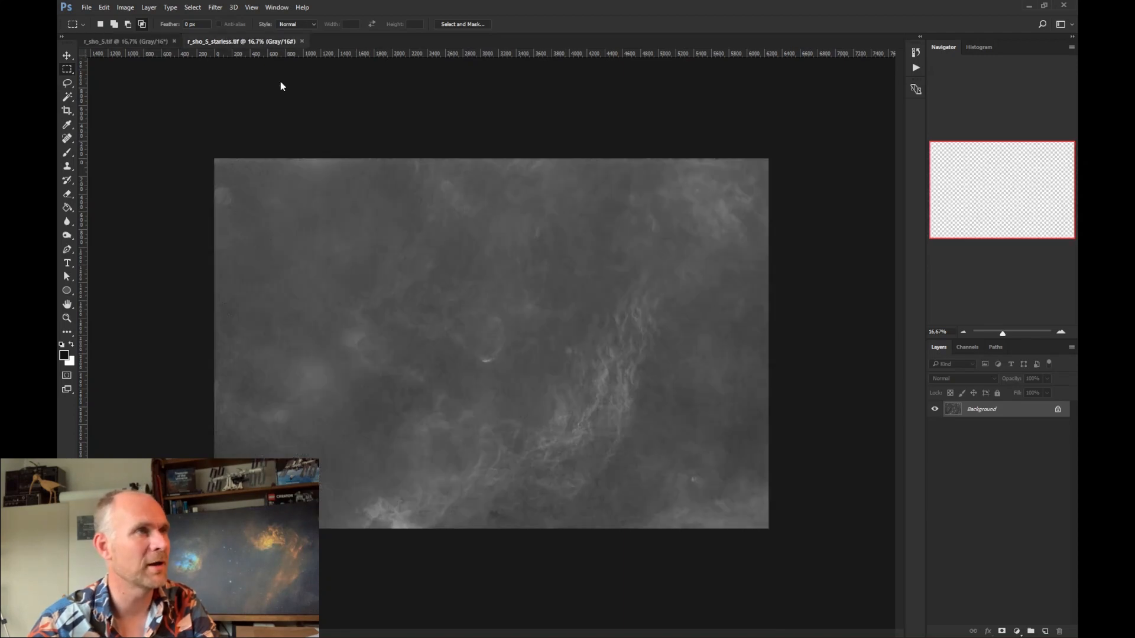
pyautogui.hotkey('ctrl', 'v')
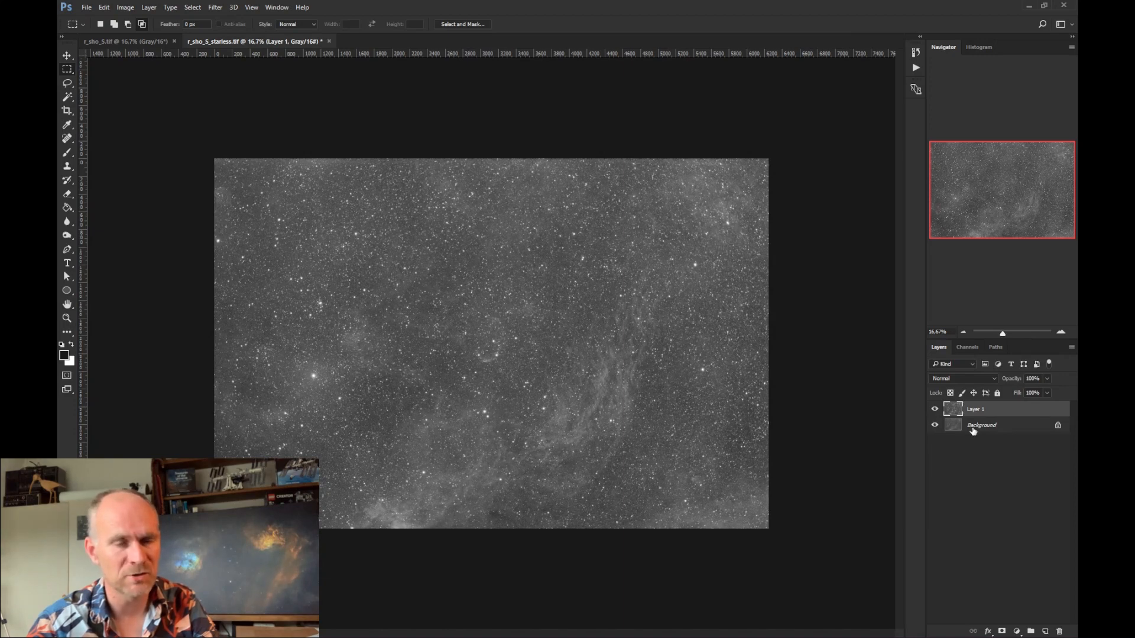
pyautogui.click(955, 378)
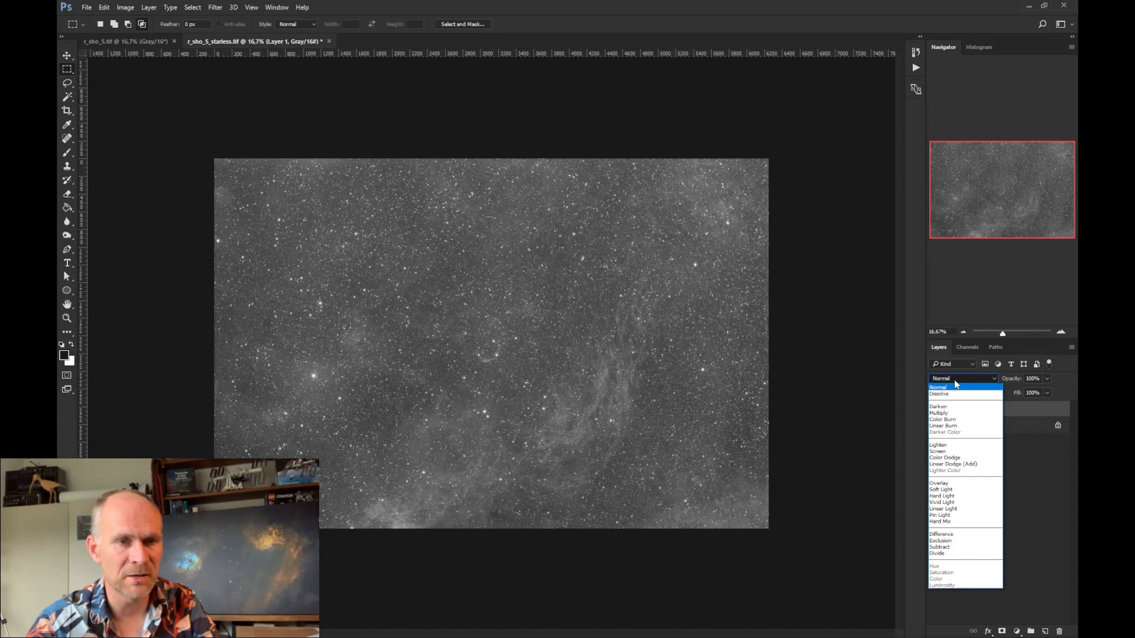
pyautogui.click(962, 536)
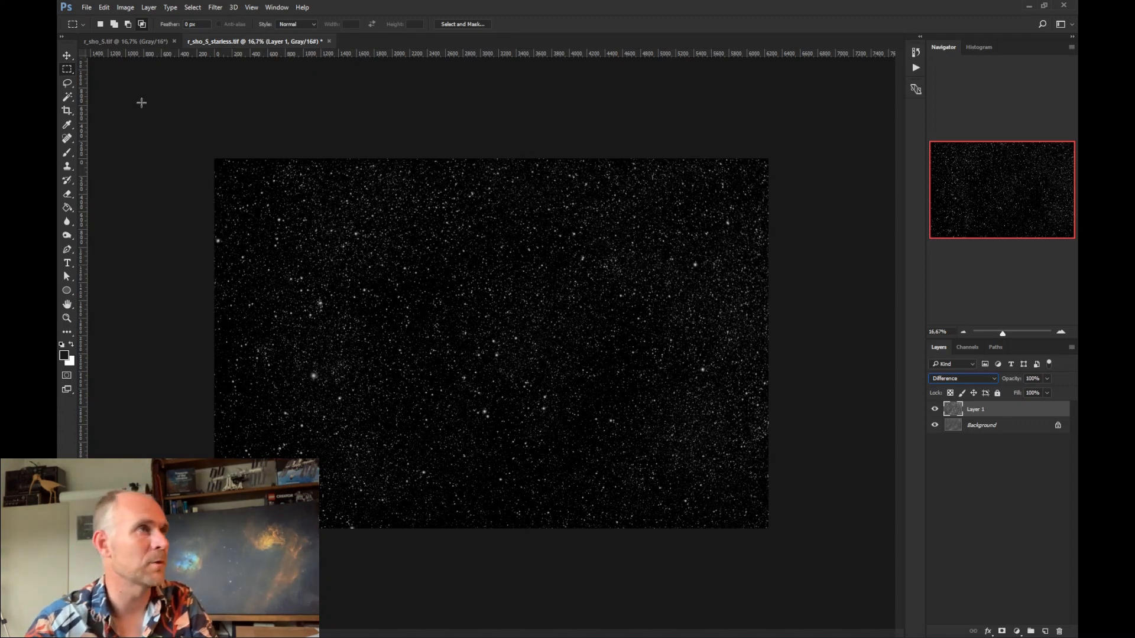
# Select the entire canvas, copy the merged result and paste it as a new layer
pyautogui.click(145, 9)
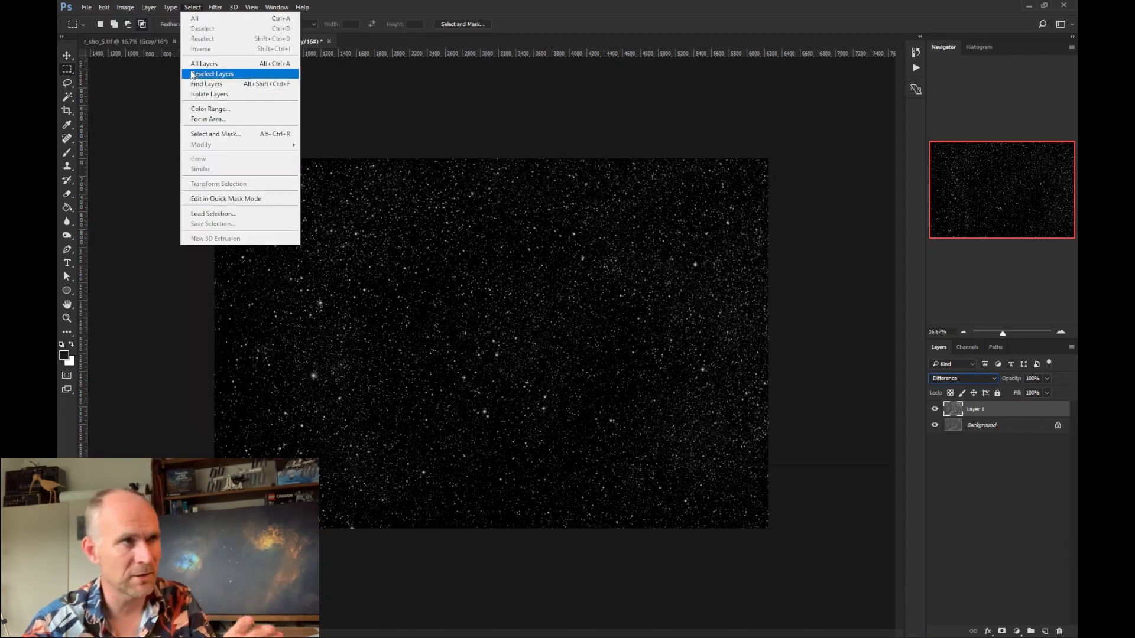
pyautogui.moveTo(99, 12)
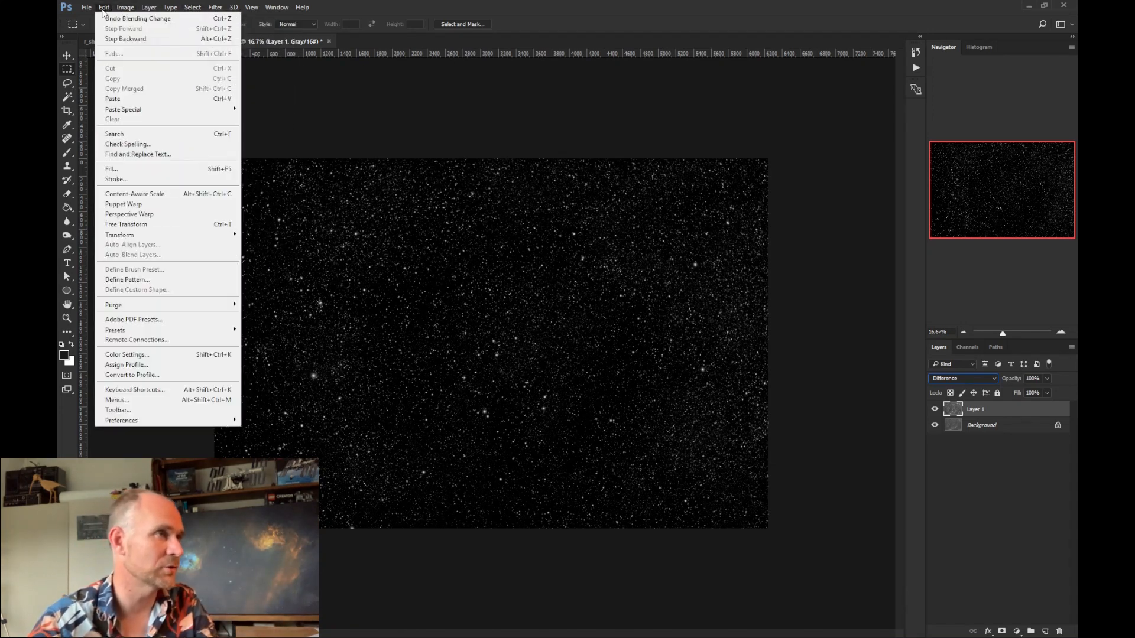
pyautogui.click(194, 9)
pyautogui.click(195, 19)
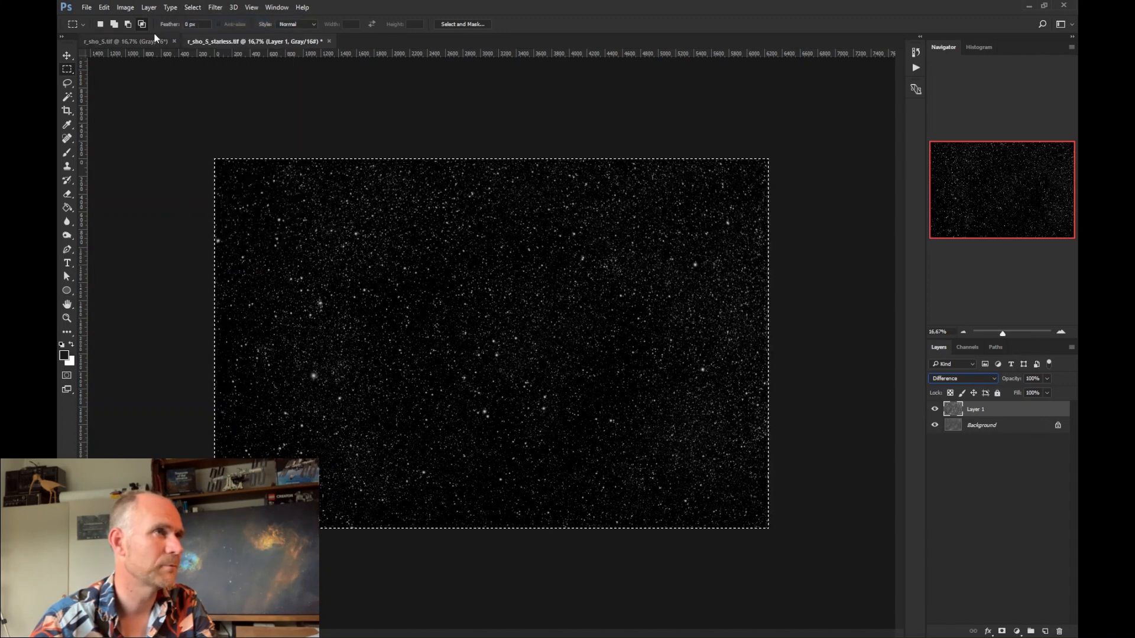
pyautogui.click(106, 7)
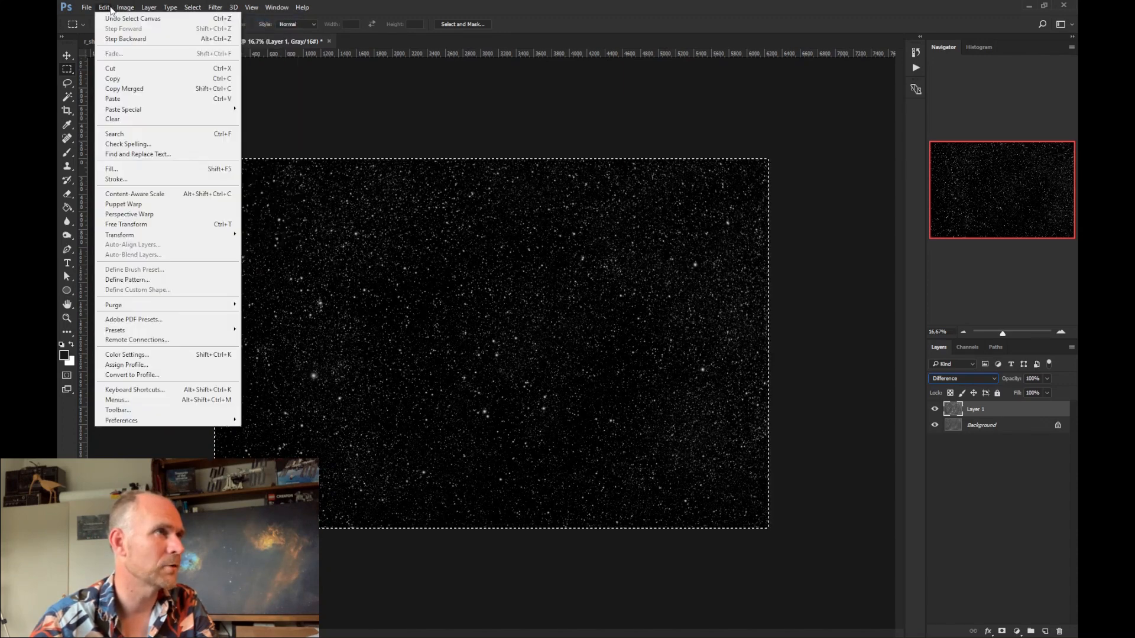
pyautogui.click(133, 91)
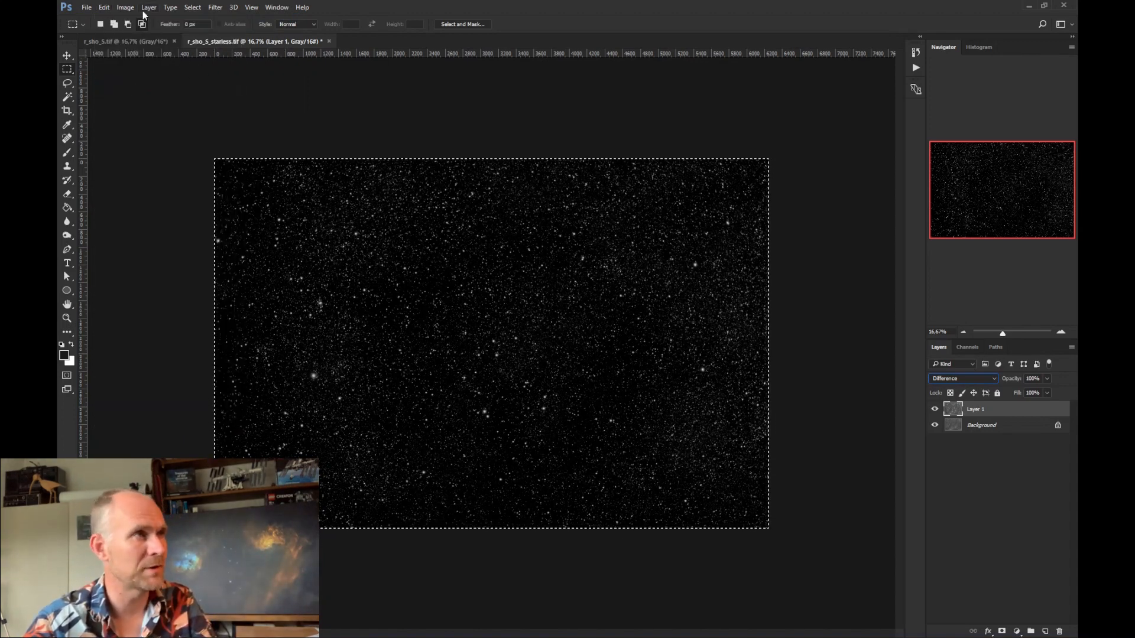
pyautogui.click(104, 7)
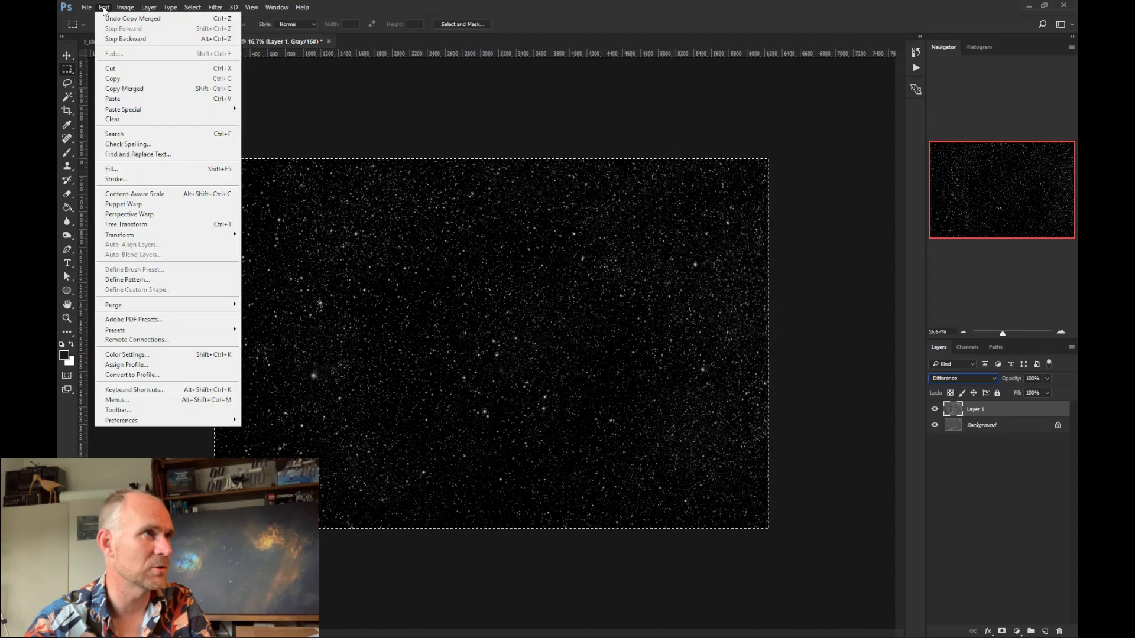
pyautogui.click(128, 99)
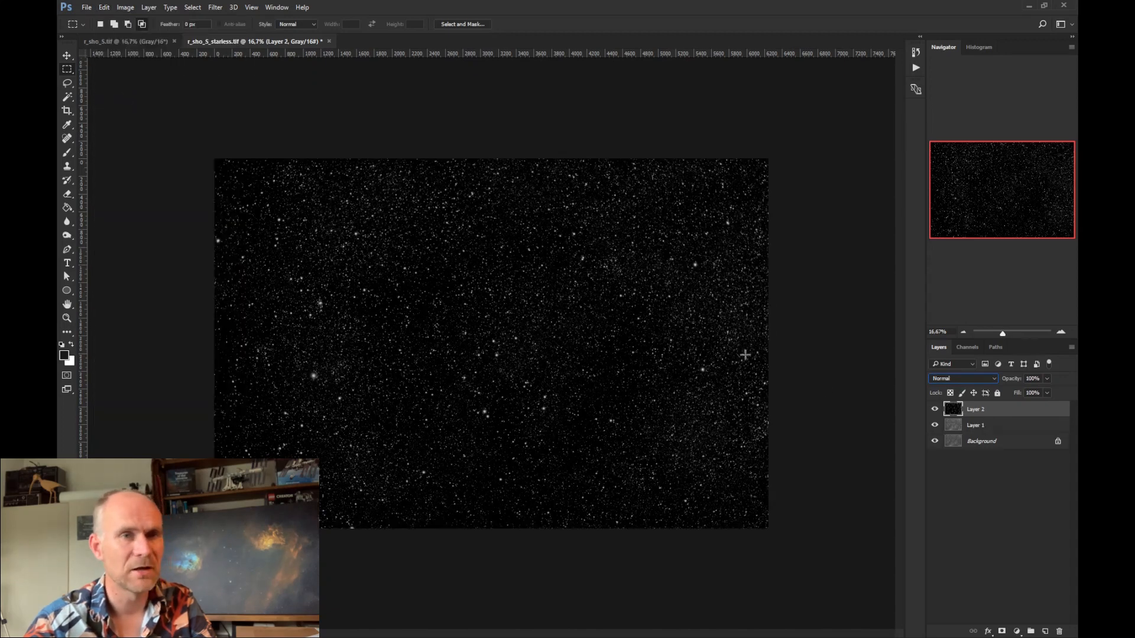
# Rename the pasted merged layer as stars
pyautogui.doubleClick(974, 410)
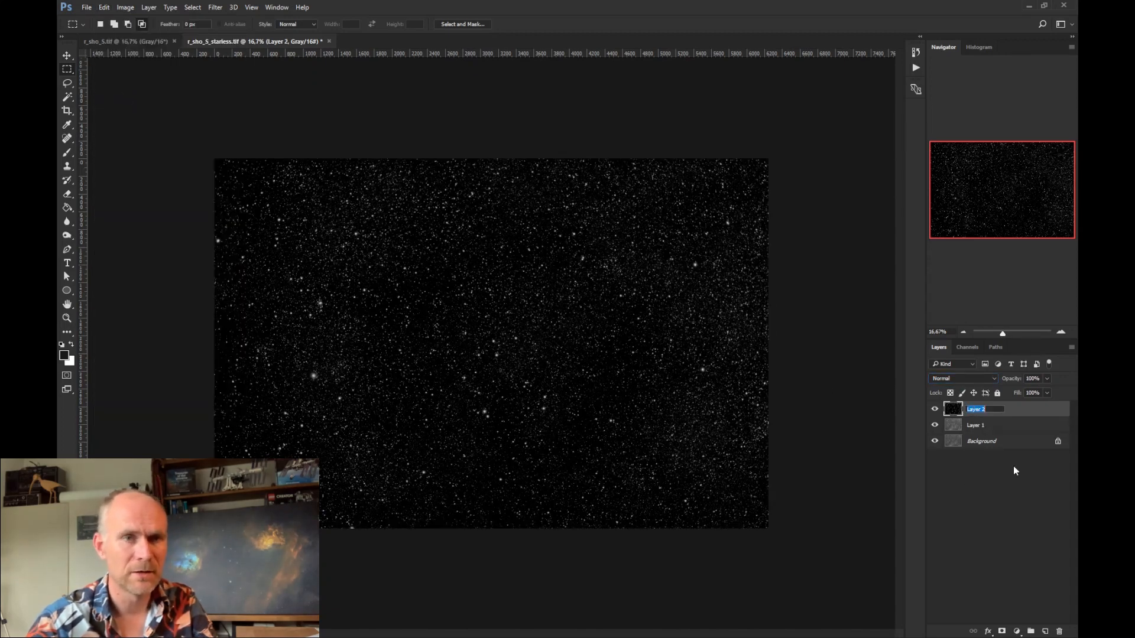
pyautogui.write('stars')
pyautogui.press('Return')
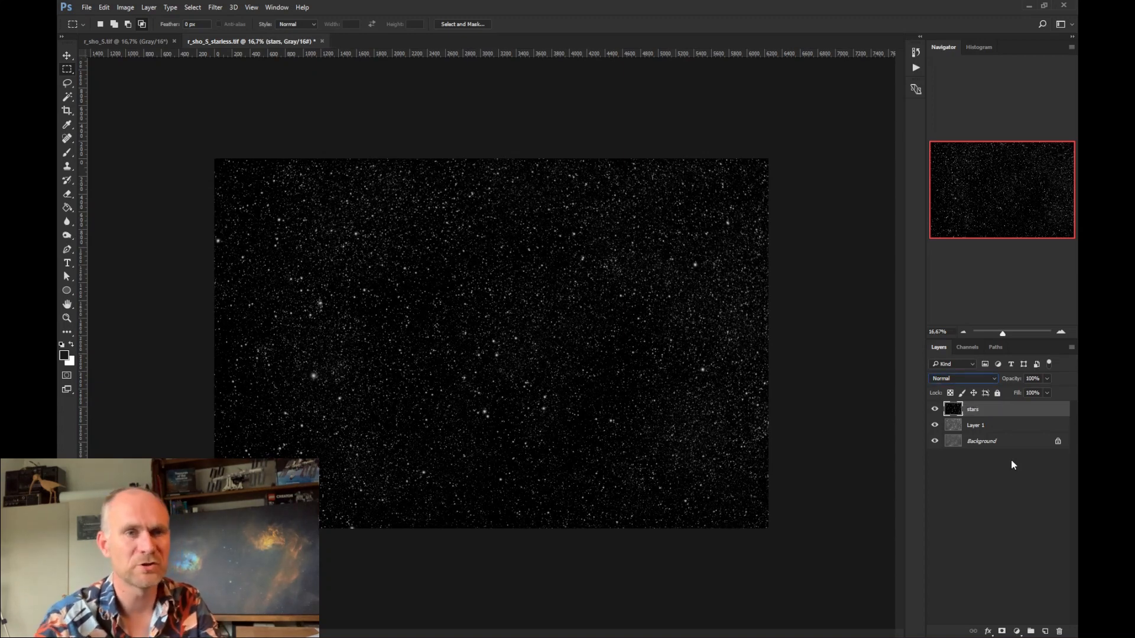
# Convert the Background into a regular layer named starless S2
pyautogui.click(989, 443)
pyautogui.doubleClick(989, 445)
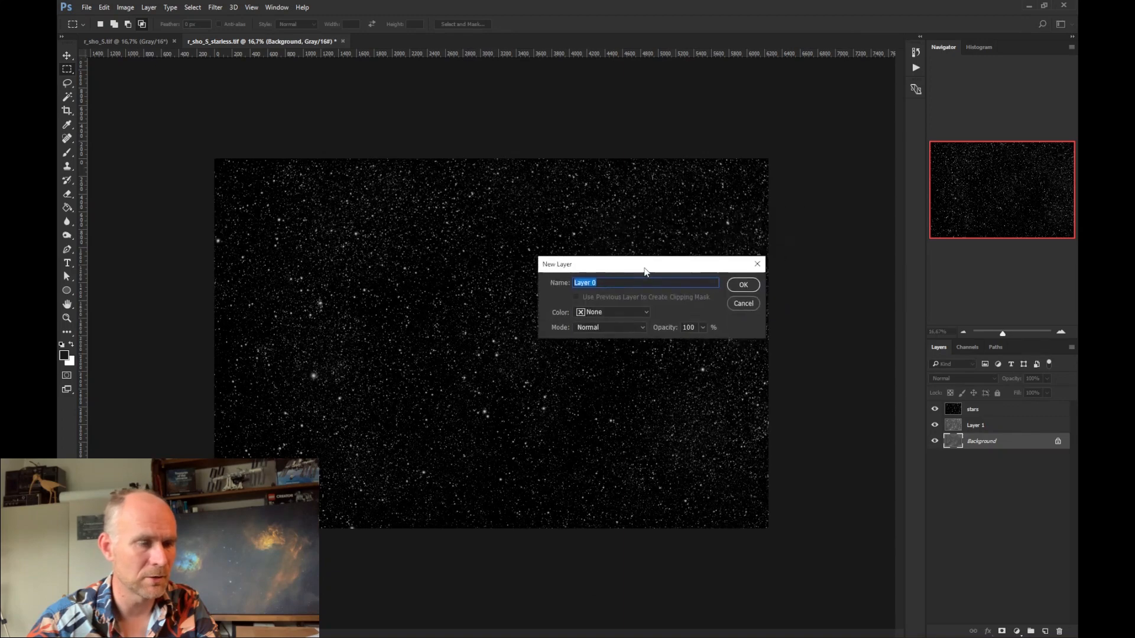
pyautogui.write('starless')
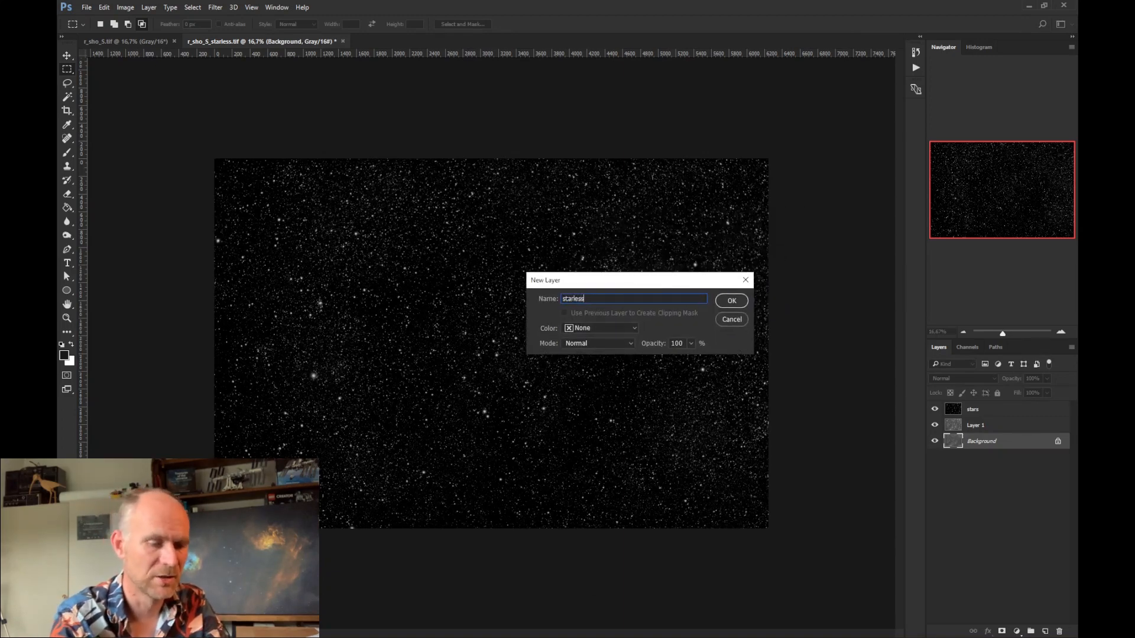
pyautogui.write(' S2')
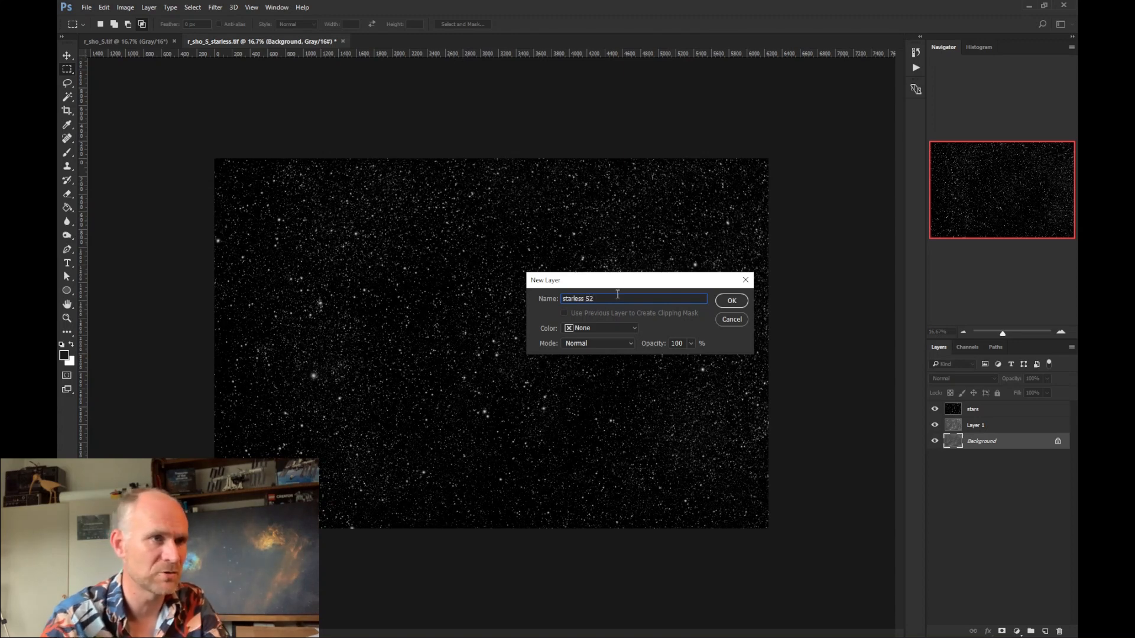
pyautogui.click(733, 301)
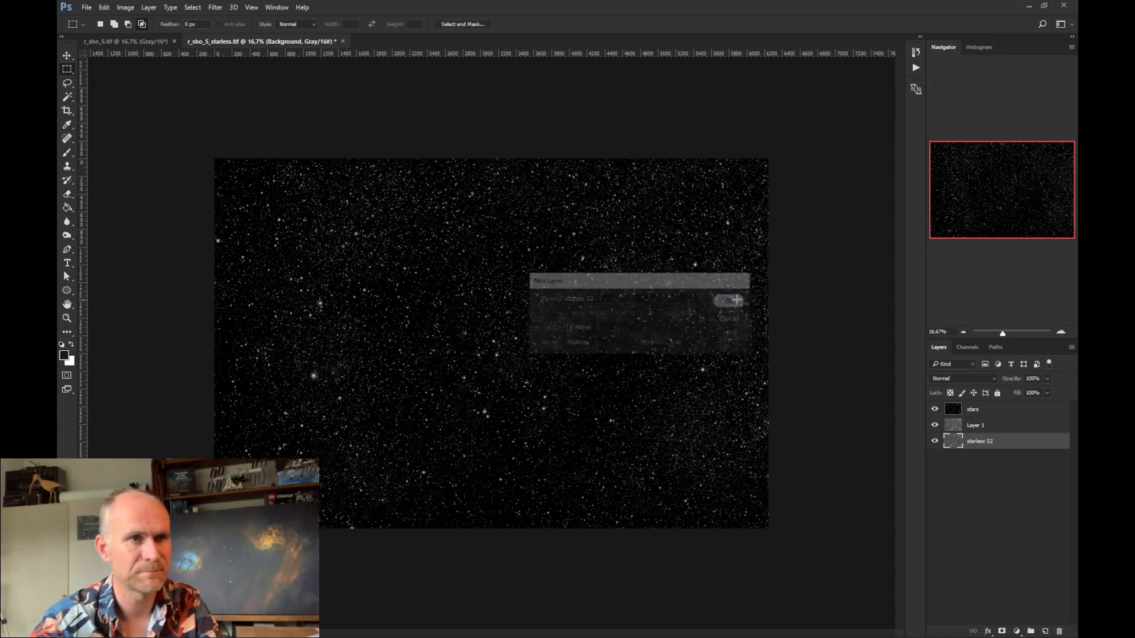
# Hide the stars and starless S2 layers and set the blend mode of Layer 1 to Normal
pyautogui.click(1007, 427)
pyautogui.click(935, 409)
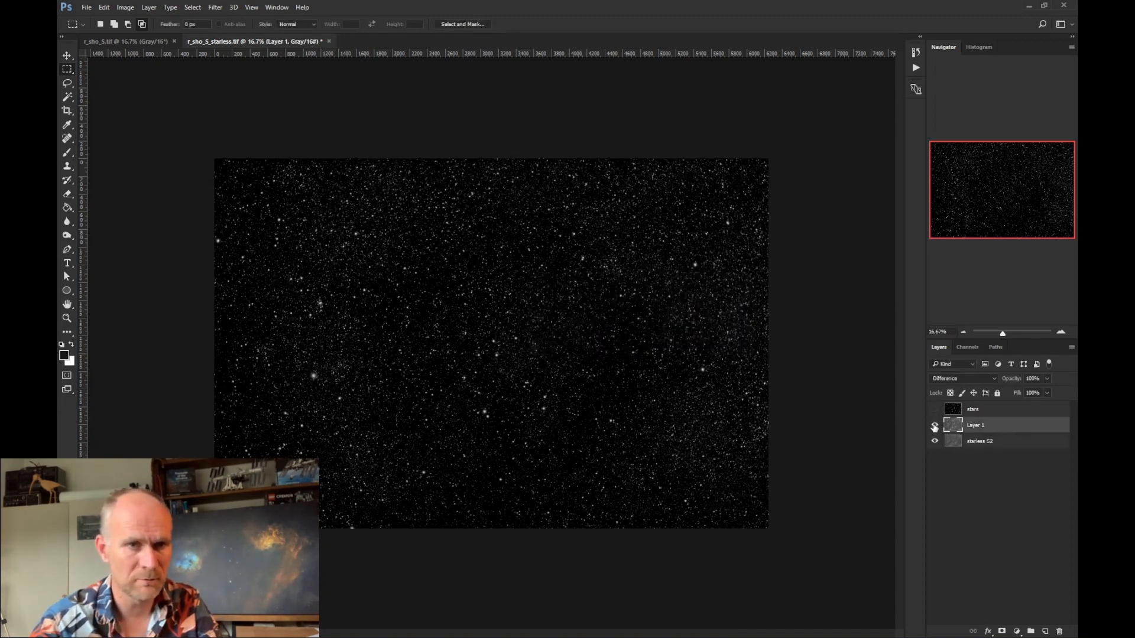
pyautogui.click(935, 443)
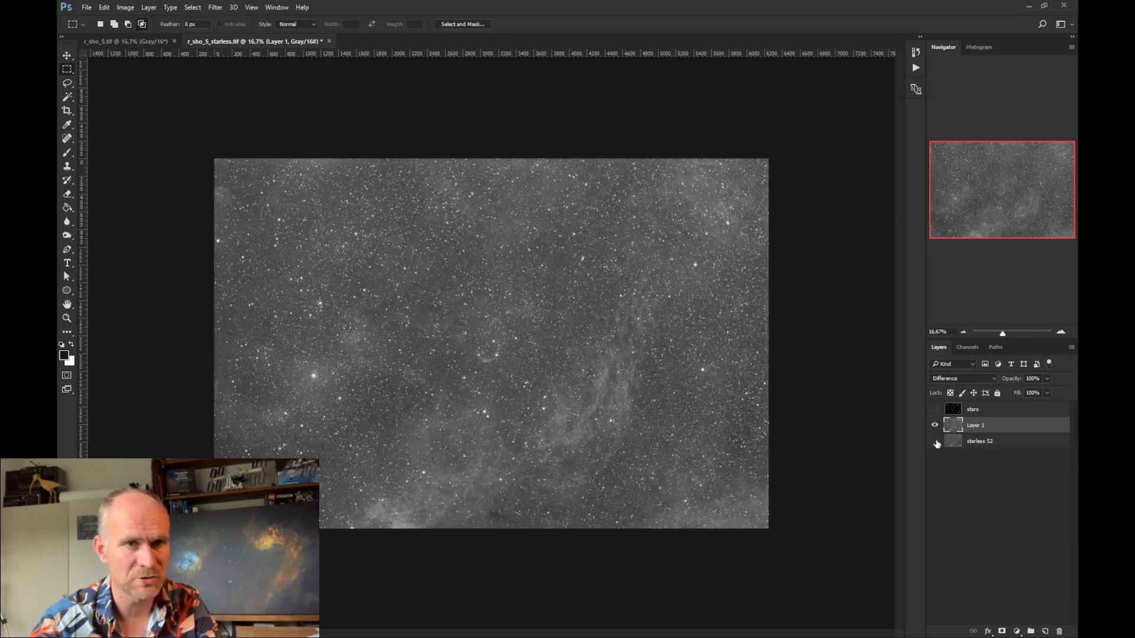
pyautogui.click(955, 379)
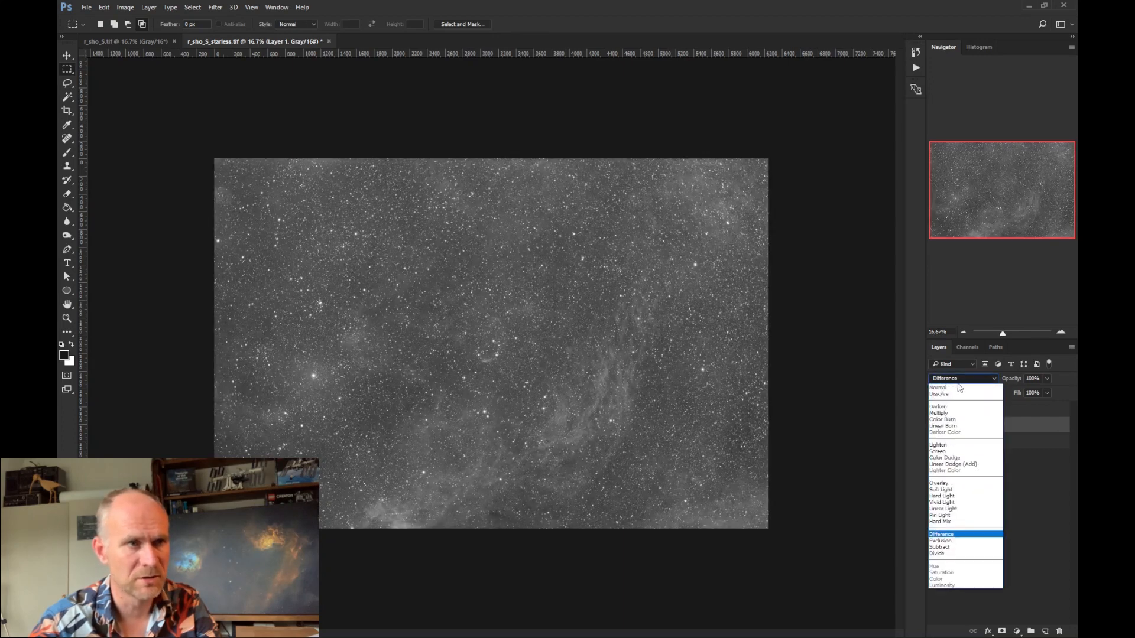
pyautogui.click(952, 535)
pyautogui.click(963, 380)
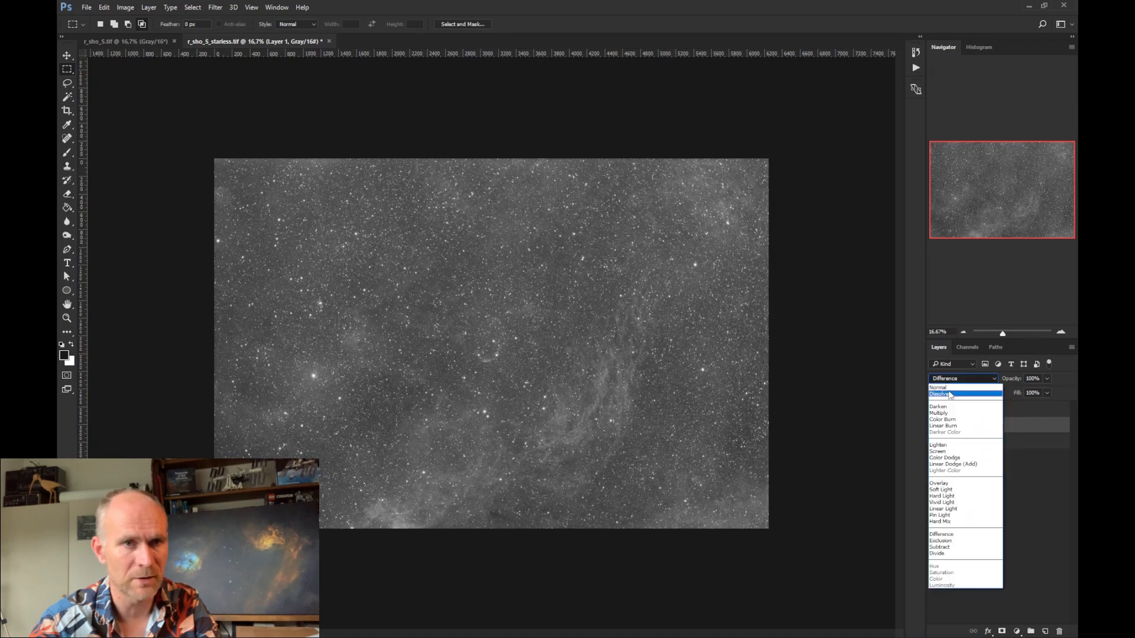
pyautogui.click(939, 387)
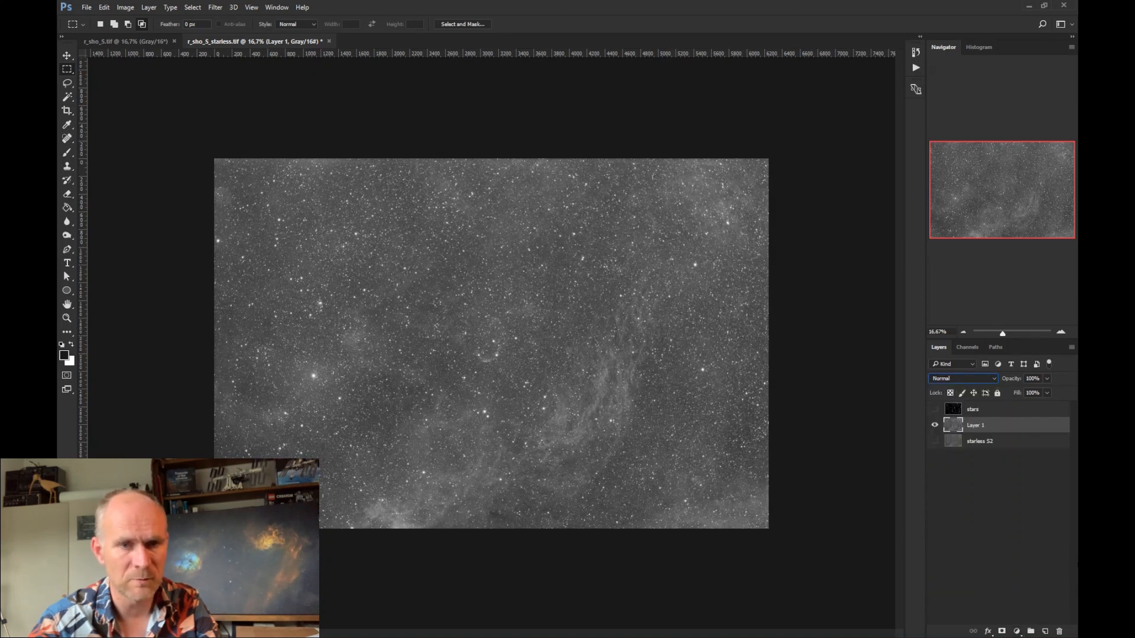
# Delete Layer 1 and make the stars and starless S2 layers visible
pyautogui.click(1058, 631)
pyautogui.click(934, 410)
pyautogui.click(934, 425)
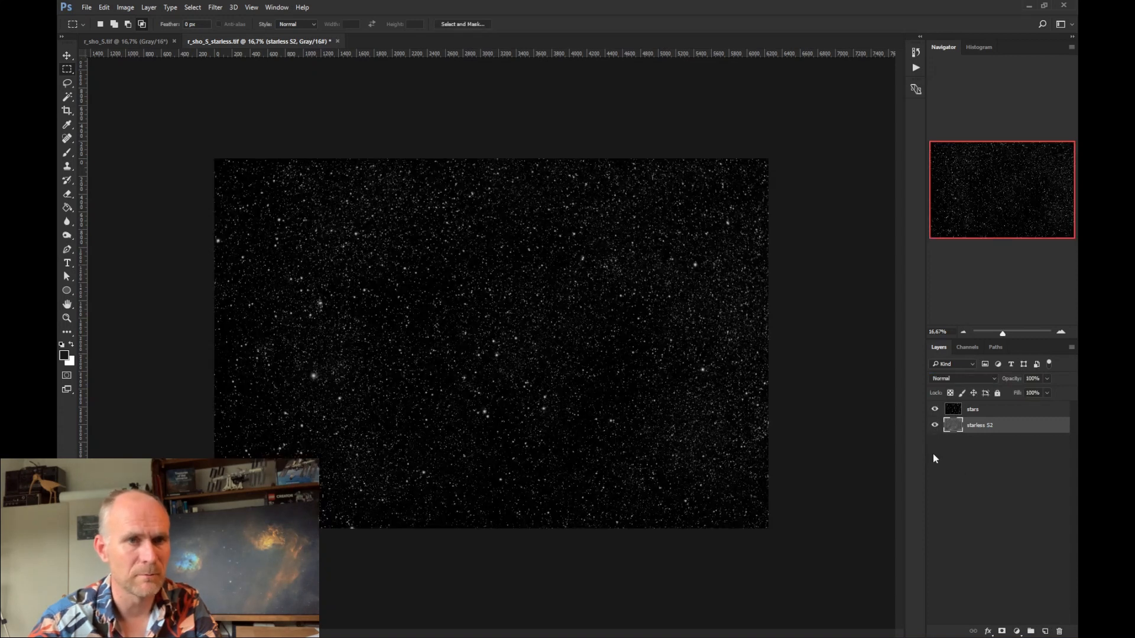
pyautogui.click(935, 410)
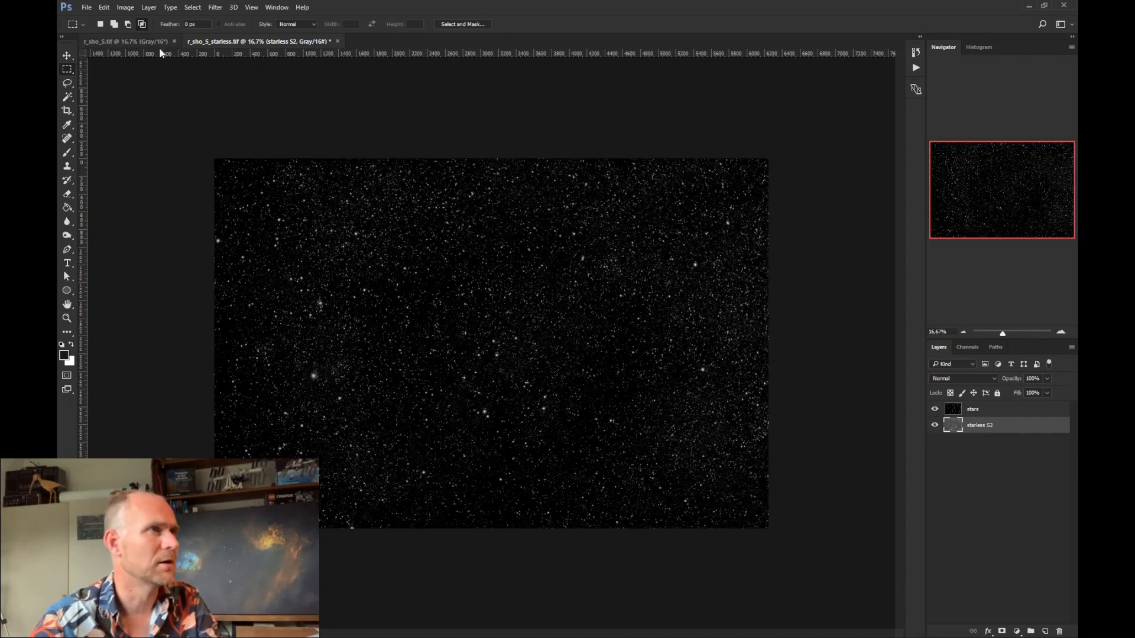
# Close r_sho_S.tif and open r_sho_H.tif and r_sho_H_starless.tif from the youtube folder, using the embedded profile
pyautogui.click(131, 42)
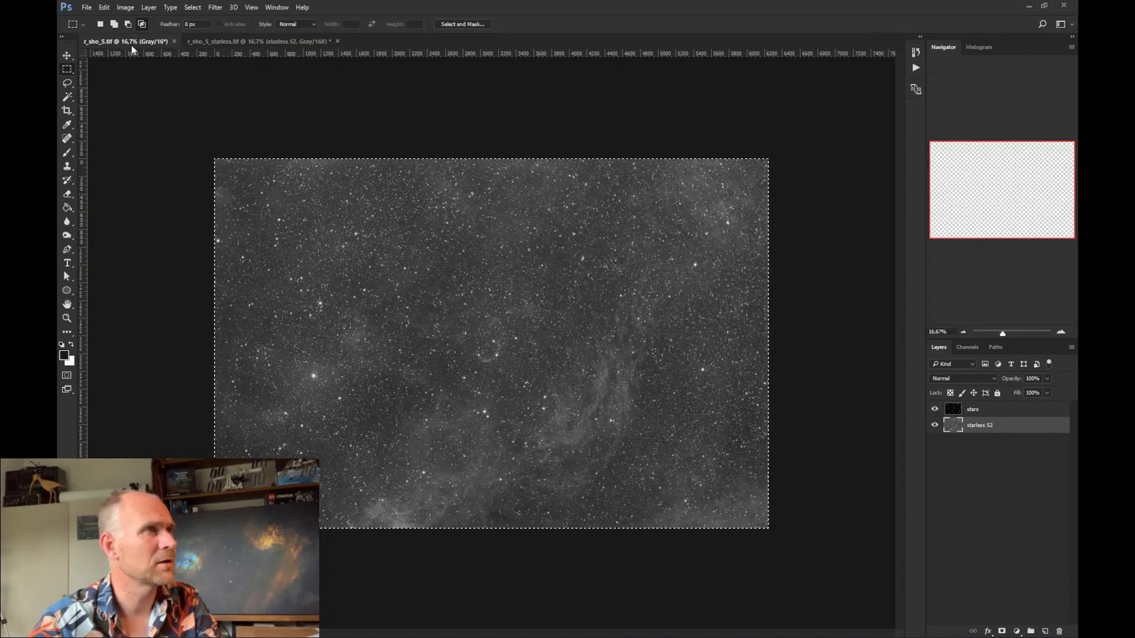
pyautogui.click(173, 40)
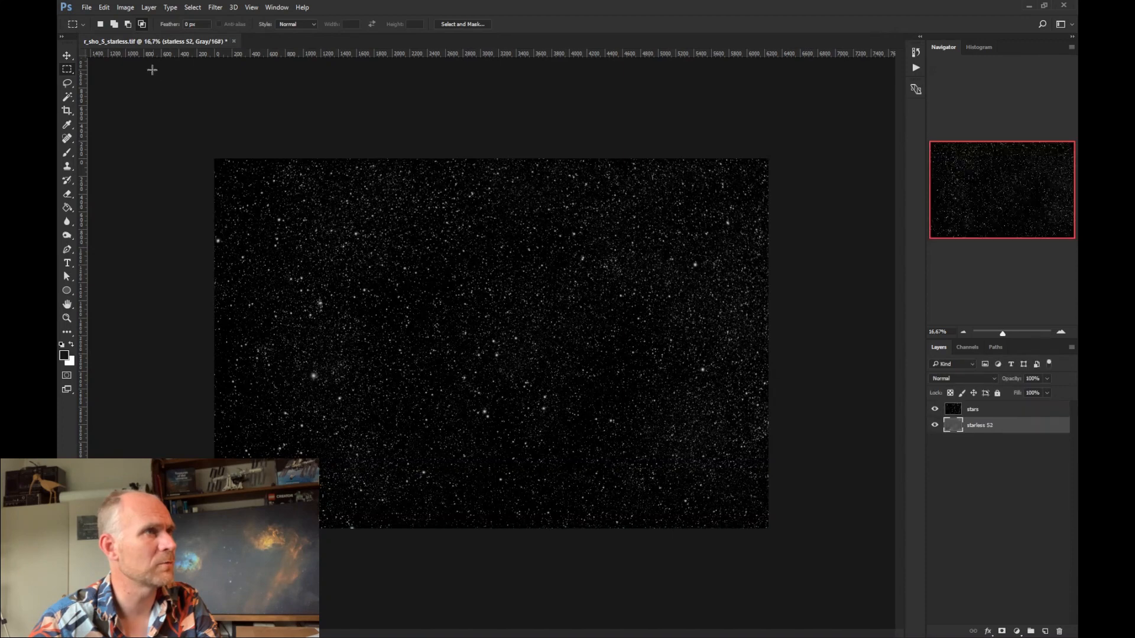
pyautogui.hotkey('alt', 'Tab')
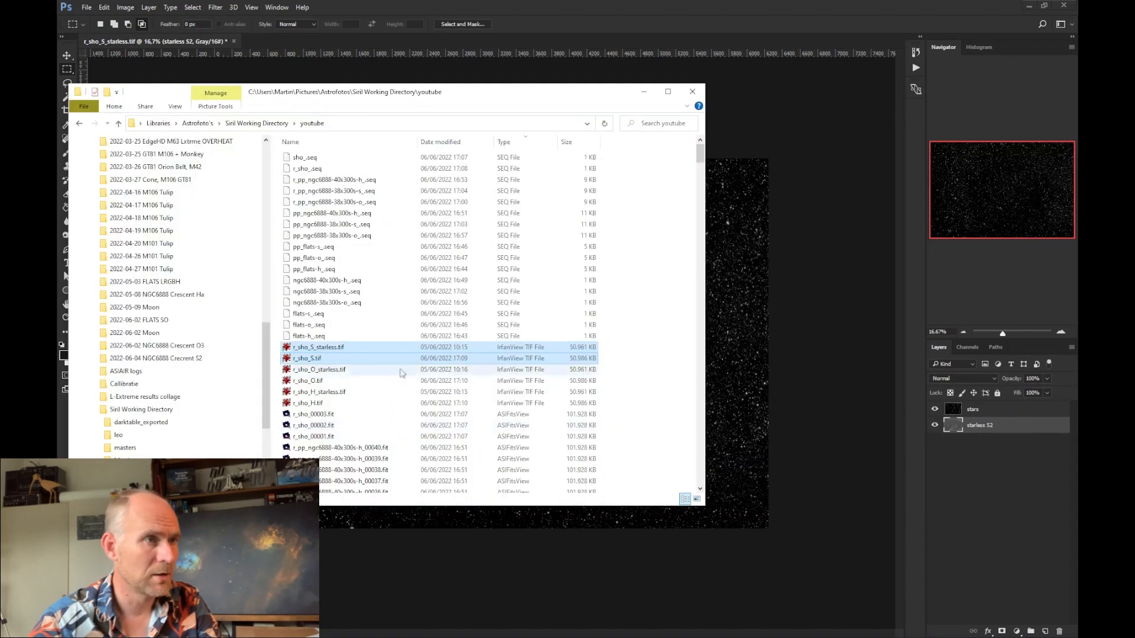
pyautogui.click(319, 391)
pyautogui.keyDown('shift'); pyautogui.click(319, 403); pyautogui.keyUp('shift')
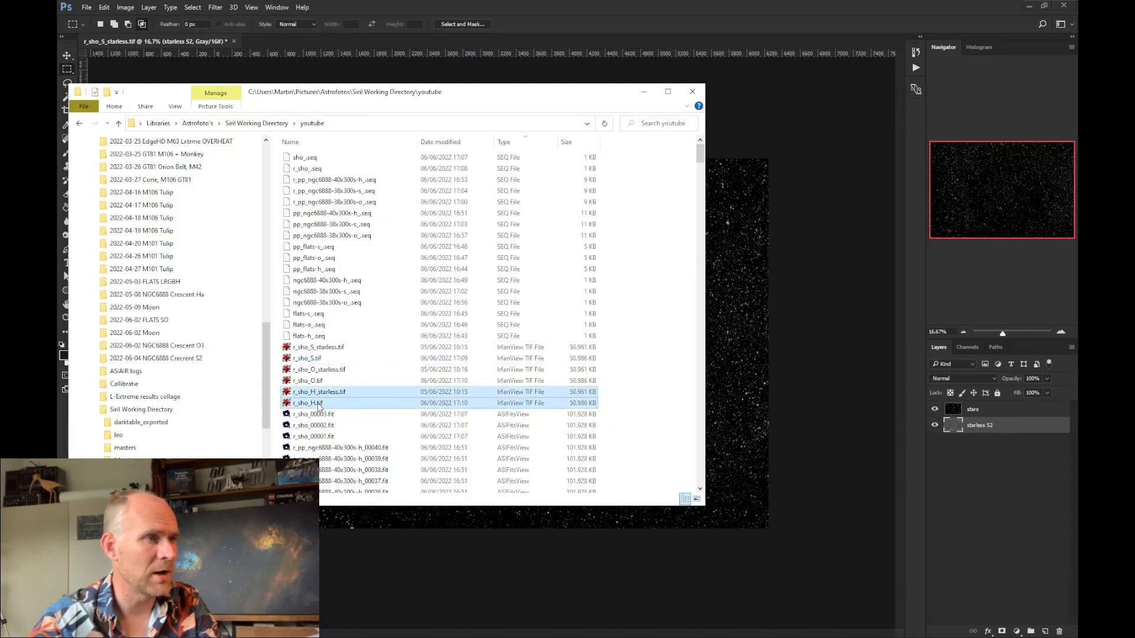
pyautogui.moveTo(320, 407); pyautogui.dragTo(754, 19)
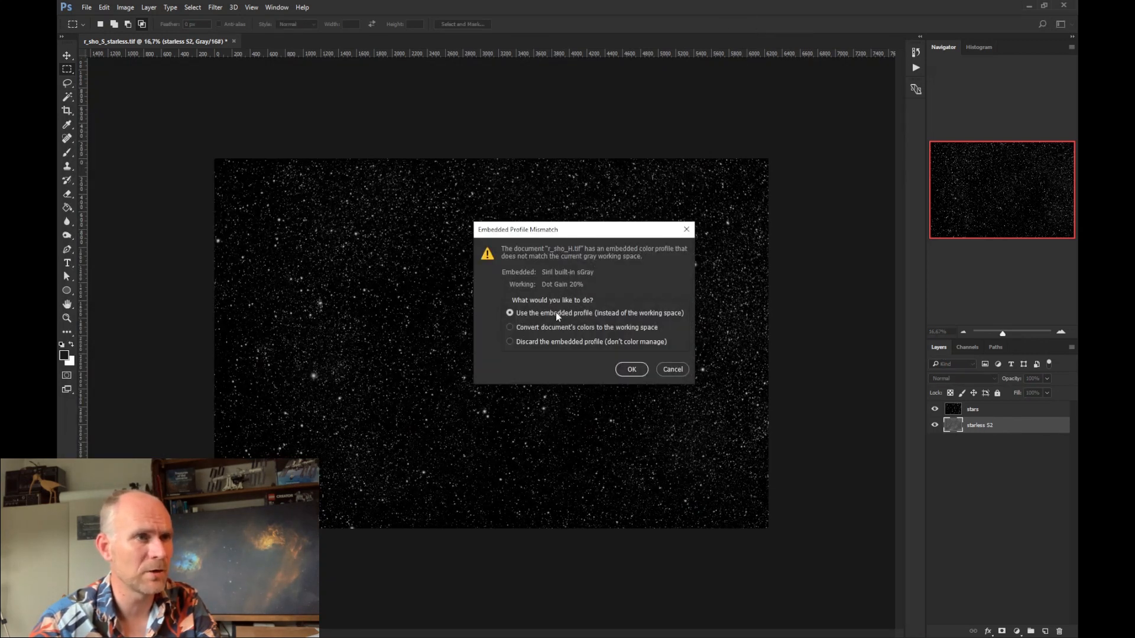
pyautogui.click(630, 370)
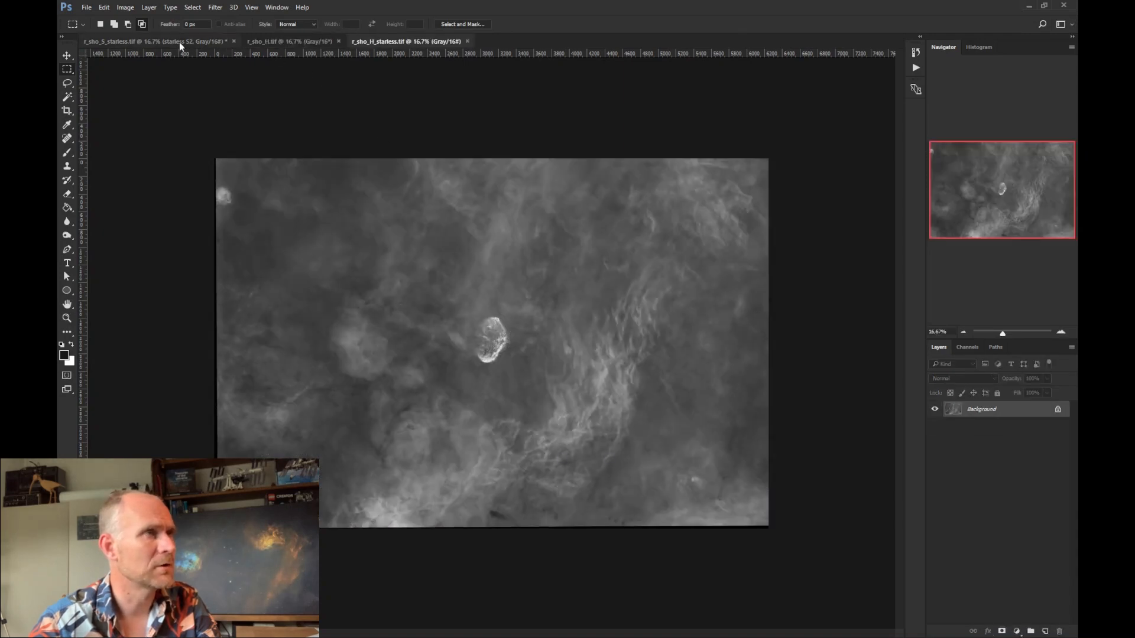
# Copy the whole r_sho_H.tif image into r_sho_H_starless.tif as a new layer and set its blend mode to Difference
pyautogui.click(286, 41)
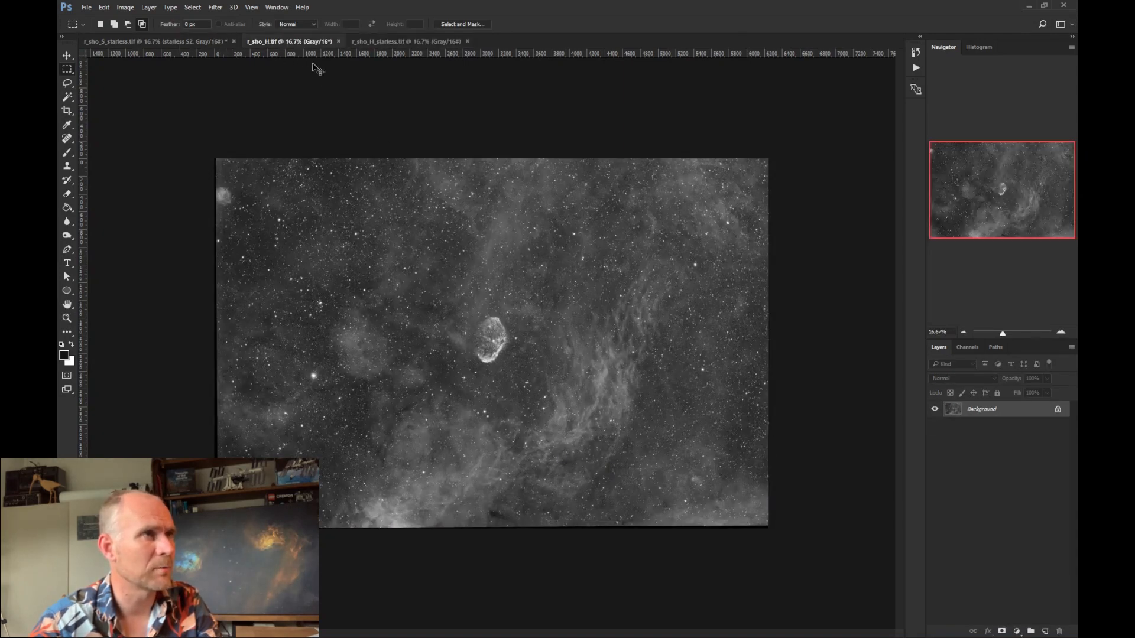
pyautogui.click(394, 41)
pyautogui.hotkey('ctrl', 'v')
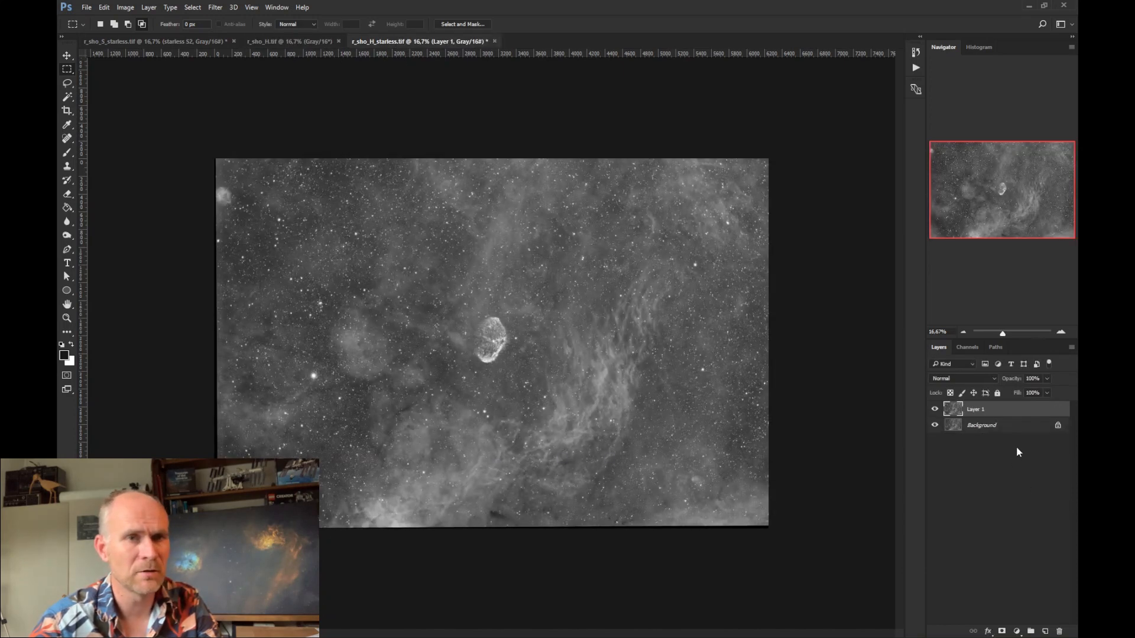
pyautogui.click(949, 379)
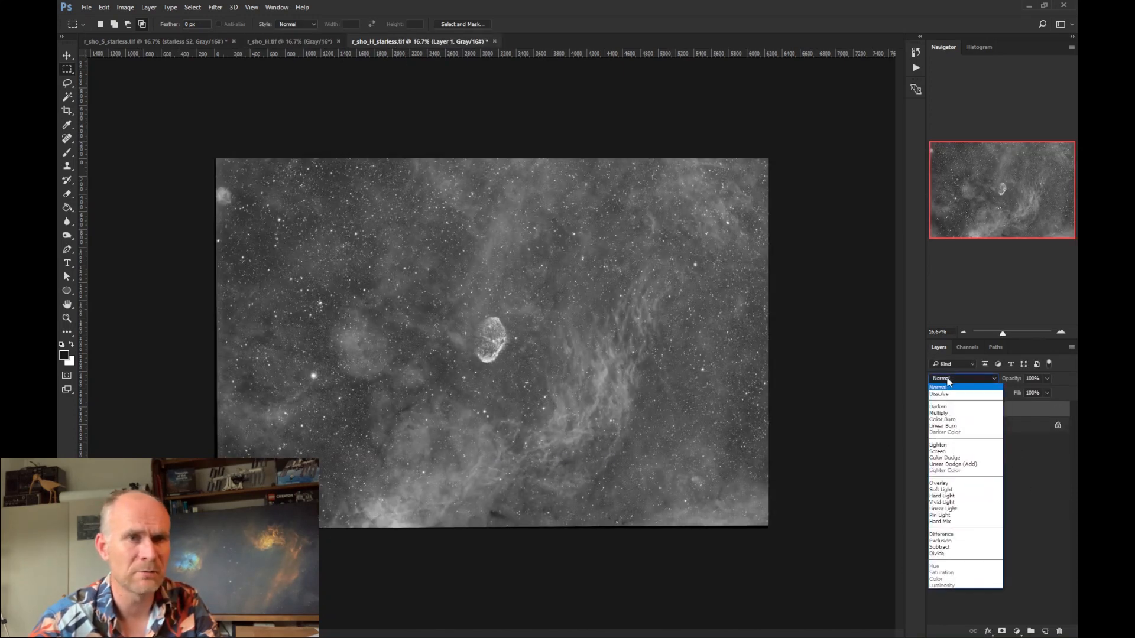
pyautogui.click(953, 534)
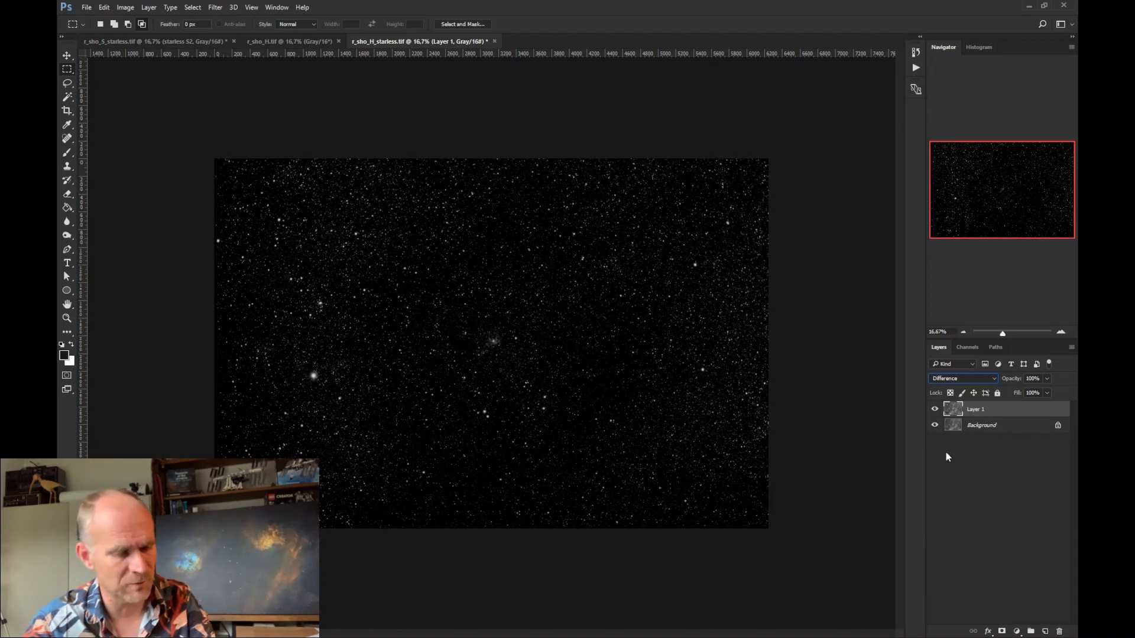
# Stamp the visible result of r_sho_H_starless.tif onto a new layer and rename it stars
pyautogui.hotkey('ctrl', 'shift', 'alt', 'e')
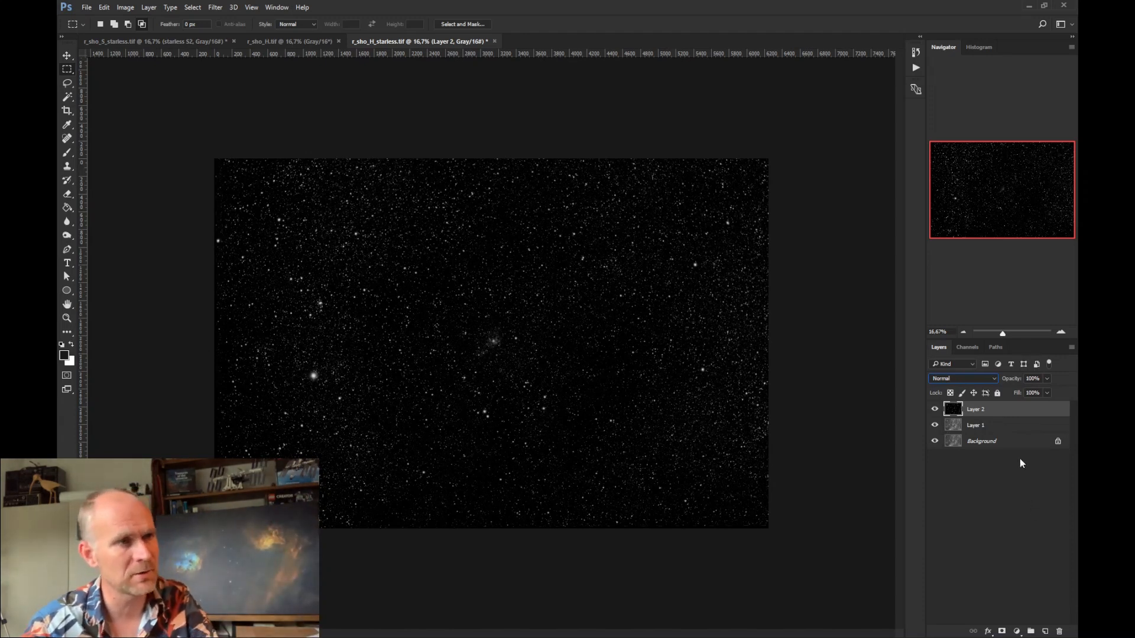
pyautogui.doubleClick(976, 409)
pyautogui.write('stars')
pyautogui.press('Return')
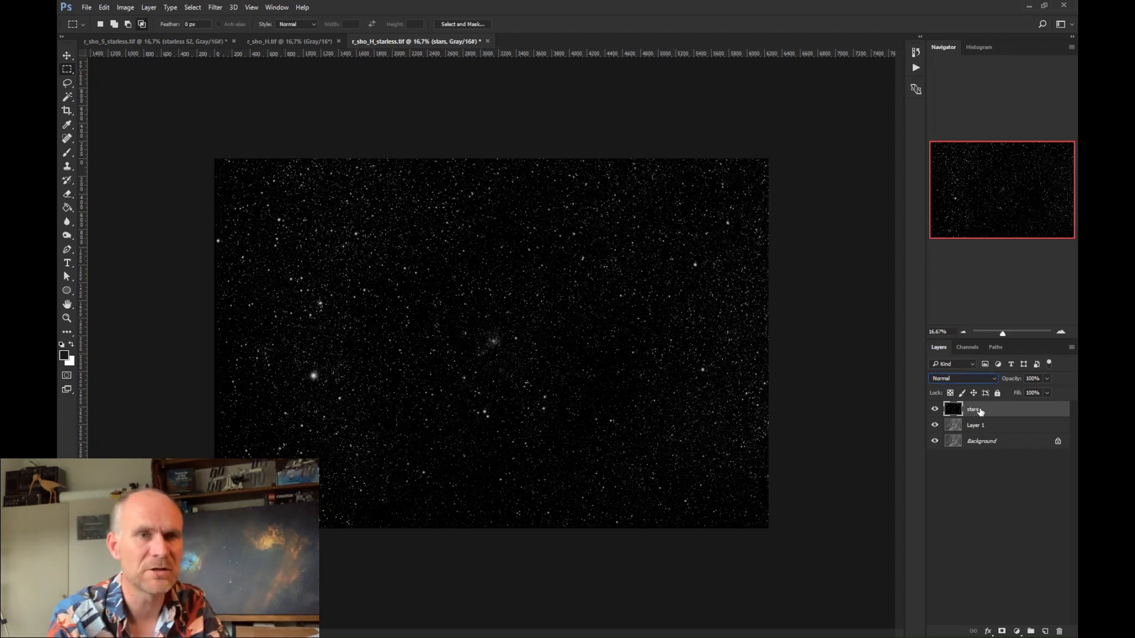
# Delete the Difference layer and convert the Background into a regular layer named starless H
pyautogui.click(985, 428)
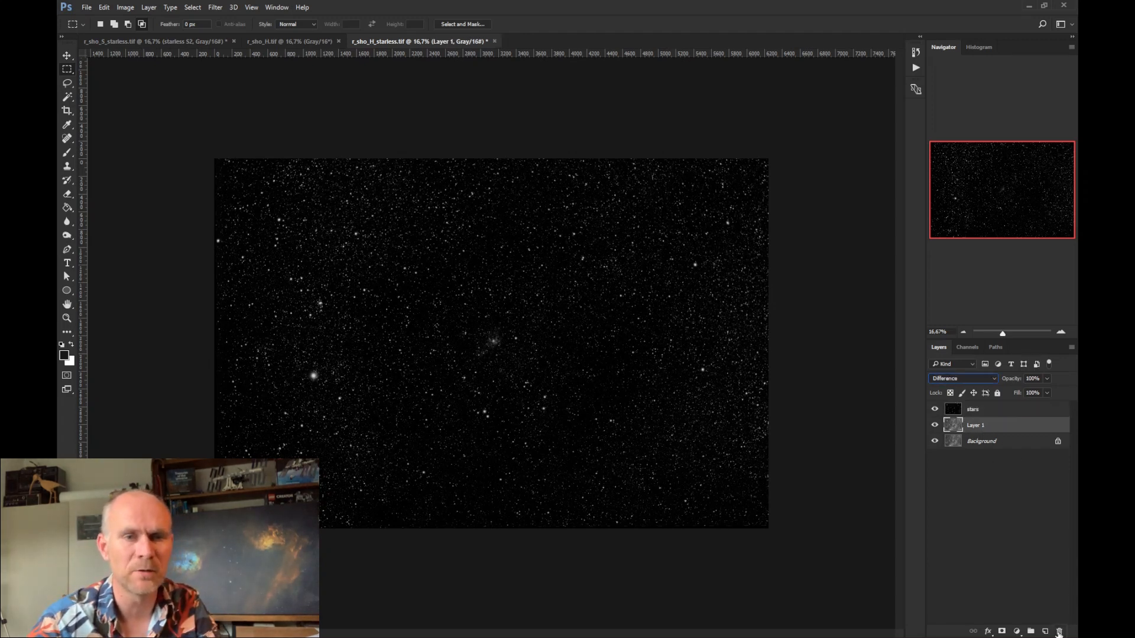
pyautogui.click(1058, 631)
pyautogui.doubleClick(981, 425)
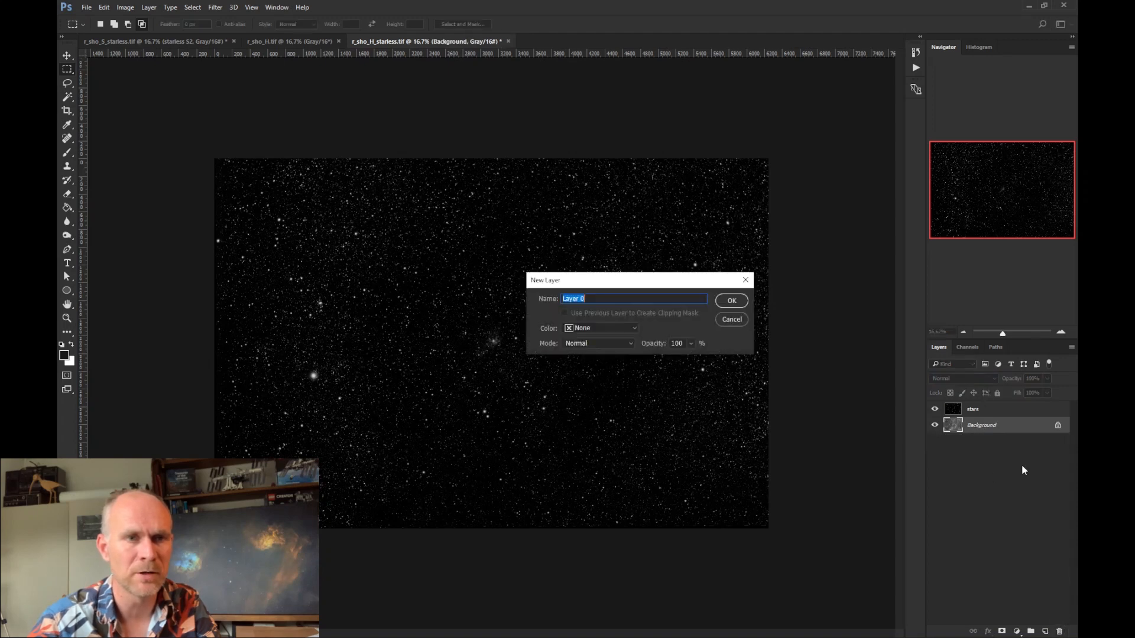
pyautogui.write('starless H')
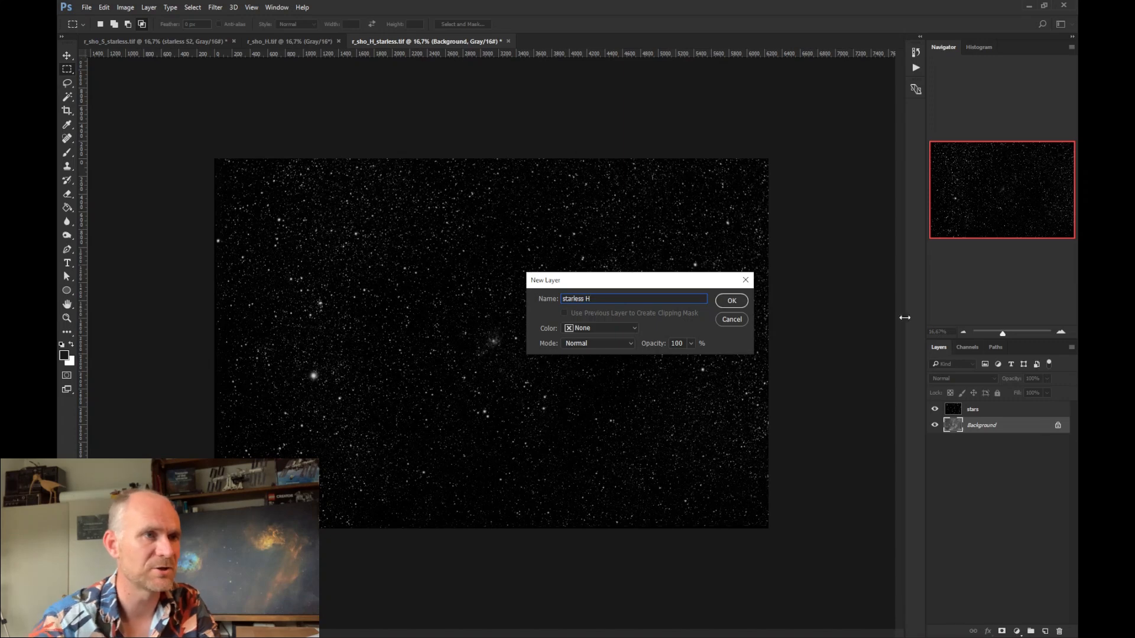
pyautogui.click(731, 301)
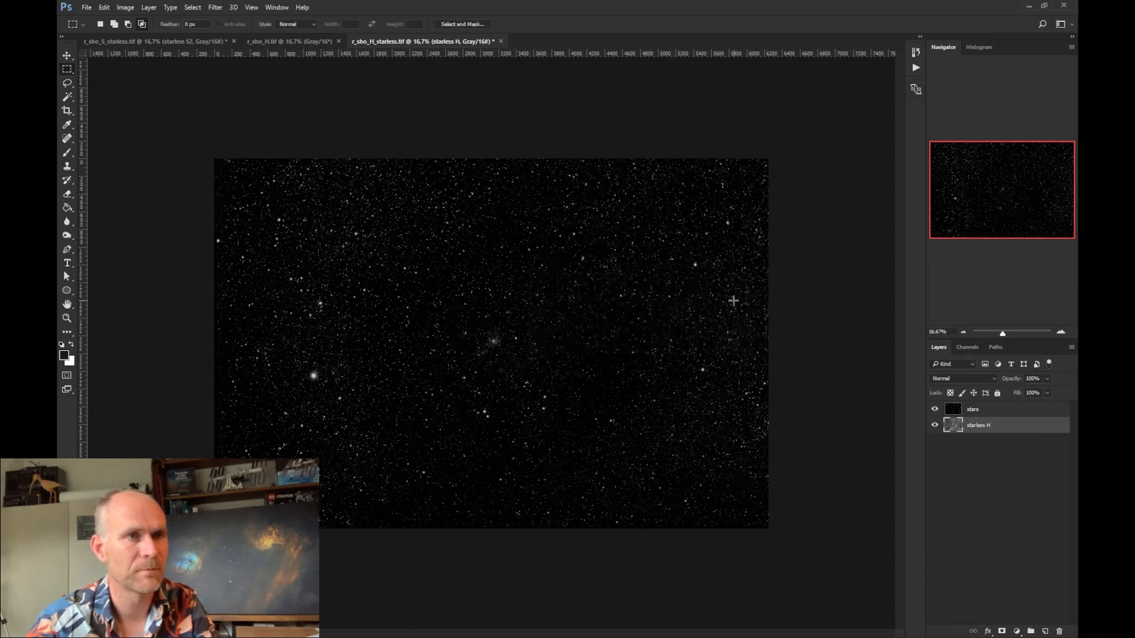
# Close r_sho_H.tif and open r_sho_O.tif and r_sho_O_starless.tif from the youtube folder, using the embedded profile
pyautogui.click(271, 41)
pyautogui.click(338, 42)
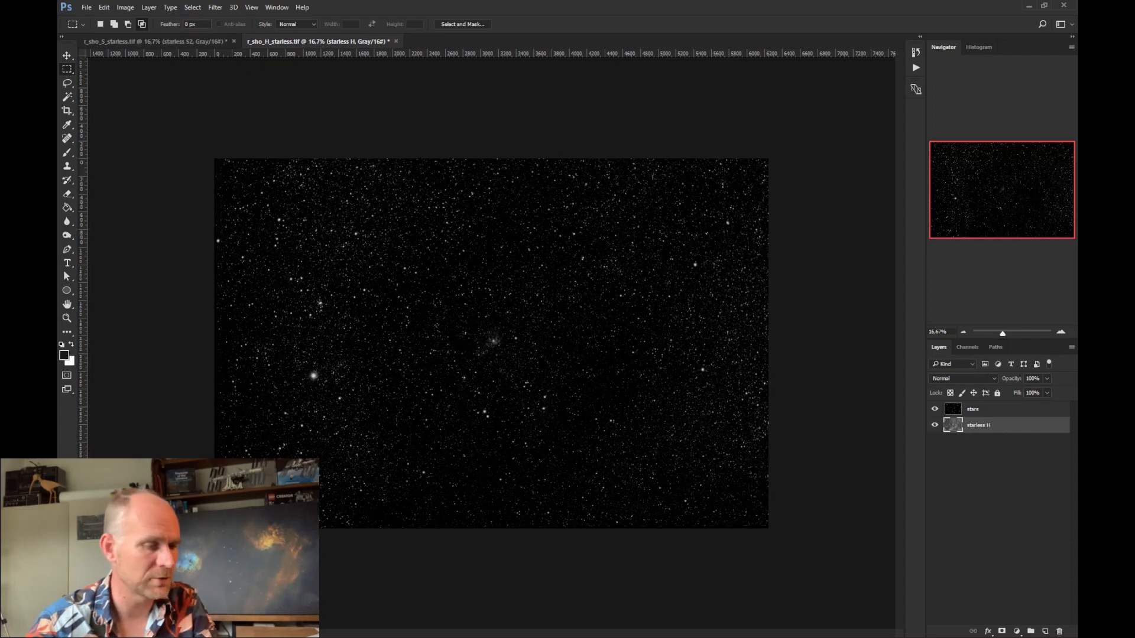
pyautogui.hotkey('alt', 'Tab')
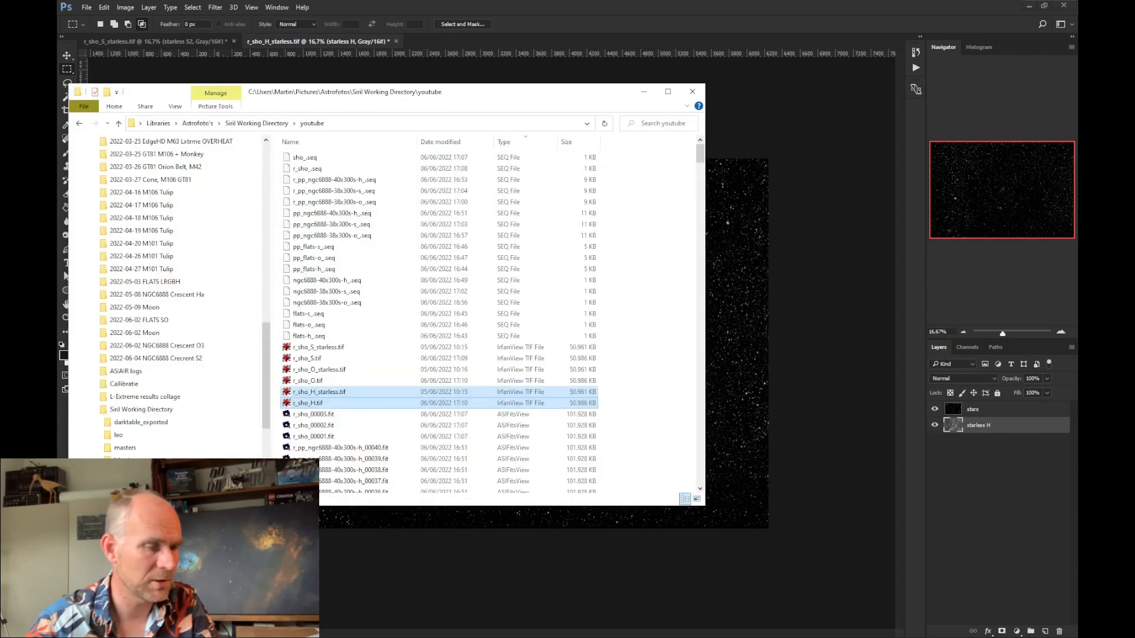
pyautogui.click(324, 371)
pyautogui.keyDown('shift'); pyautogui.click(321, 380); pyautogui.keyUp('shift')
pyautogui.moveTo(321, 381); pyautogui.dragTo(734, 11)
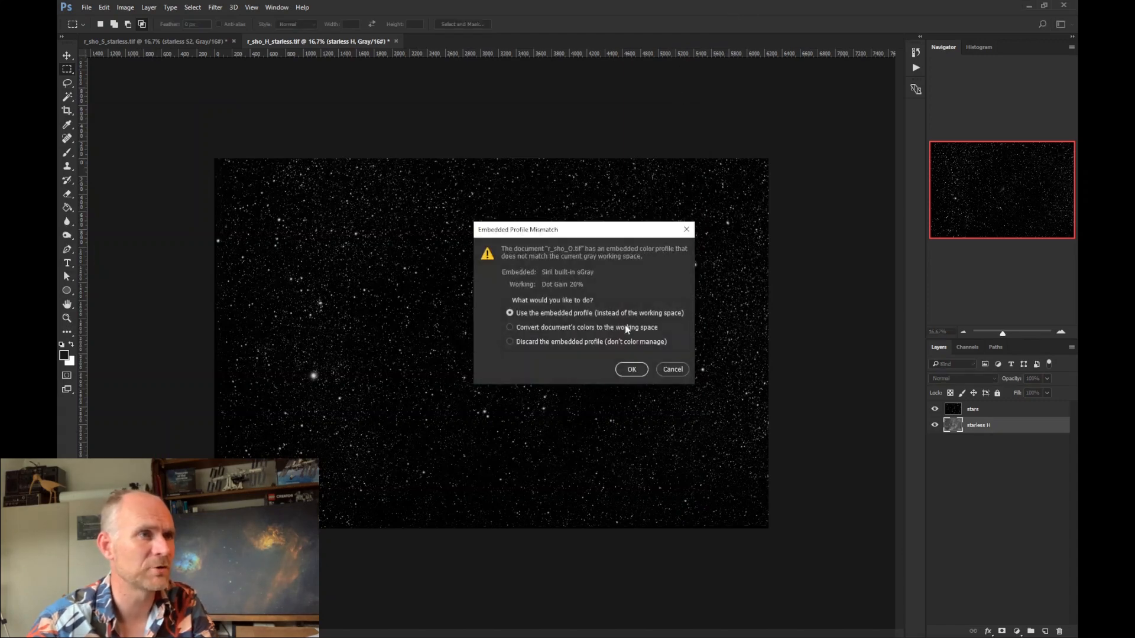
pyautogui.click(632, 369)
# Copy the whole r_sho_O.tif image into r_sho_O_starless.tif as a new layer and set its blend mode to Difference
pyautogui.hotkey('ctrl', 'a')
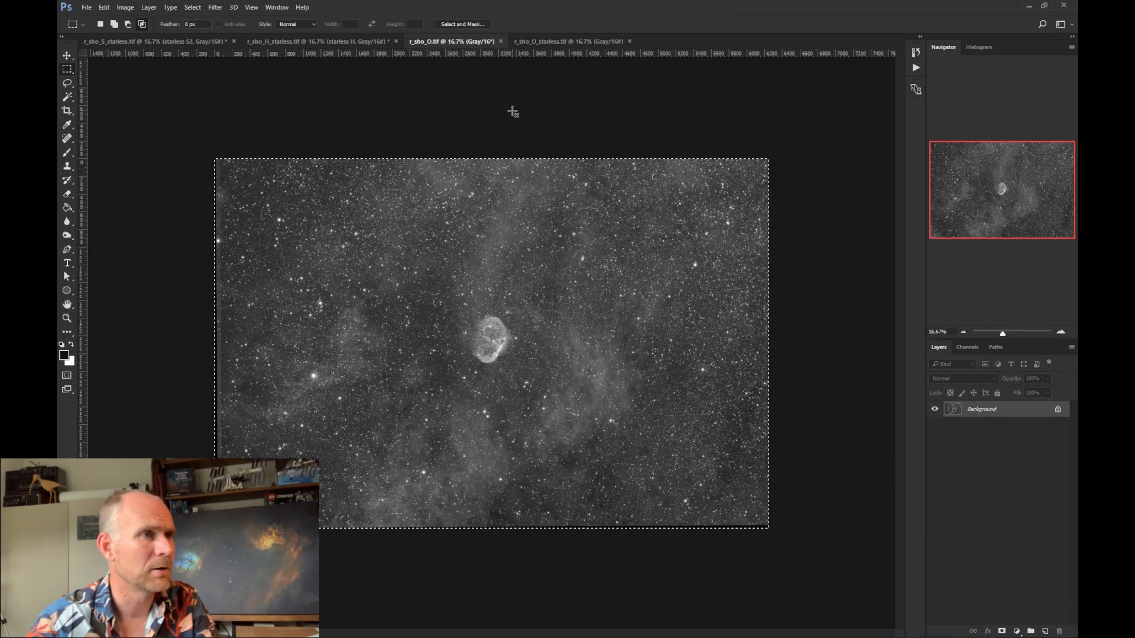
pyautogui.hotkey('ctrl', 'c')
pyautogui.click(568, 41)
pyautogui.hotkey('ctrl', 'v')
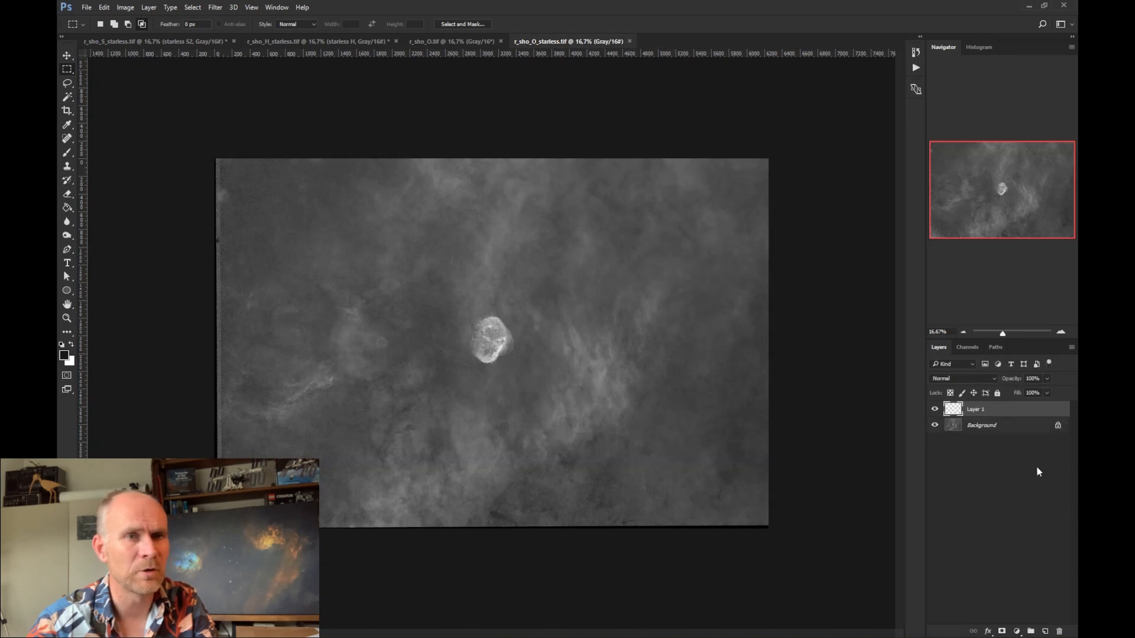
pyautogui.click(950, 377)
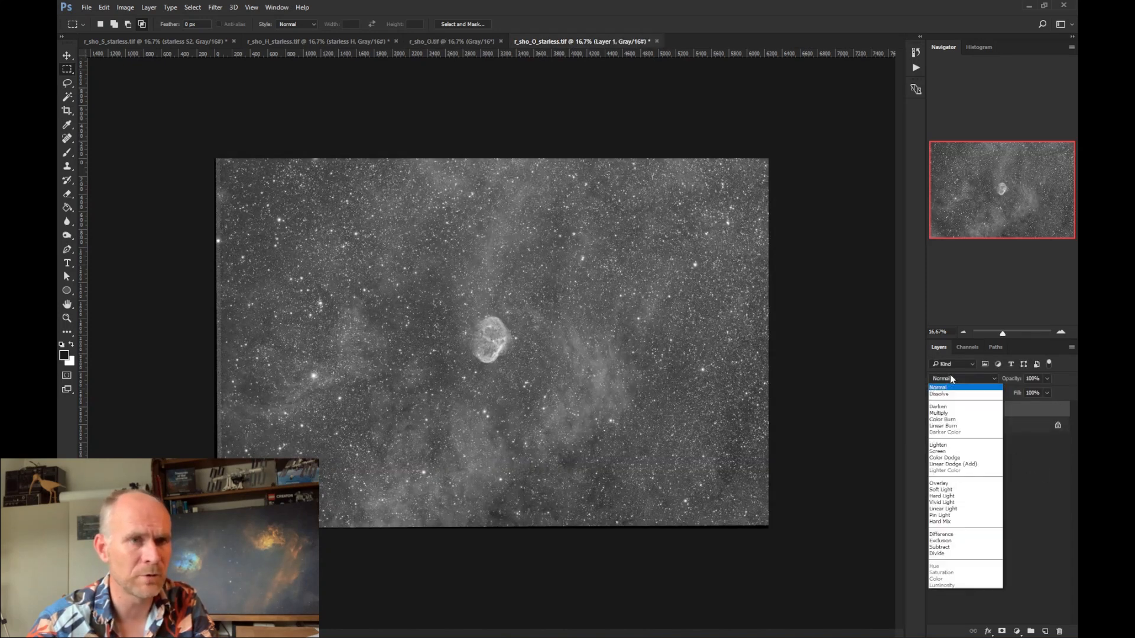
pyautogui.click(957, 535)
# Stamp the visible result of r_sho_O_starless.tif onto a new layer and rename it stars
pyautogui.hotkey('ctrl', 'alt', 'shift', 'e')
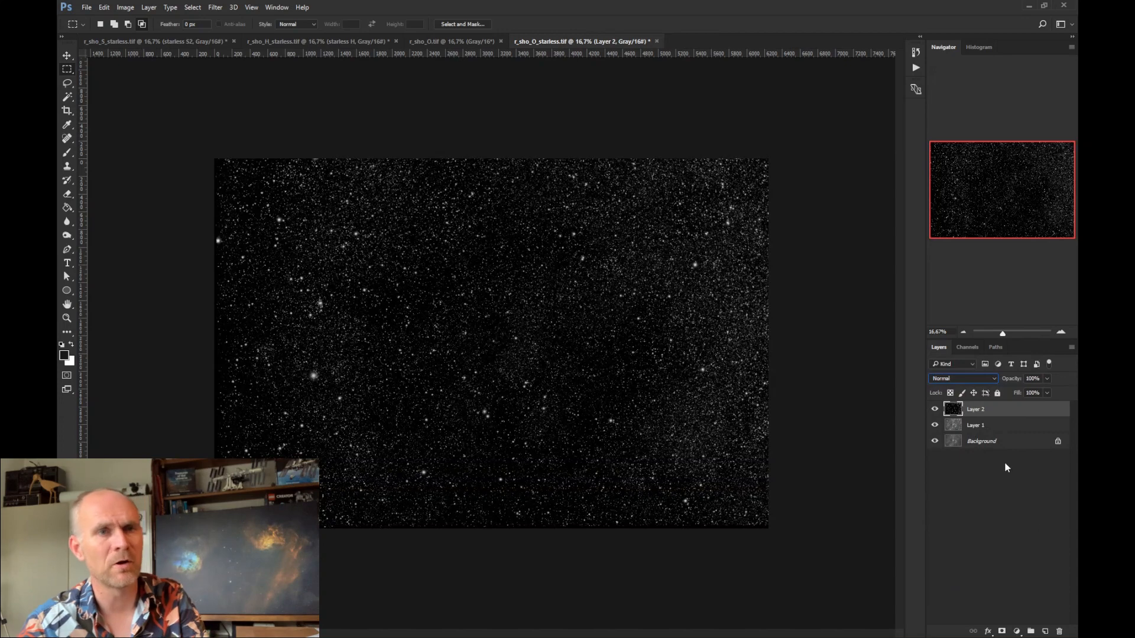
pyautogui.doubleClick(980, 415)
pyautogui.write('stars')
pyautogui.press('Return')
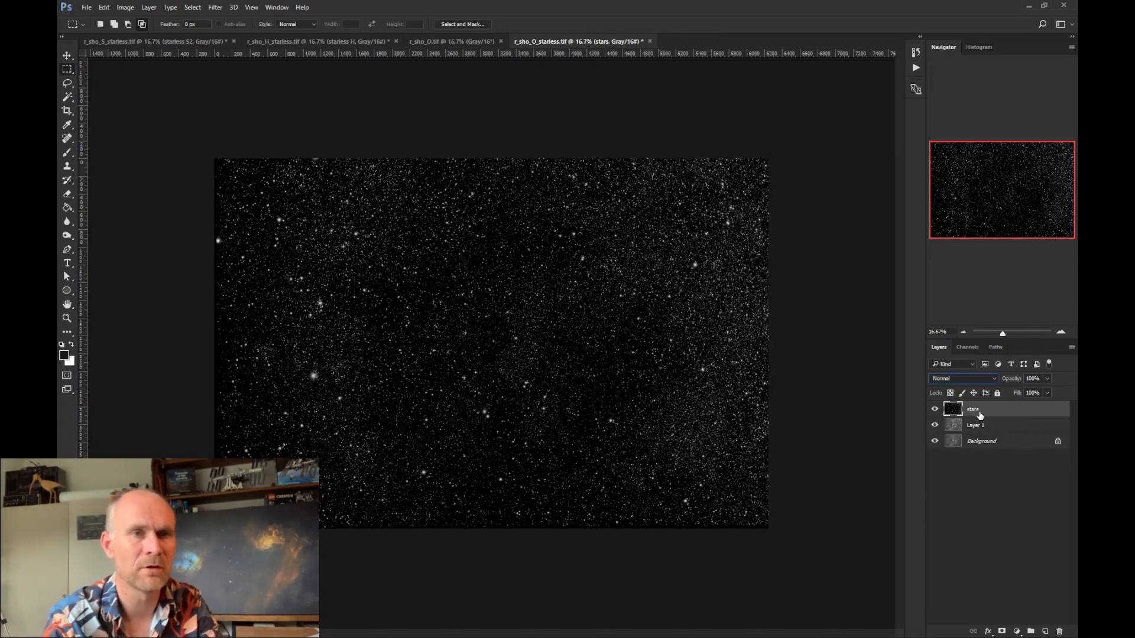
# Delete the Difference layer and convert the Background into a regular layer named starless O
pyautogui.click(981, 425)
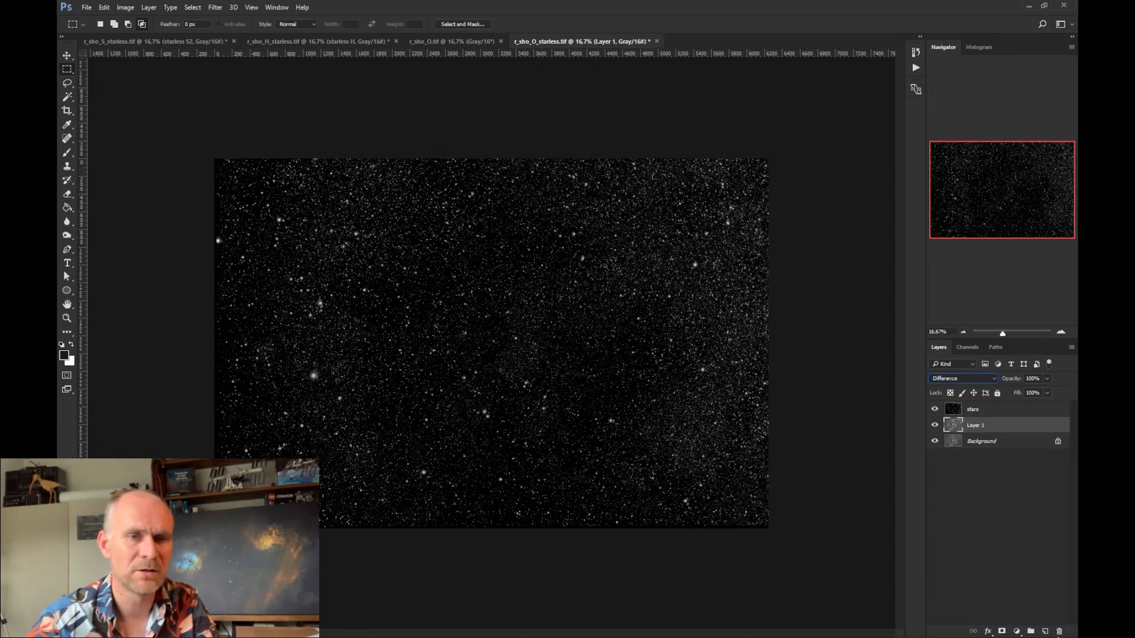
pyautogui.press('Delete')
pyautogui.doubleClick(988, 430)
pyautogui.write('starless O')
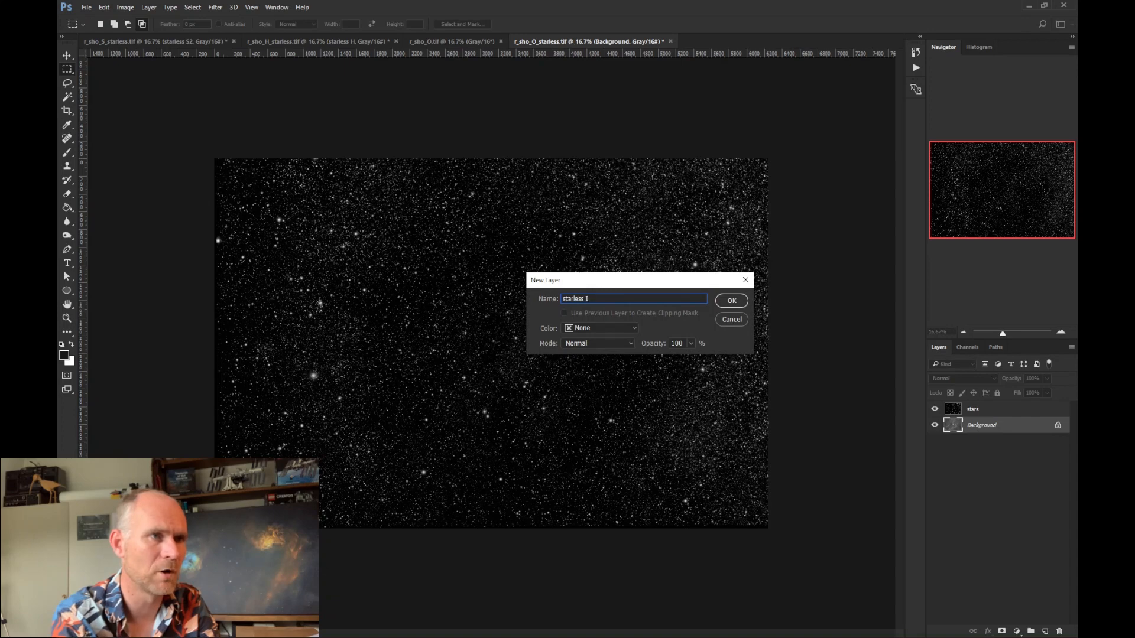
pyautogui.click(738, 304)
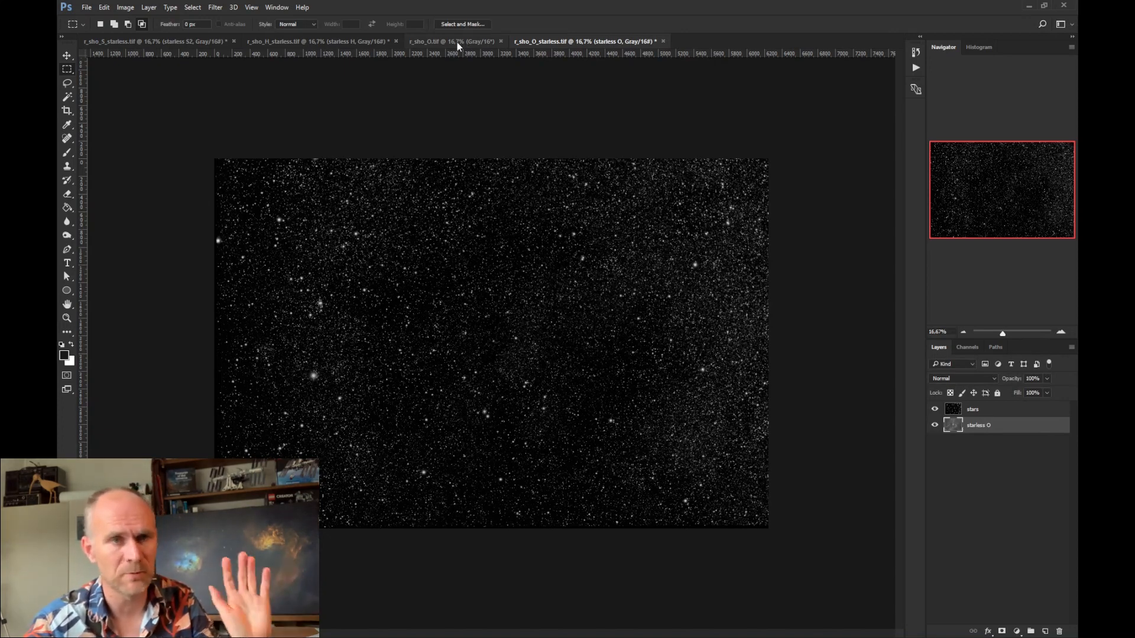
# Hide the stars layer in r_sho_O_starless.tif to view the starless O image
pyautogui.click(935, 409)
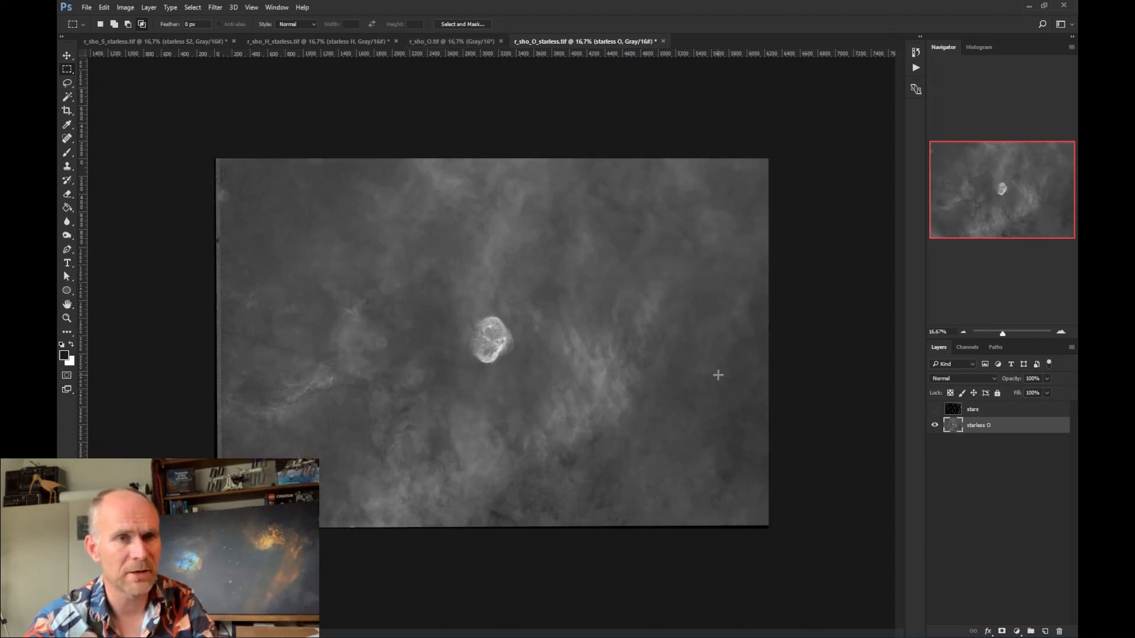
# Close r_sho_O.tif and hide the stars layers in r_sho_H_starless.tif and r_sho_S_starless.tif
pyautogui.click(437, 41)
pyautogui.click(500, 41)
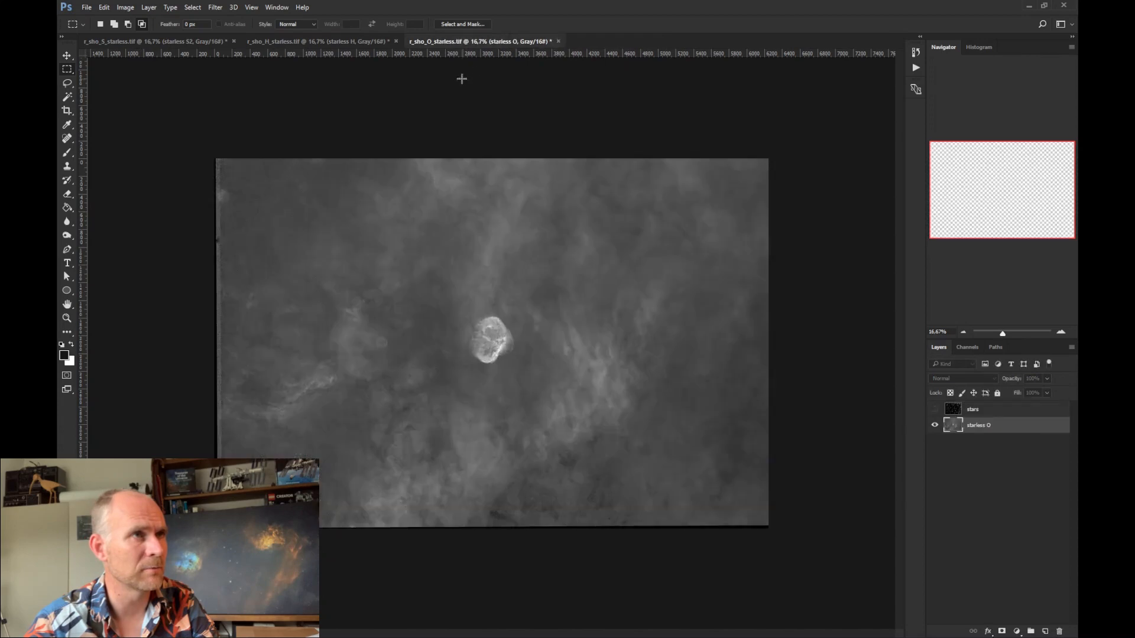
pyautogui.click(319, 41)
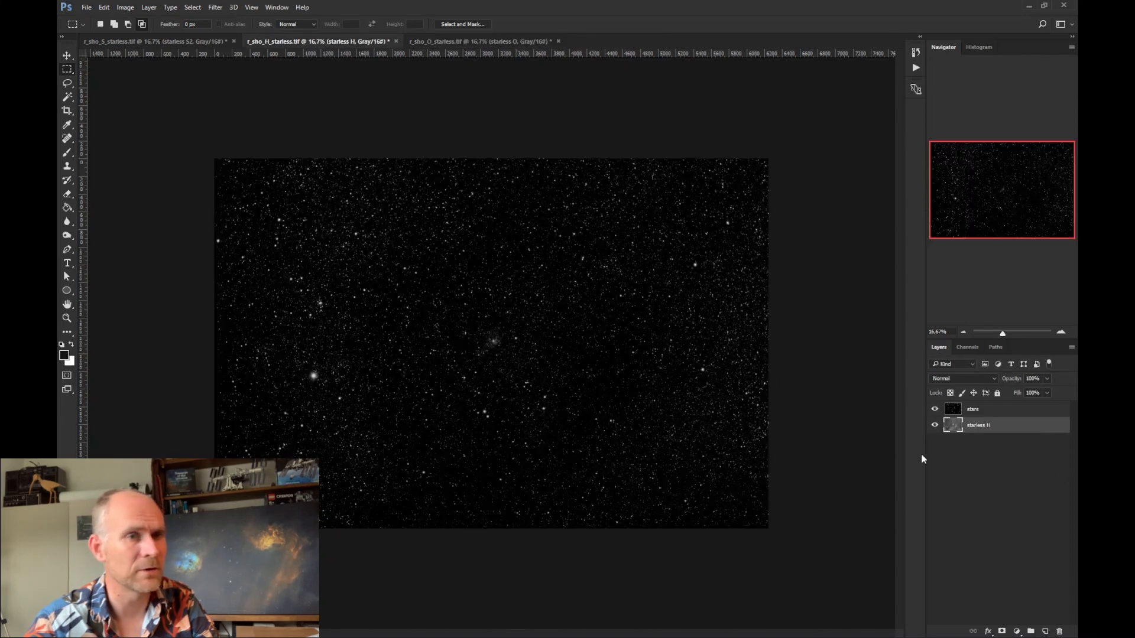
pyautogui.click(935, 409)
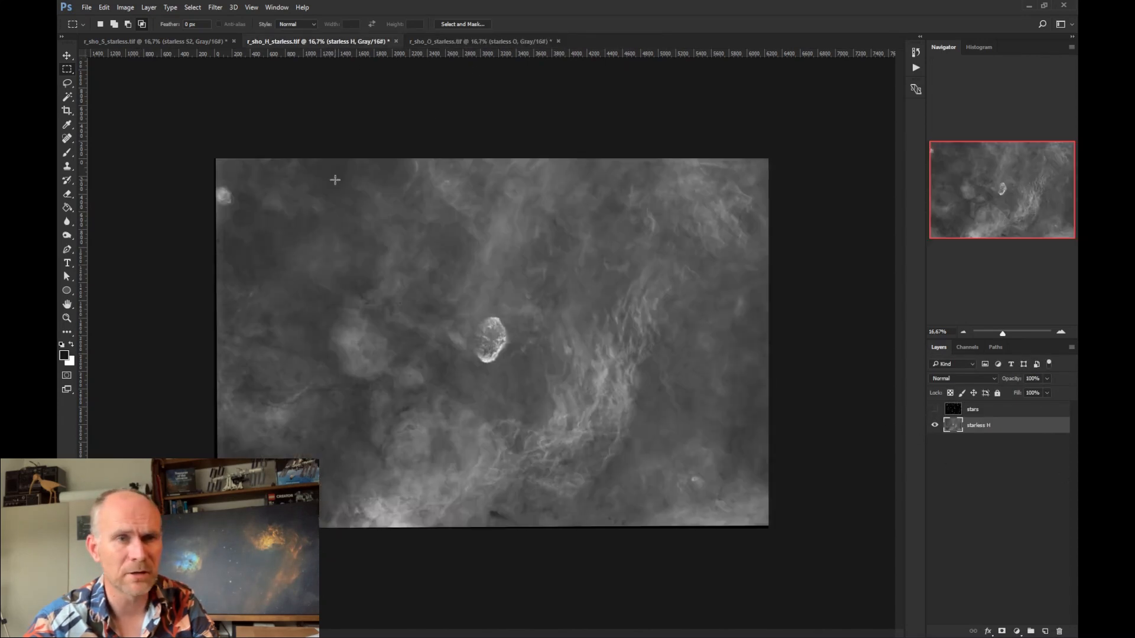
pyautogui.click(172, 41)
pyautogui.click(935, 409)
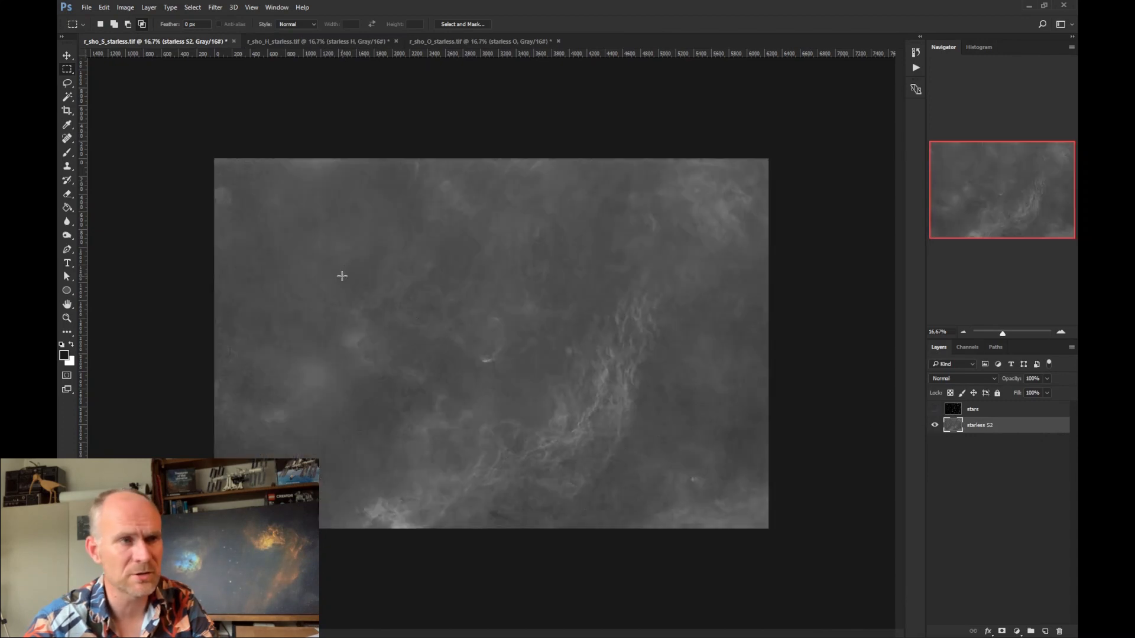
# Compare the brightness and contrast of the starless S2, H and O images by switching between the three documents
pyautogui.click(276, 41)
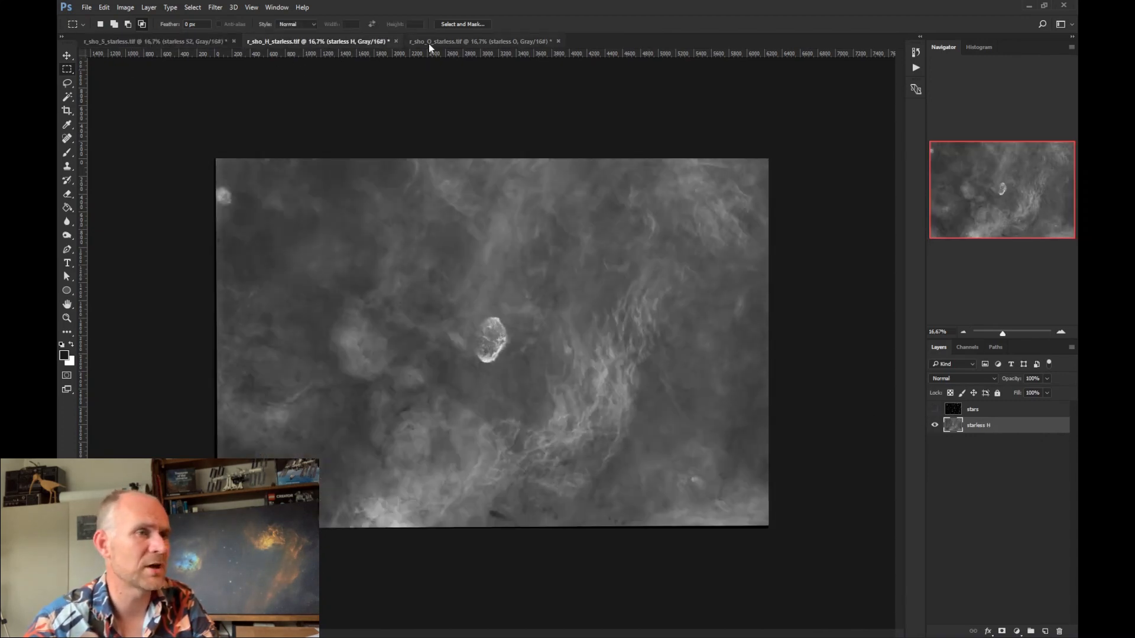
pyautogui.click(455, 42)
pyautogui.hotkey('ctrl', 'Tab')
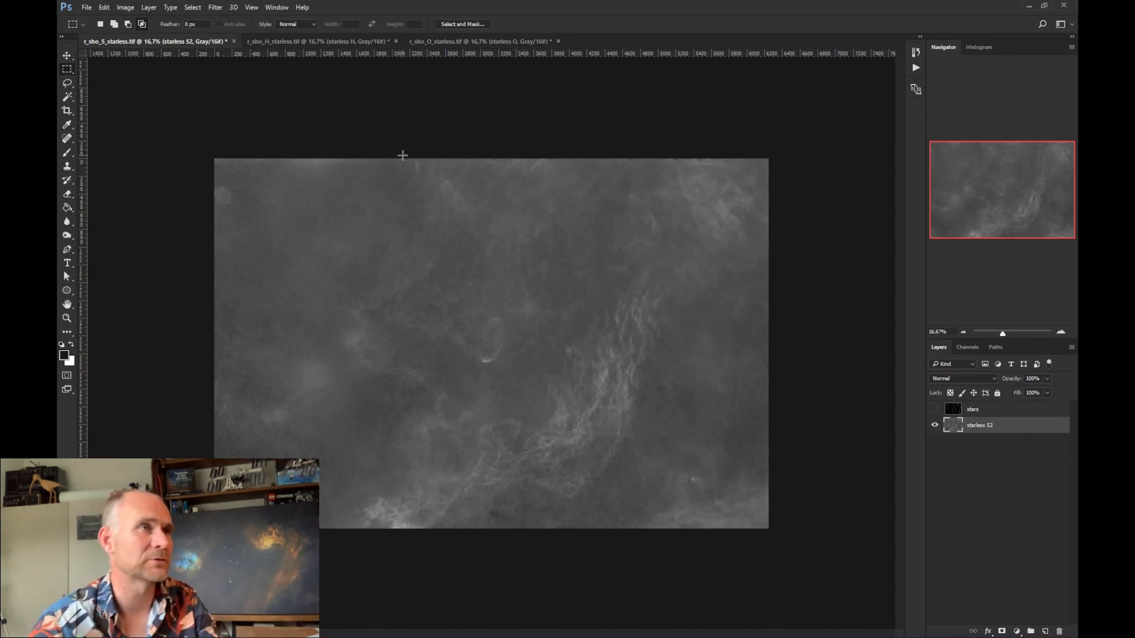
pyautogui.click(345, 43)
pyautogui.click(449, 41)
pyautogui.click(356, 42)
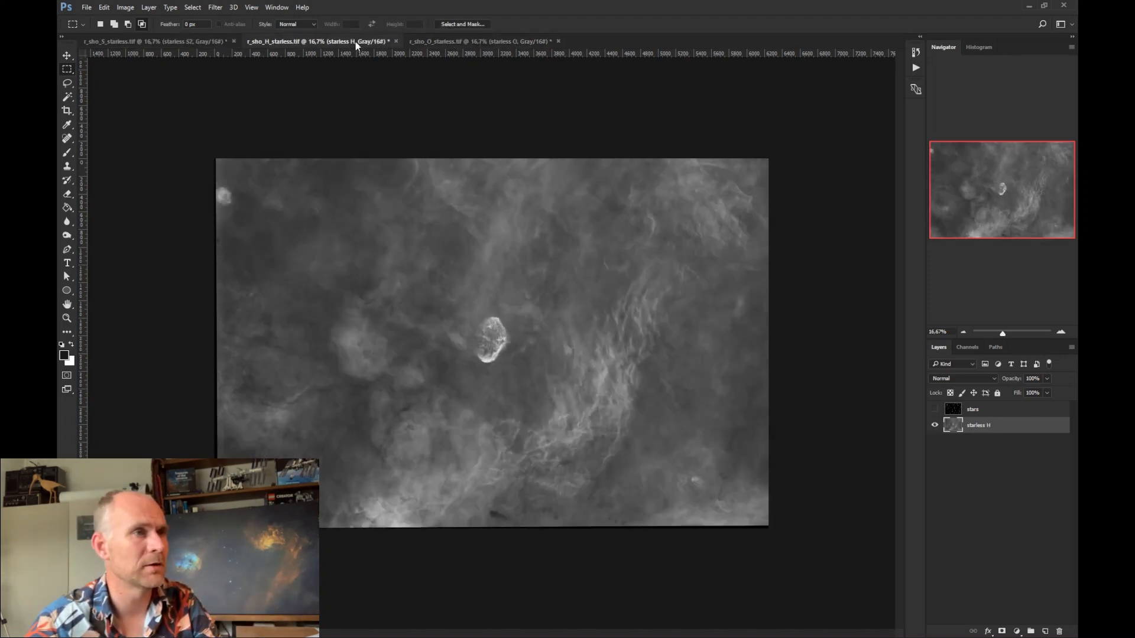
pyautogui.click(205, 44)
pyautogui.click(464, 41)
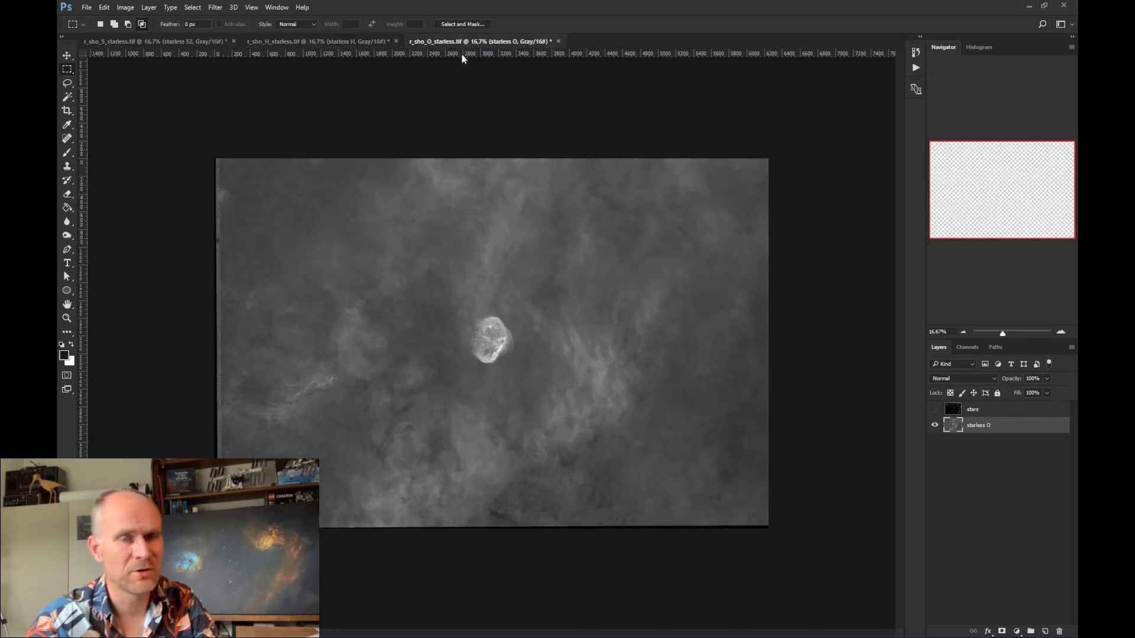
# Arrange the three starless documents in a 3-up Vertical layout and show the nebula in the O image with the Hand tool
pyautogui.click(277, 7)
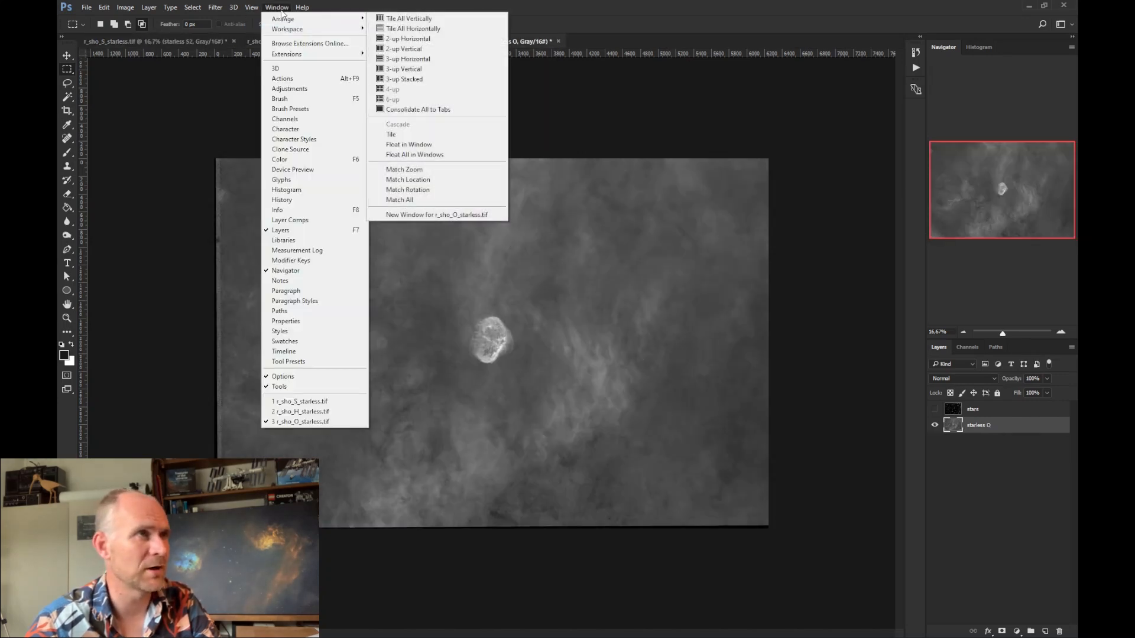
pyautogui.moveTo(284, 19)
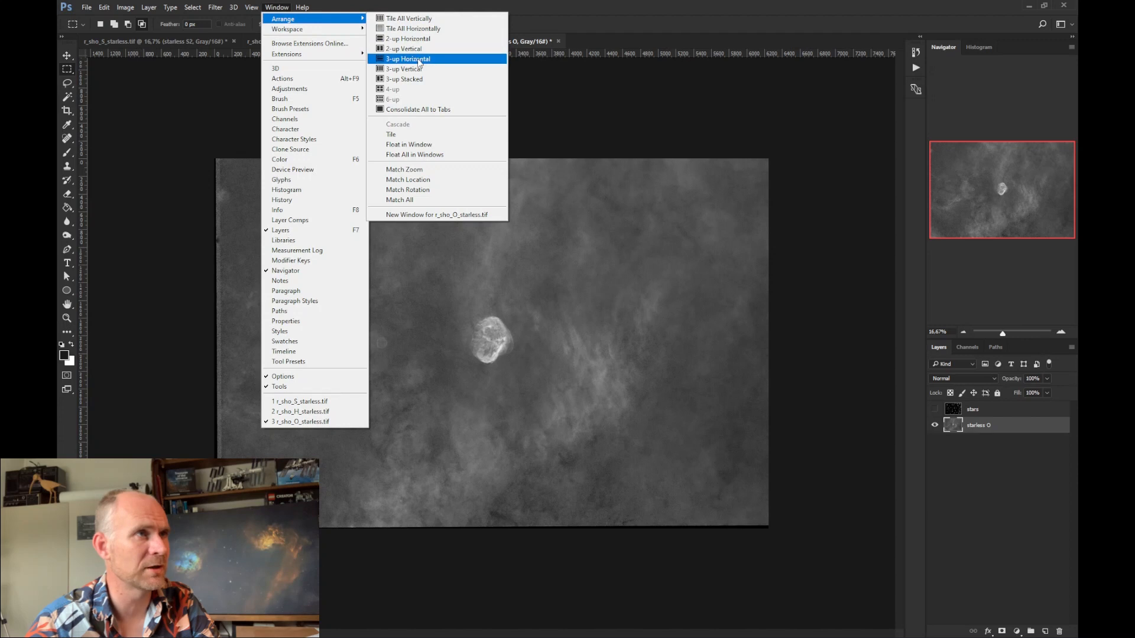
pyautogui.click(422, 71)
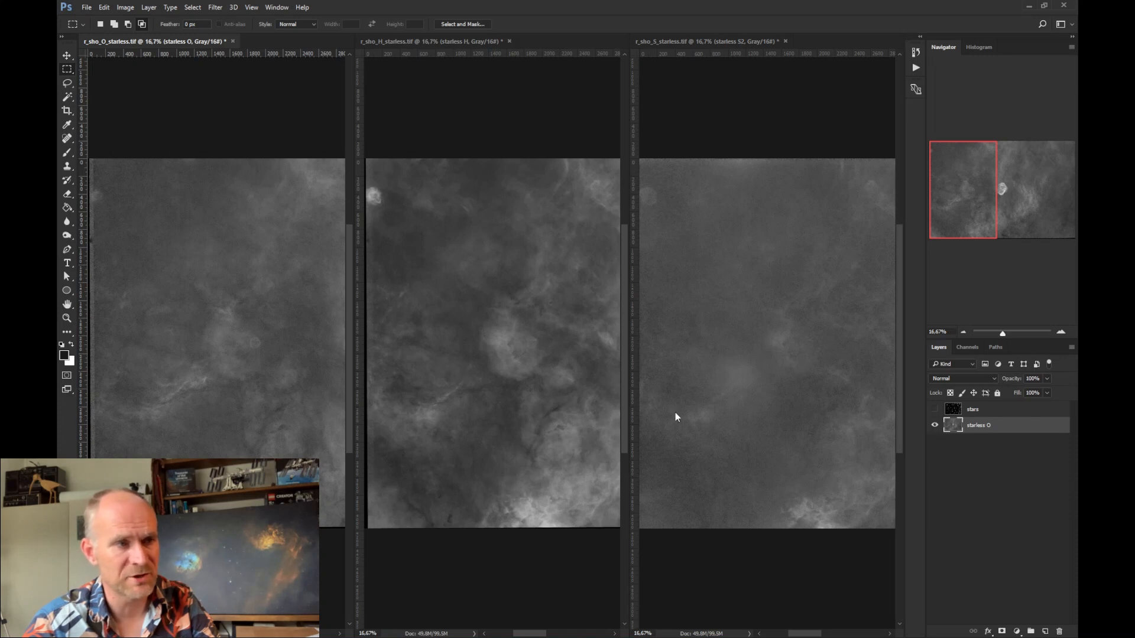
pyautogui.click(66, 304)
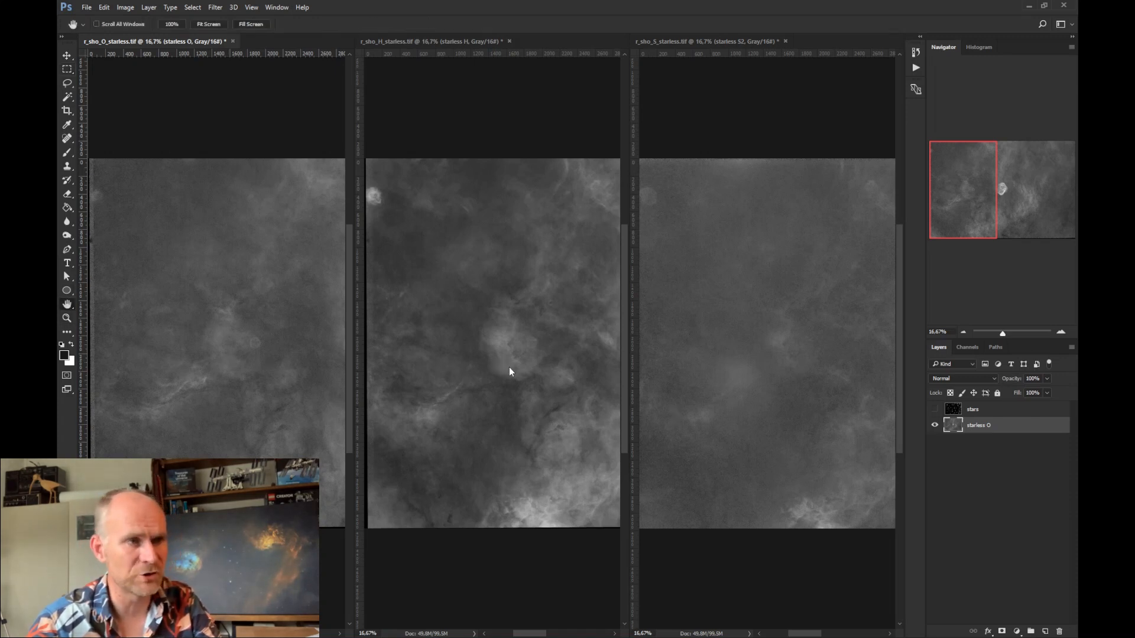
pyautogui.moveTo(288, 381); pyautogui.dragTo(193, 371)
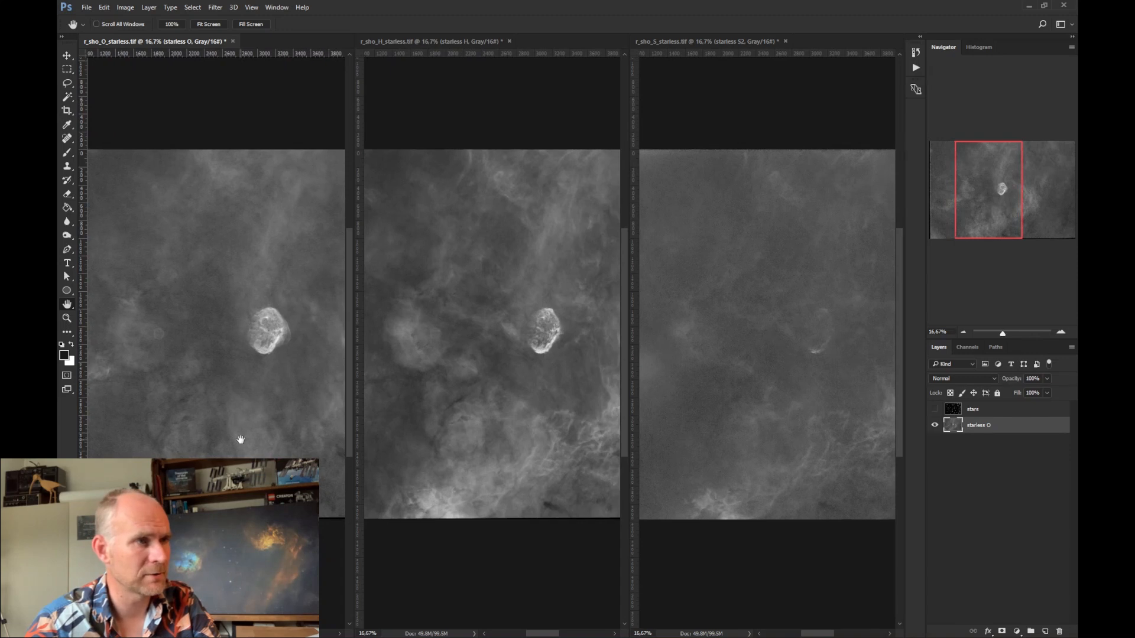
pyautogui.moveTo(241, 439); pyautogui.dragTo(240, 398)
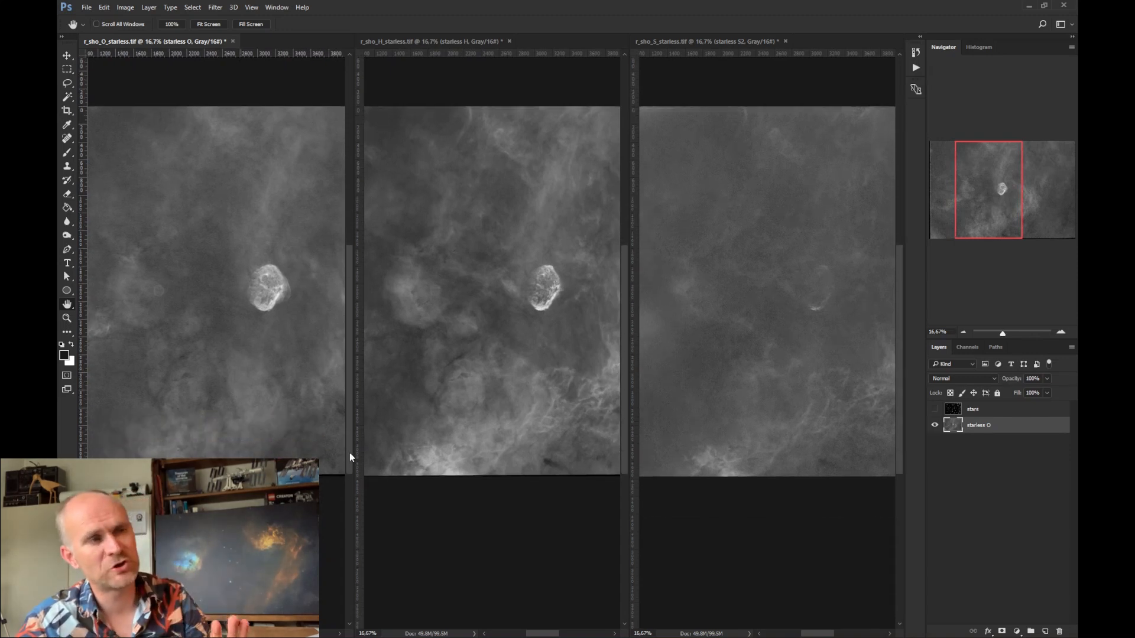
pyautogui.moveTo(303, 408); pyautogui.dragTo(273, 405)
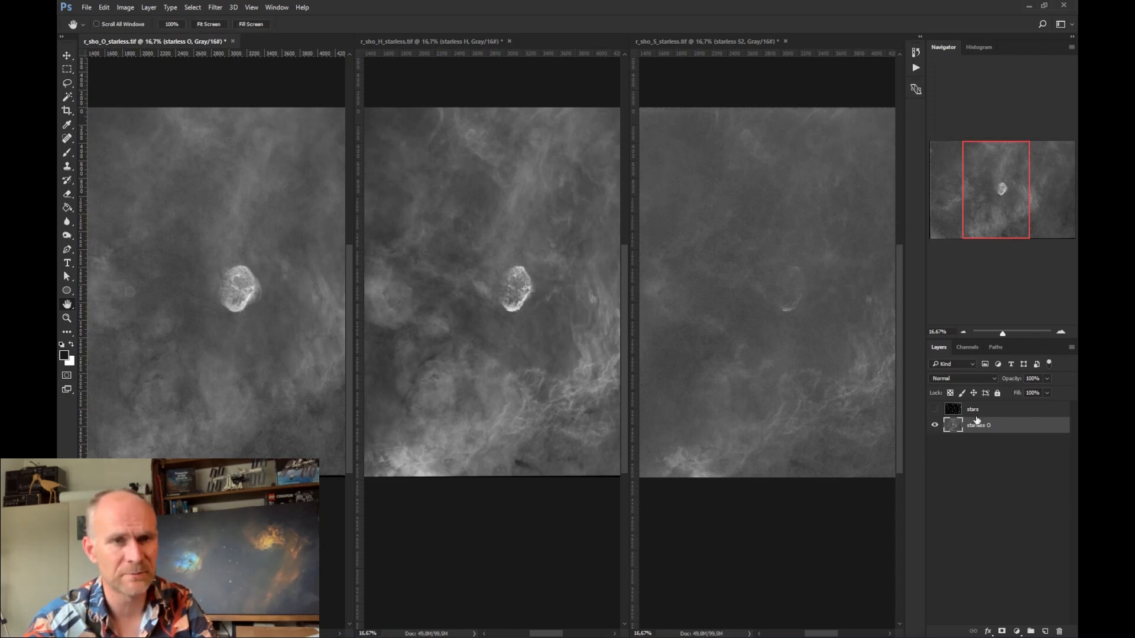
# Duplicate the starless O layer and add a Curves point on the copy at input 84, output 86
pyautogui.moveTo(978, 425); pyautogui.dragTo(1046, 630)
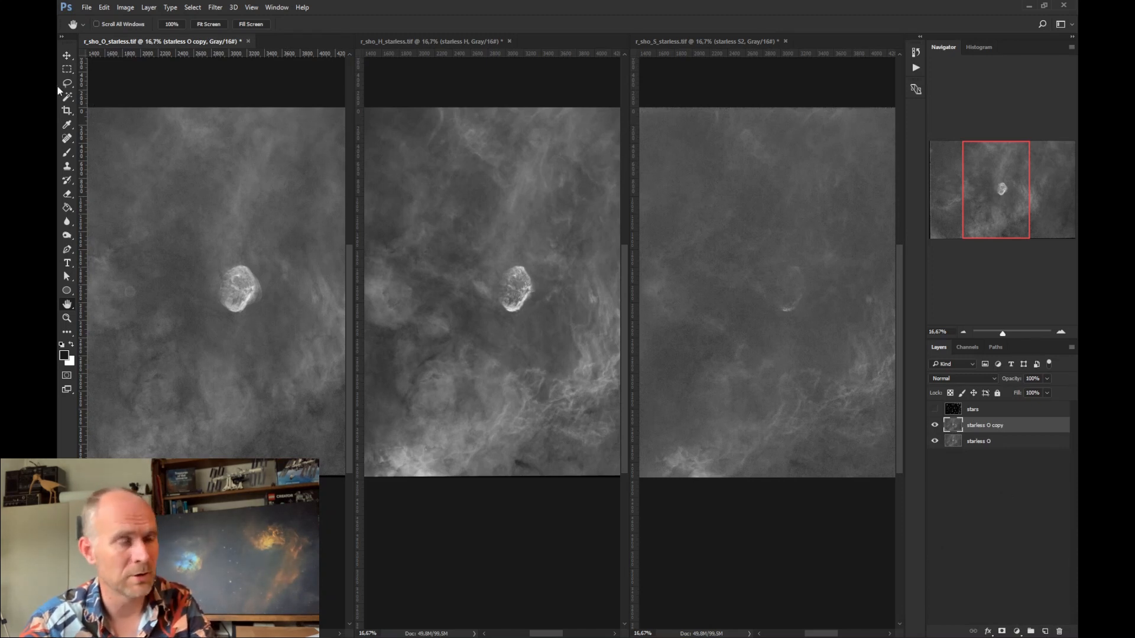
pyautogui.click(125, 8)
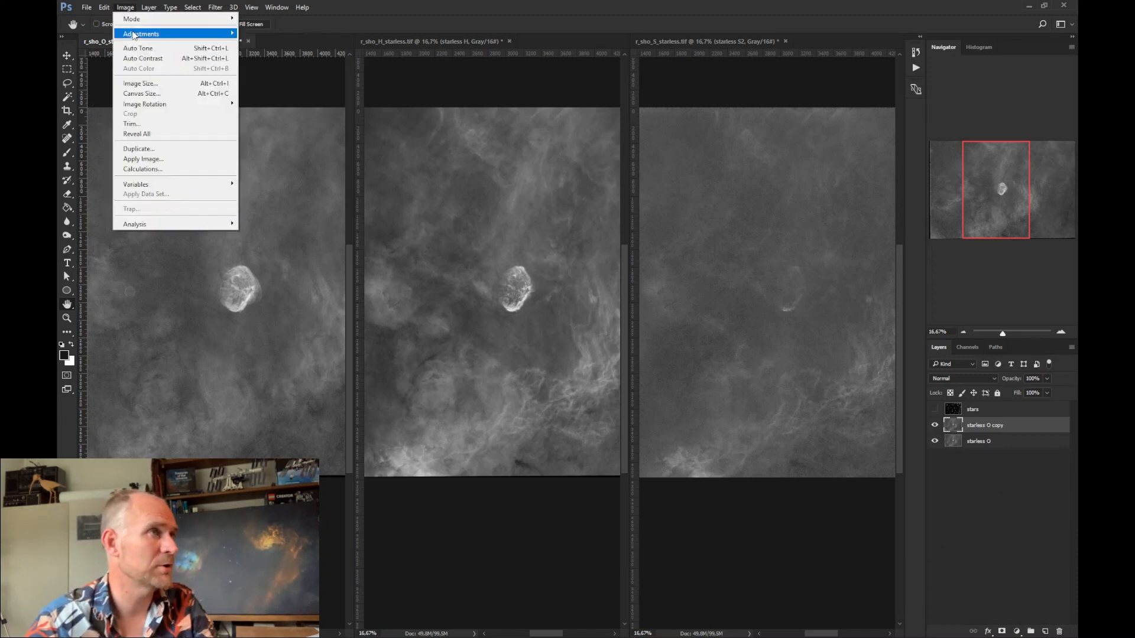
pyautogui.moveTo(135, 34)
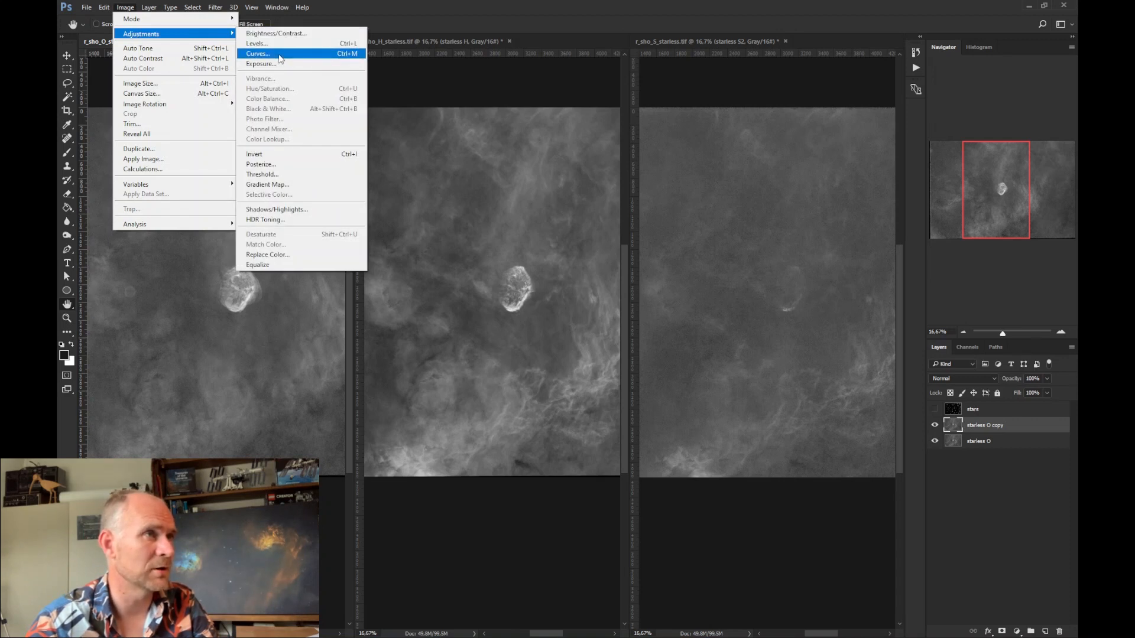
pyautogui.click(280, 59)
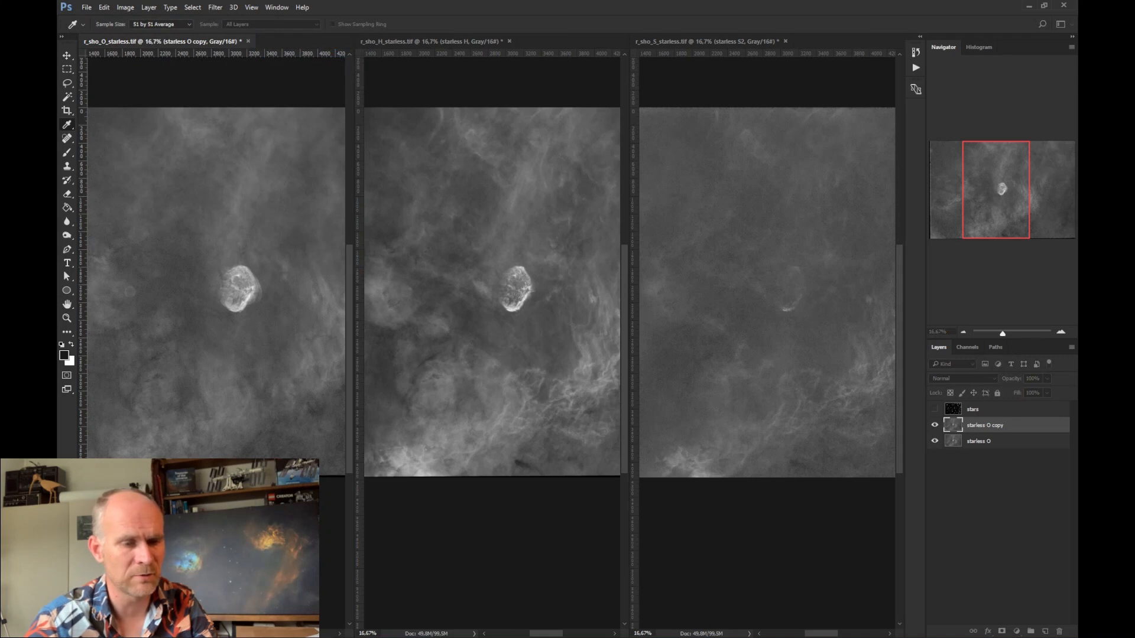
pyautogui.moveTo(783, 488); pyautogui.dragTo(795, 349)
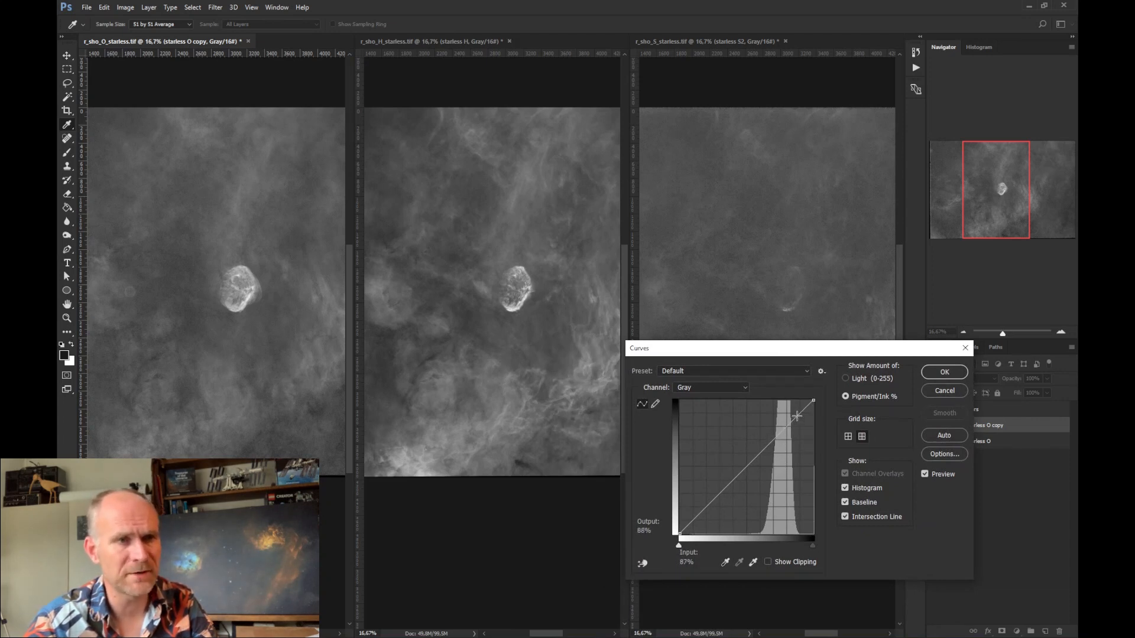
pyautogui.moveTo(792, 417); pyautogui.dragTo(796, 413)
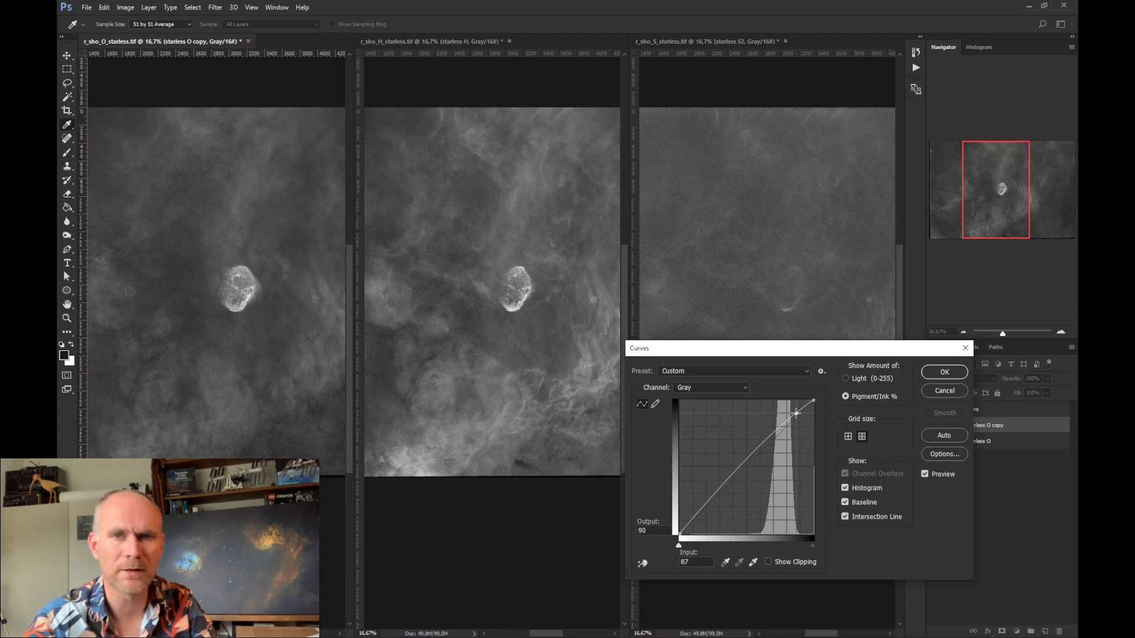
pyautogui.moveTo(796, 413); pyautogui.dragTo(800, 420)
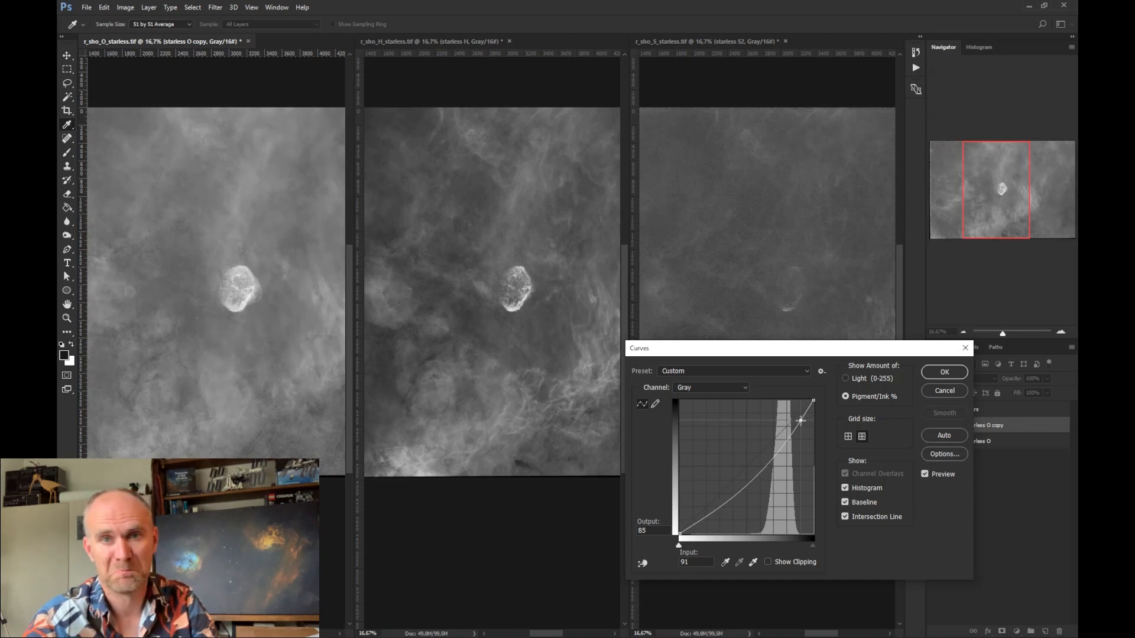
pyautogui.moveTo(800, 420); pyautogui.dragTo(792, 425)
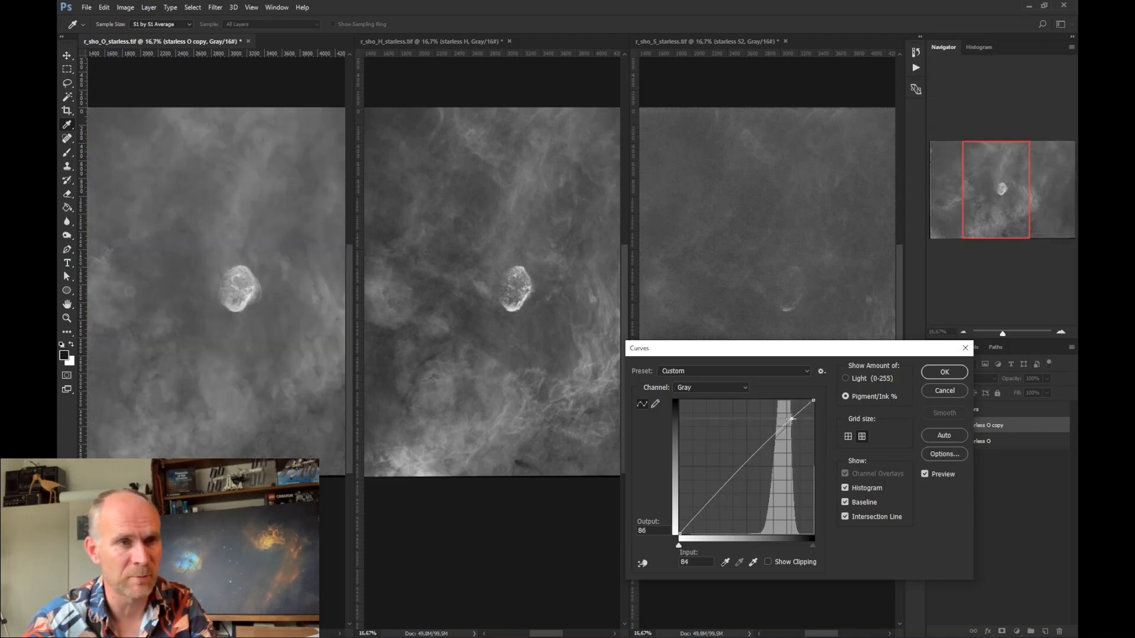
# Add a second curve point at input 71, output 67 and apply the Curves adjustment to the starless O copy
pyautogui.click(772, 440)
pyautogui.moveTo(772, 441); pyautogui.dragTo(774, 443)
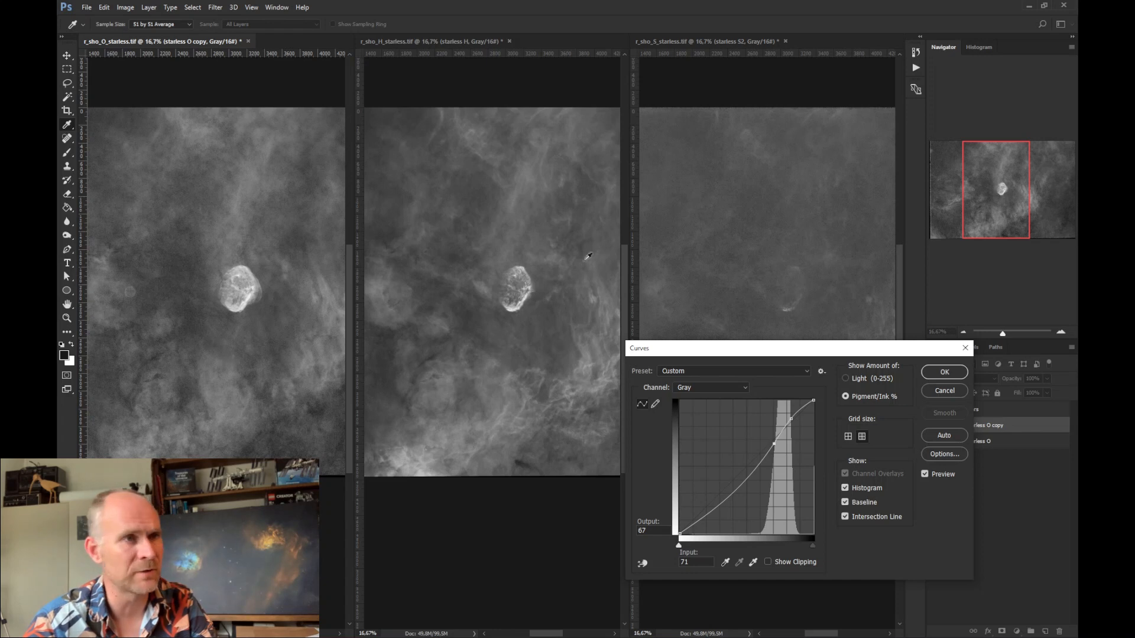
pyautogui.press('Return')
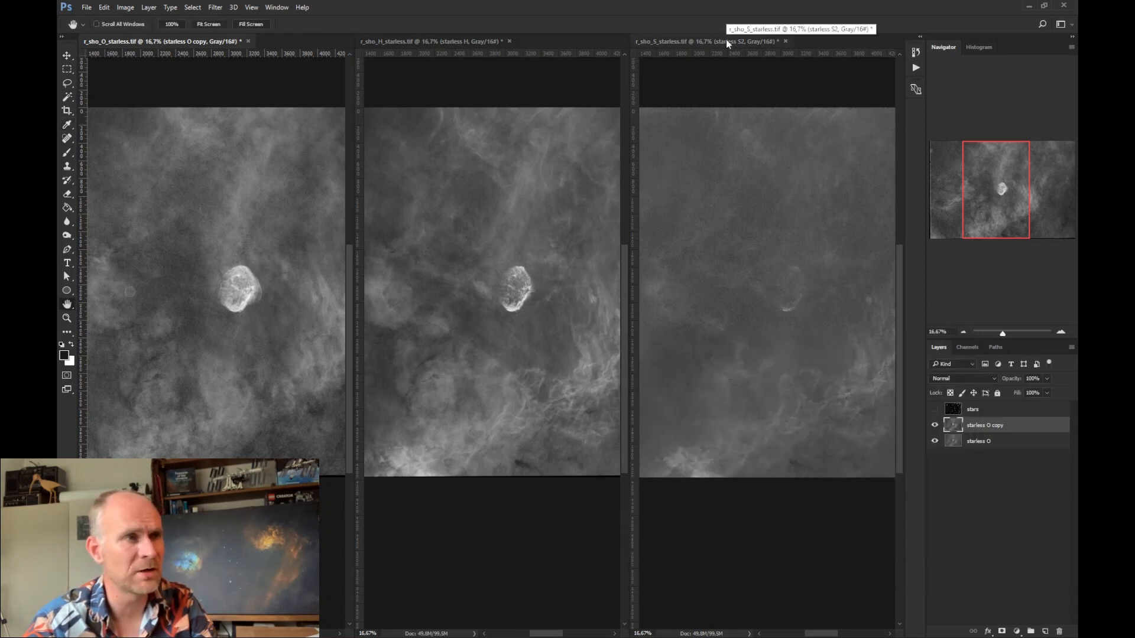
# Duplicate the starless S2 layer in r_sho_S_starless.tif and add a Curves point on the copy at input 73, output 69
pyautogui.click(726, 39)
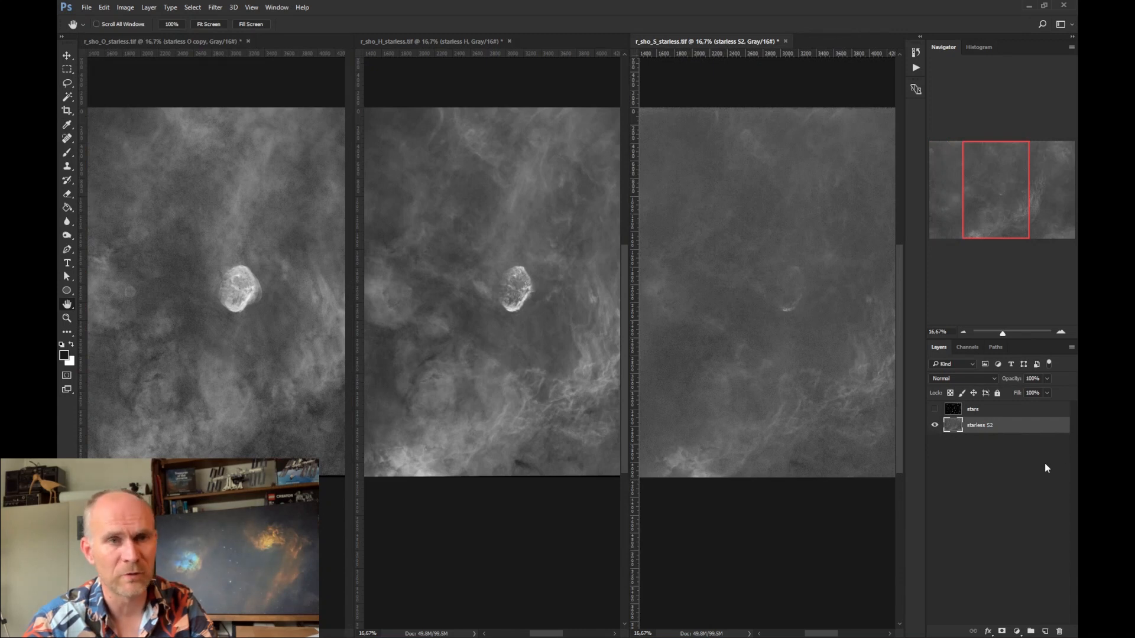
pyautogui.moveTo(984, 428); pyautogui.dragTo(1045, 631)
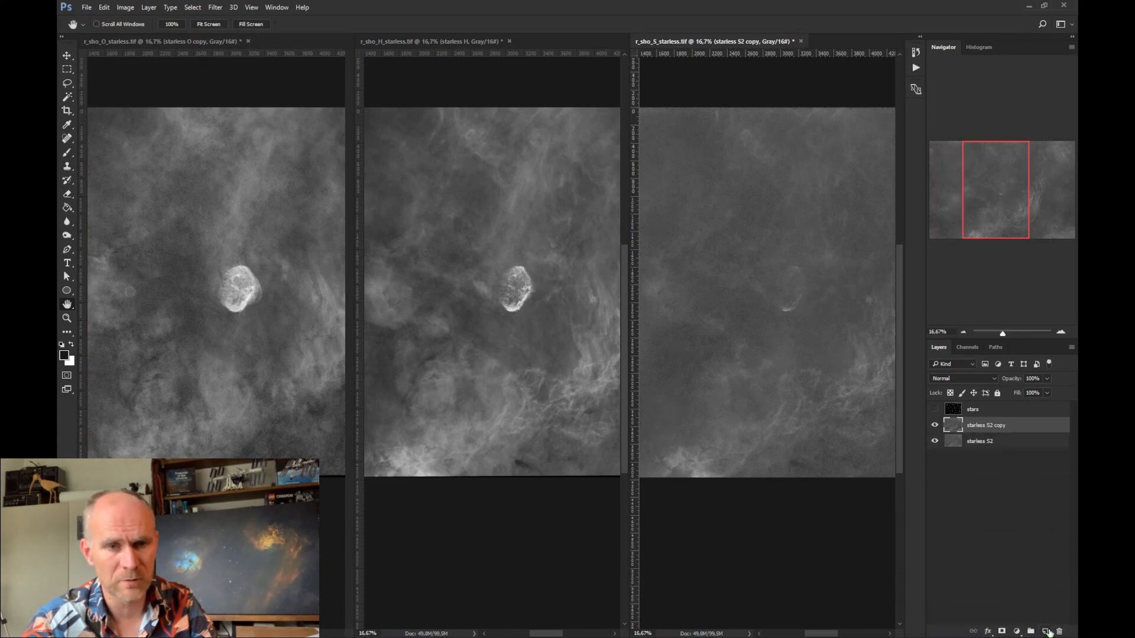
pyautogui.click(105, 8)
pyautogui.moveTo(125, 7)
pyautogui.moveTo(176, 34)
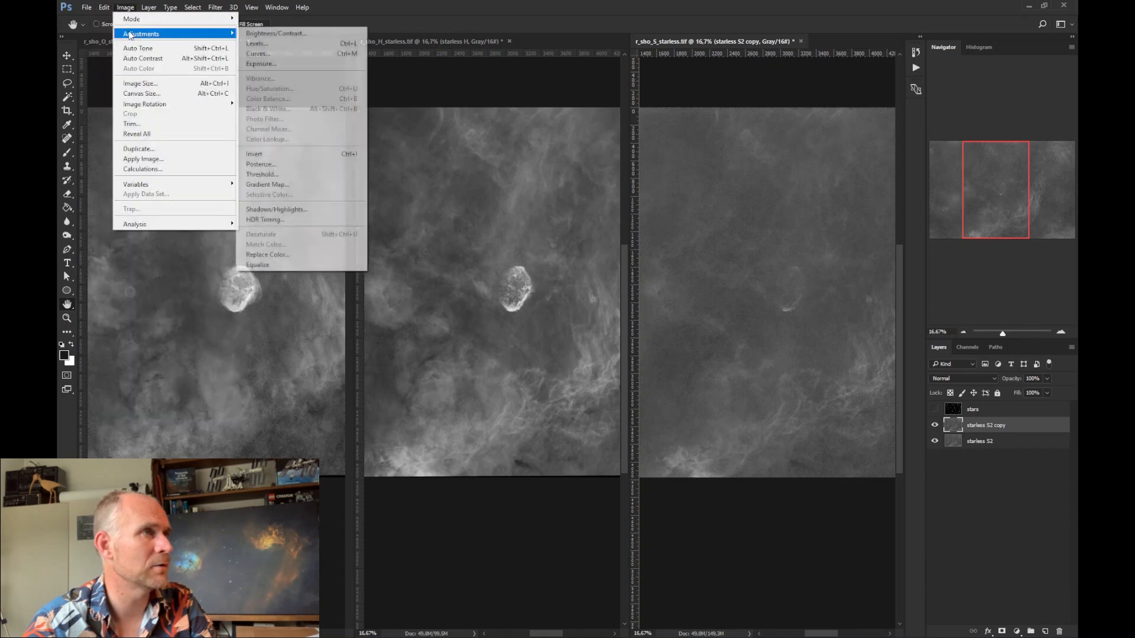
pyautogui.click(258, 54)
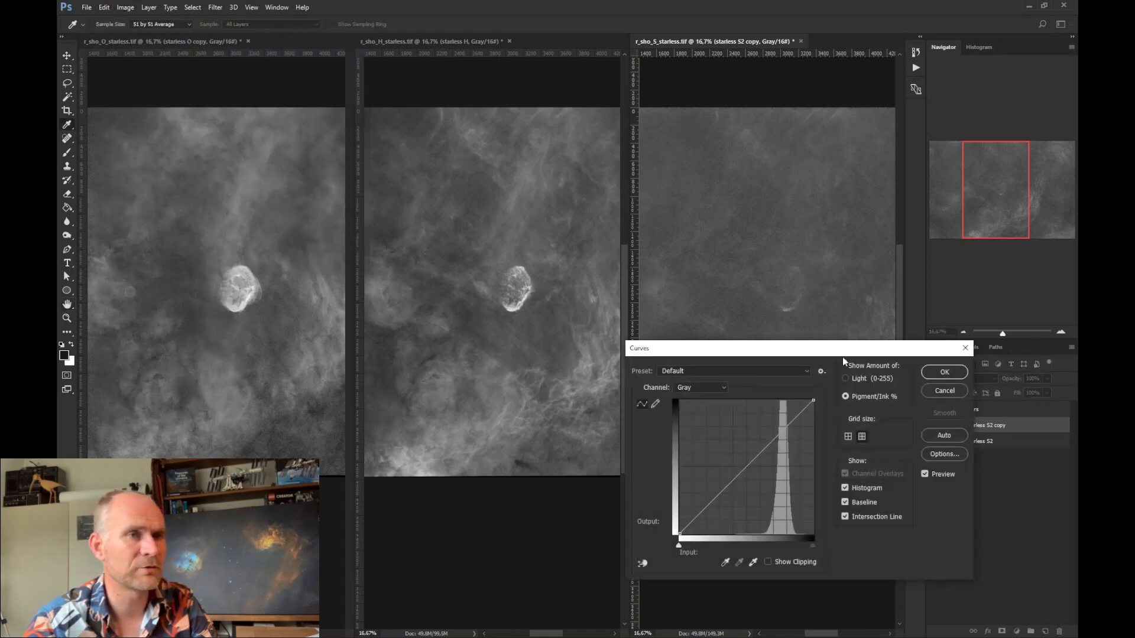
pyautogui.moveTo(842, 357); pyautogui.dragTo(864, 401)
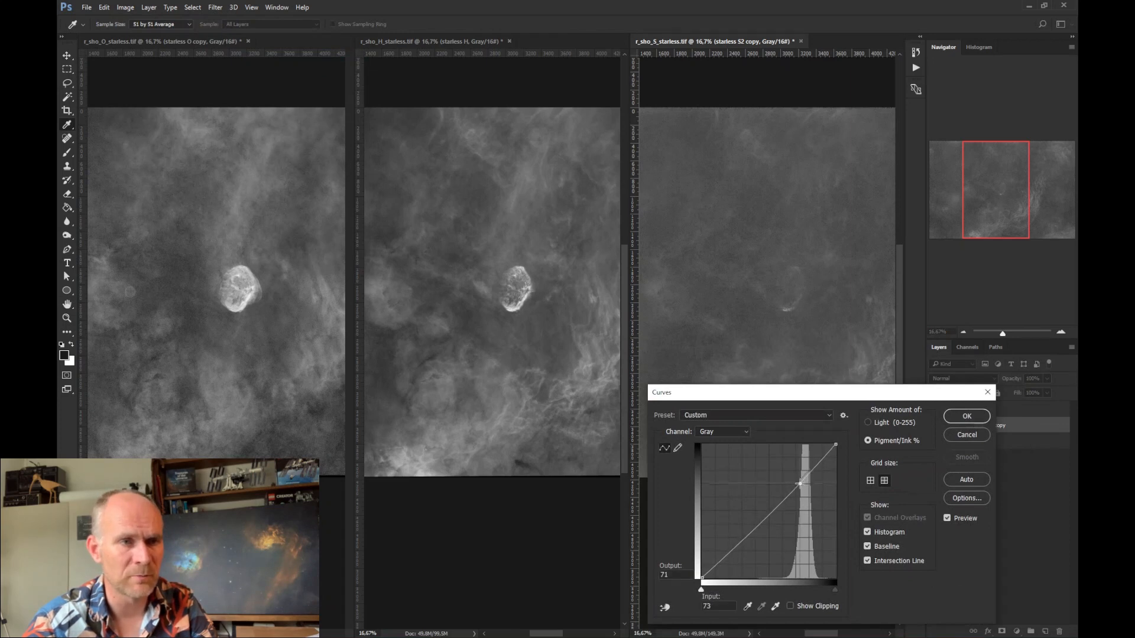
pyautogui.moveTo(798, 482); pyautogui.dragTo(800, 485)
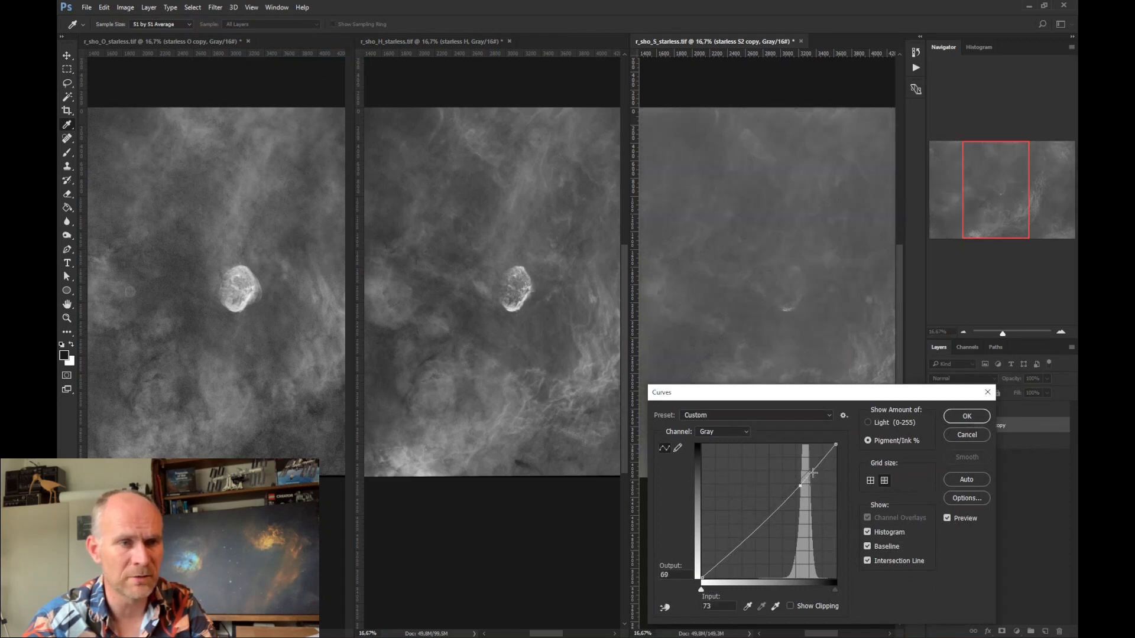
# Add a second curve point at input 80, output 84 and apply the Curves adjustment to the starless S2 copy
pyautogui.moveTo(813, 469); pyautogui.dragTo(810, 466)
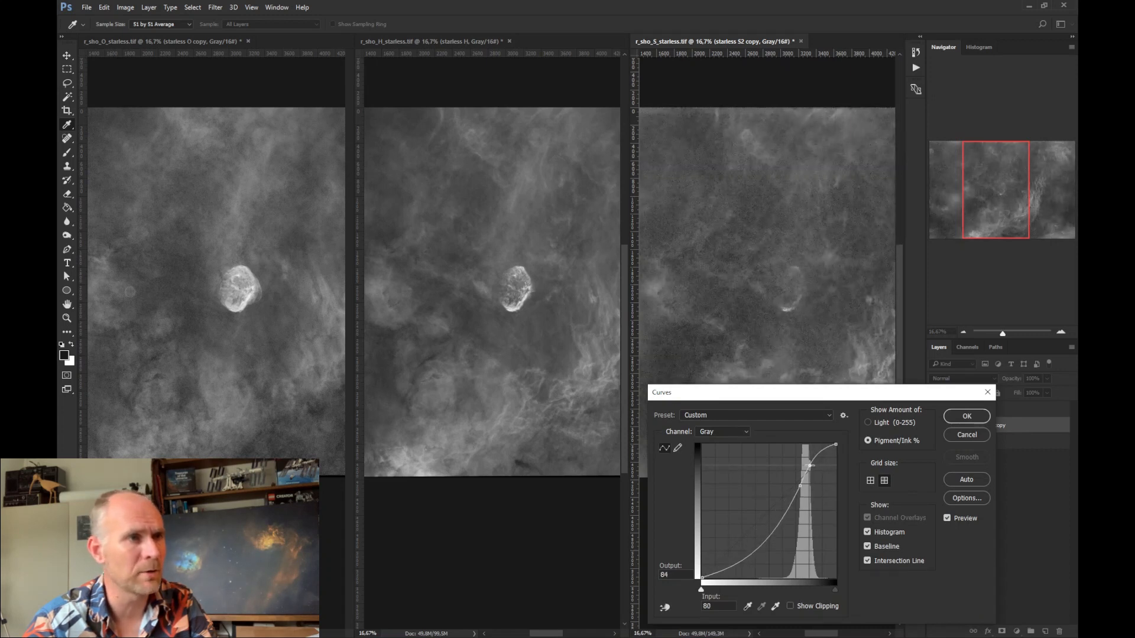
pyautogui.moveTo(845, 397); pyautogui.dragTo(260, 432)
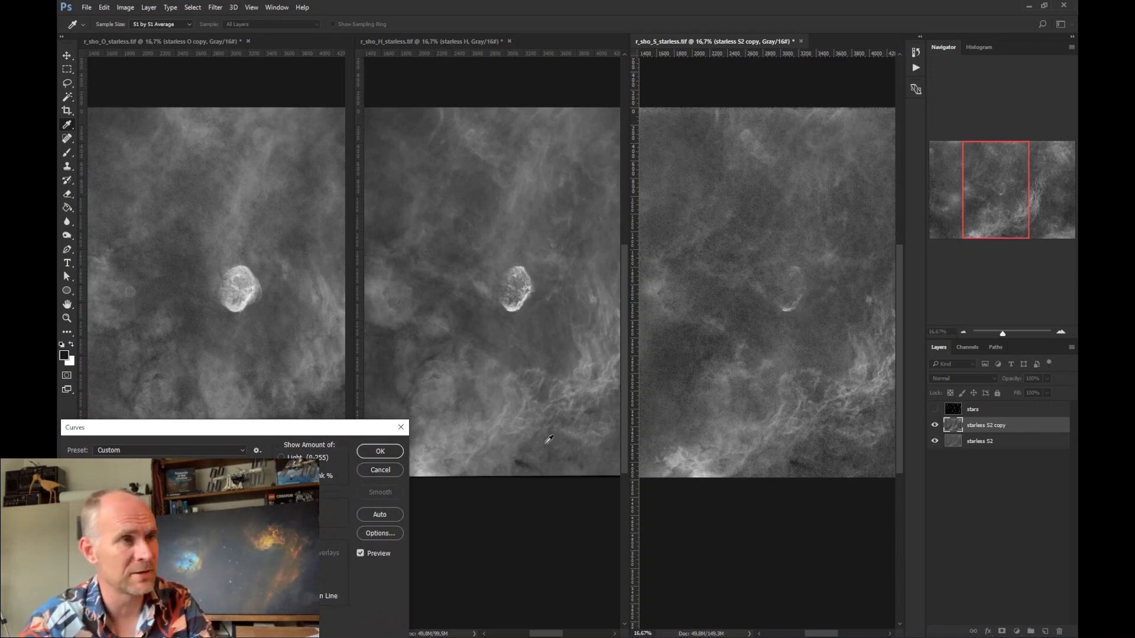
pyautogui.moveTo(244, 436); pyautogui.dragTo(538, 512)
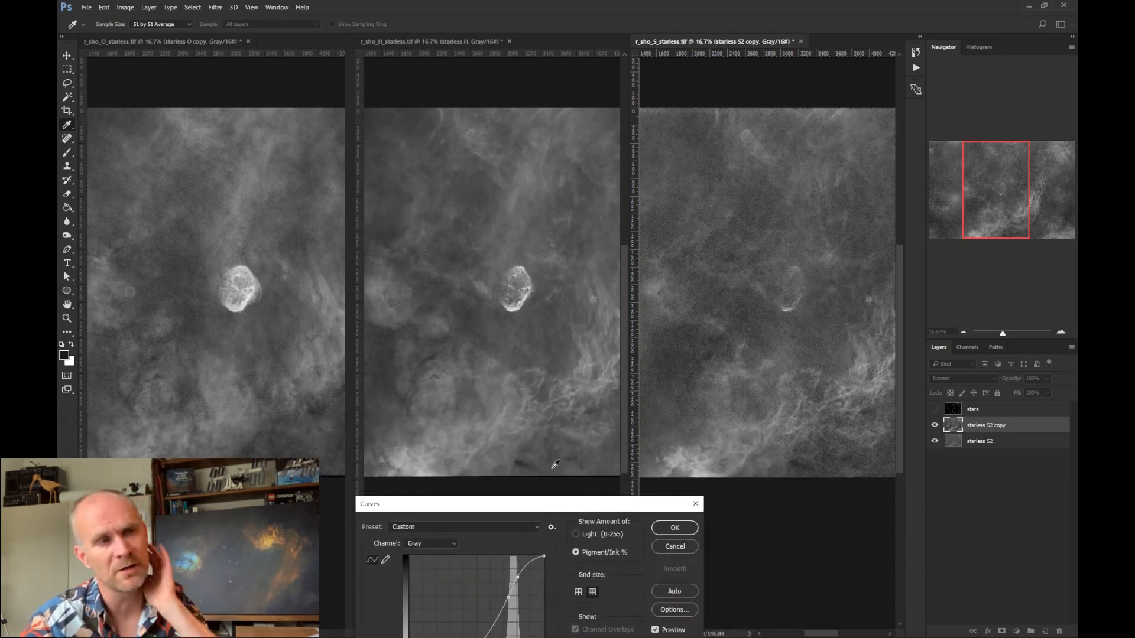
pyautogui.moveTo(539, 512); pyautogui.dragTo(550, 303)
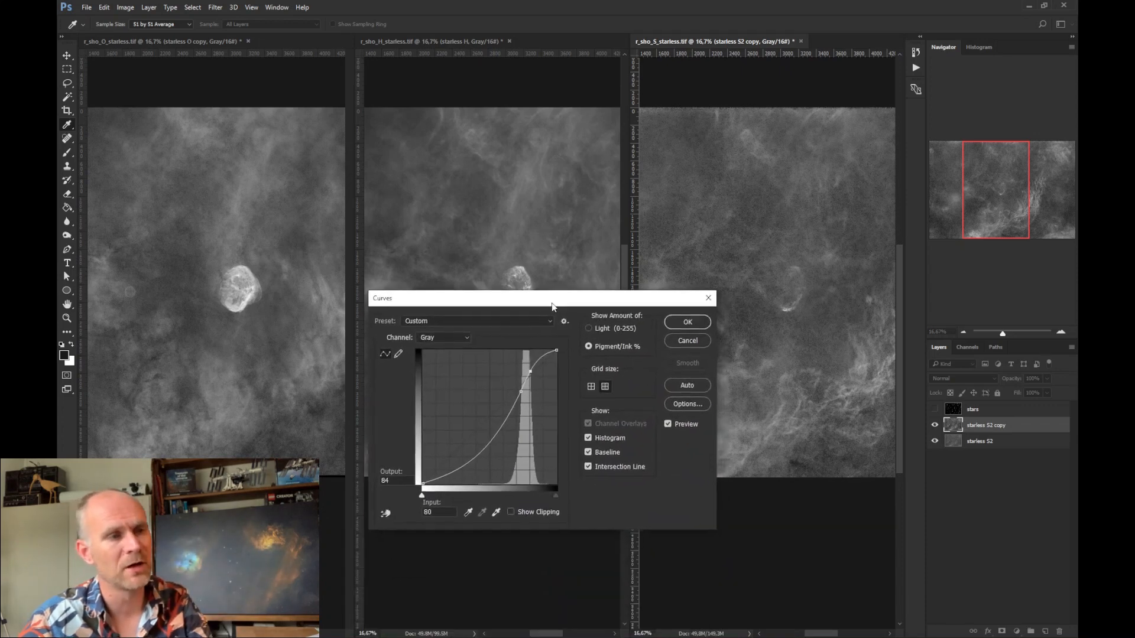
pyautogui.click(686, 319)
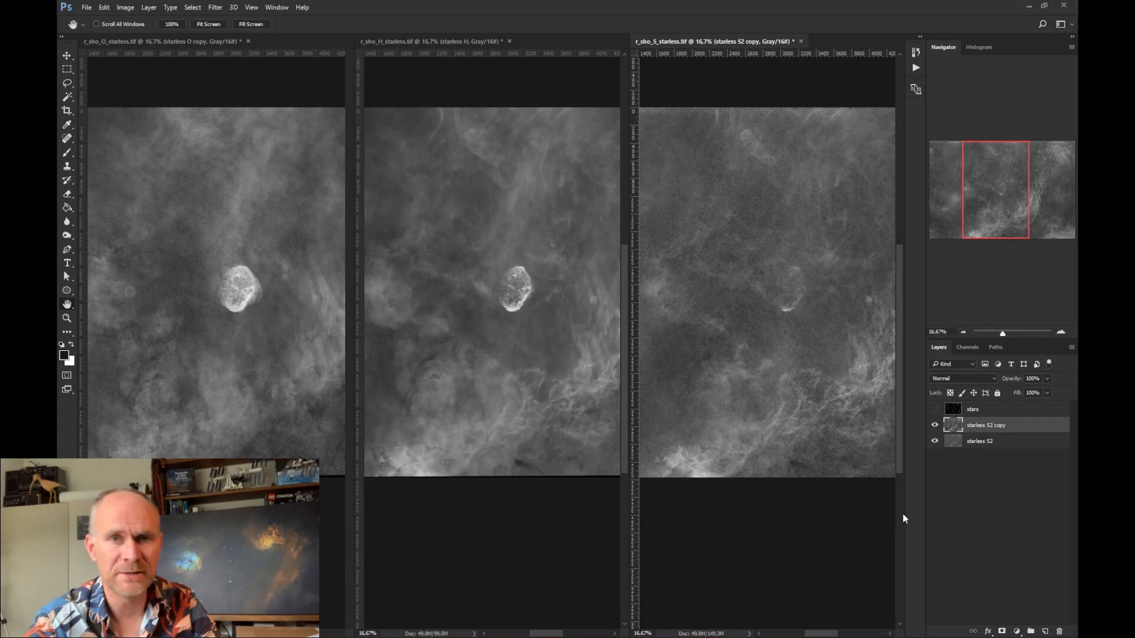
# Select the whole canvas of r_sho_S_starless.tif and copy it merged
pyautogui.click(104, 7)
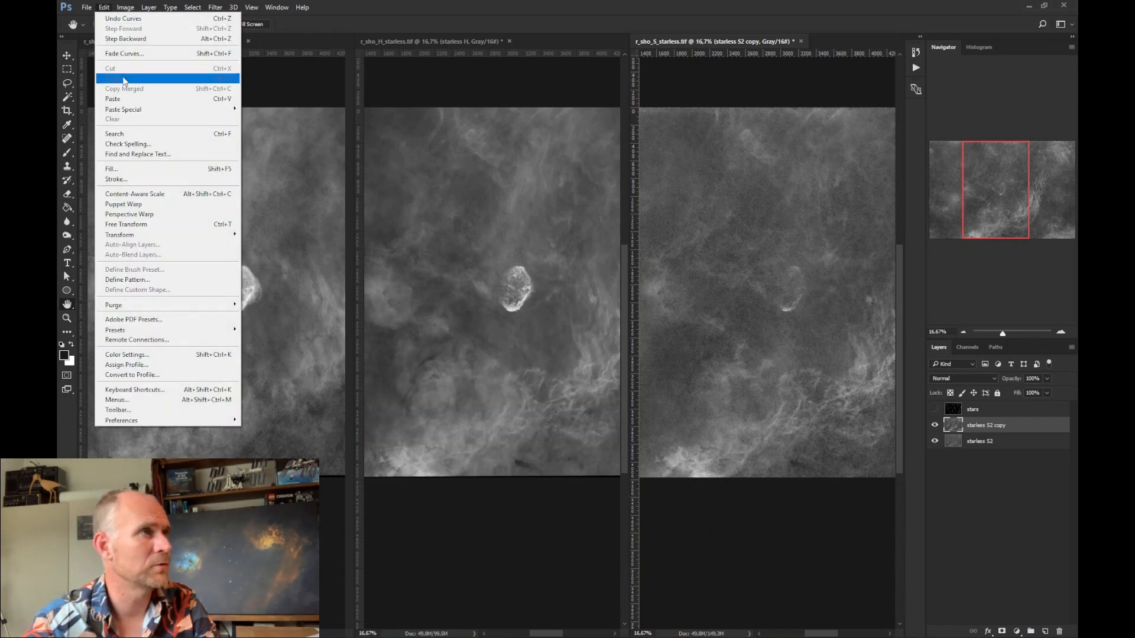
pyautogui.click(198, 18)
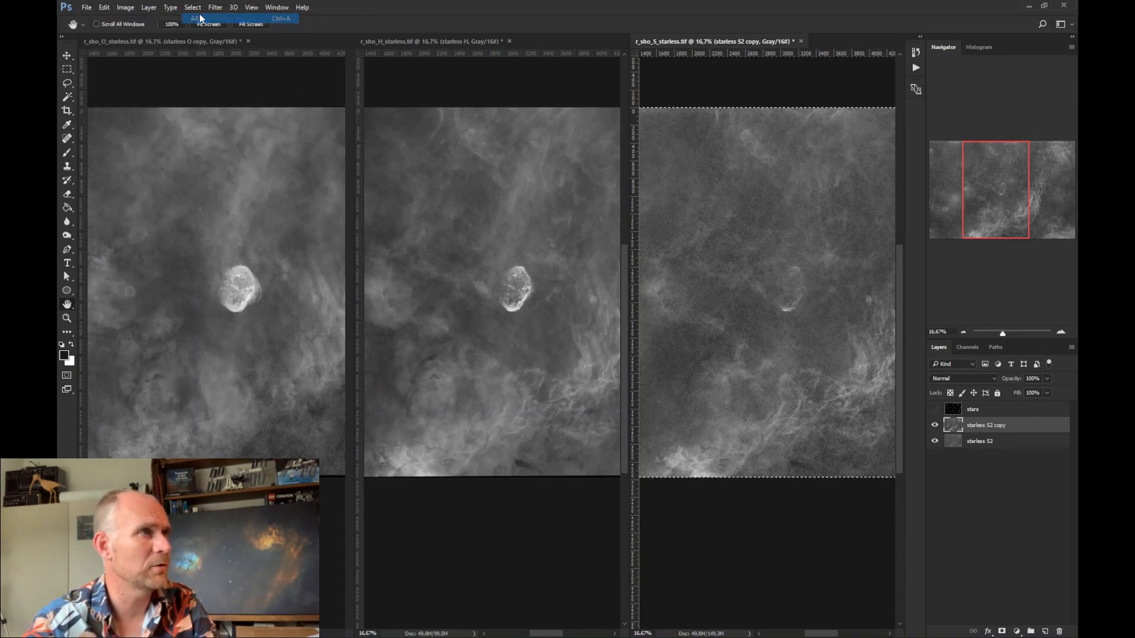
pyautogui.click(104, 7)
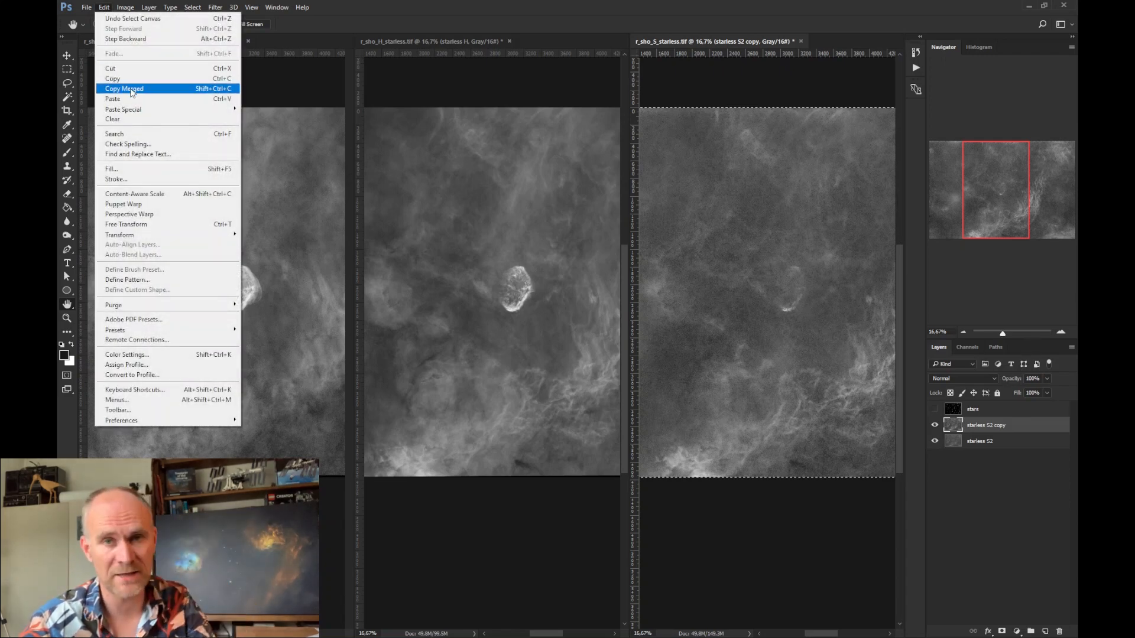
pyautogui.click(132, 89)
# Create a 6248 x 4176 pixel, 16-bit RGB document with a black background and float it in an enlarged window
pyautogui.click(87, 7)
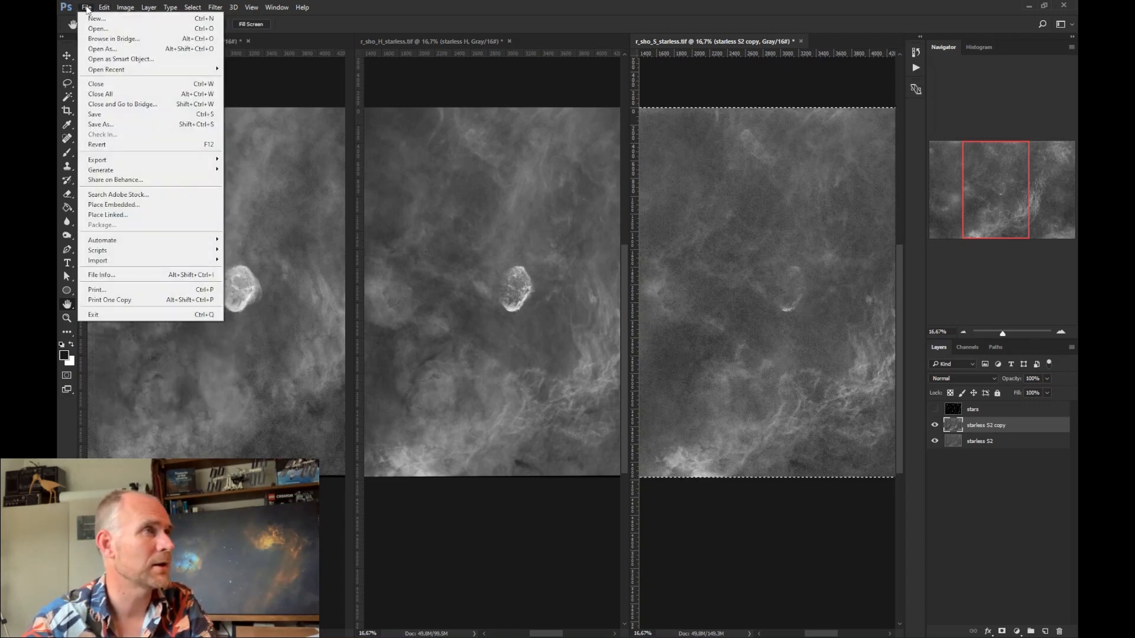
pyautogui.click(98, 22)
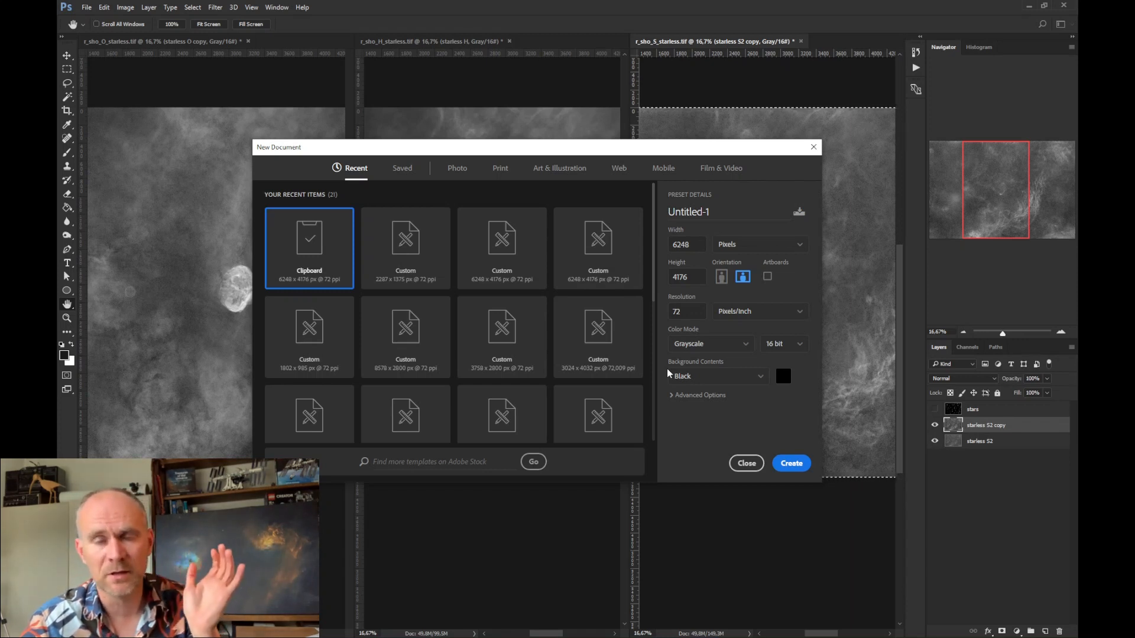
pyautogui.click(794, 463)
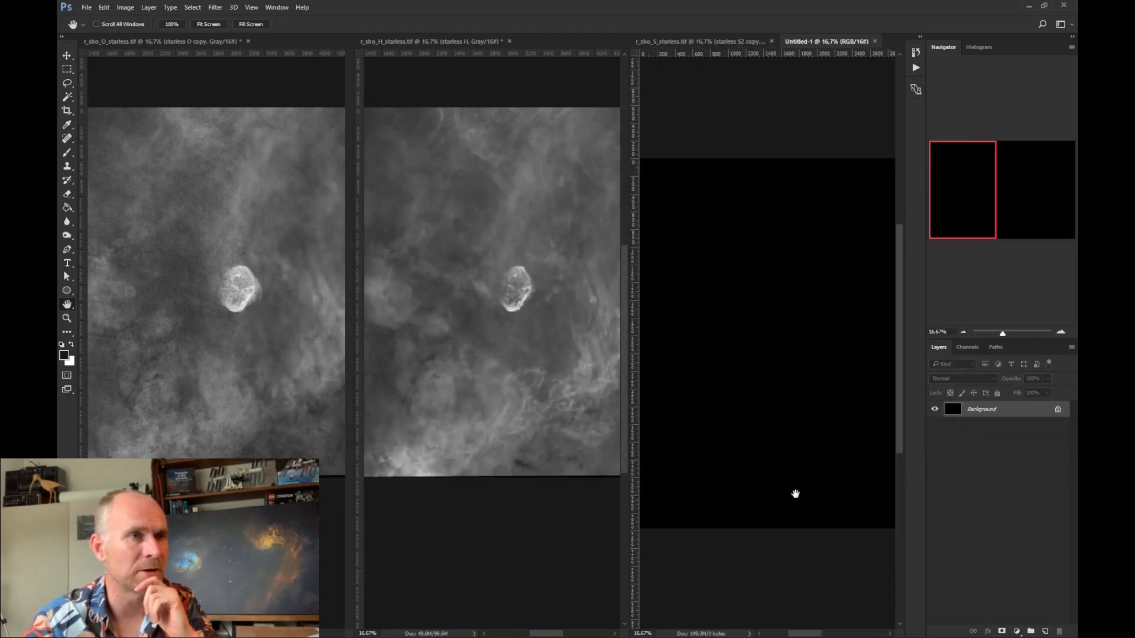
pyautogui.moveTo(818, 52); pyautogui.dragTo(313, 87)
pyautogui.moveTo(502, 88); pyautogui.dragTo(435, 109)
pyautogui.moveTo(788, 493); pyautogui.dragTo(849, 608)
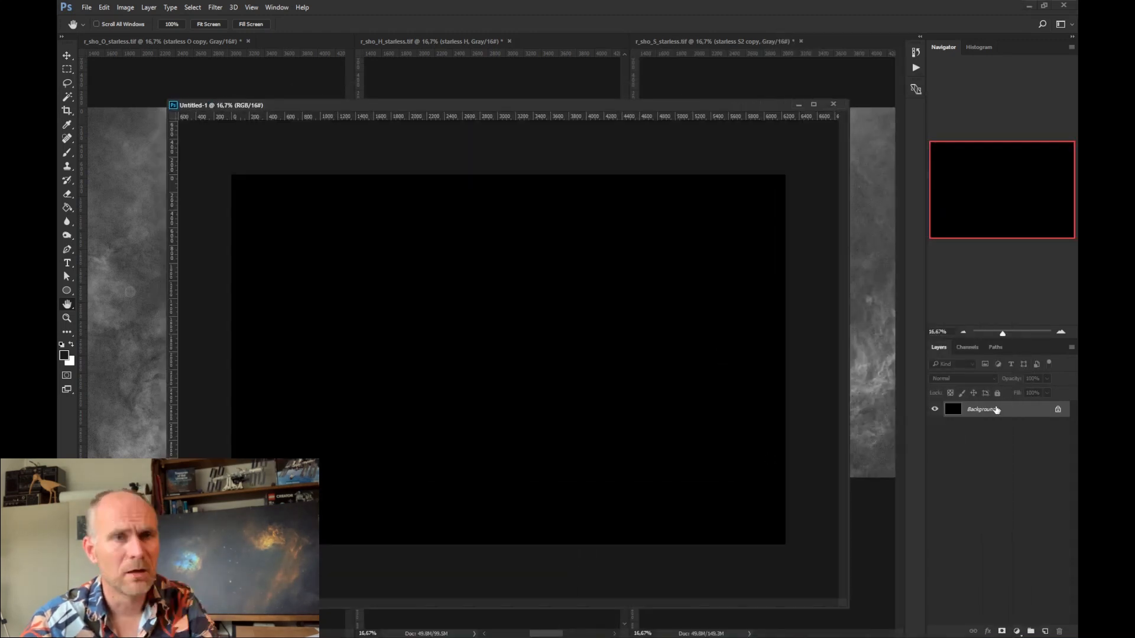
# Paste the copied starless S image into the Red channel of the new document
pyautogui.click(967, 347)
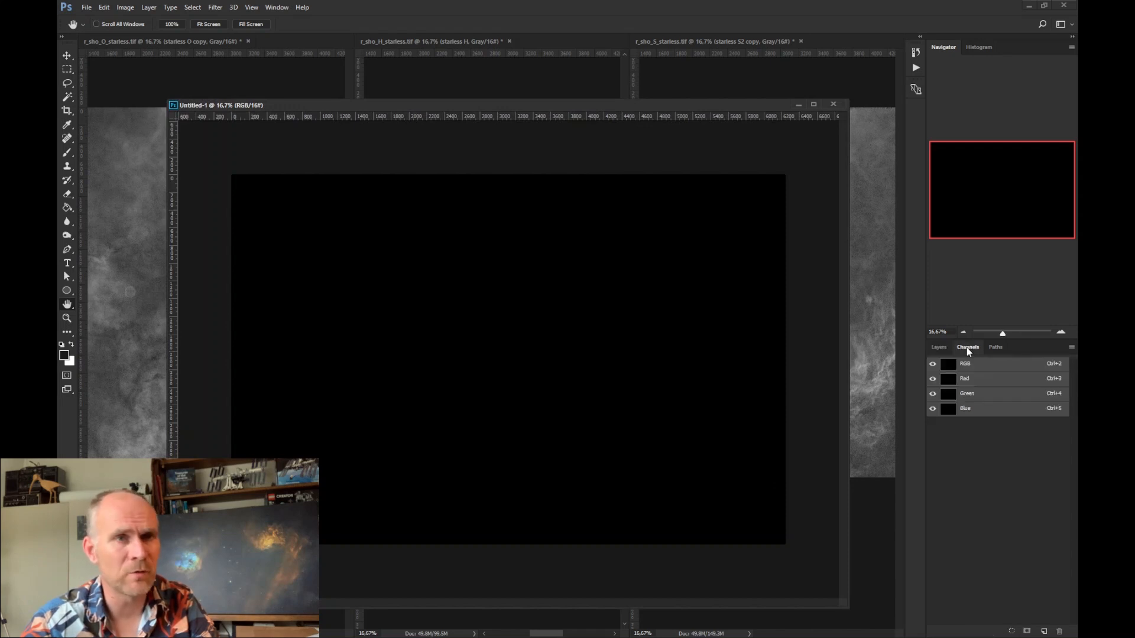
pyautogui.click(972, 381)
pyautogui.click(972, 394)
pyautogui.click(972, 408)
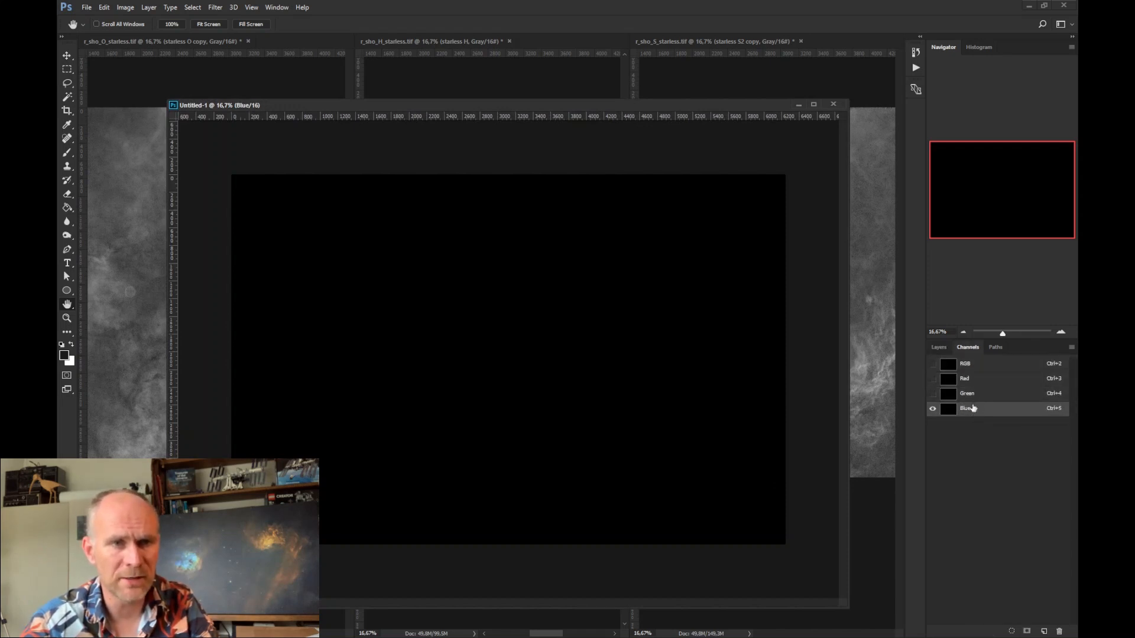
pyautogui.click(969, 381)
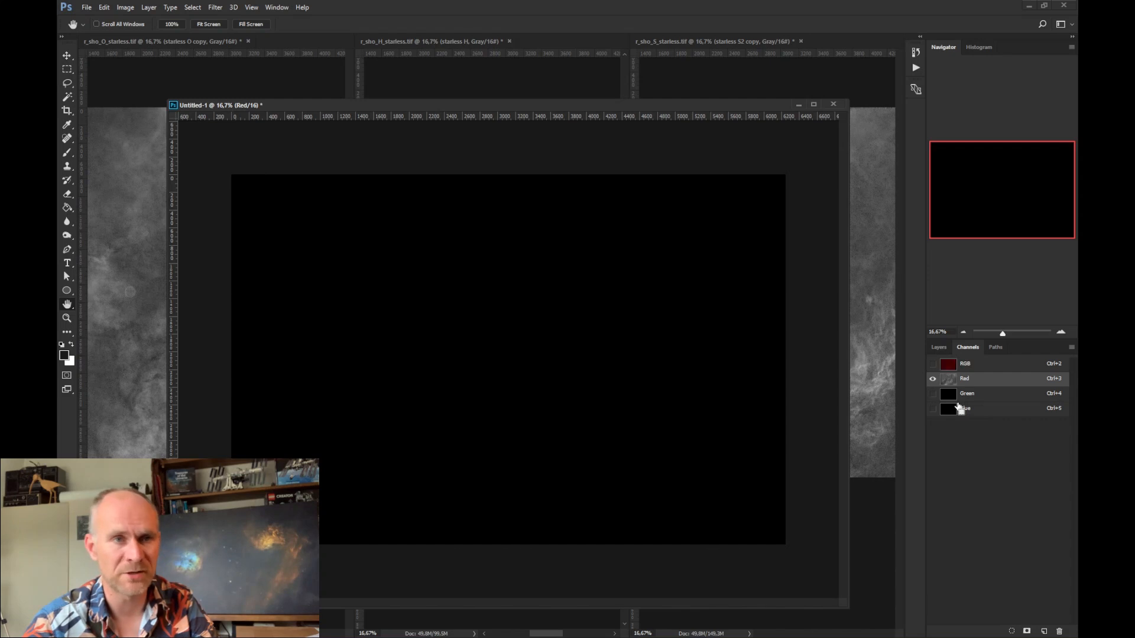
pyautogui.hotkey('ctrl', 'v')
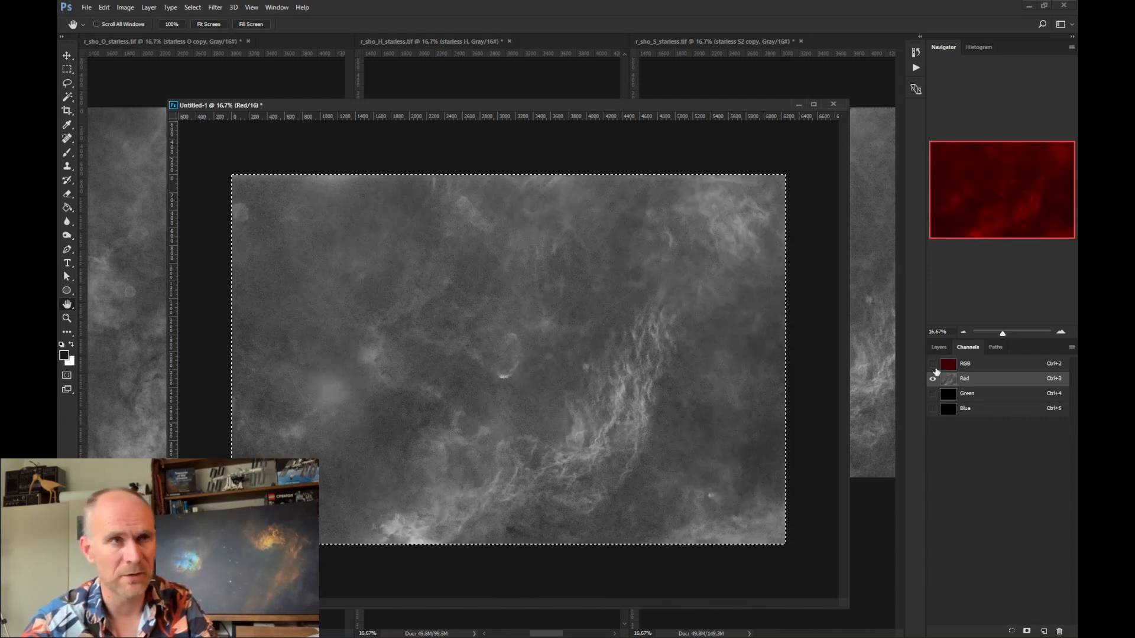
# Copy the whole starless H image merged and paste it into the Green channel of Untitled-1
pyautogui.click(498, 41)
pyautogui.click(800, 105)
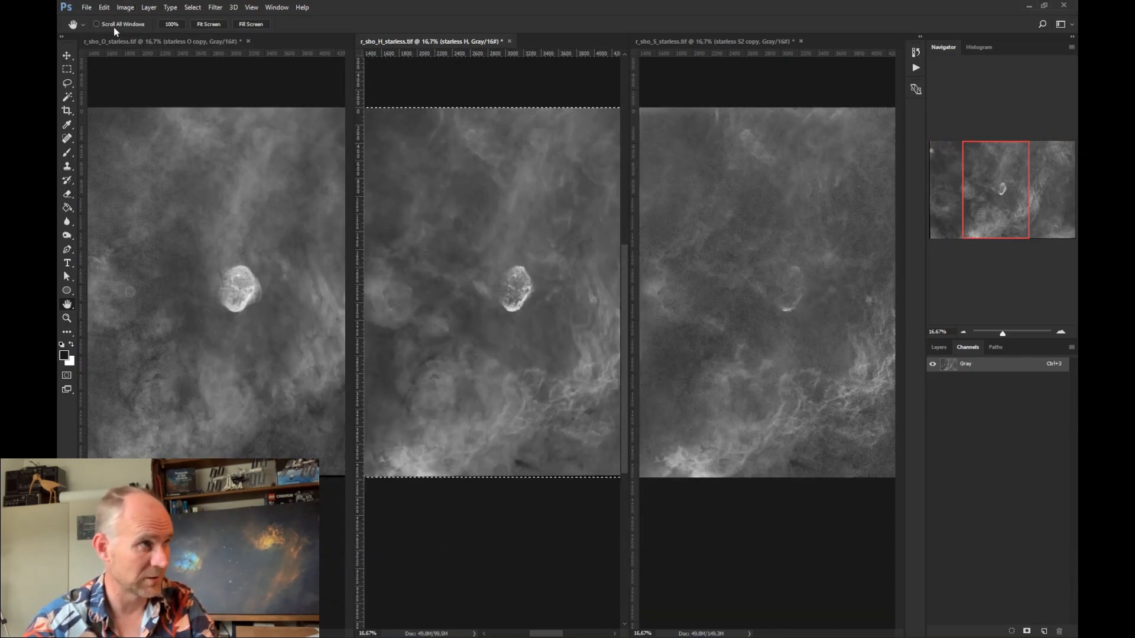
pyautogui.click(104, 7)
pyautogui.click(142, 88)
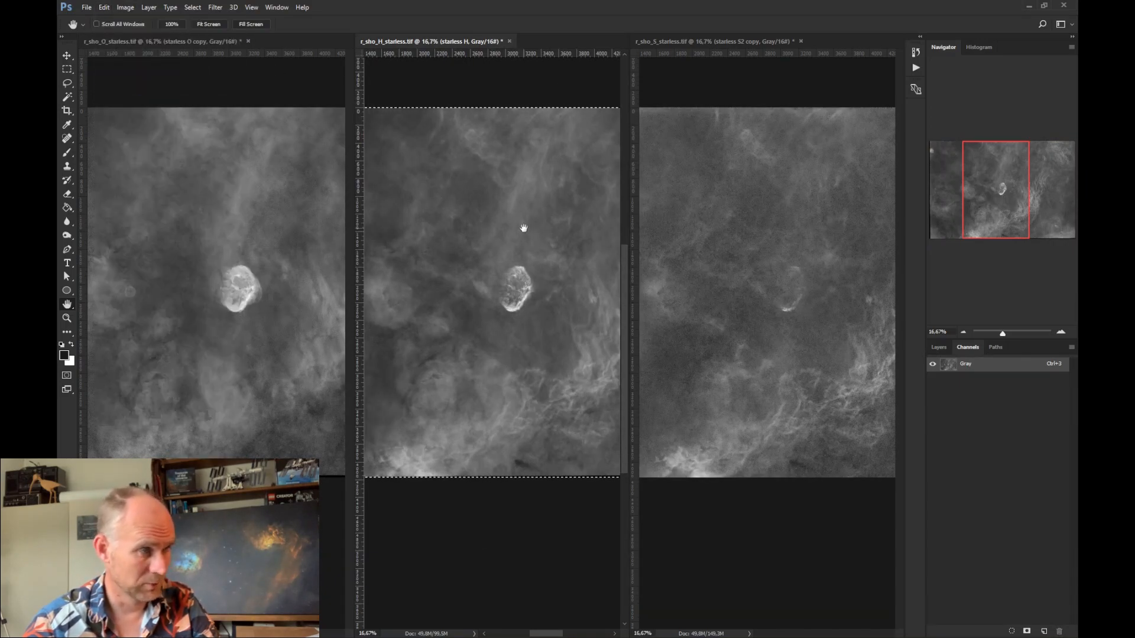
pyautogui.click(268, 10)
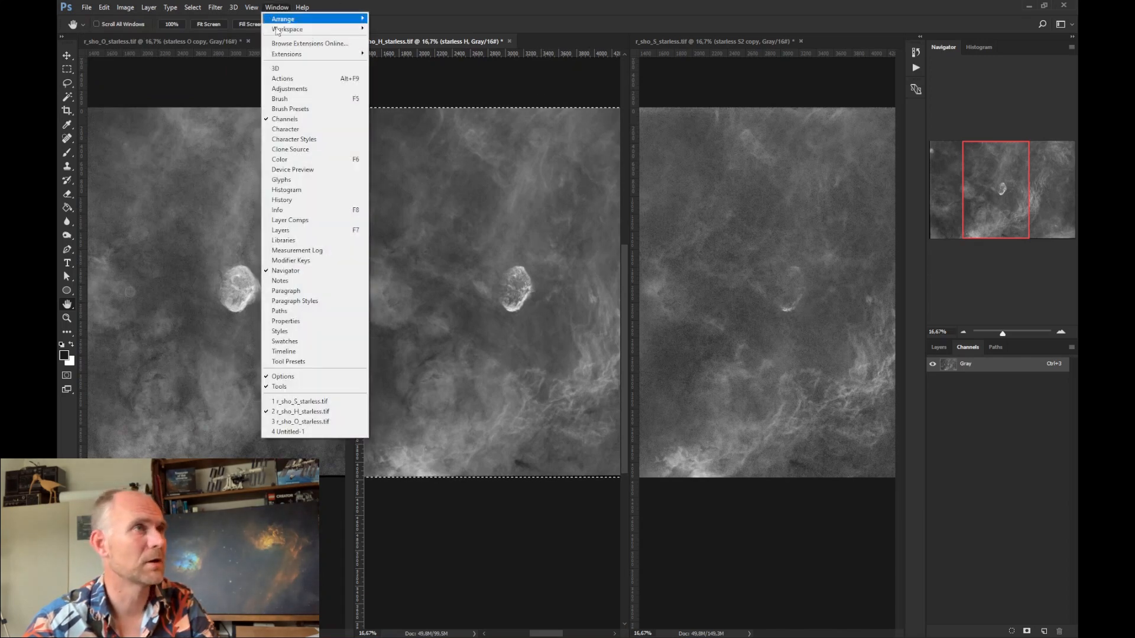
pyautogui.click(301, 432)
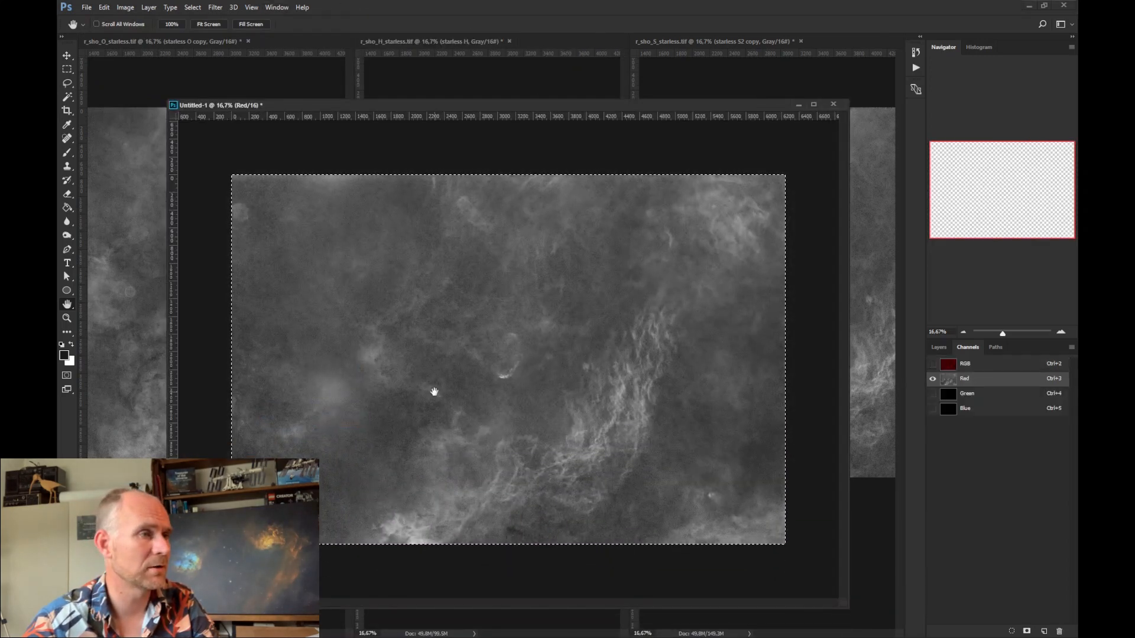
pyautogui.click(971, 396)
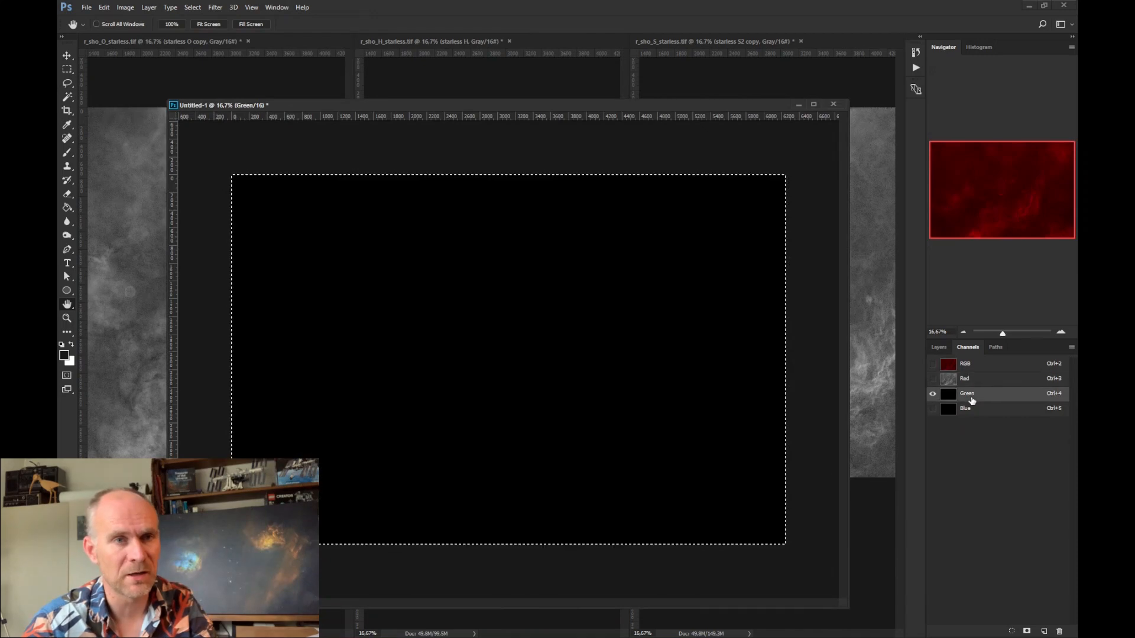
pyautogui.hotkey('ctrl', 'v')
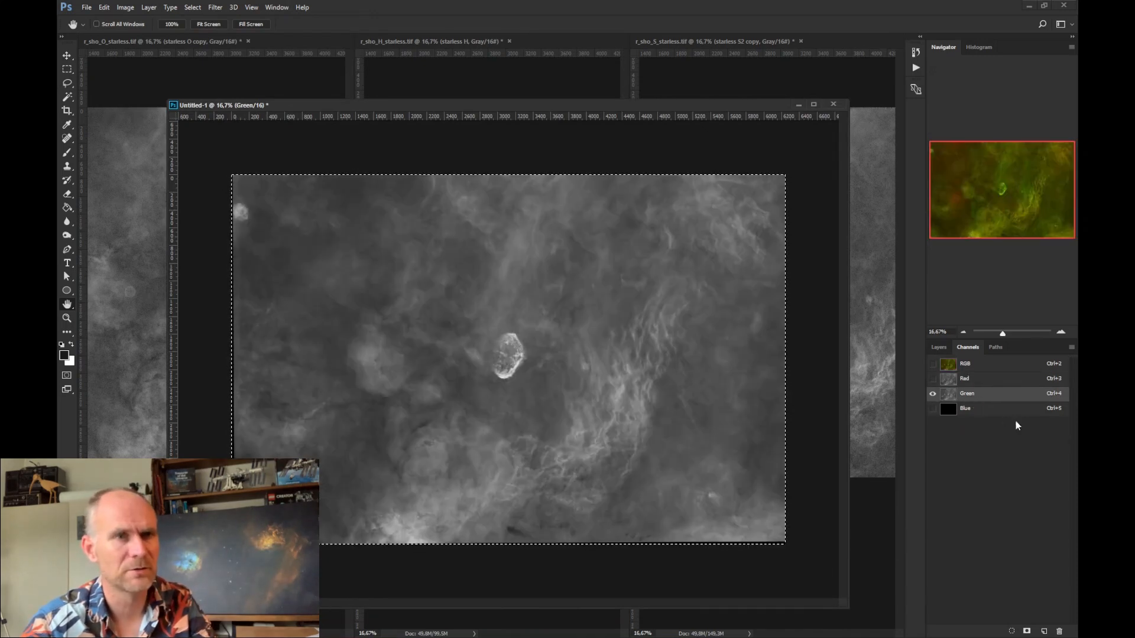
# Move the Untitled-1 window out of the way, then select all of r_sho_O_starless.tif and copy it merged
pyautogui.click(172, 42)
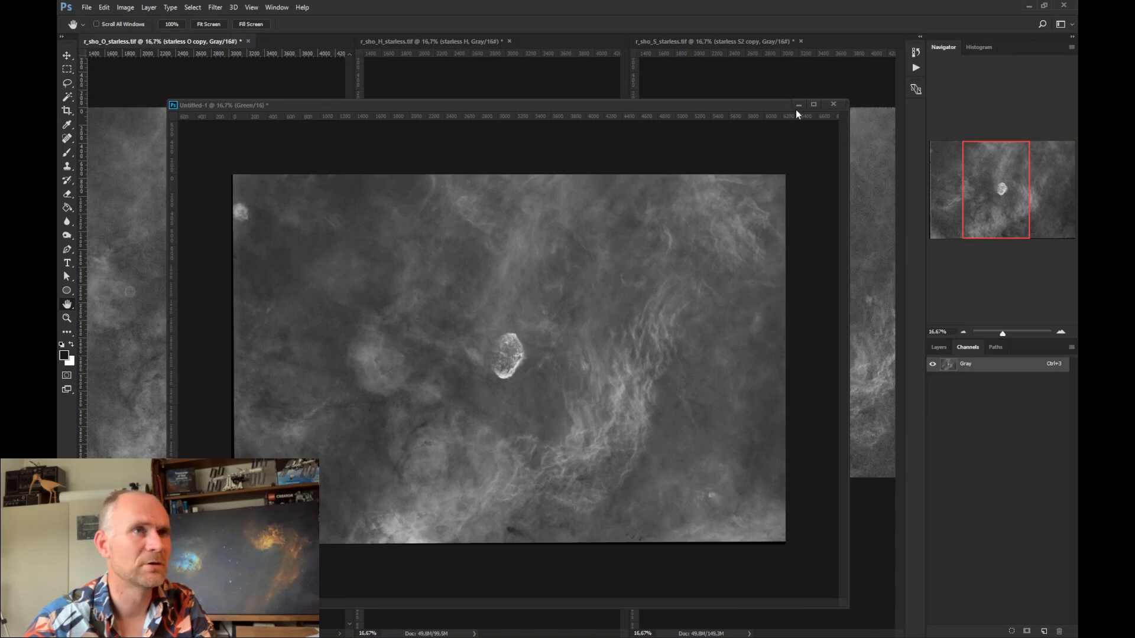
pyautogui.moveTo(685, 106); pyautogui.dragTo(681, 498)
pyautogui.click(153, 43)
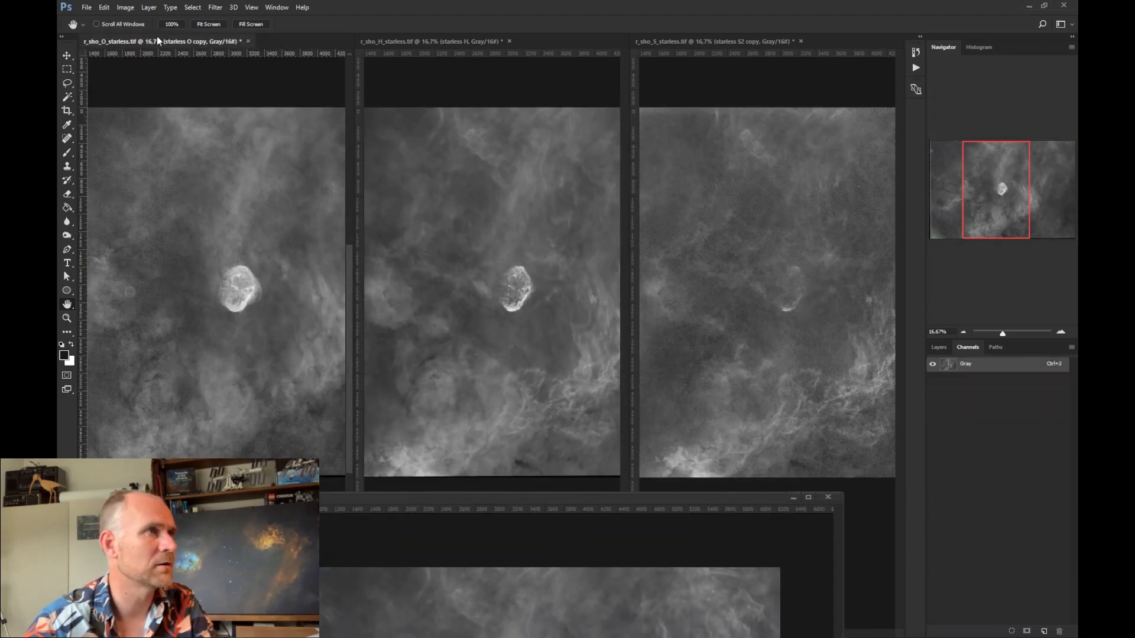
pyautogui.click(121, 10)
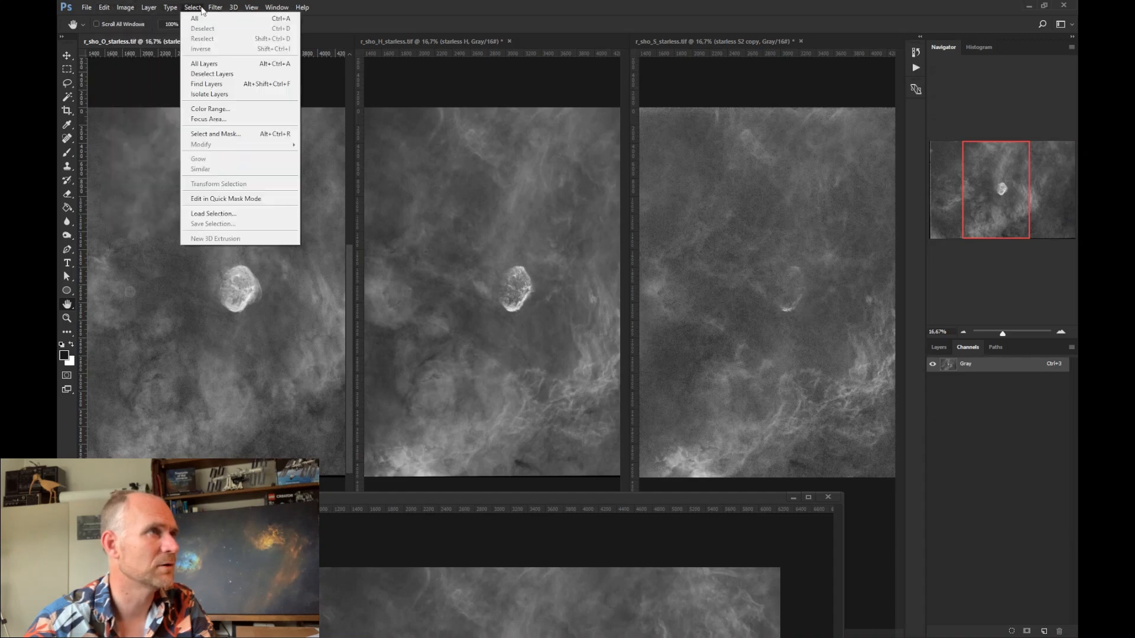
pyautogui.click(195, 18)
pyautogui.click(102, 9)
pyautogui.click(126, 88)
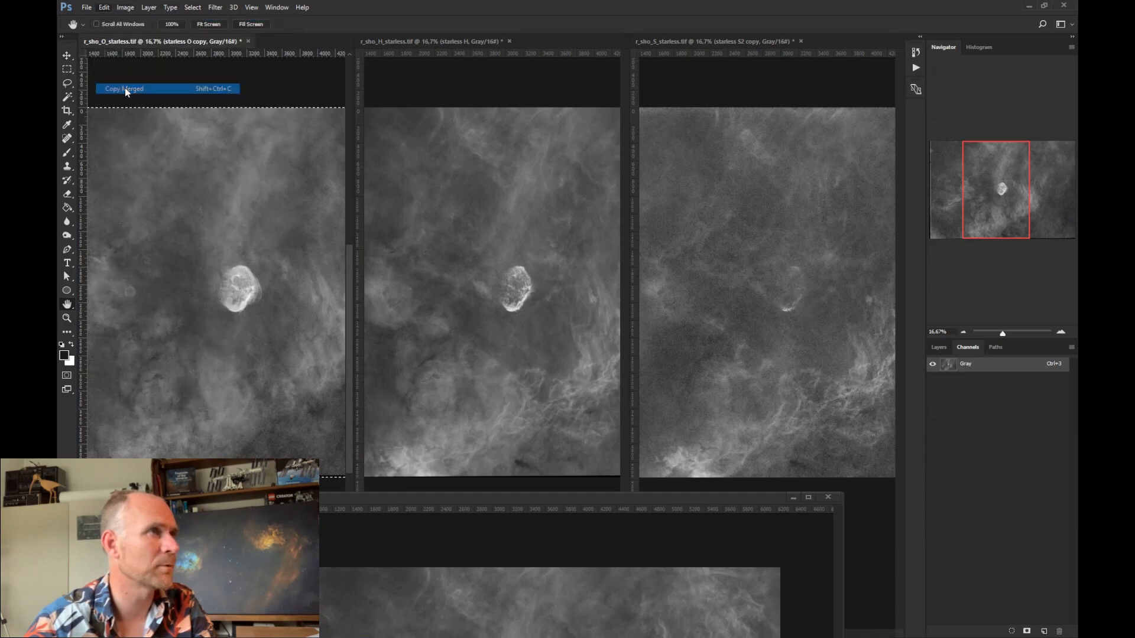
# Paste the starless O image into the Blue channel of Untitled-1, activate the RGB composite and return to the layer list
pyautogui.moveTo(434, 503); pyautogui.dragTo(417, 139)
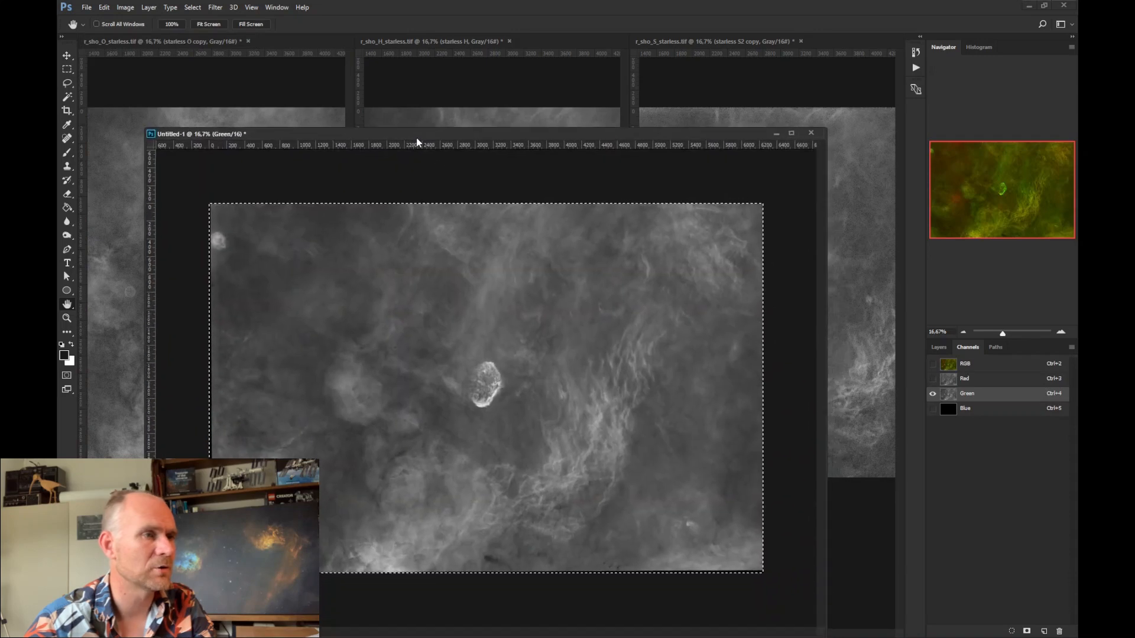
pyautogui.click(960, 407)
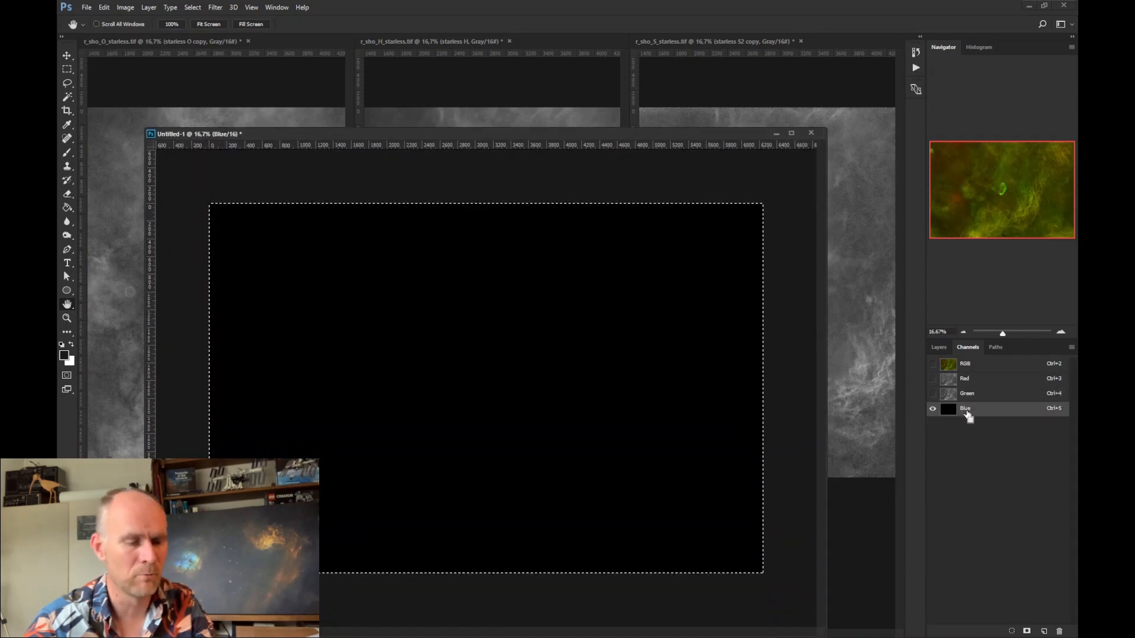
pyautogui.hotkey('ctrl', 'v')
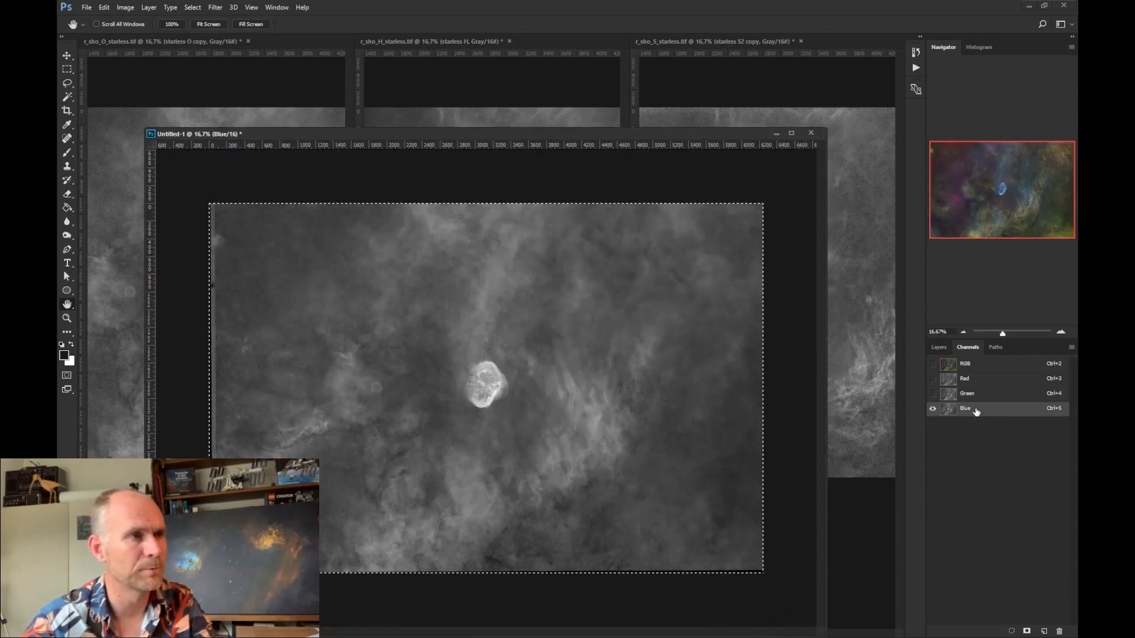
pyautogui.click(965, 365)
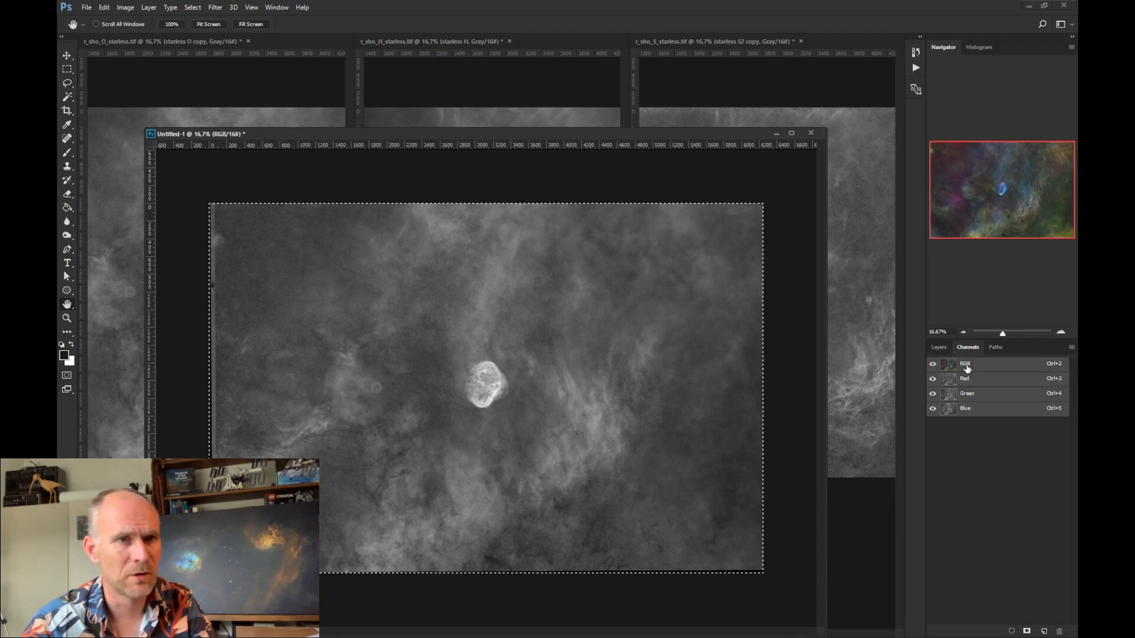
pyautogui.click(939, 348)
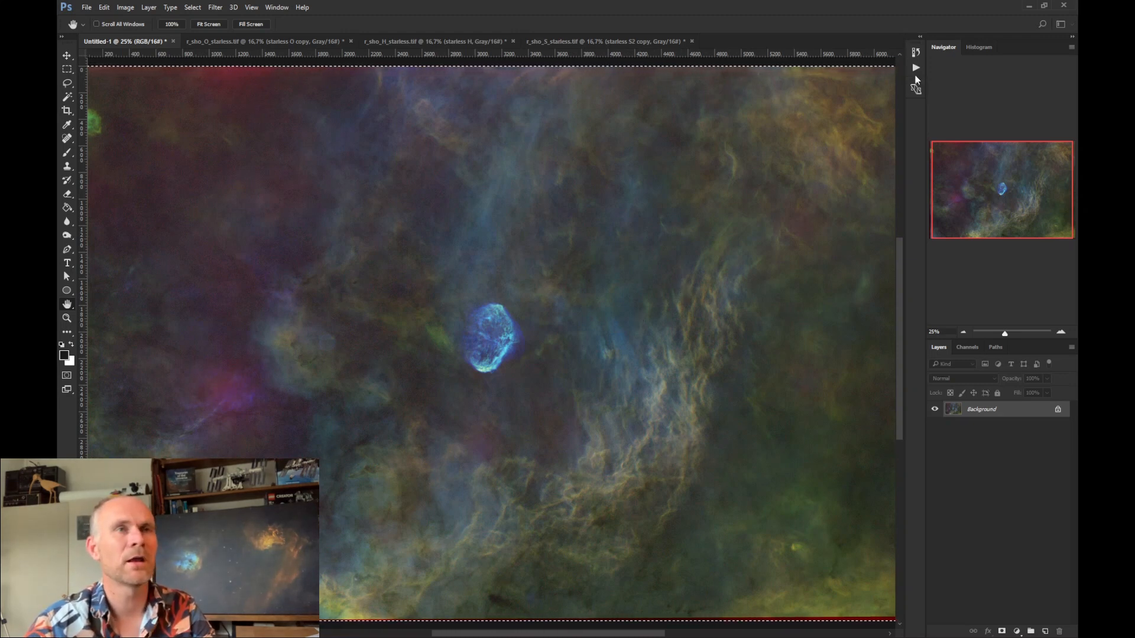
# Duplicate the Background layer and run the BF-astro Hubble Palet action from the Astro set on the copy
pyautogui.click(916, 69)
pyautogui.click(862, 116)
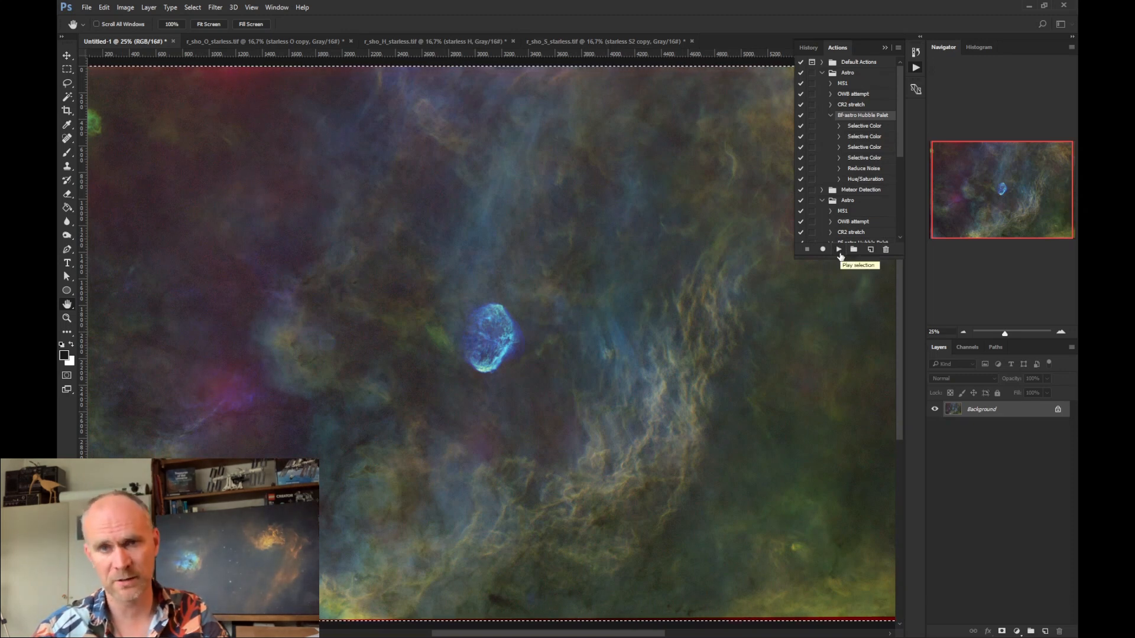
pyautogui.moveTo(989, 409); pyautogui.dragTo(1043, 633)
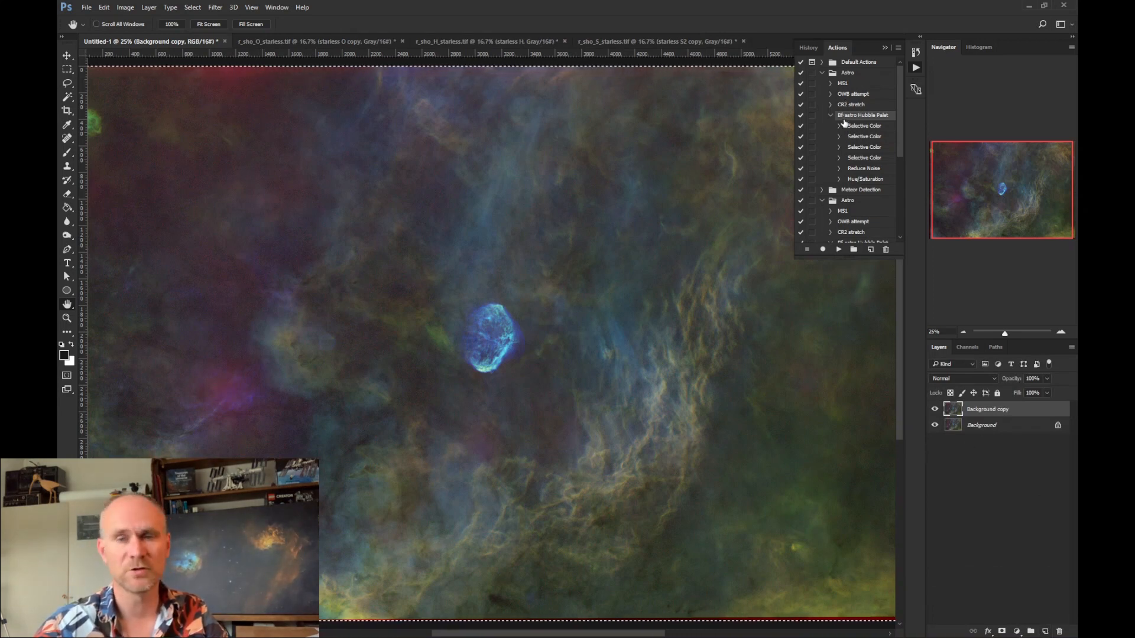
pyautogui.click(839, 250)
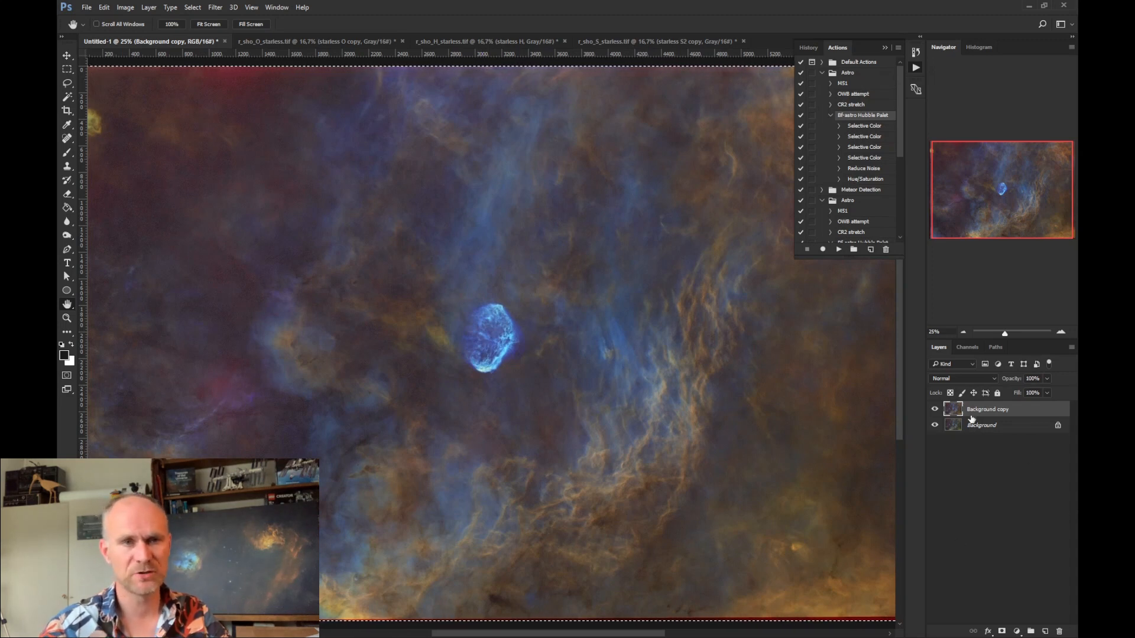
# Duplicate the Background copy layer and run the BF-astro Hubble Palet action again on the new duplicate
pyautogui.moveTo(972, 416); pyautogui.dragTo(1045, 630)
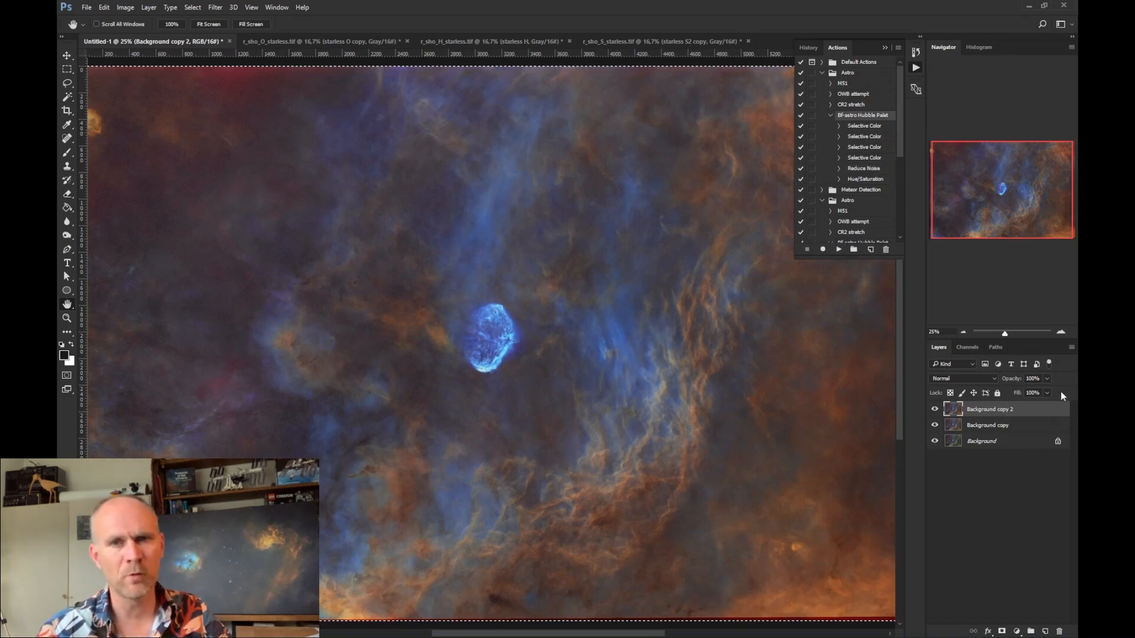
# Set the Background copy 2 layer's opacity to 50% and compare the three layers by toggling the two copies' visibility
pyautogui.click(1045, 379)
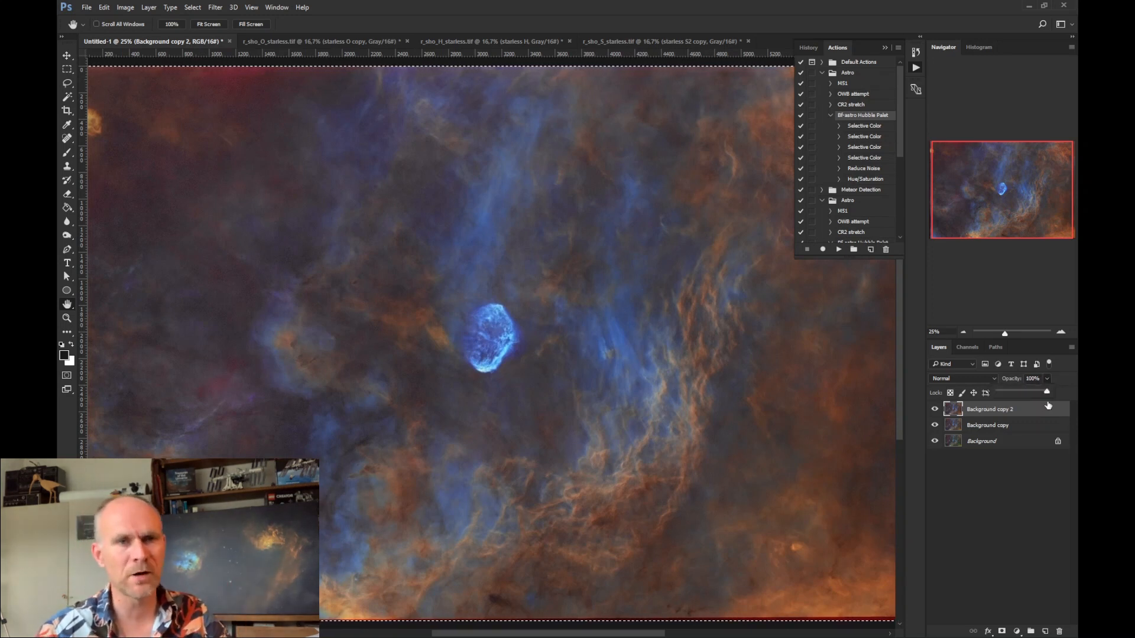
pyautogui.moveTo(1043, 394); pyautogui.dragTo(1021, 393)
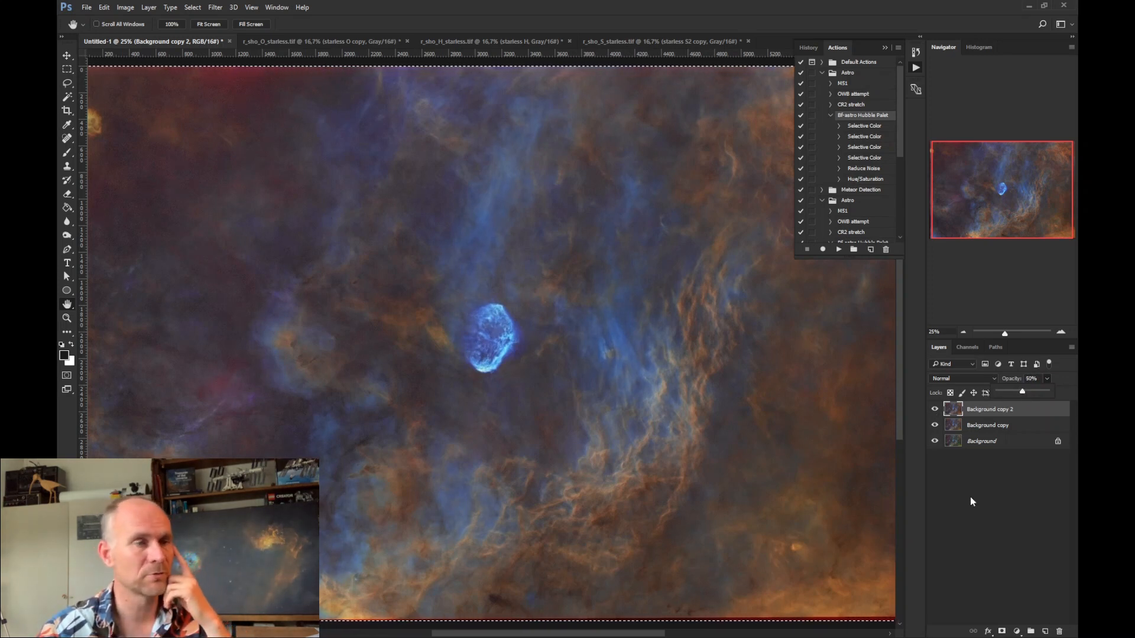
pyautogui.click(963, 332)
pyautogui.click(934, 409)
pyautogui.click(934, 425)
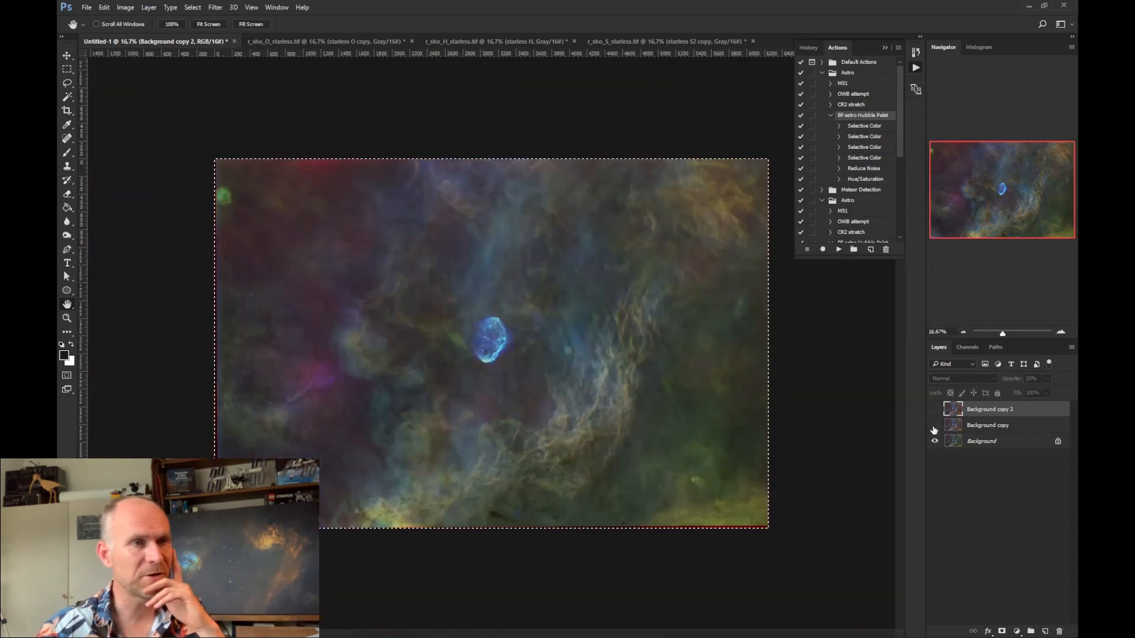
pyautogui.click(934, 425)
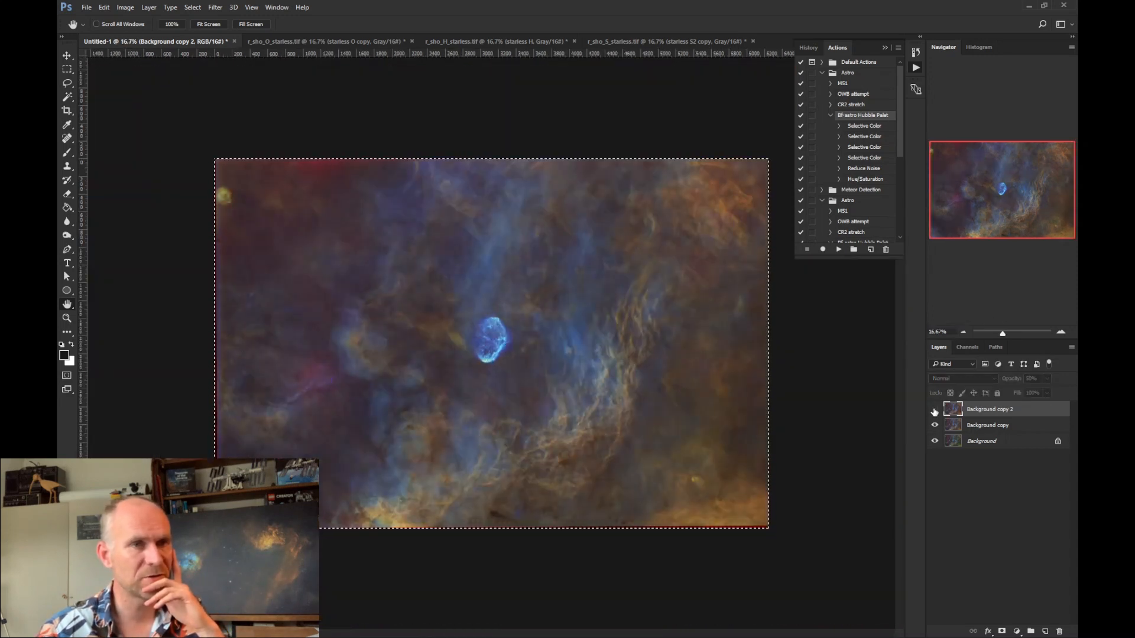
pyautogui.click(935, 409)
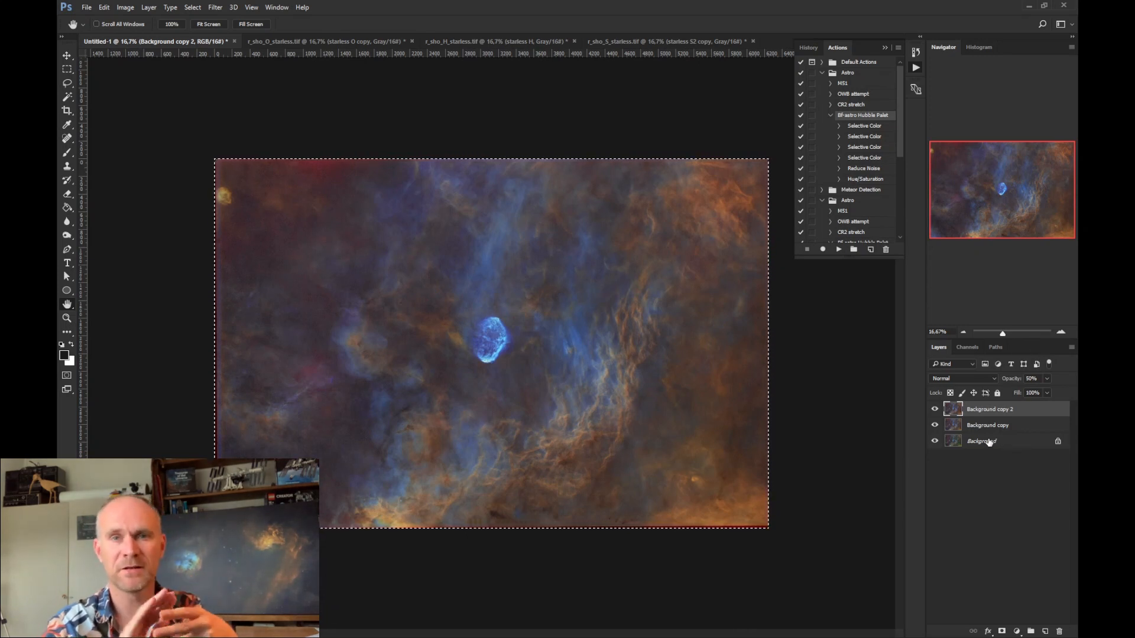
# Compare the detail and noise of the starless H, O and S images in their separate documents
pyautogui.click(472, 42)
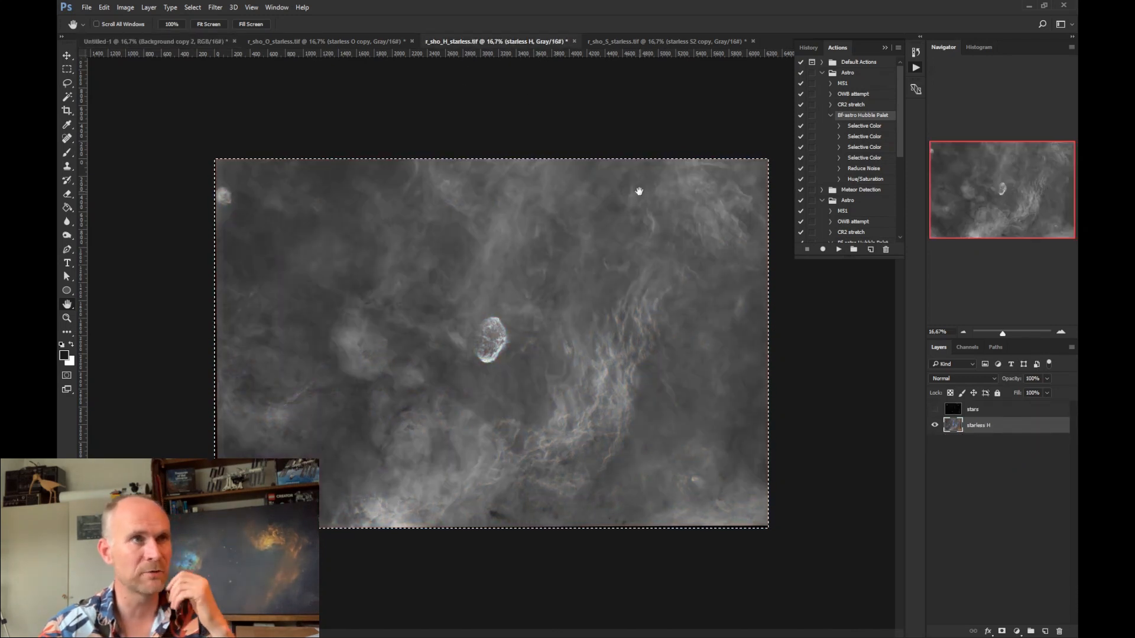
pyautogui.click(310, 41)
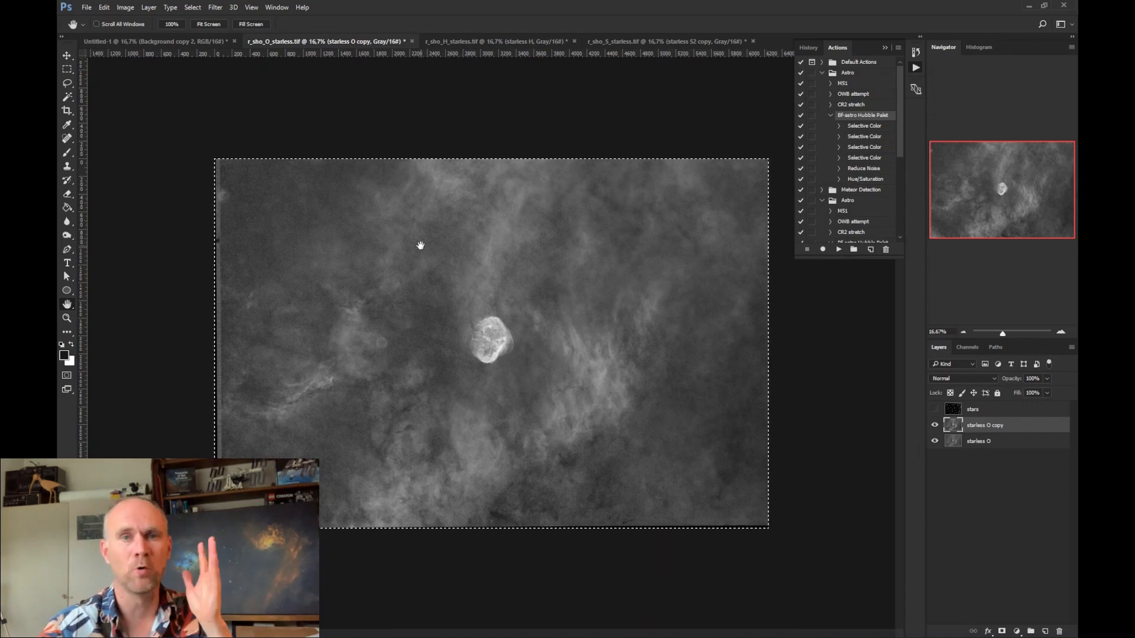
pyautogui.click(656, 41)
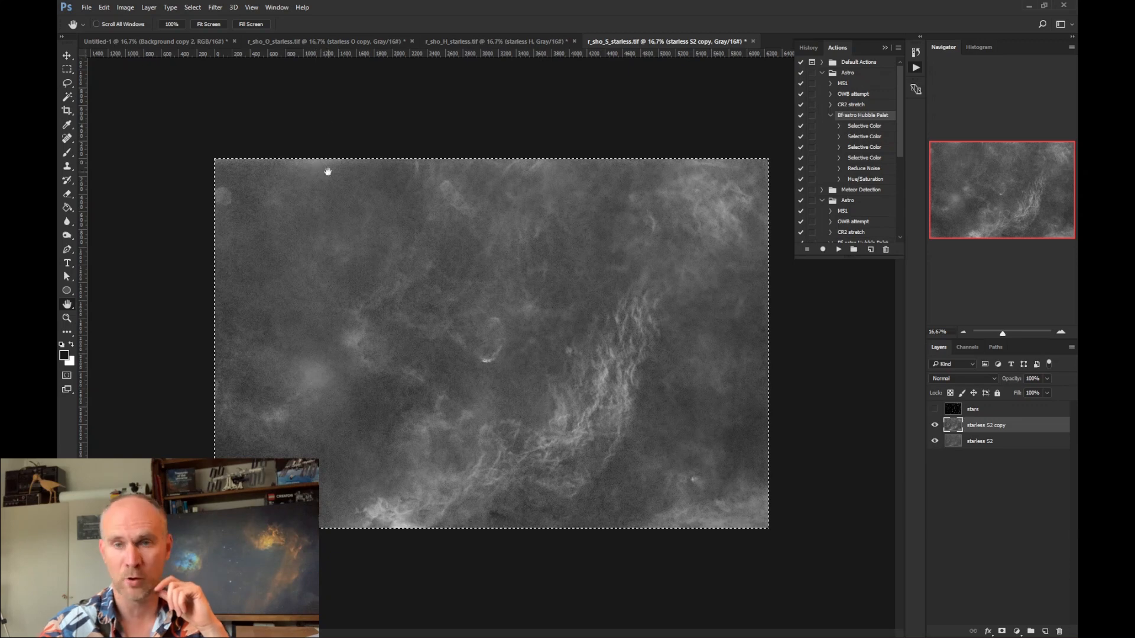
pyautogui.click(456, 41)
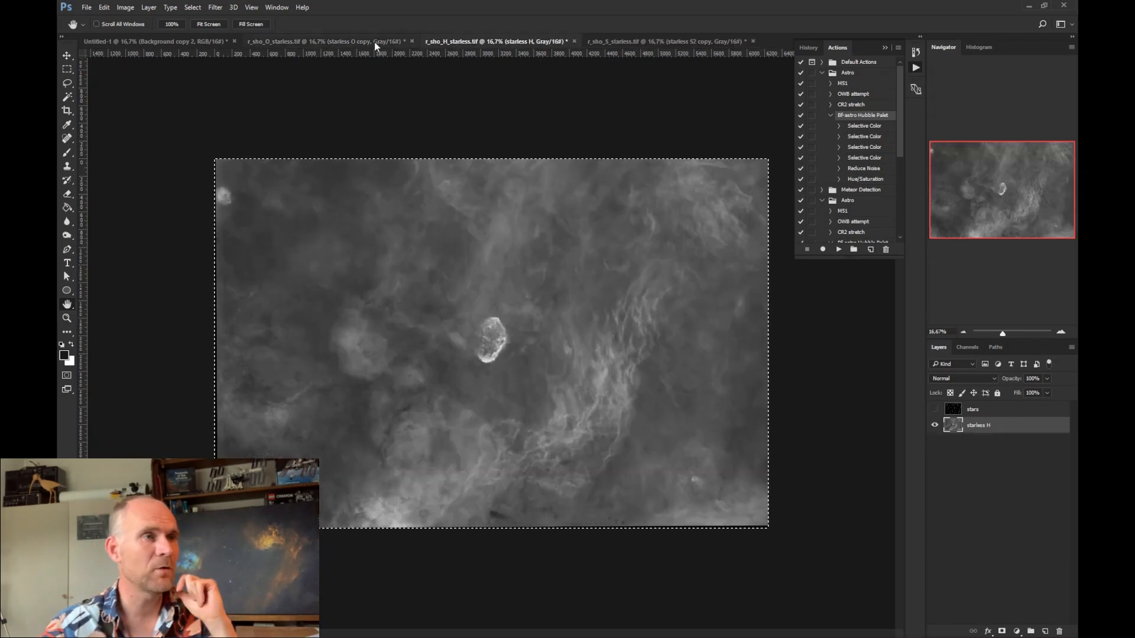
# Copy r_sho_H_starless.tif merged and paste it into a new 6248 x 4176 px, 16-bit grayscale document
pyautogui.click(464, 40)
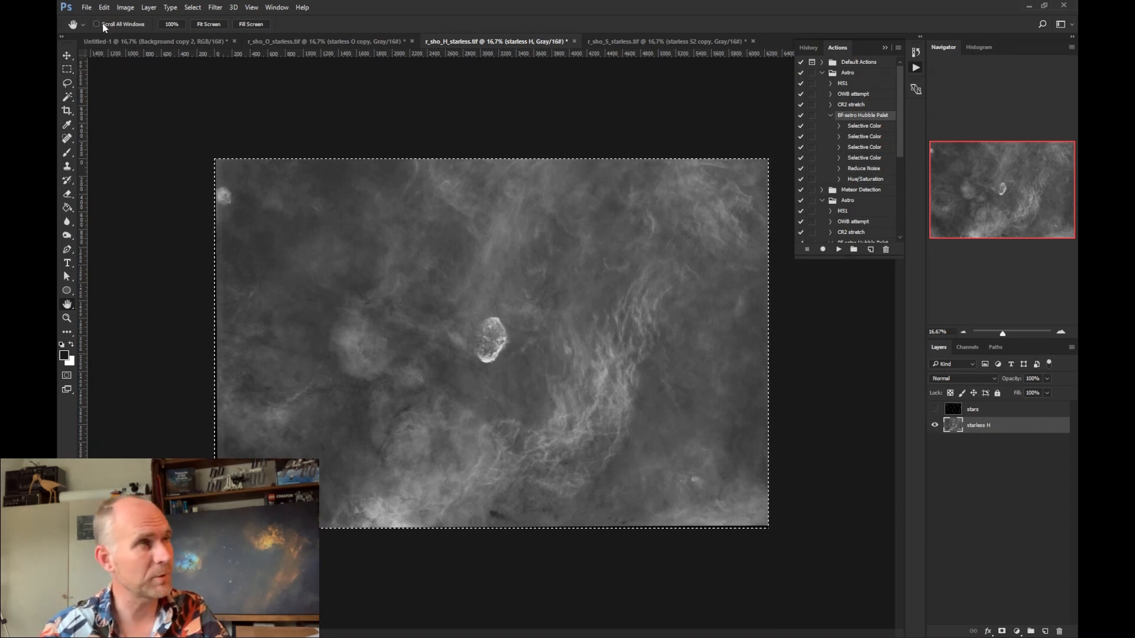
pyautogui.click(104, 7)
pyautogui.click(138, 90)
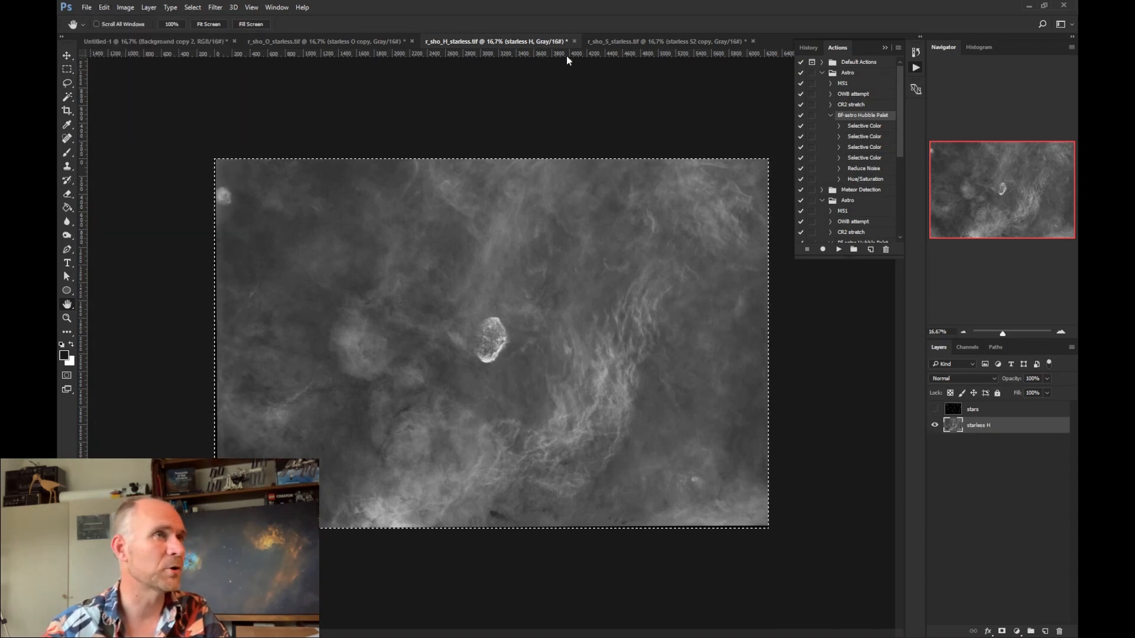
pyautogui.click(87, 7)
pyautogui.click(98, 21)
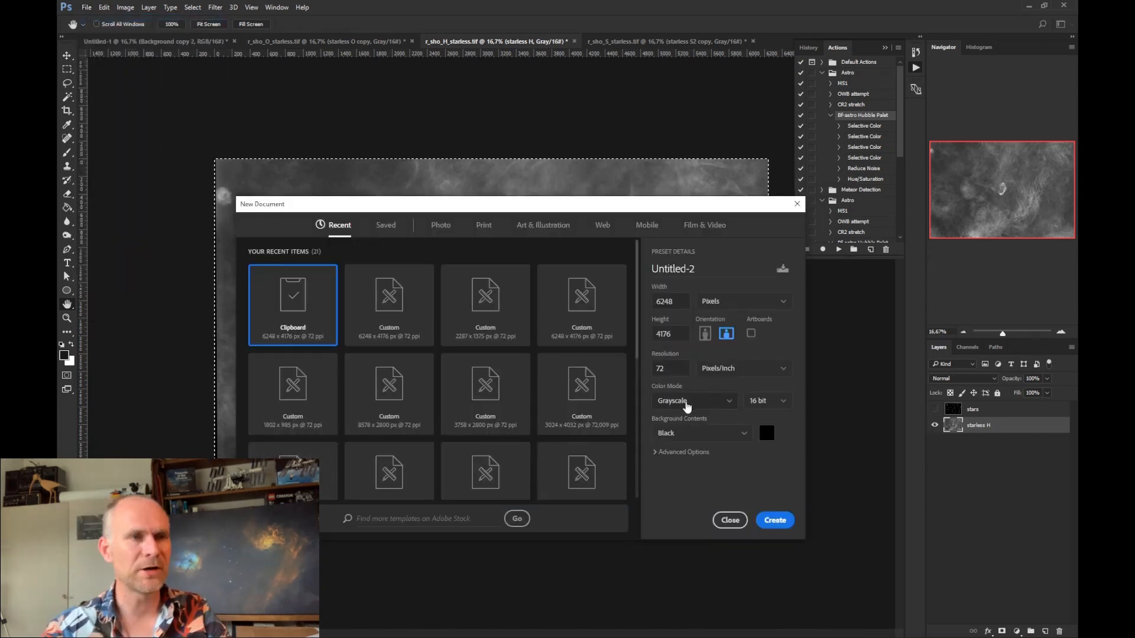
pyautogui.click(774, 520)
pyautogui.hotkey('ctrl', 'v')
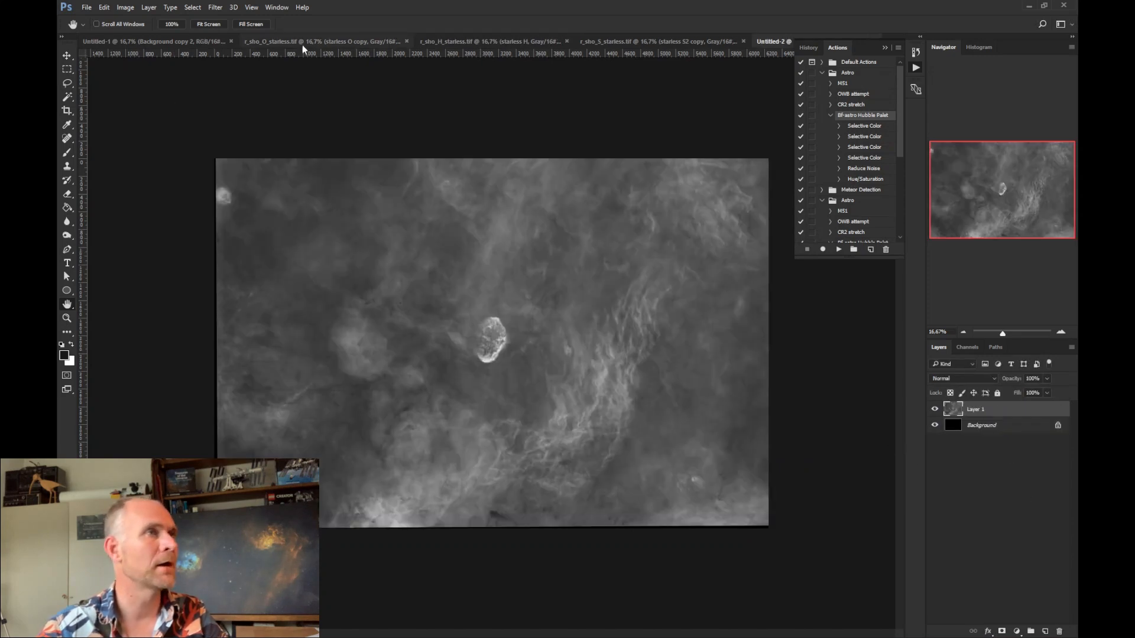
# Copy r_sho_O_starless.tif merged and paste it into Untitled-2 above the starless H layer
pyautogui.click(378, 43)
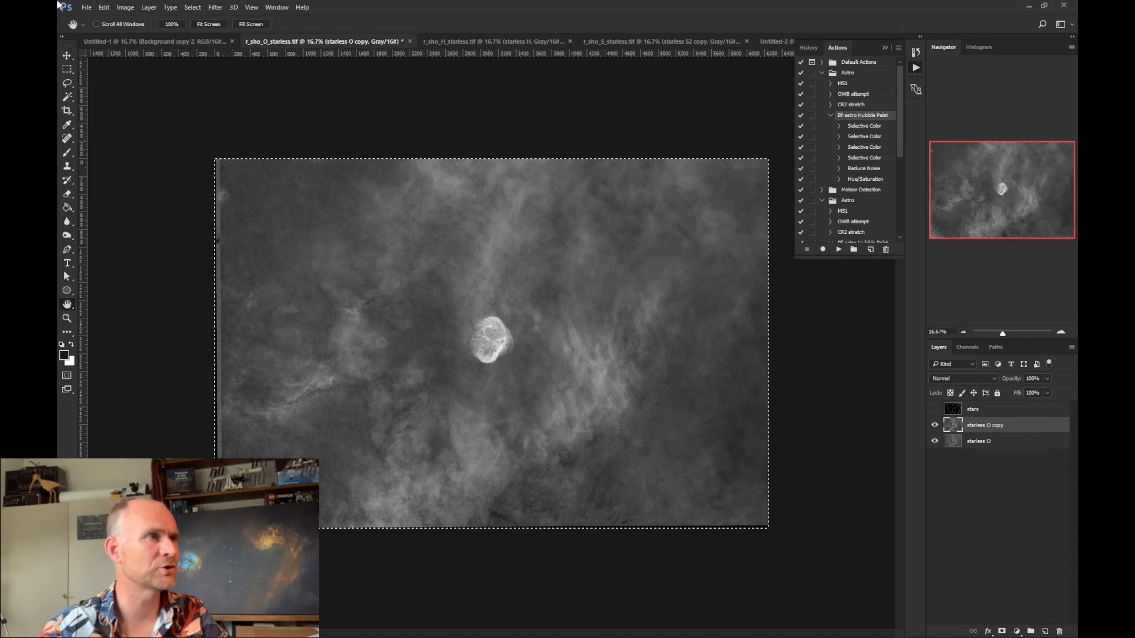
pyautogui.click(105, 9)
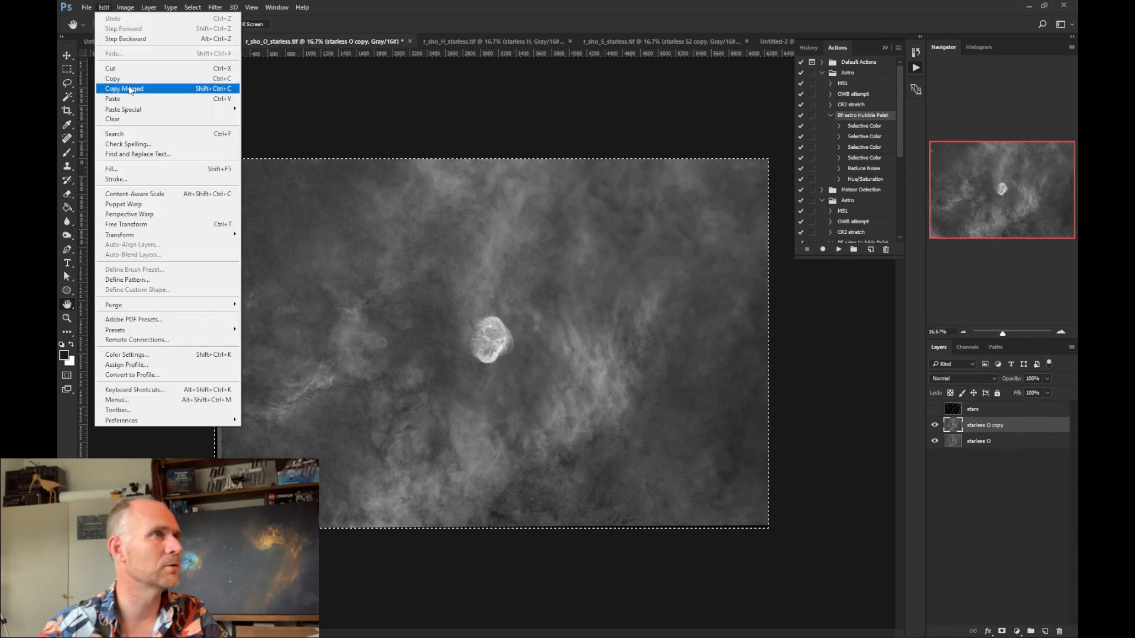
pyautogui.click(127, 89)
pyautogui.click(774, 41)
pyautogui.hotkey('ctrl', 'v')
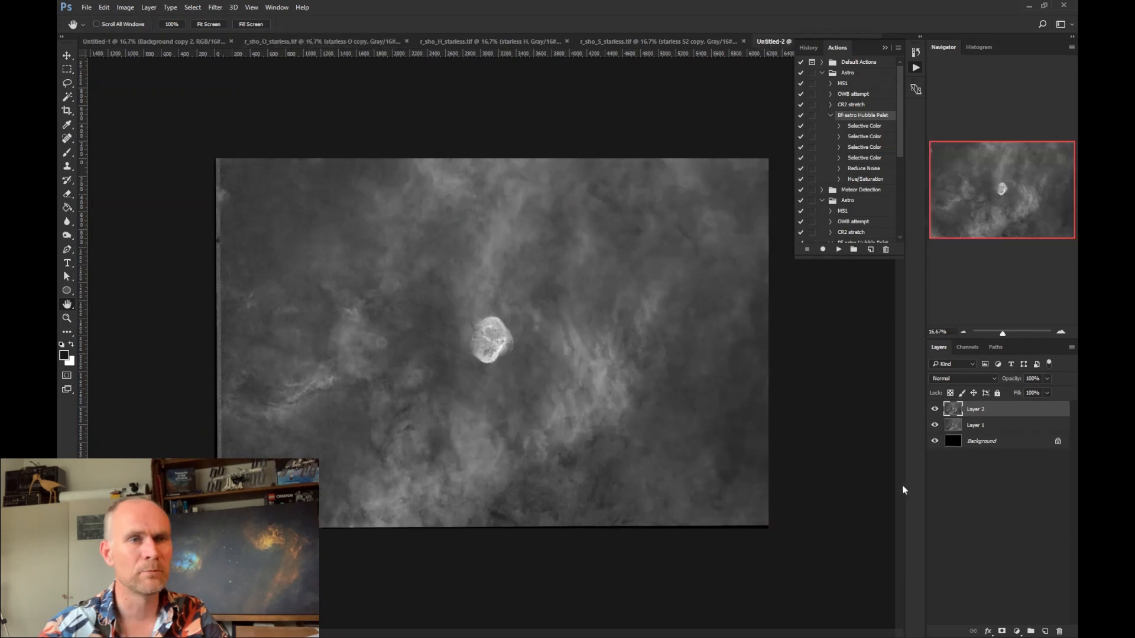
# Set Layer 2's blend mode to Screen and check the blend by hiding and showing Layer 2 and Layer 1
pyautogui.click(941, 378)
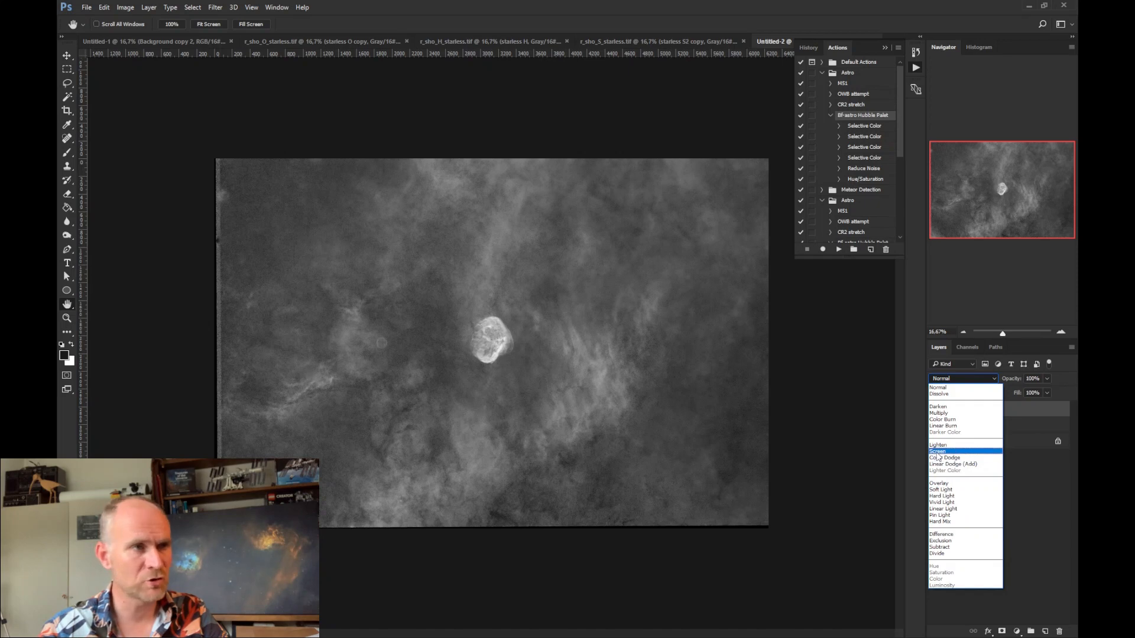
pyautogui.click(938, 451)
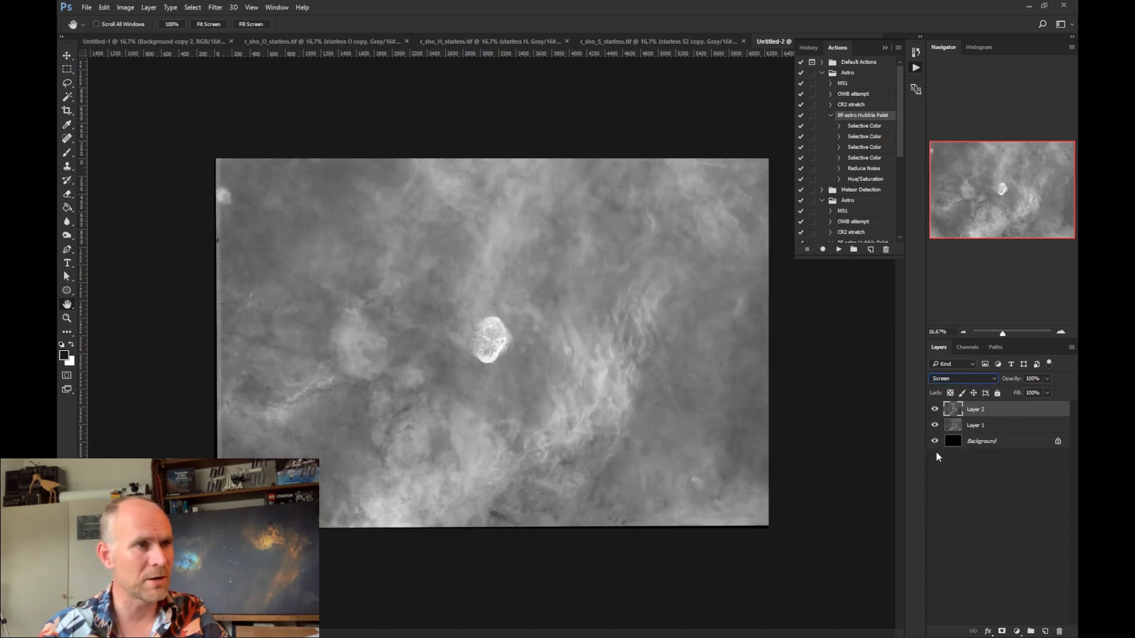
pyautogui.click(935, 409)
pyautogui.click(934, 409)
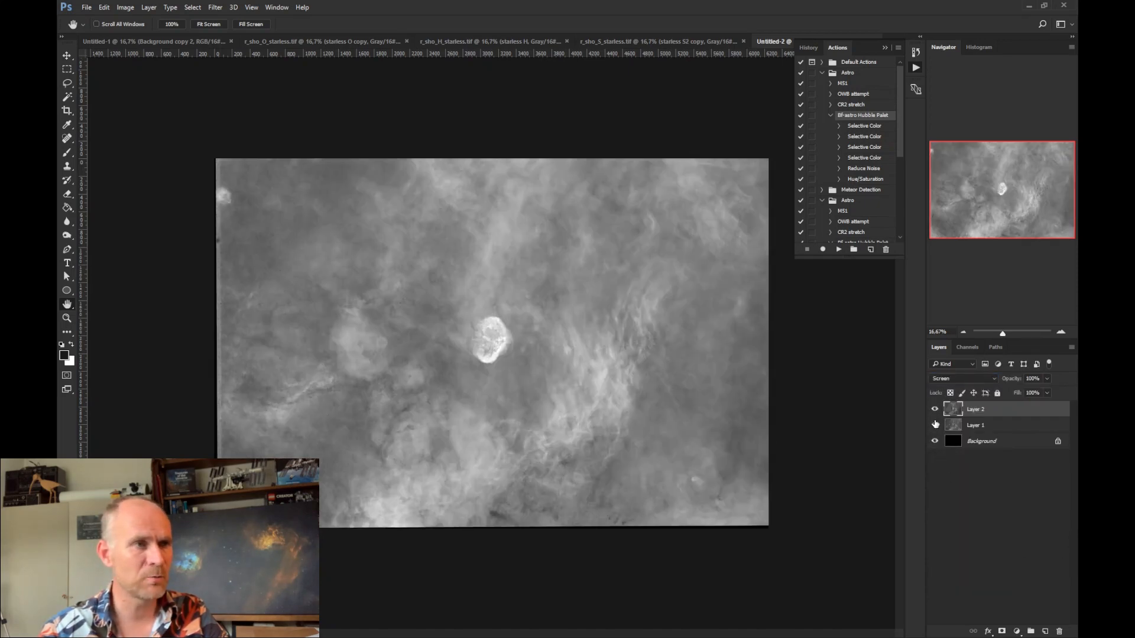
pyautogui.click(934, 425)
pyautogui.click(934, 427)
pyautogui.click(934, 425)
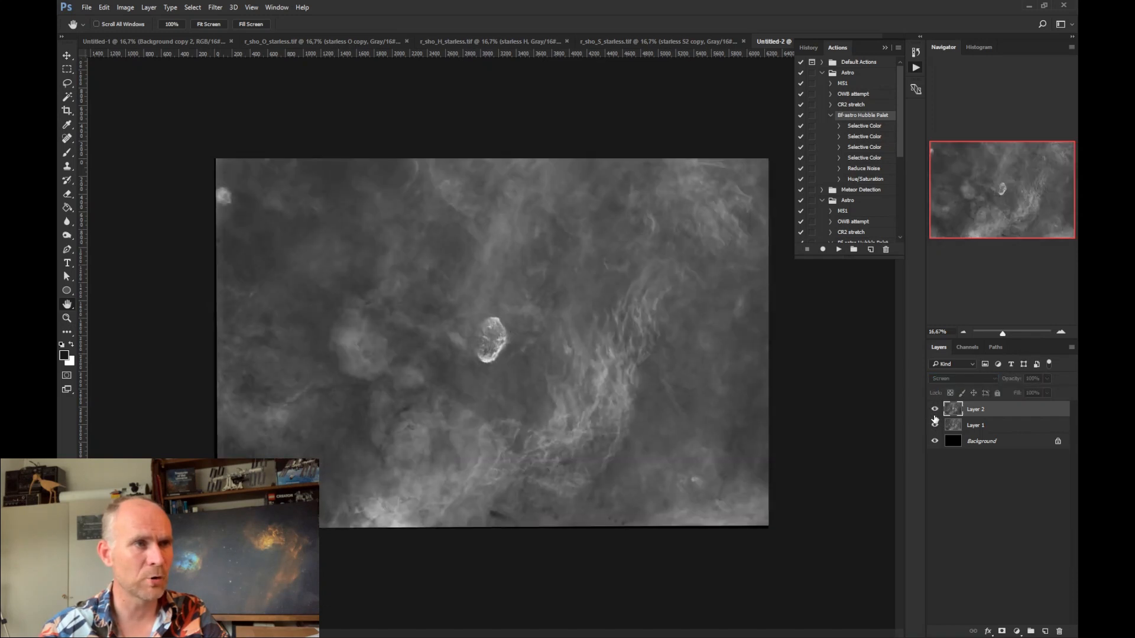
pyautogui.click(934, 422)
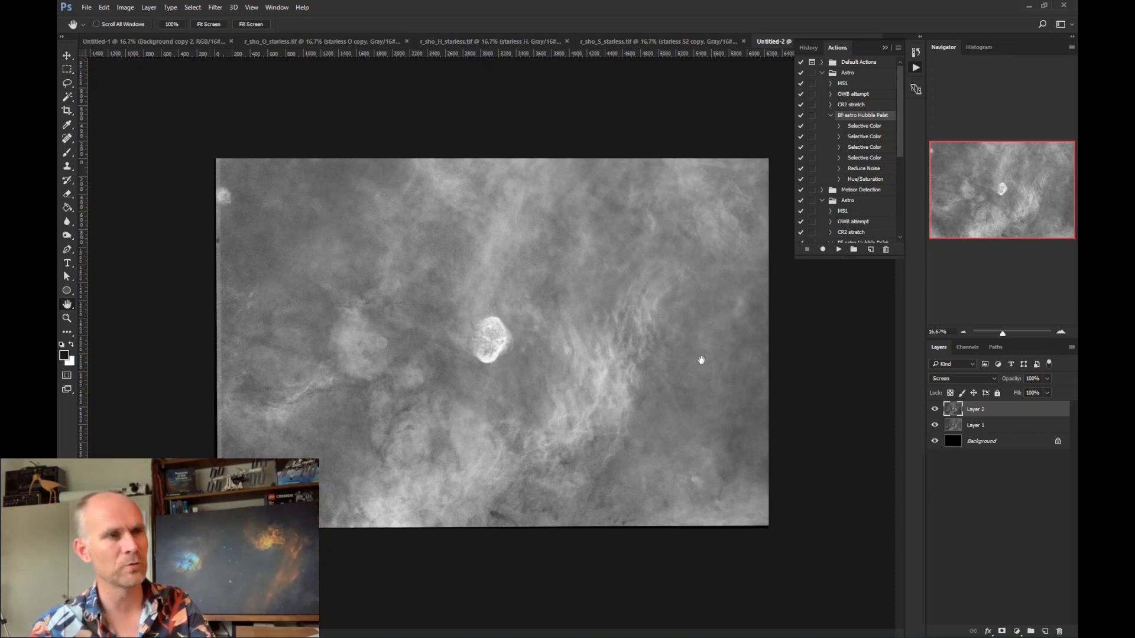
# Stamp all visible layers into a new top layer and open it in an enlarged Camera Raw Filter window
pyautogui.hotkey('ctrl', 'shift', 'alt', 'e')
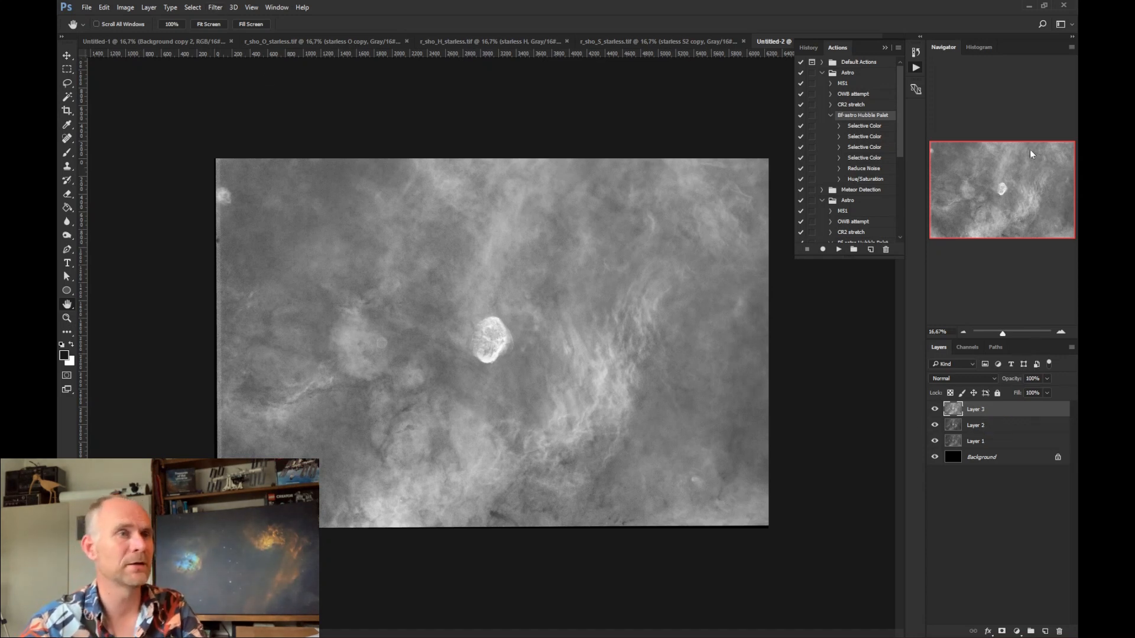
pyautogui.click(1062, 332)
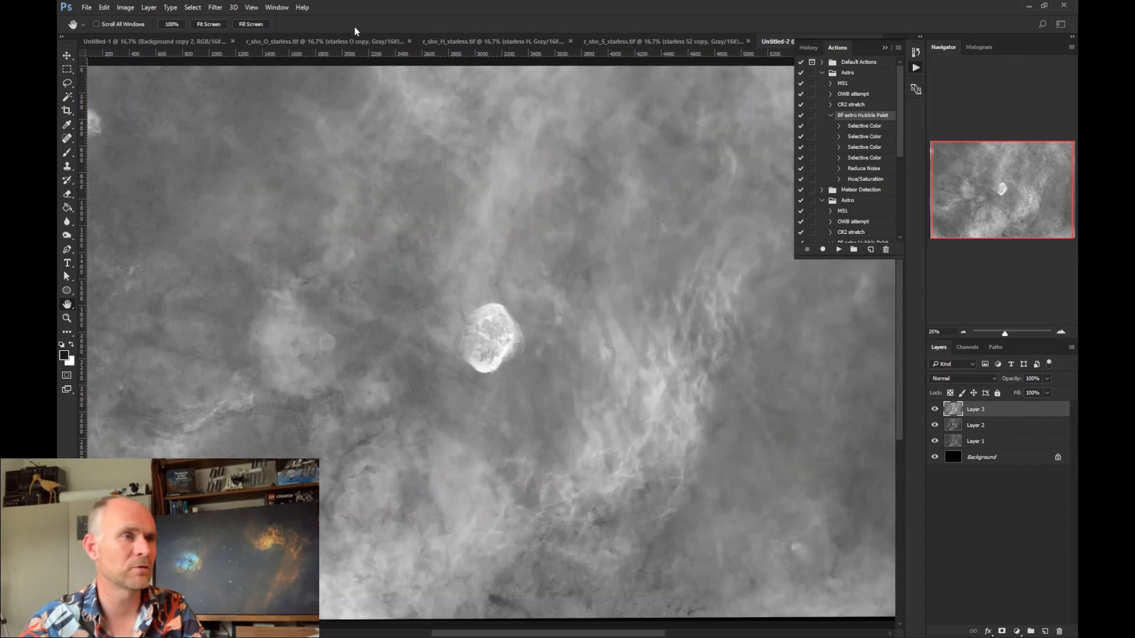
pyautogui.click(216, 8)
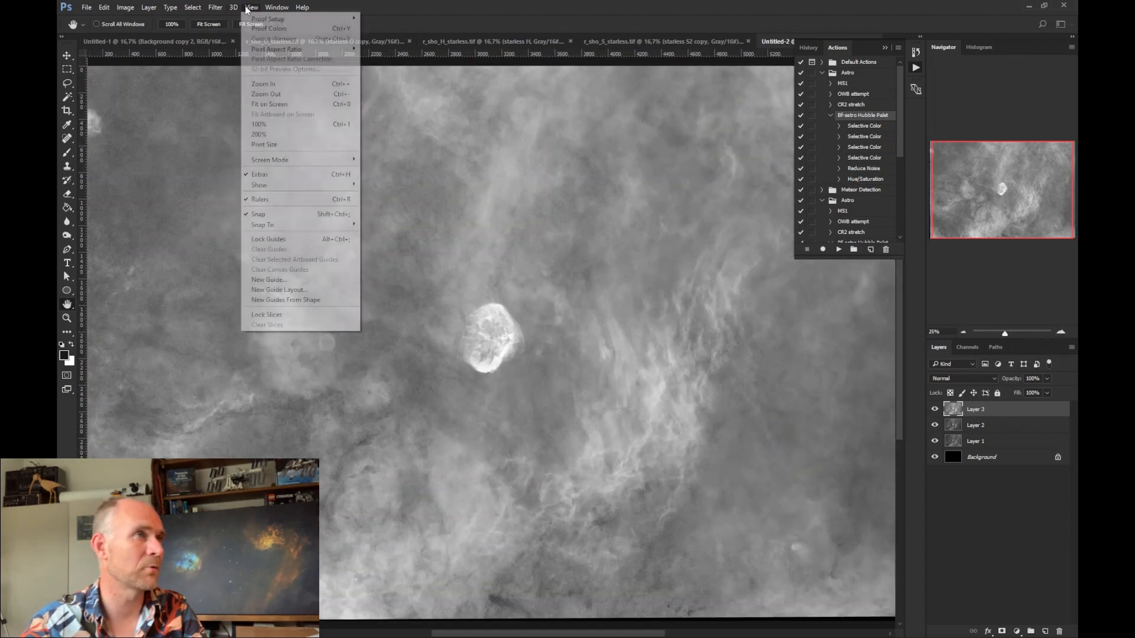
pyautogui.moveTo(215, 7)
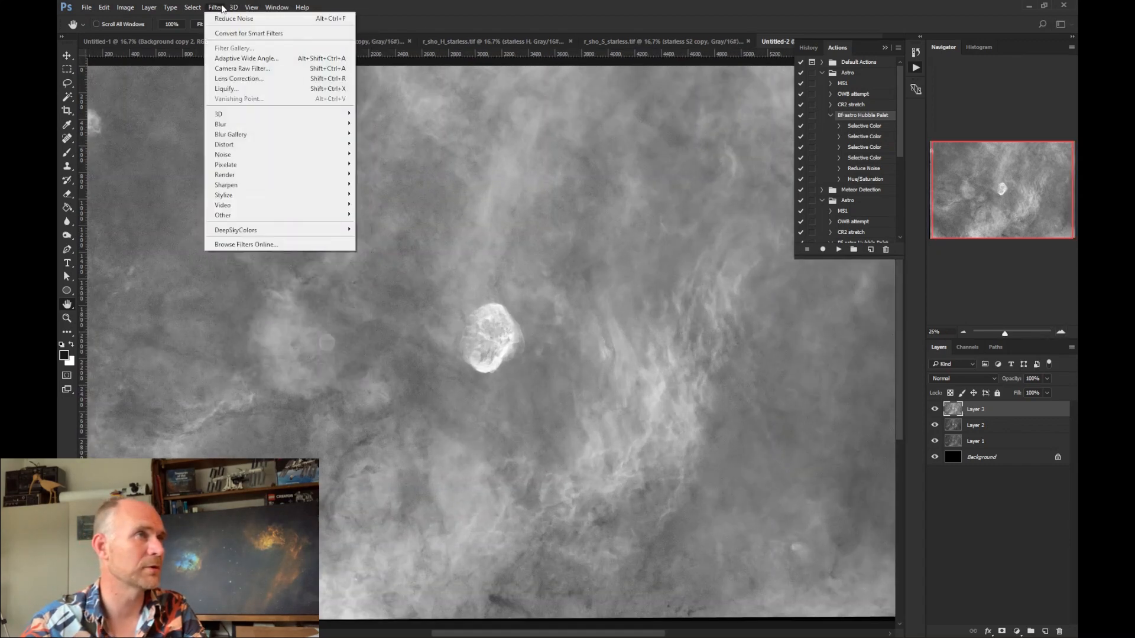
pyautogui.click(233, 70)
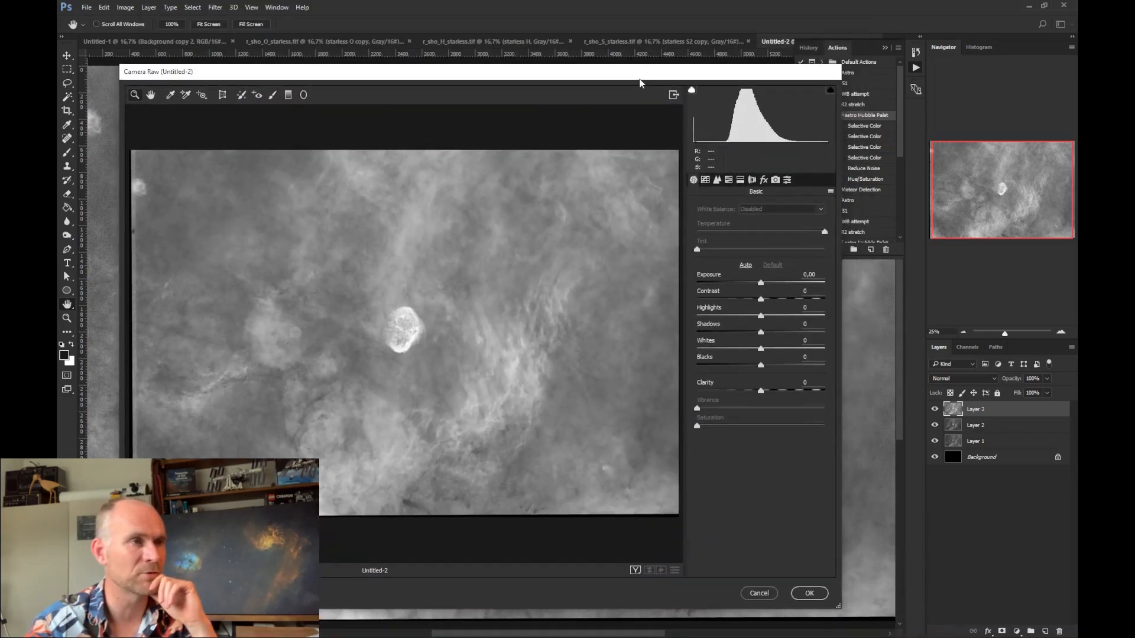
pyautogui.moveTo(842, 474); pyautogui.dragTo(993, 461)
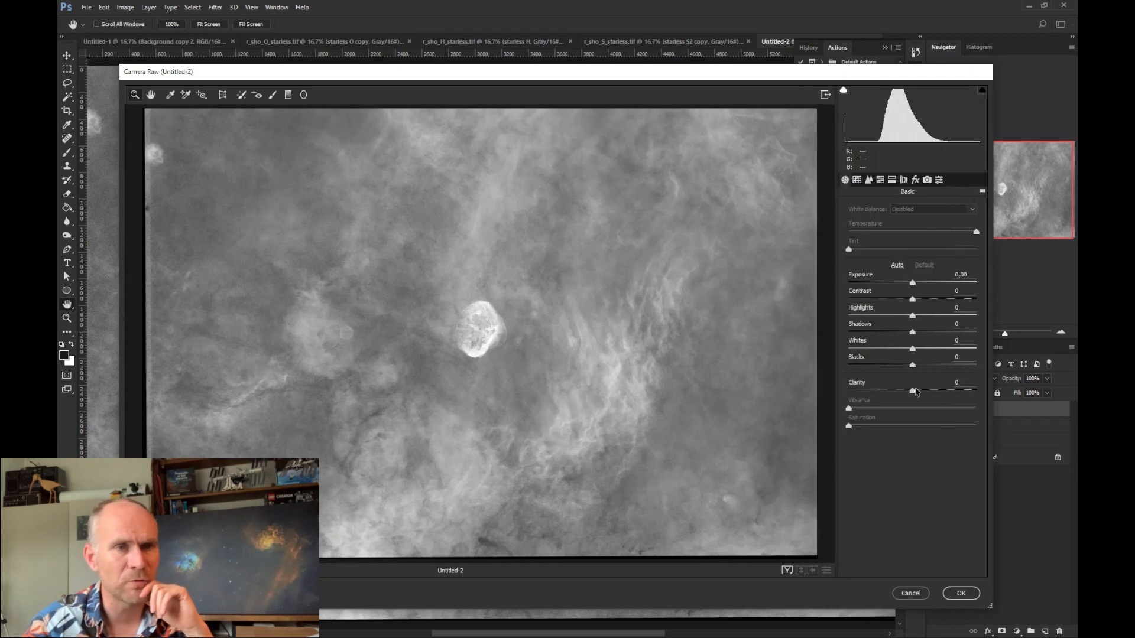
# Try Clarity at +100, settle on +25, and compare the preview with the default settings
pyautogui.moveTo(914, 395); pyautogui.dragTo(985, 396)
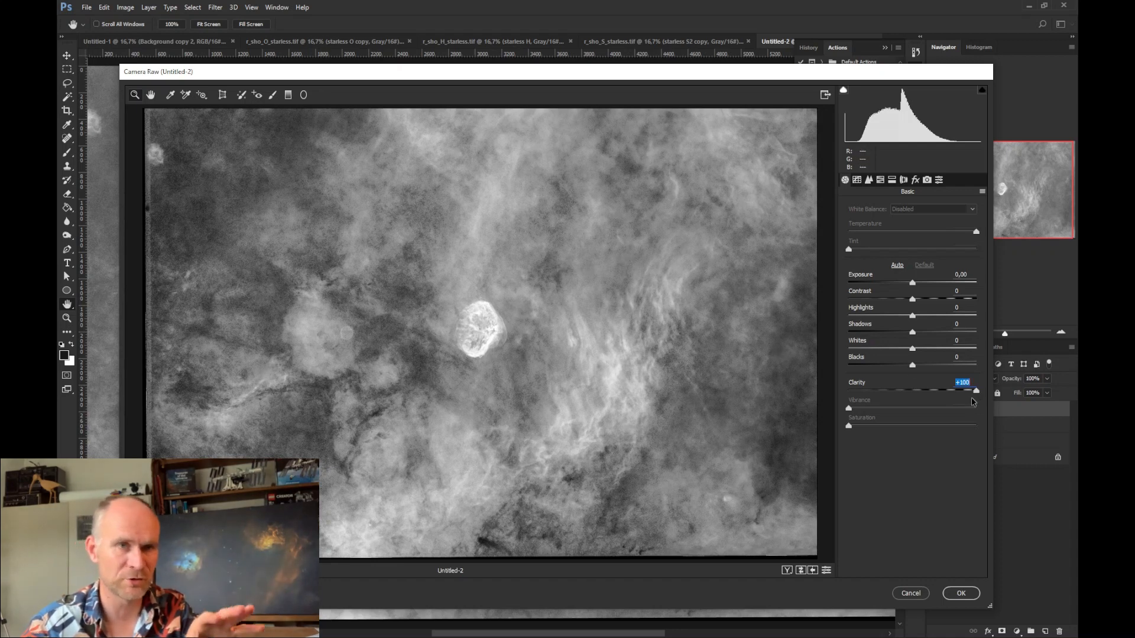
pyautogui.moveTo(979, 394); pyautogui.dragTo(932, 399)
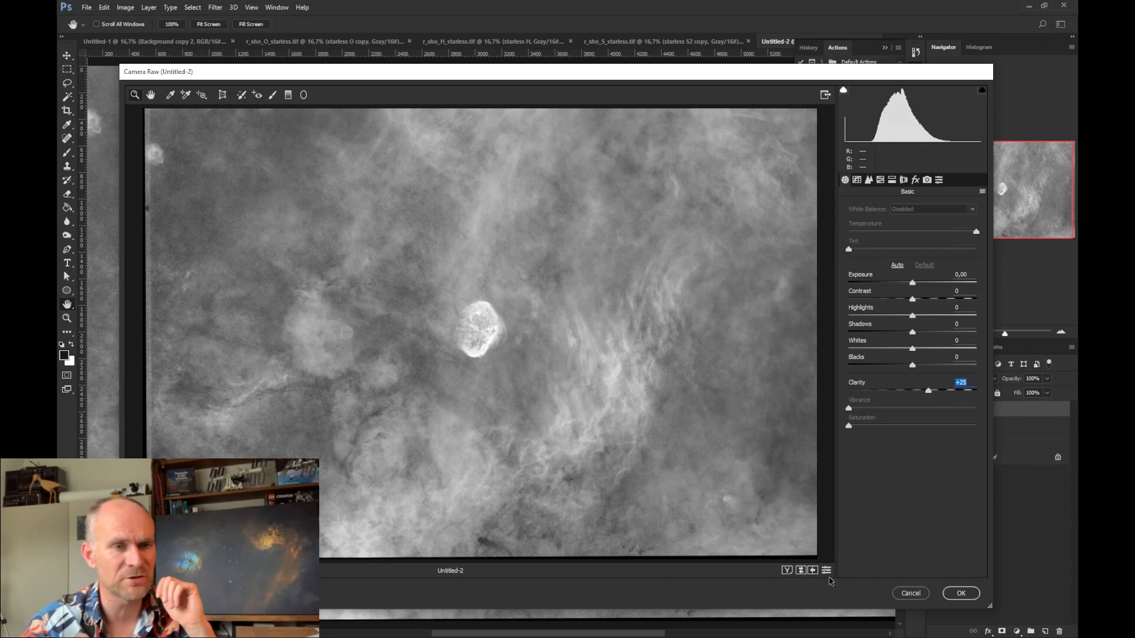
pyautogui.click(827, 572)
pyautogui.click(827, 571)
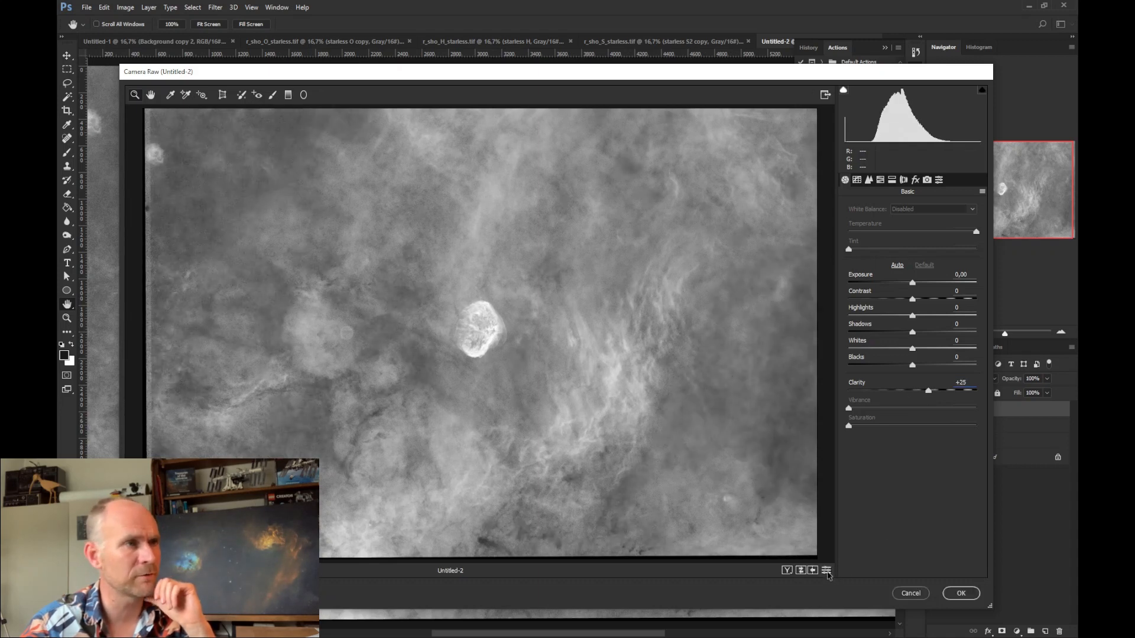
pyautogui.click(827, 571)
pyautogui.click(827, 570)
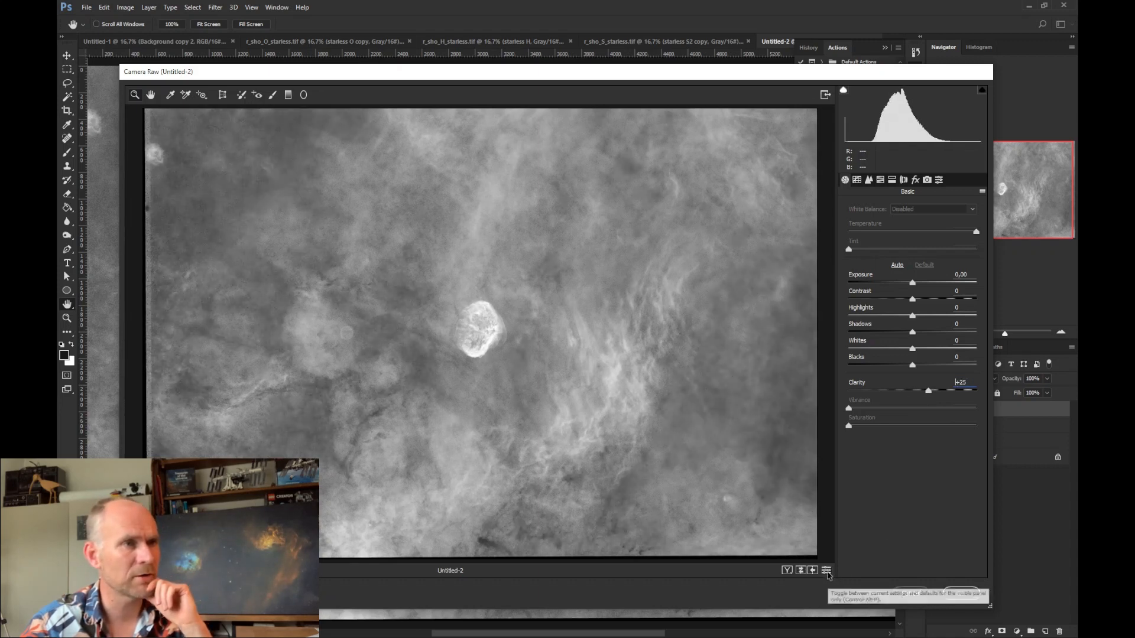
pyautogui.click(827, 571)
pyautogui.click(827, 571)
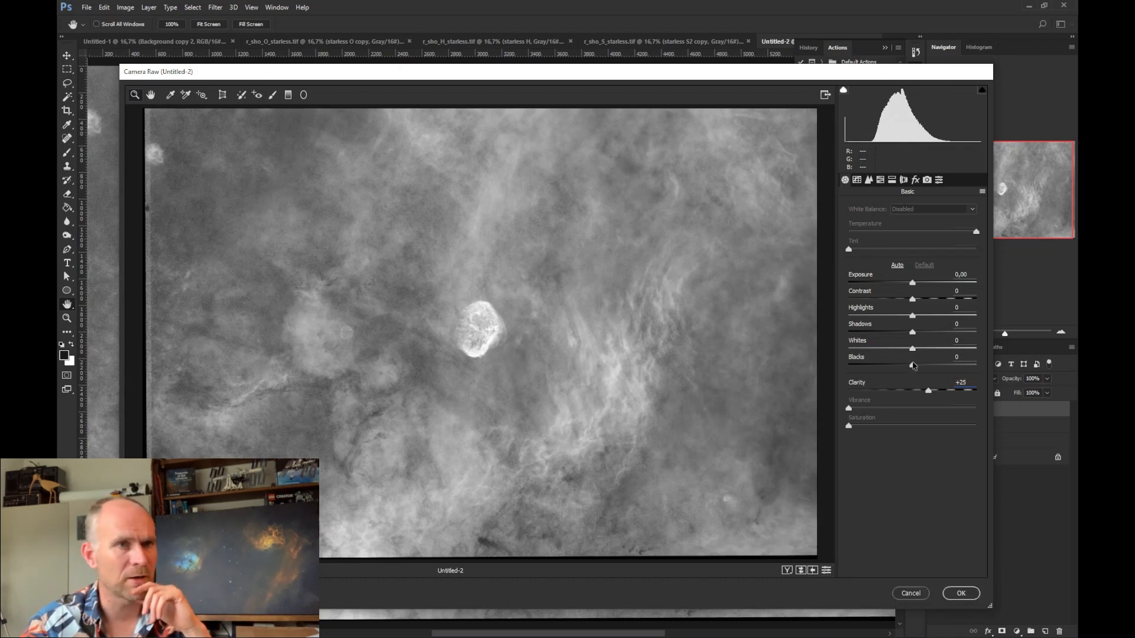
# Set Blacks to -75, apply the Camera Raw filter and duplicate the filtered Layer 3
pyautogui.moveTo(913, 366); pyautogui.dragTo(864, 373)
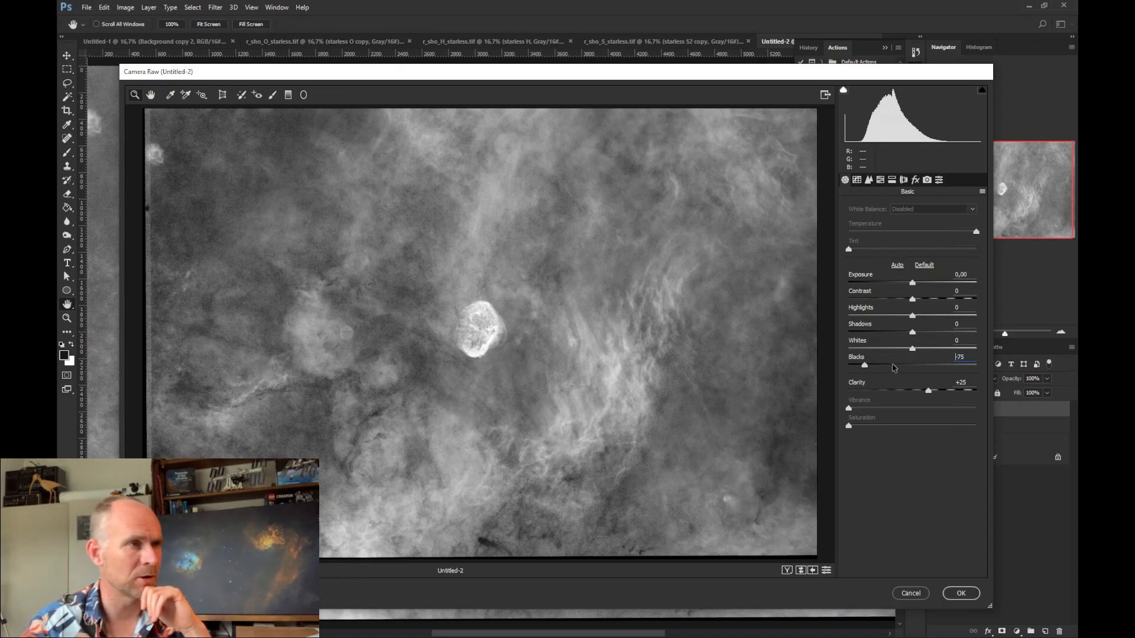
pyautogui.click(963, 593)
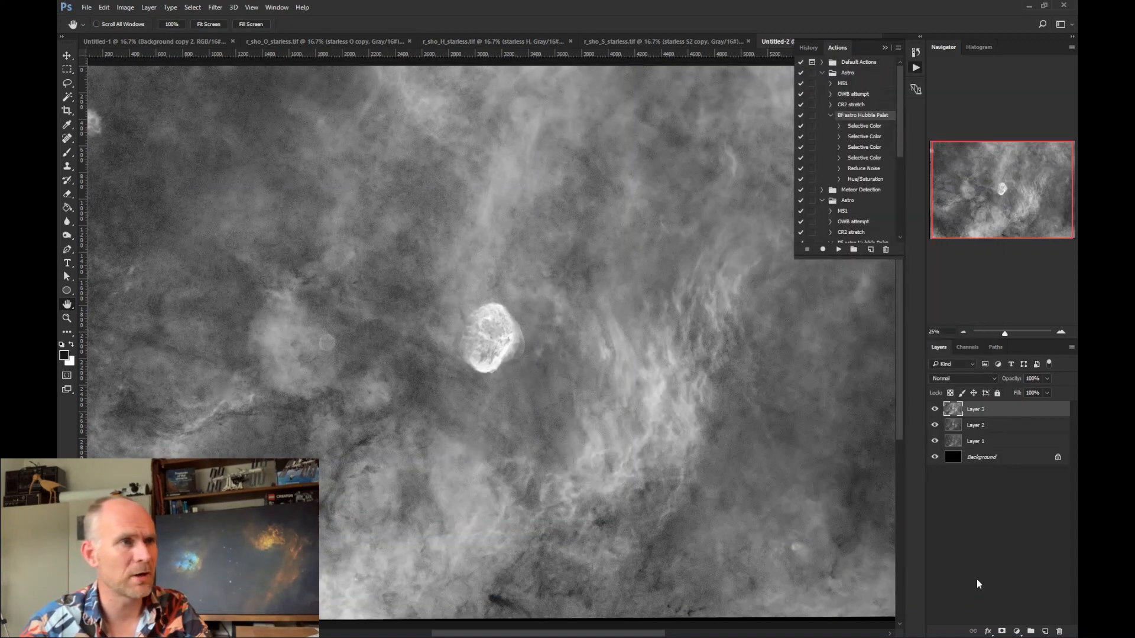
pyautogui.moveTo(974, 414); pyautogui.dragTo(1045, 631)
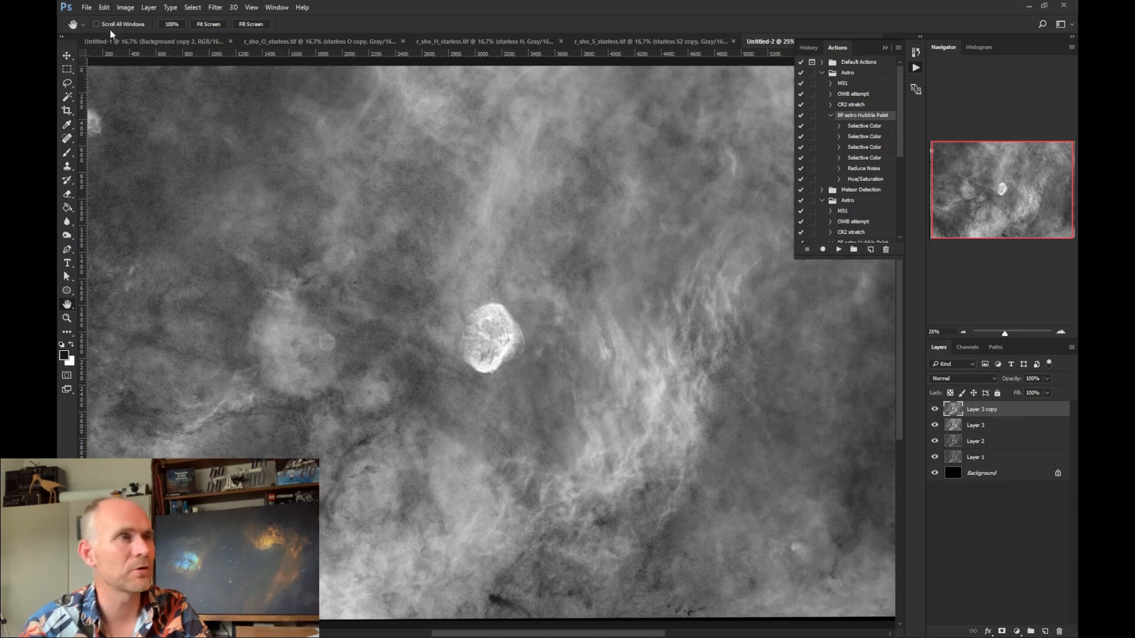
# Start a Color Range selection on Layer 3 copy that targets the Shadows
pyautogui.click(205, 7)
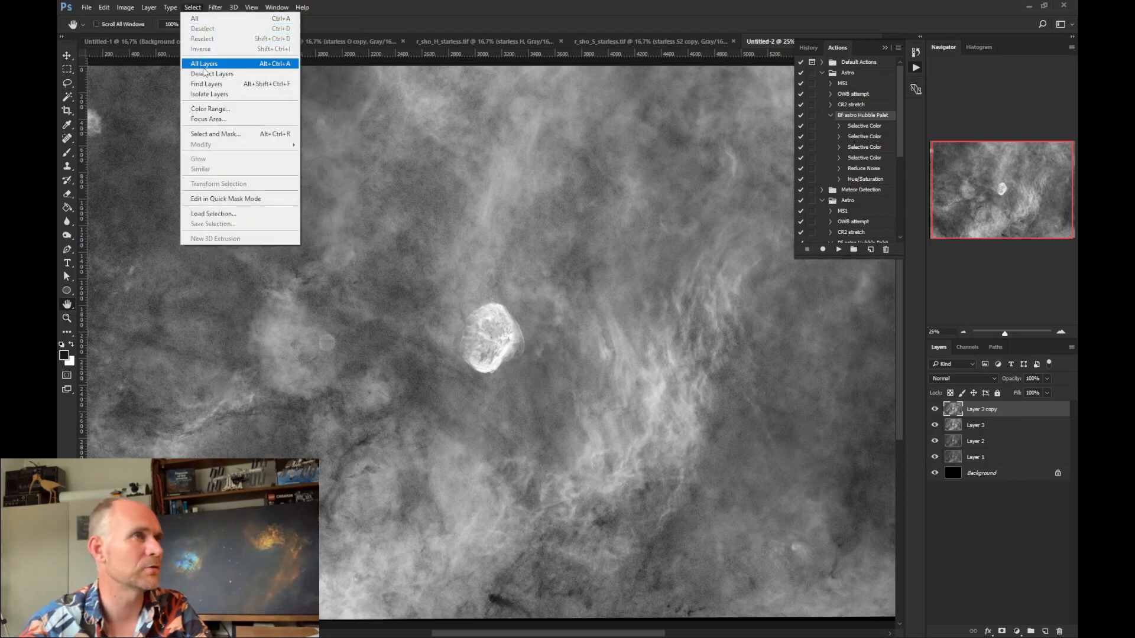
pyautogui.click(208, 109)
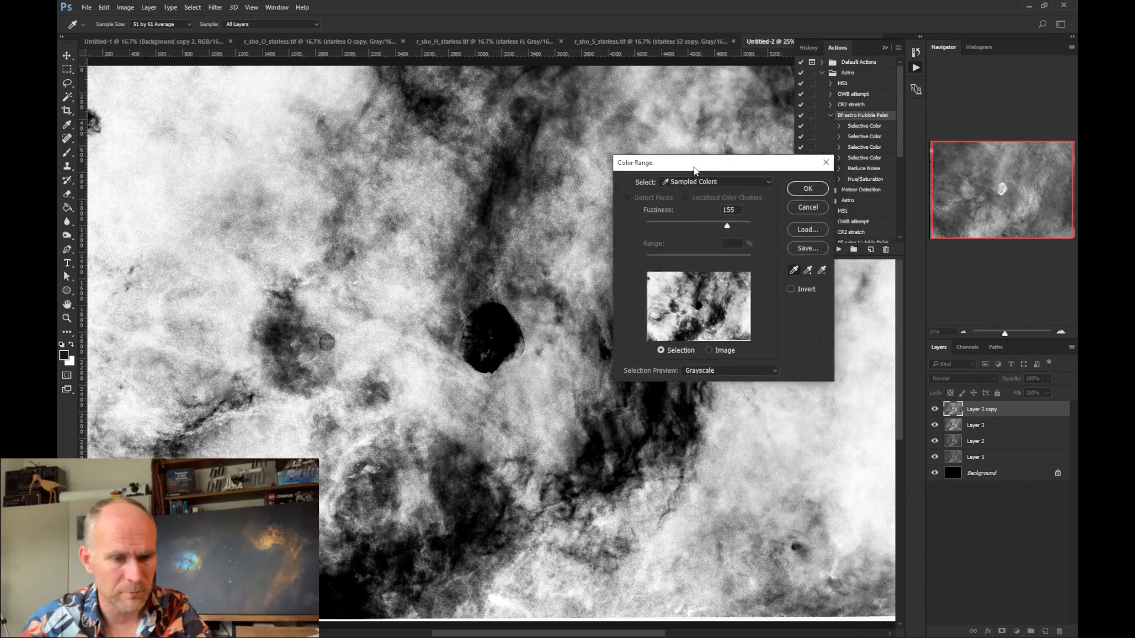
pyautogui.moveTo(696, 166); pyautogui.dragTo(660, 342)
pyautogui.click(668, 355)
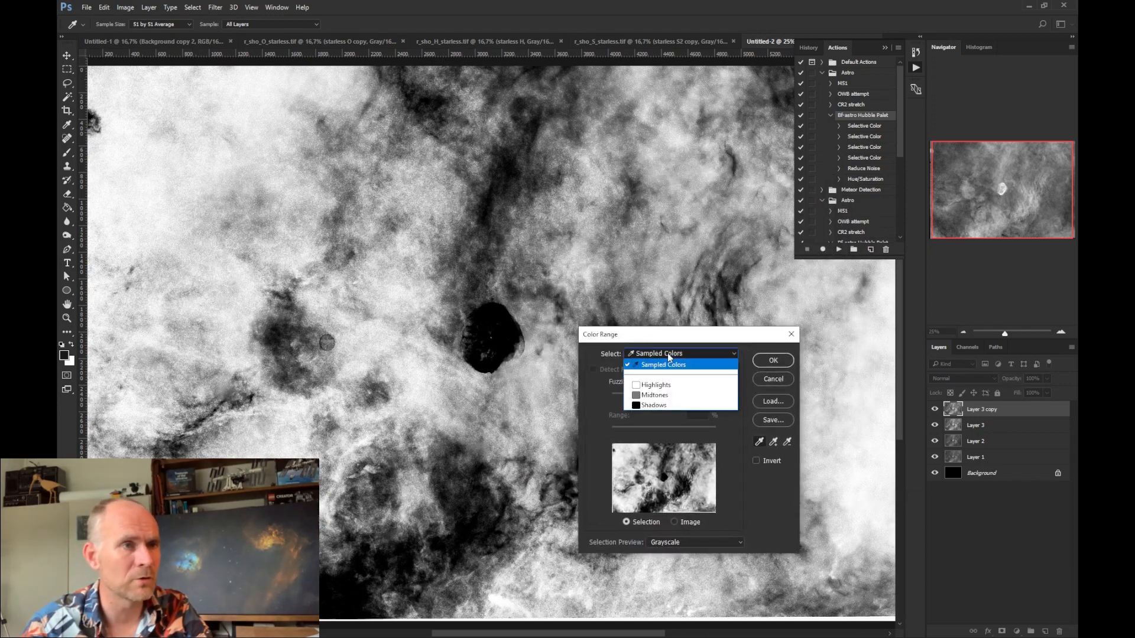
pyautogui.click(658, 405)
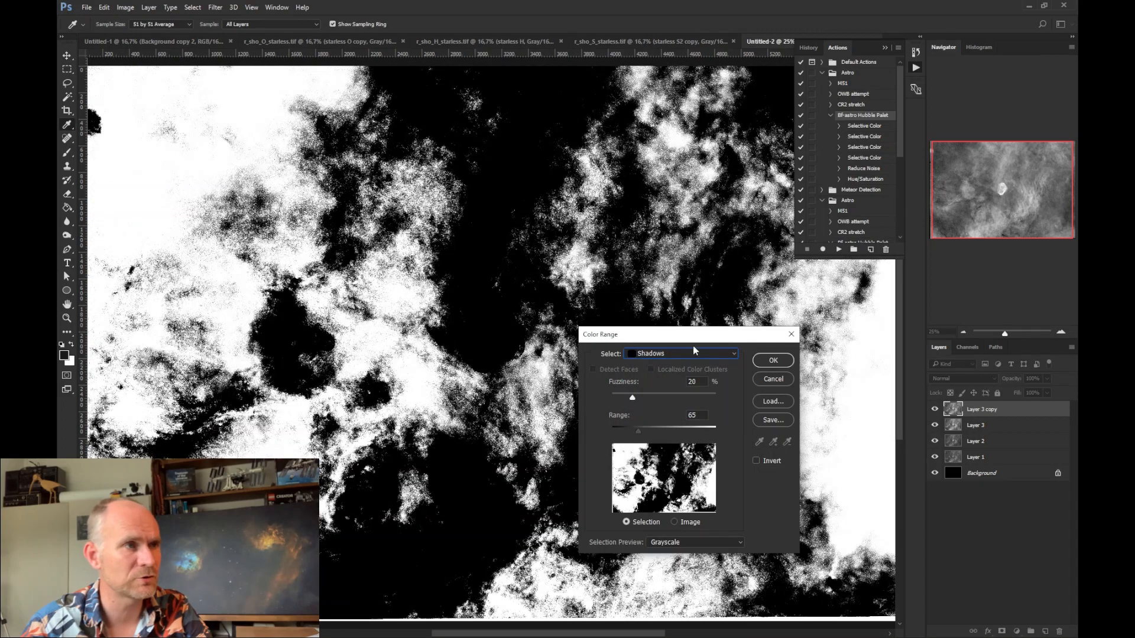
# Try a shadow Range of 107, settle on Range 60 and Fuzziness 30%, and create the selection
pyautogui.moveTo(691, 338); pyautogui.dragTo(805, 369)
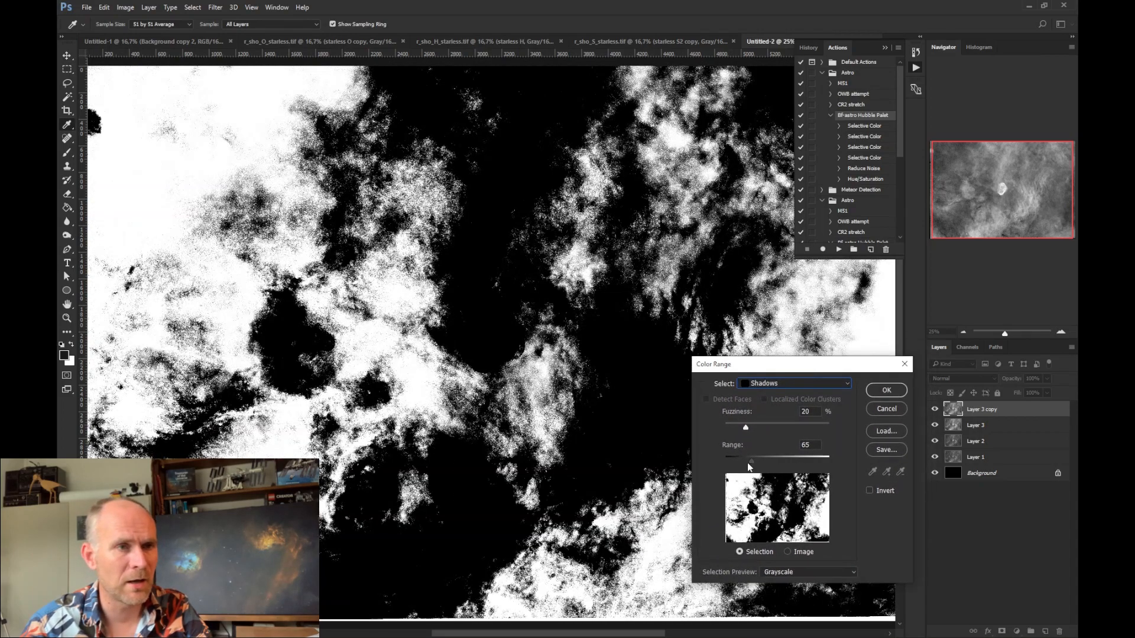
pyautogui.moveTo(749, 464)
pyautogui.mouseDown()
pyautogui.moveTo(715, 464)
pyautogui.moveTo(801, 462)
pyautogui.moveTo(768, 462)
pyautogui.mouseUp()
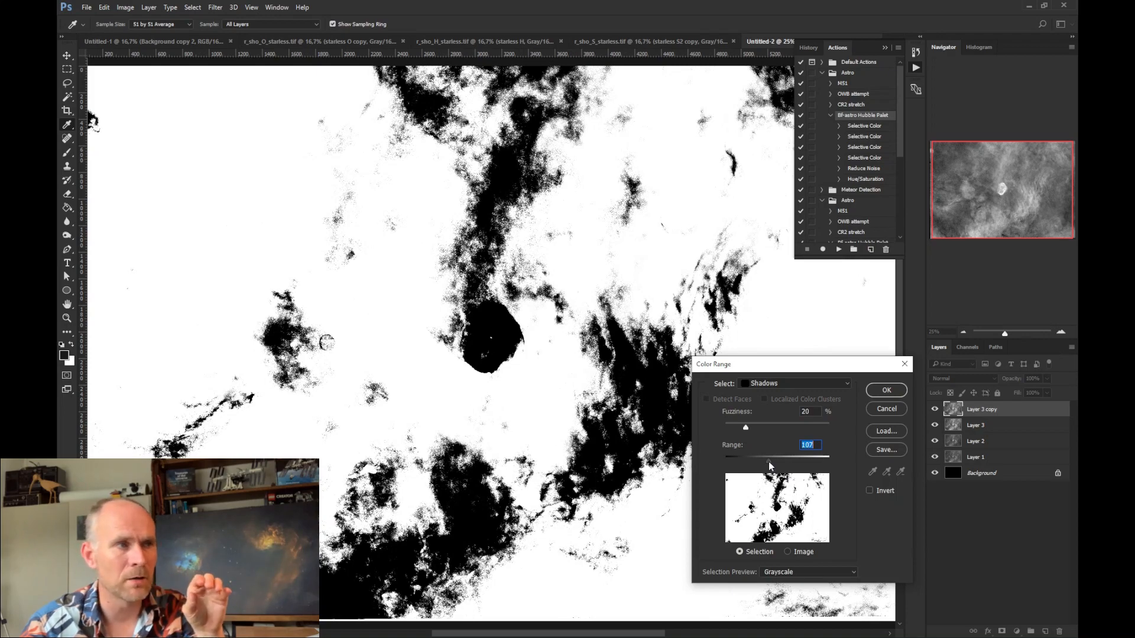
pyautogui.moveTo(768, 462); pyautogui.dragTo(765, 428)
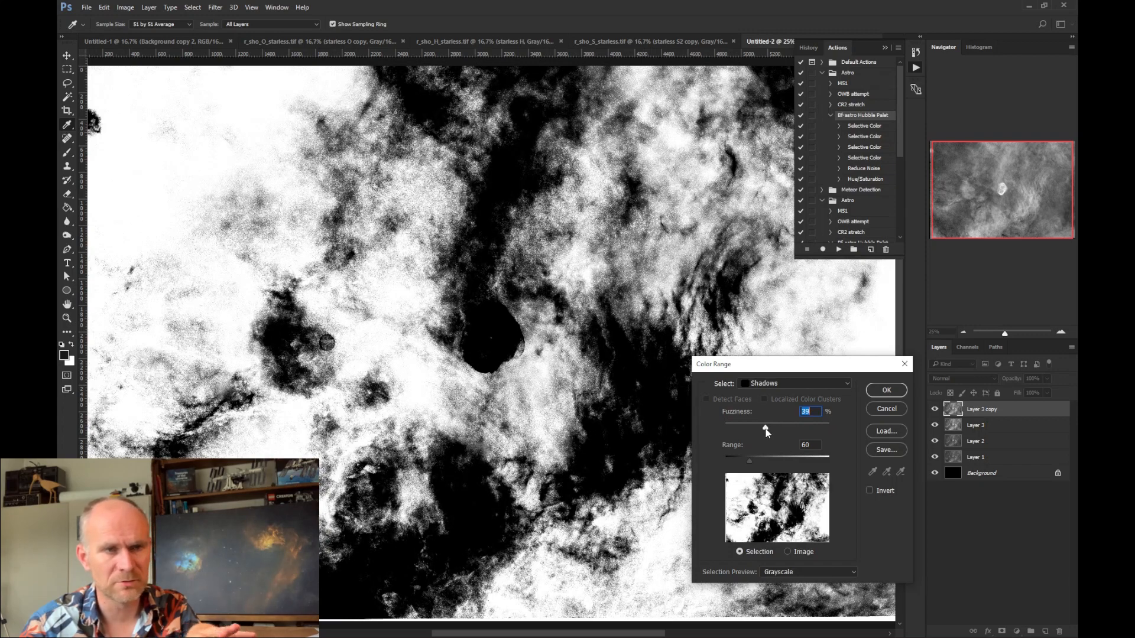
pyautogui.moveTo(765, 428); pyautogui.dragTo(757, 429)
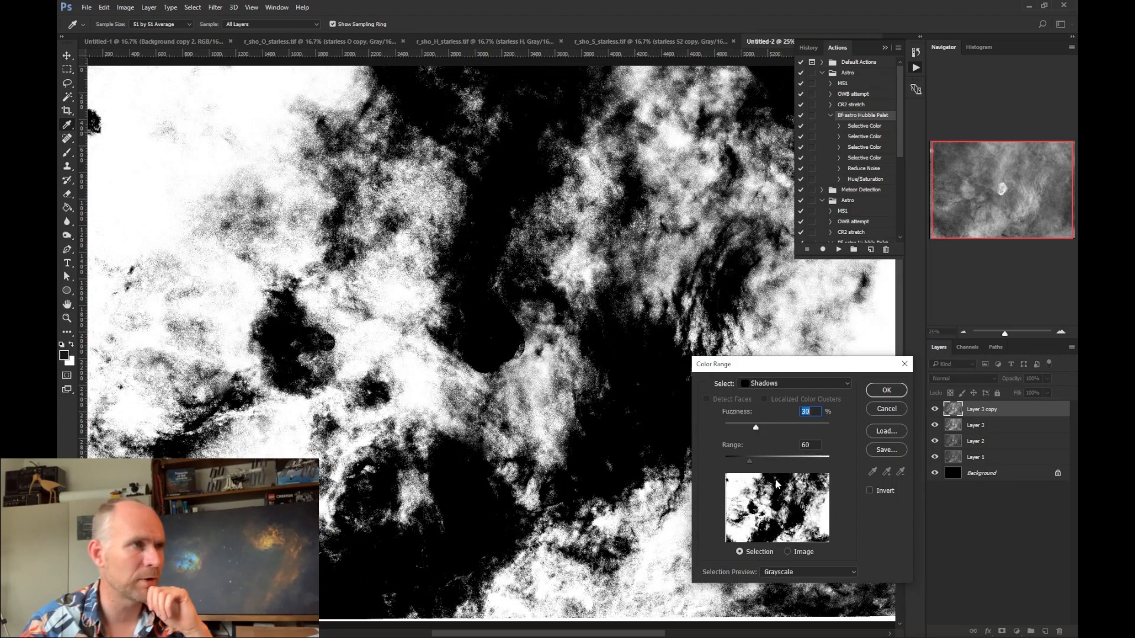
pyautogui.click(886, 391)
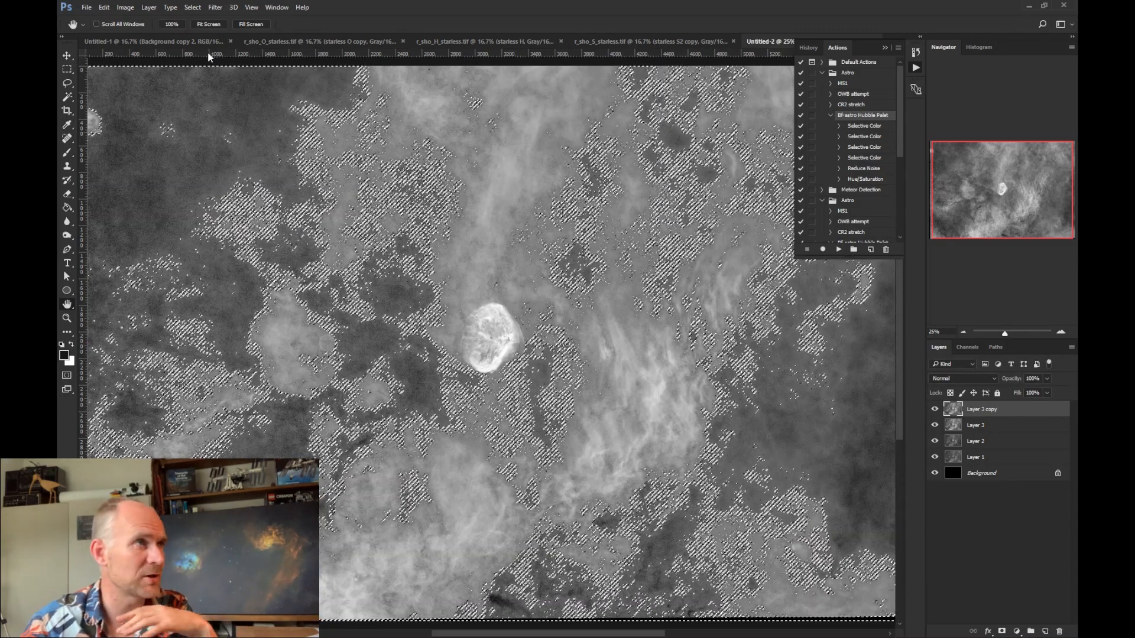
# Feather the shadow selection by 4.3 px with Select and Mask and turn it into a layer mask on Layer 3 copy
pyautogui.click(192, 7)
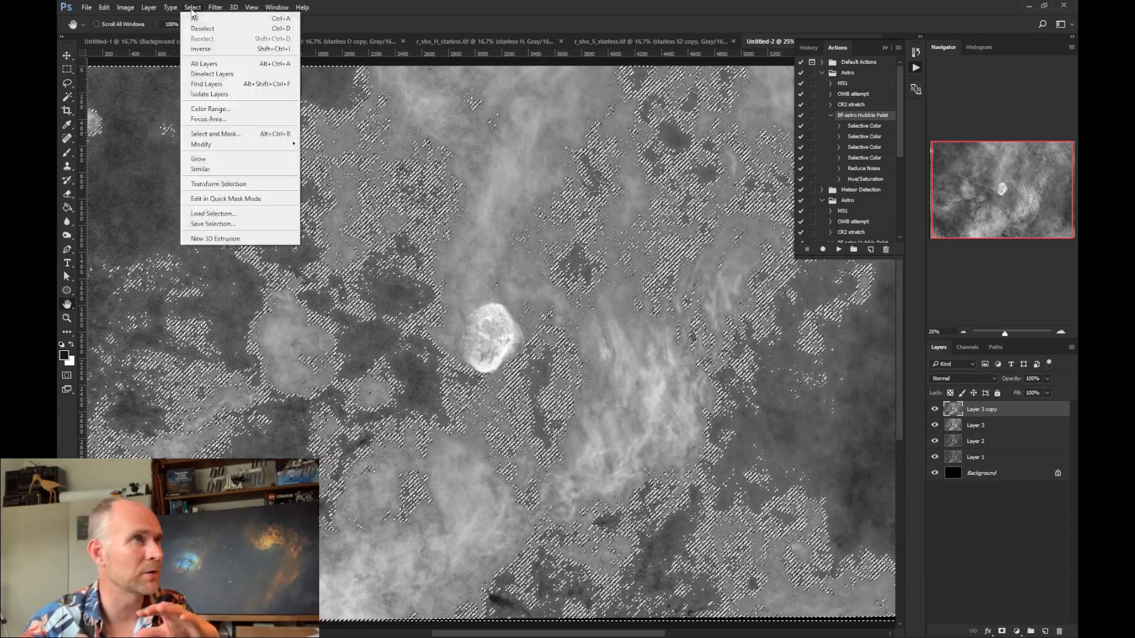
pyautogui.click(215, 134)
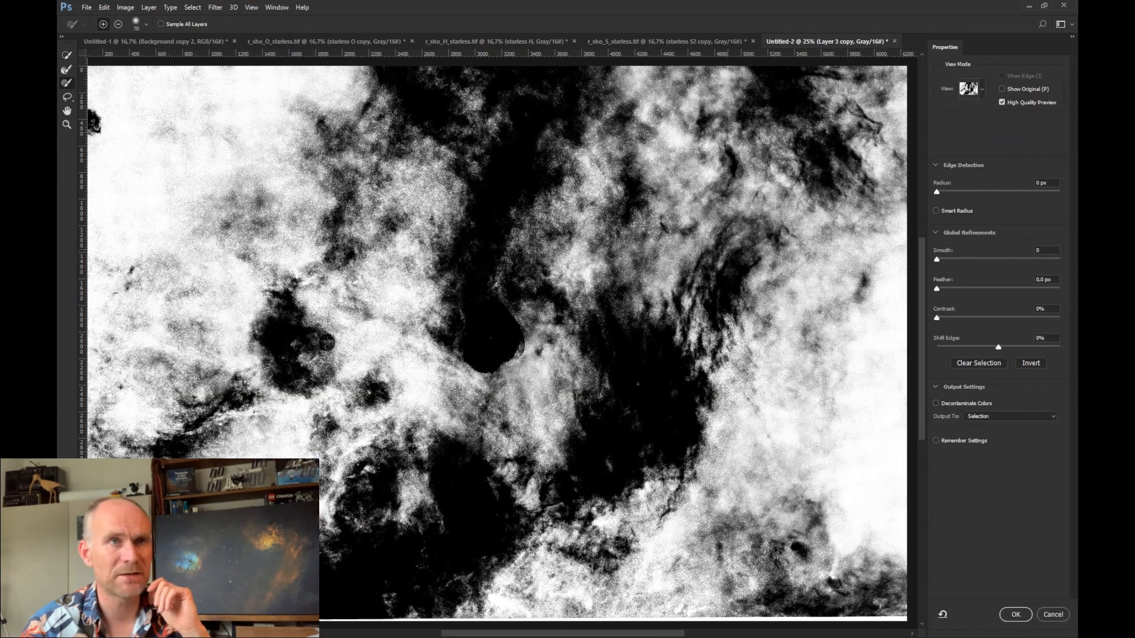
pyautogui.click(937, 290)
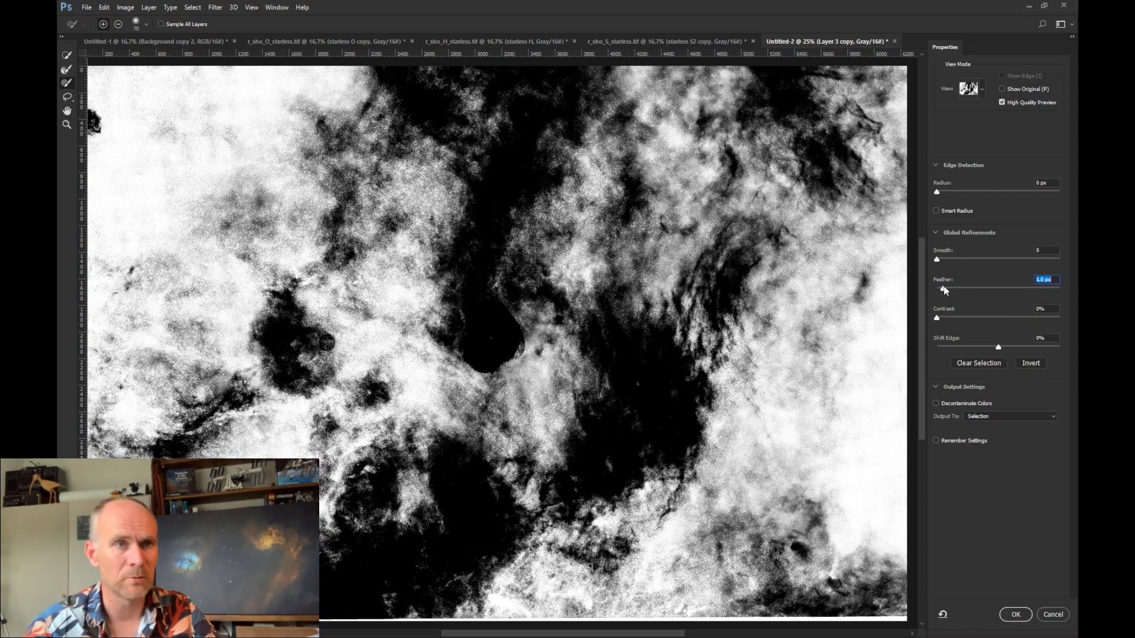
pyautogui.moveTo(961, 287); pyautogui.dragTo(965, 288)
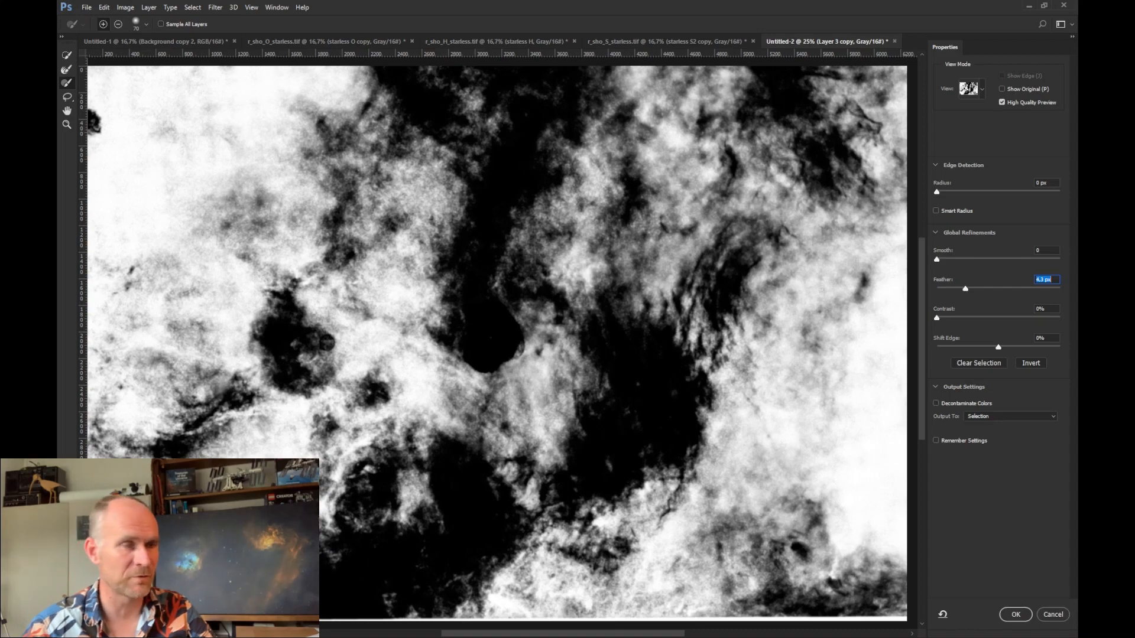
pyautogui.press('Return')
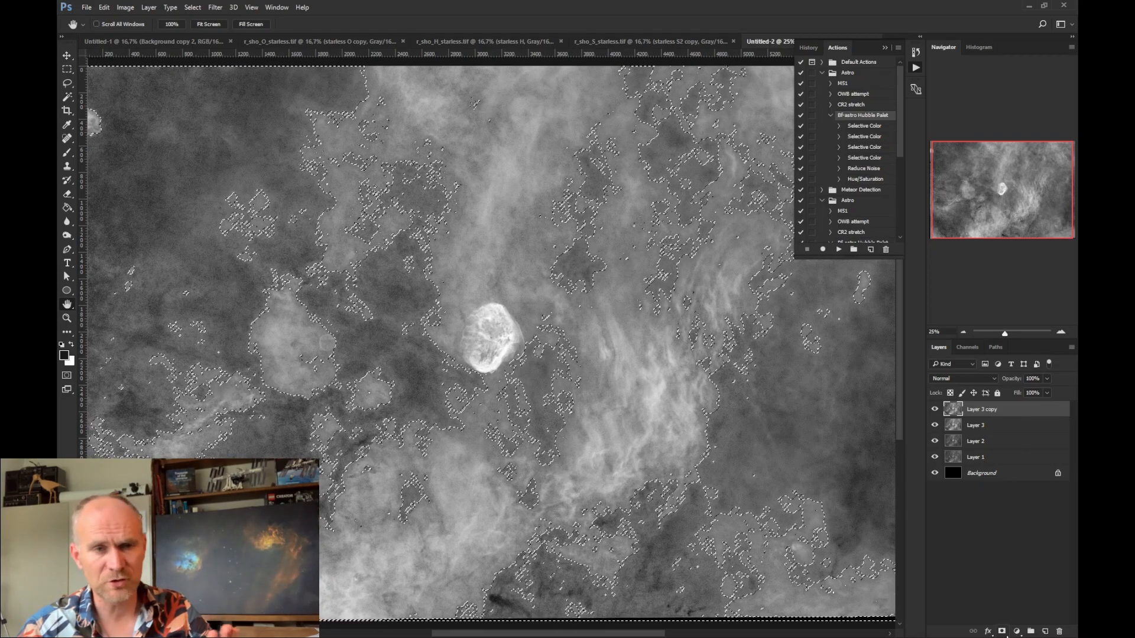
pyautogui.click(999, 631)
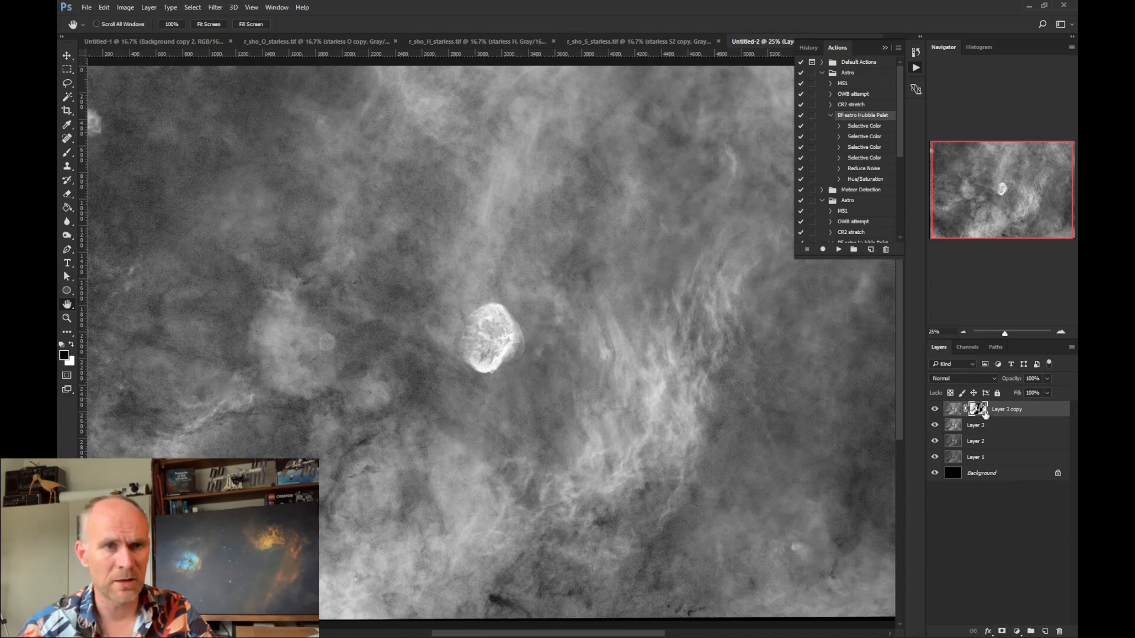
# Denoise the image of Layer 3 copy with the Camera Raw Filter, using Luminance 100 and Luminance Detail 0
pyautogui.click(952, 412)
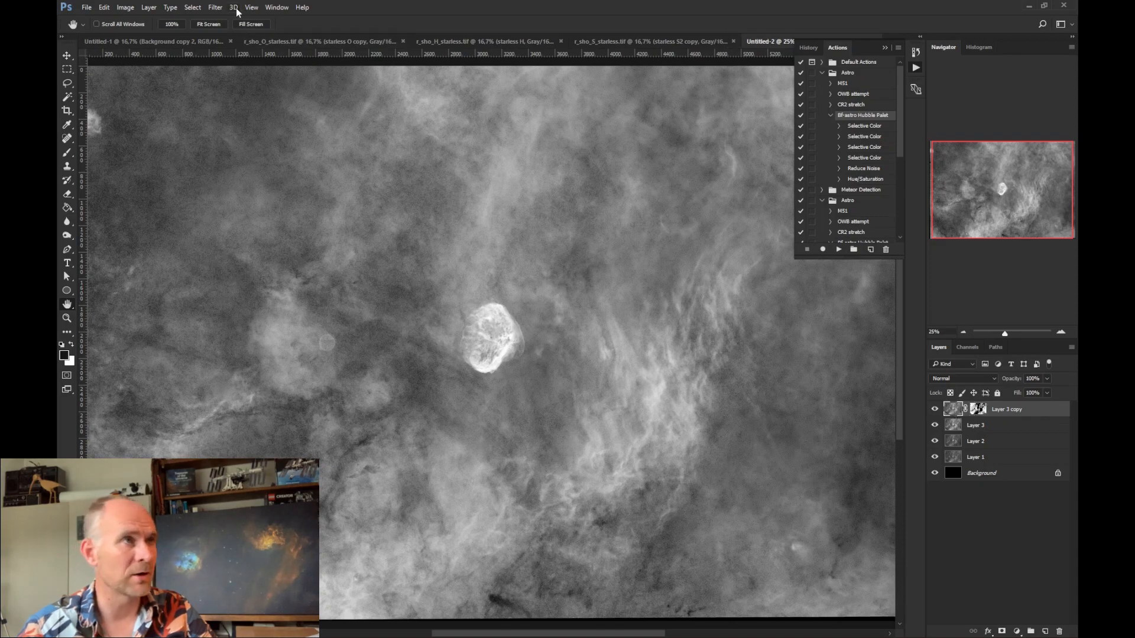
pyautogui.click(217, 8)
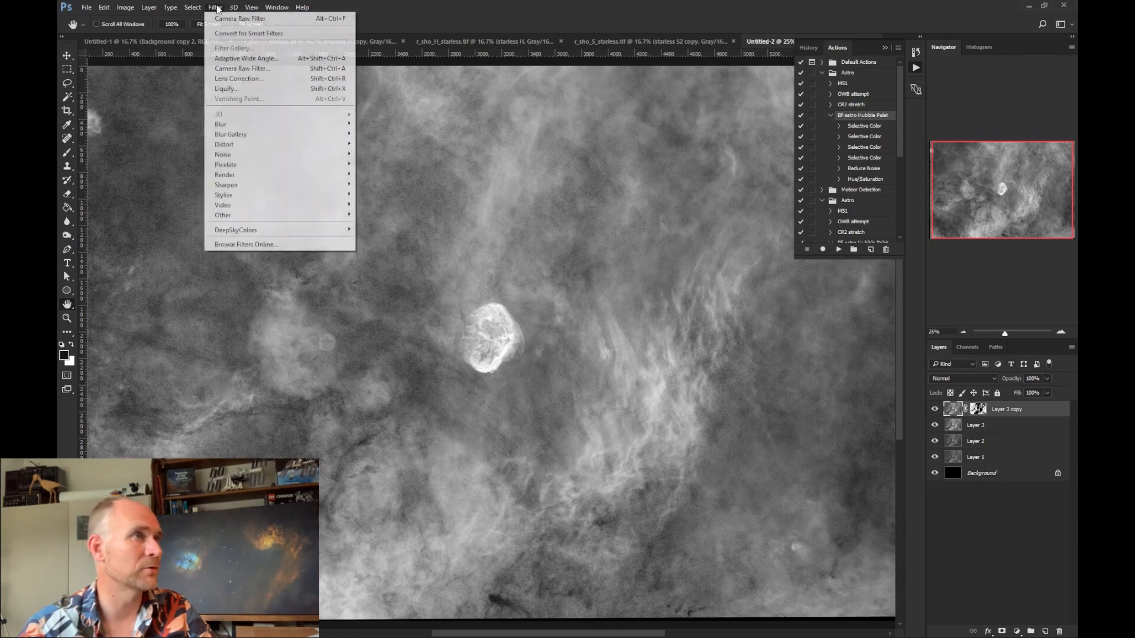
pyautogui.click(236, 69)
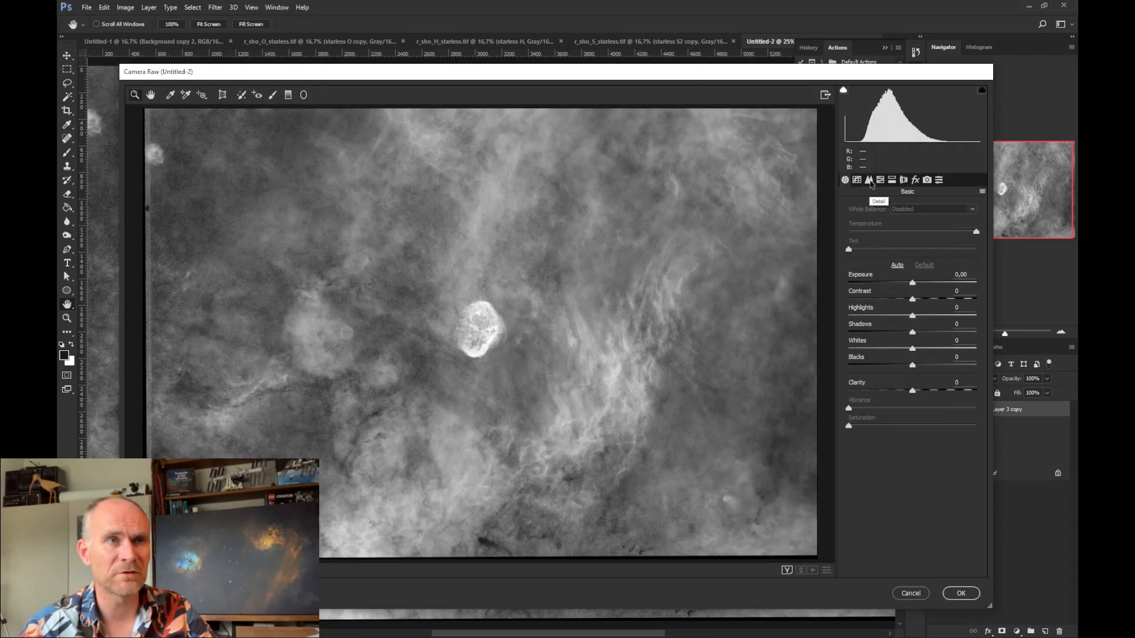
pyautogui.click(869, 181)
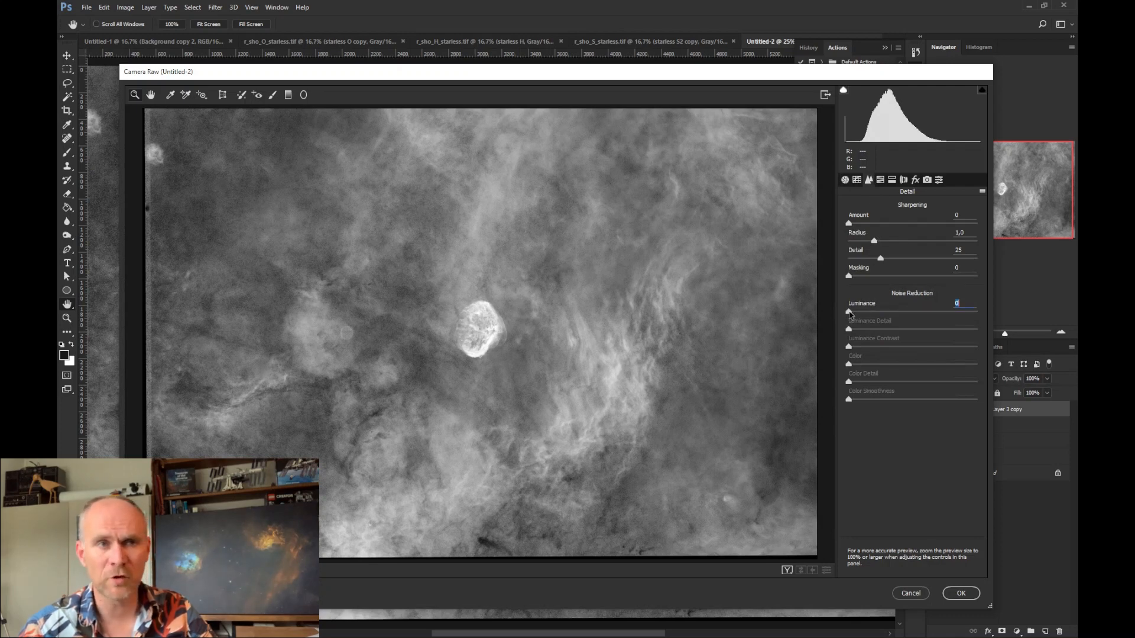
pyautogui.moveTo(849, 315); pyautogui.dragTo(977, 314)
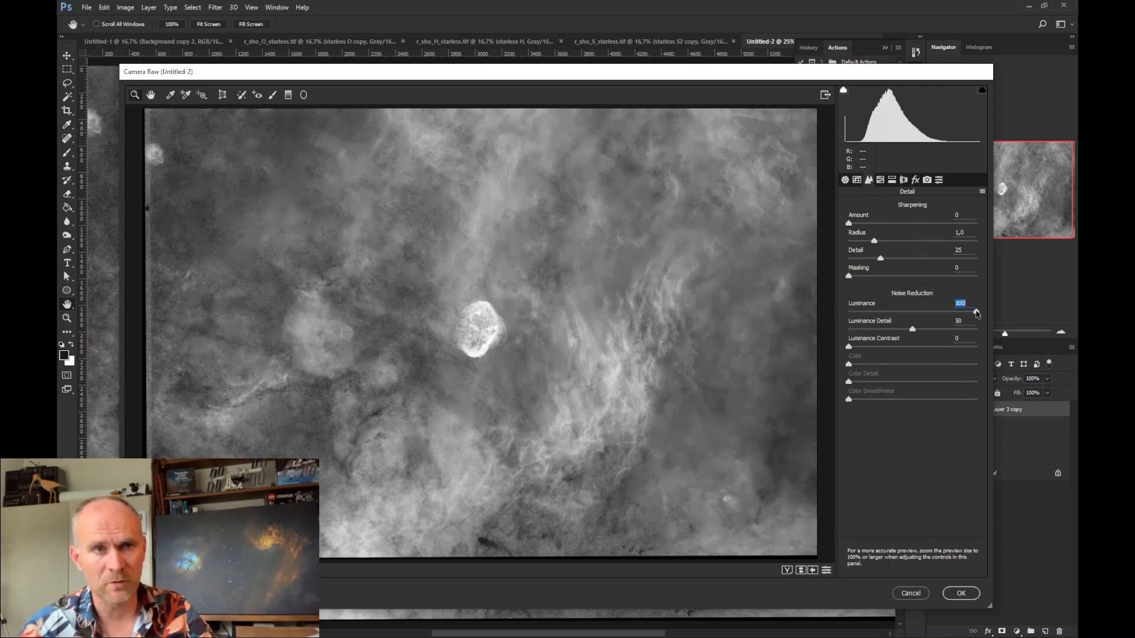
pyautogui.click(913, 331)
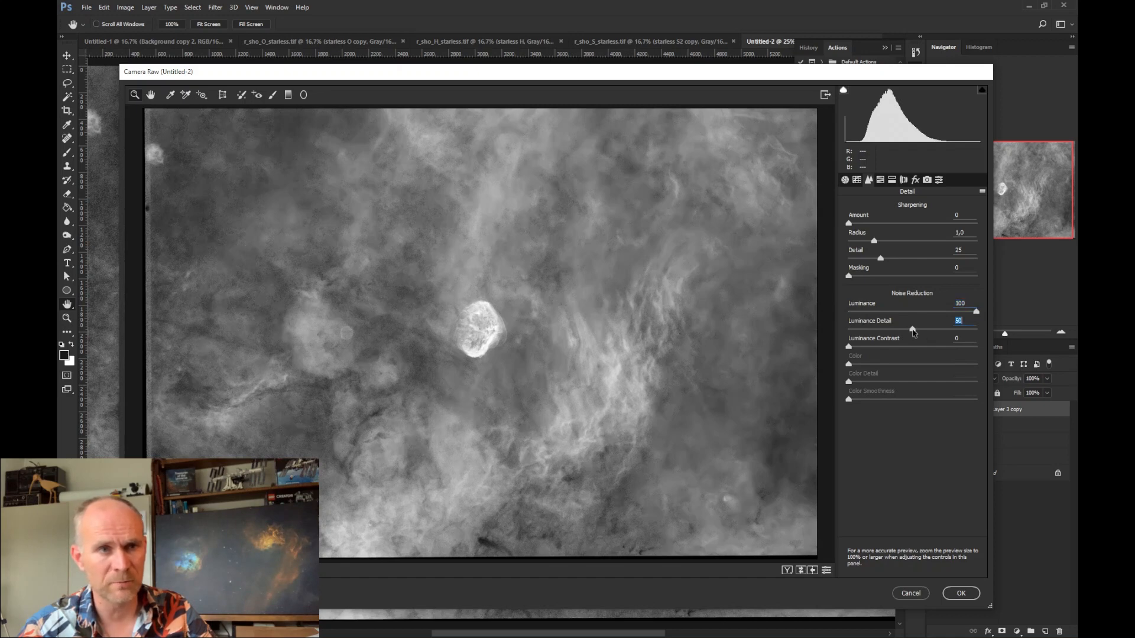
pyautogui.moveTo(913, 331); pyautogui.dragTo(798, 332)
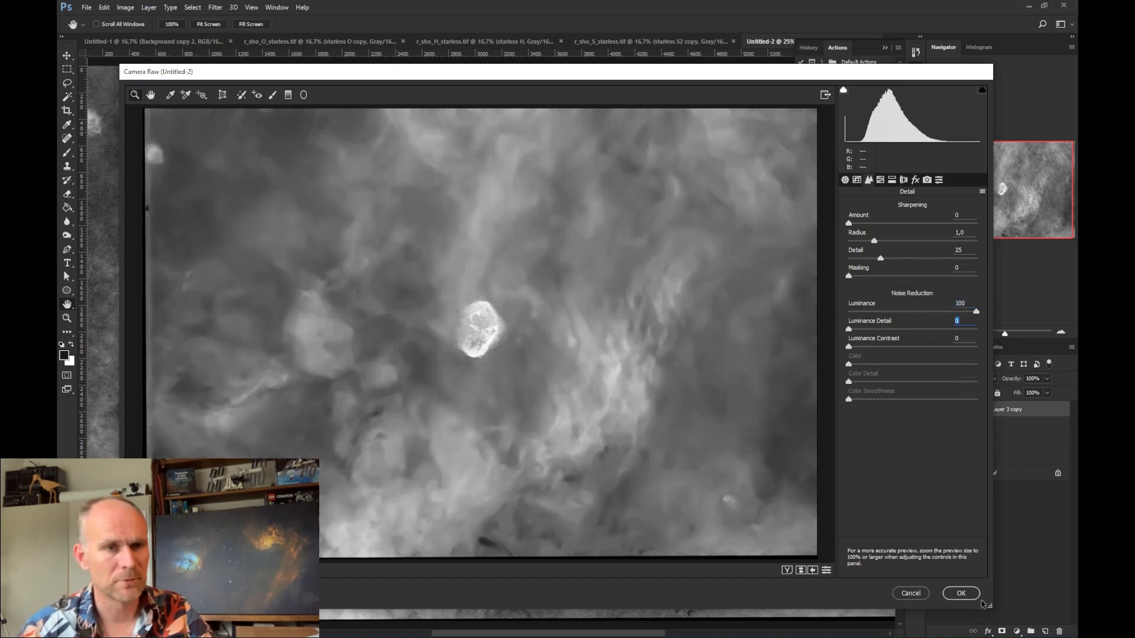
pyautogui.click(961, 593)
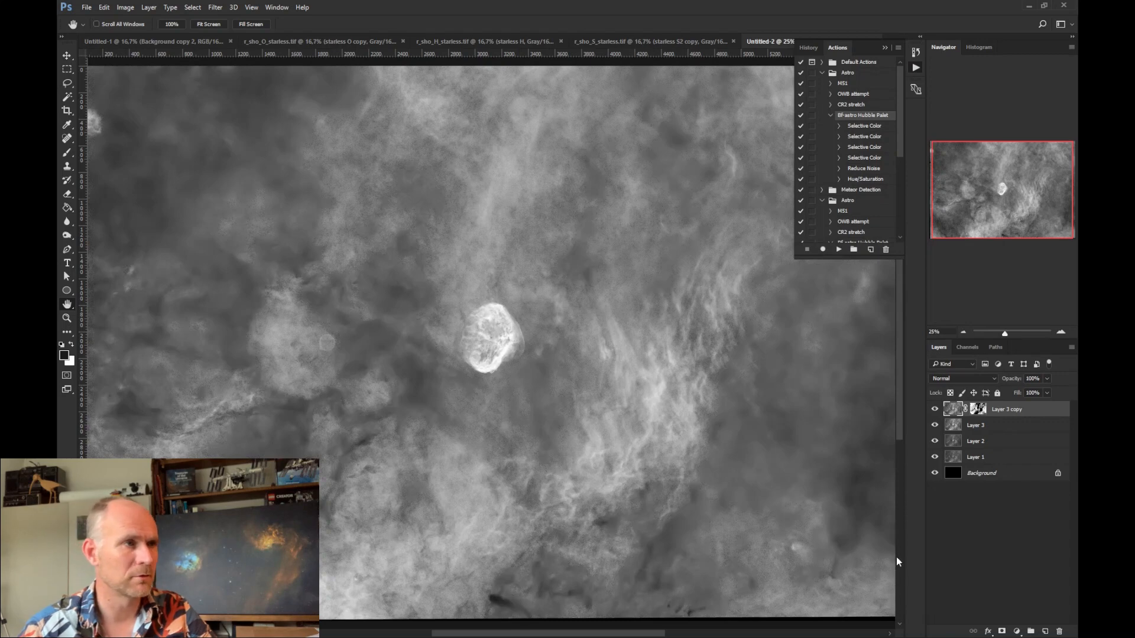
# Lower the opacity of Layer 3 copy to 30% and compare the noise reduction by hiding and showing the layer
pyautogui.click(1046, 379)
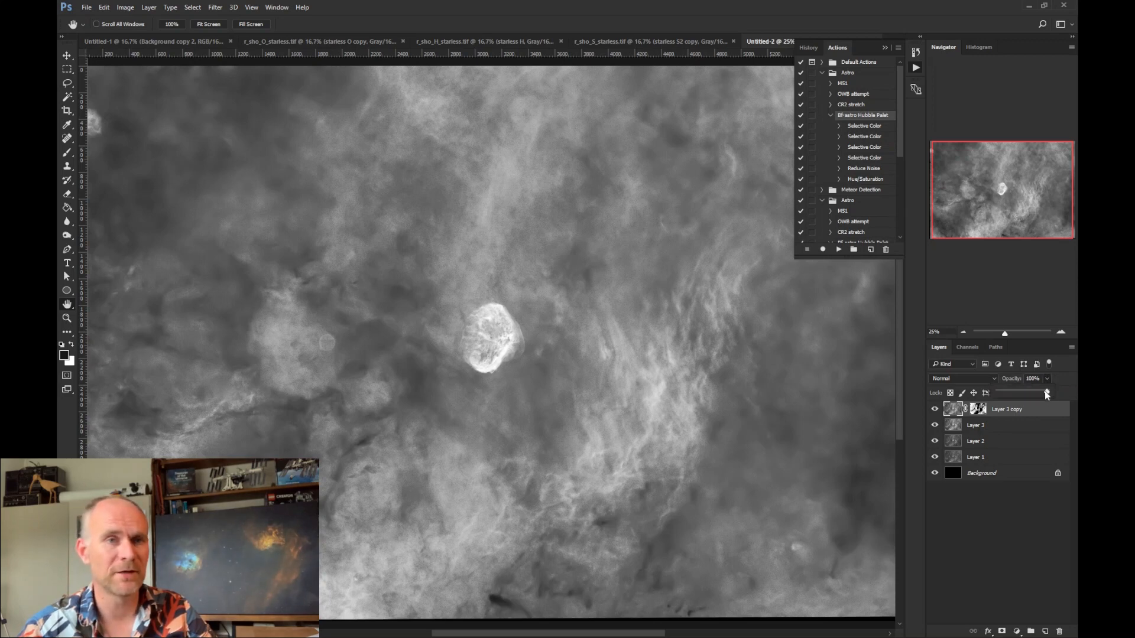
pyautogui.moveTo(1044, 392); pyautogui.dragTo(1018, 393)
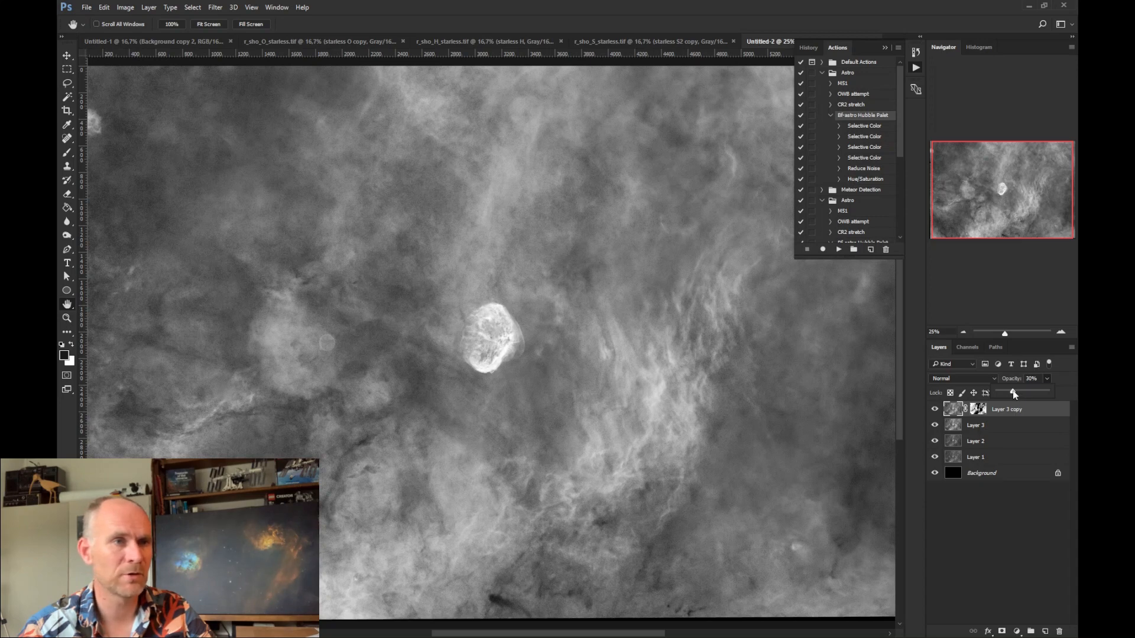
pyautogui.click(935, 412)
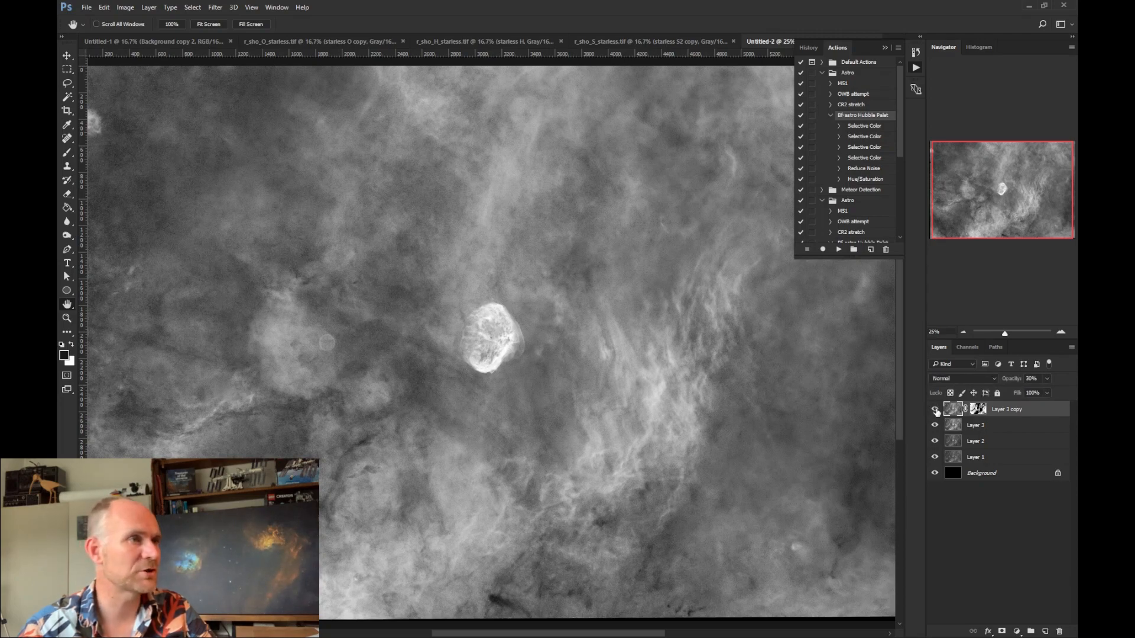
pyautogui.click(935, 410)
pyautogui.click(934, 410)
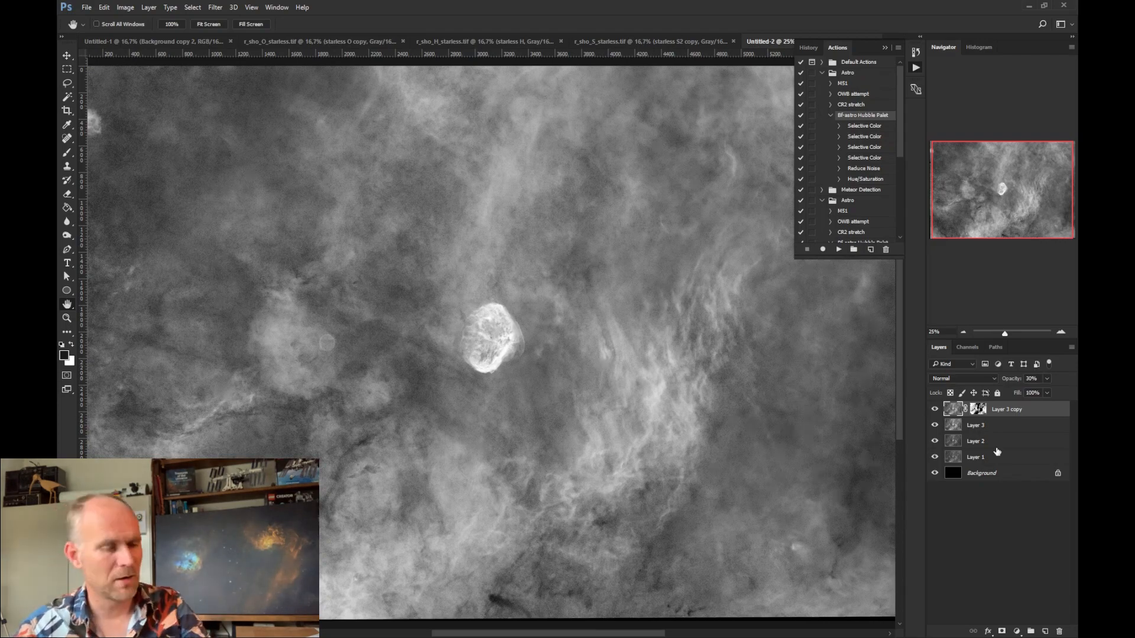
# Stamp all visible layers into a new top layer and convert the document to RGB Color, flattening the image
pyautogui.hotkey('ctrl', 'alt', 'shift', 'e')
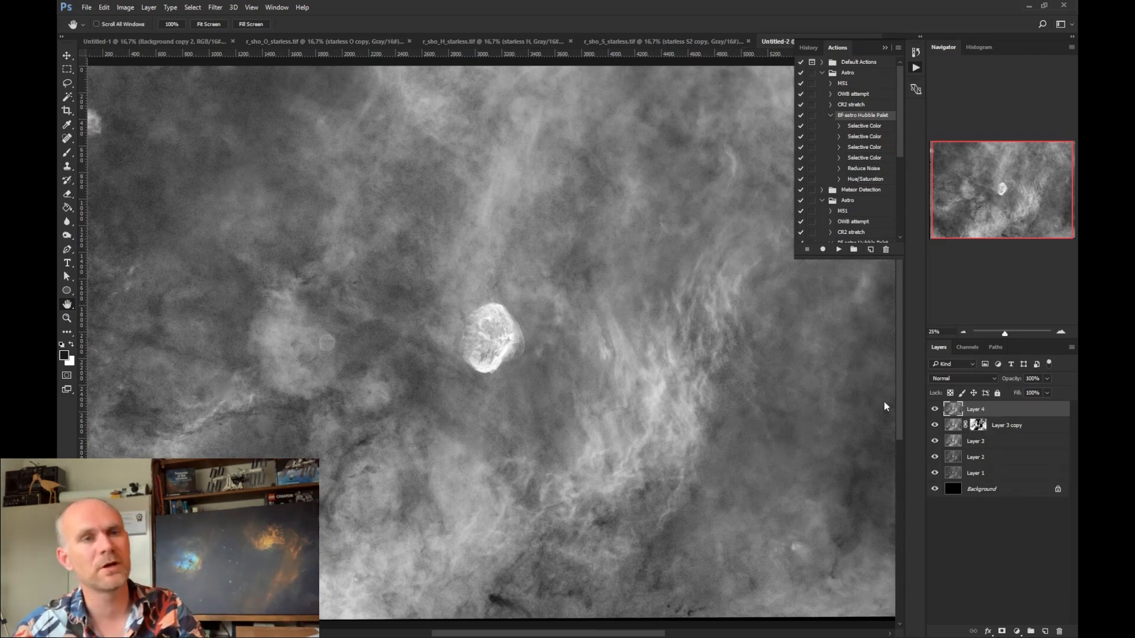
pyautogui.click(125, 8)
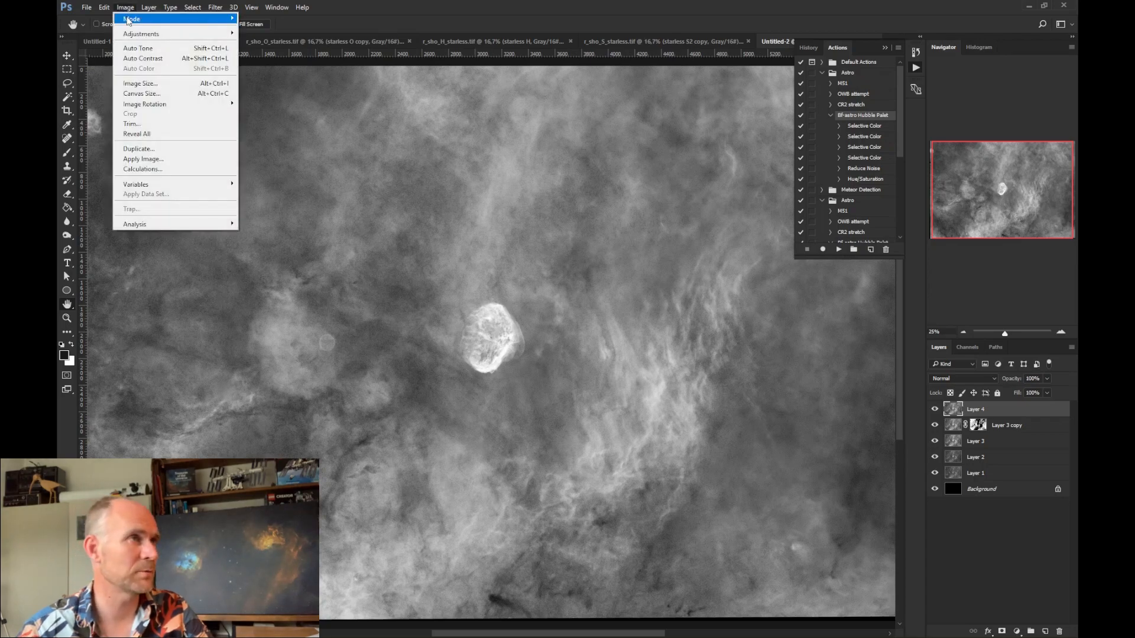
pyautogui.moveTo(128, 21)
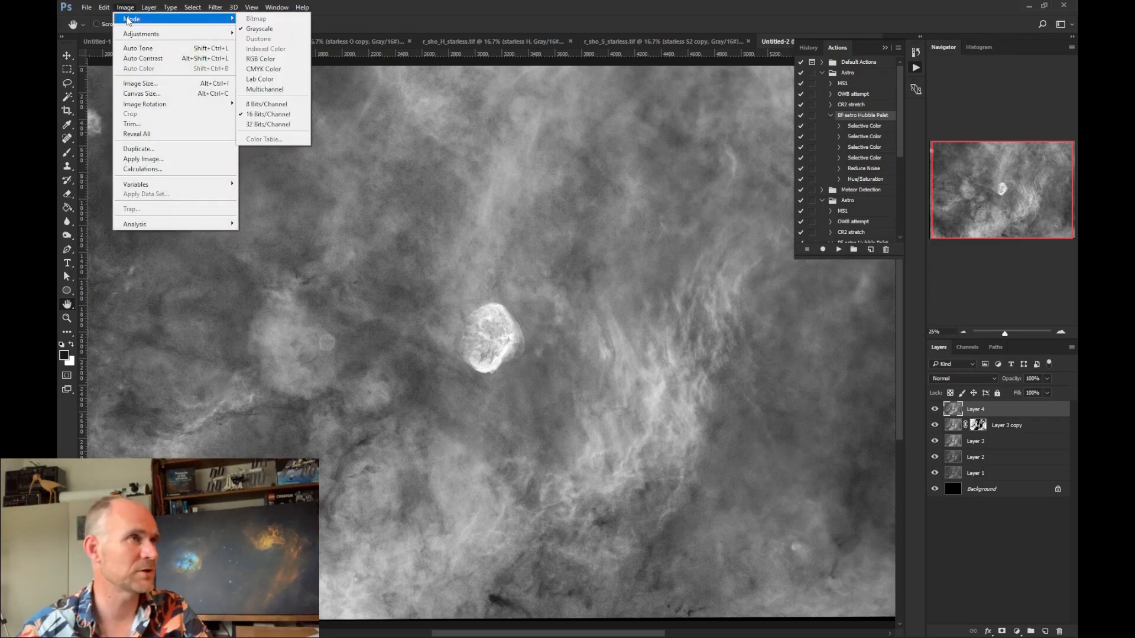
pyautogui.click(275, 62)
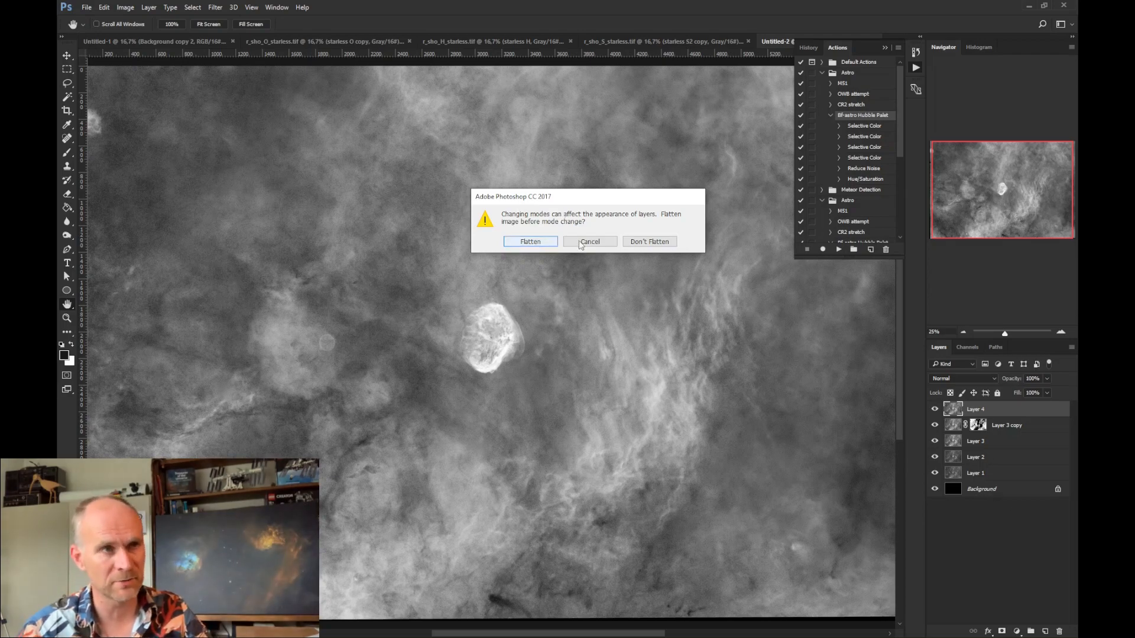
pyautogui.click(526, 243)
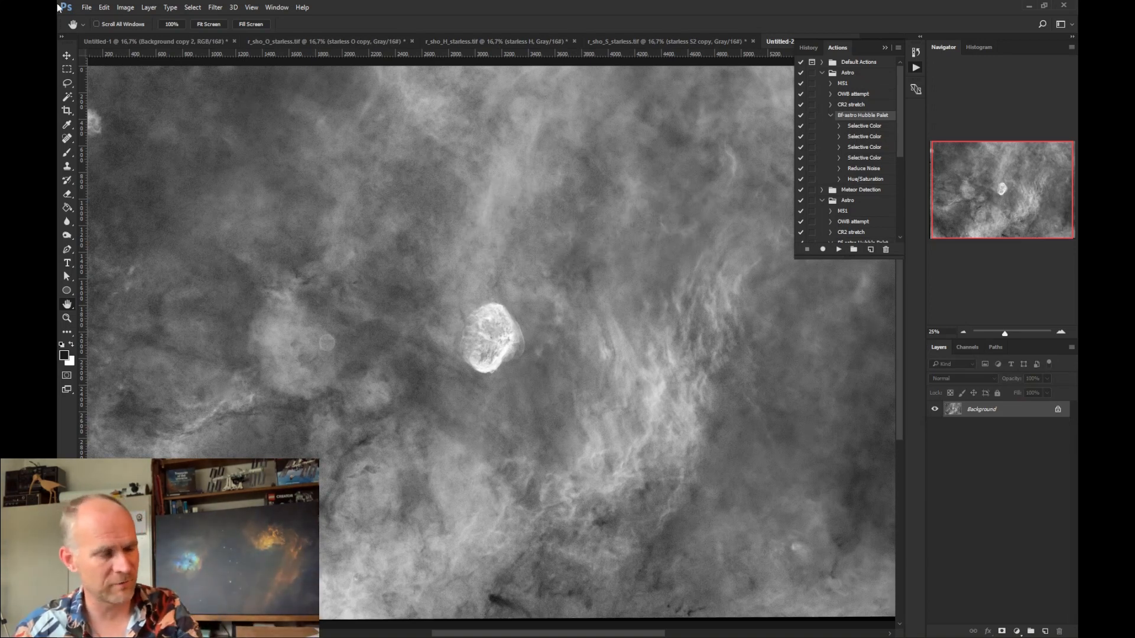
# Copy the whole flattened luminance image and paste it as a new top layer in the color document Untitled-1
pyautogui.hotkey('ctrl', 'a')
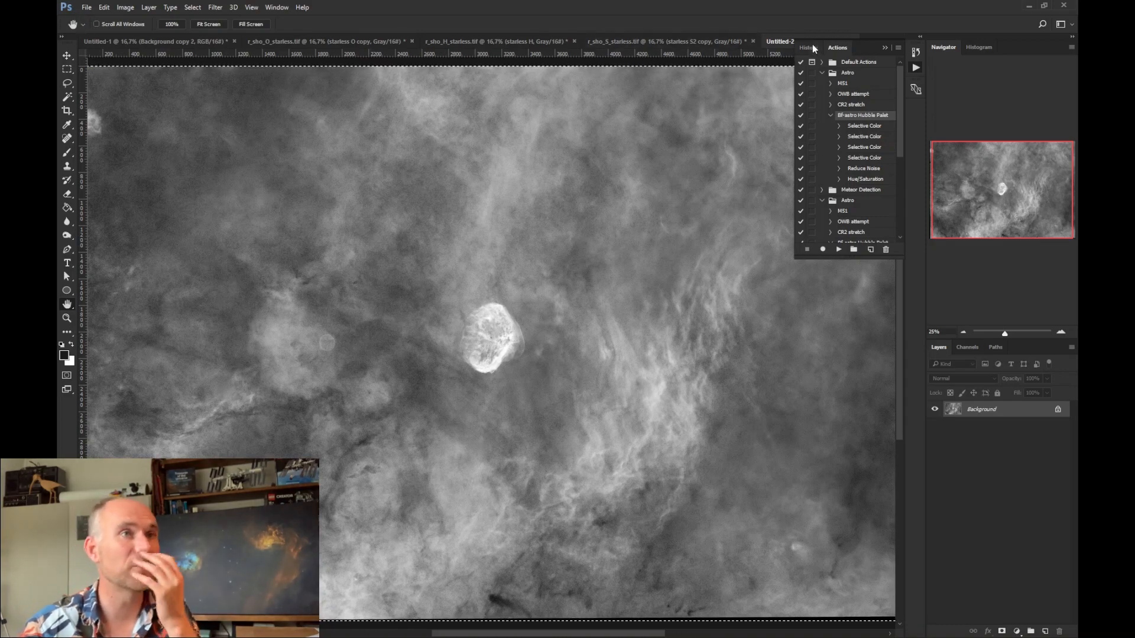
pyautogui.hotkey('ctrl', 'Tab')
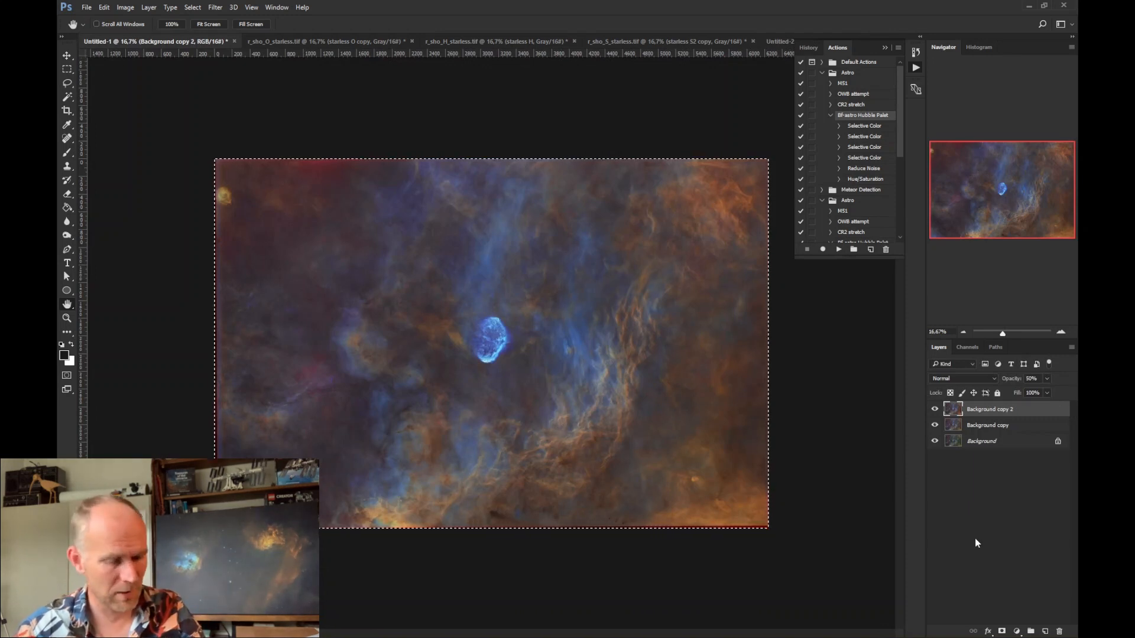
pyautogui.hotkey('ctrl', 'v')
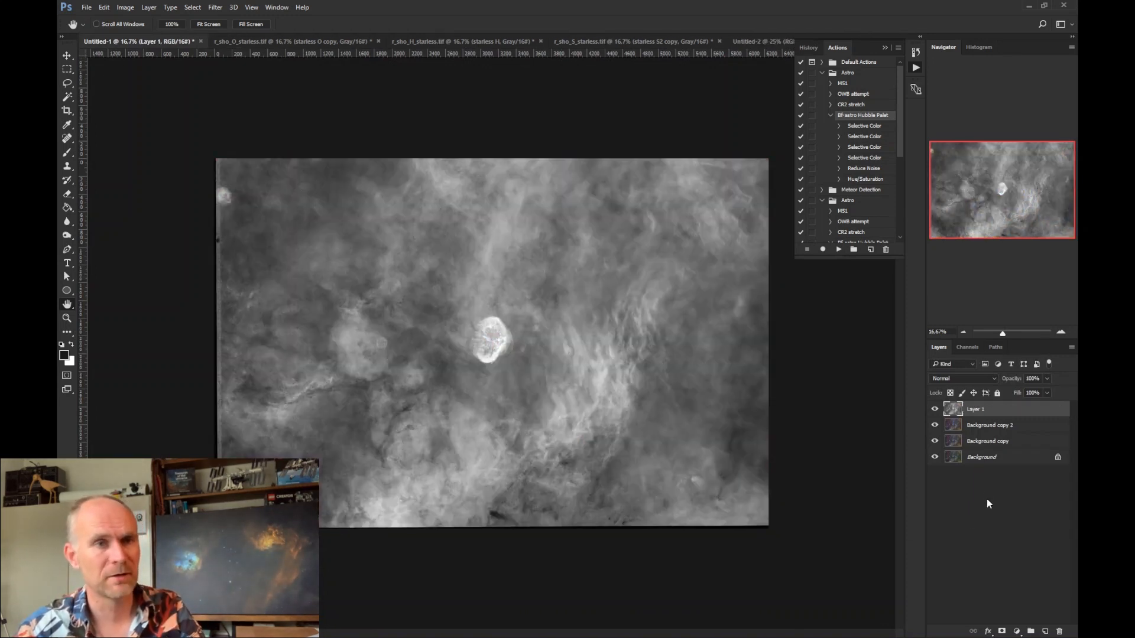
# Set the blending mode of Layer 1 to Luminosity and compare the image with the layer hidden and shown
pyautogui.click(935, 380)
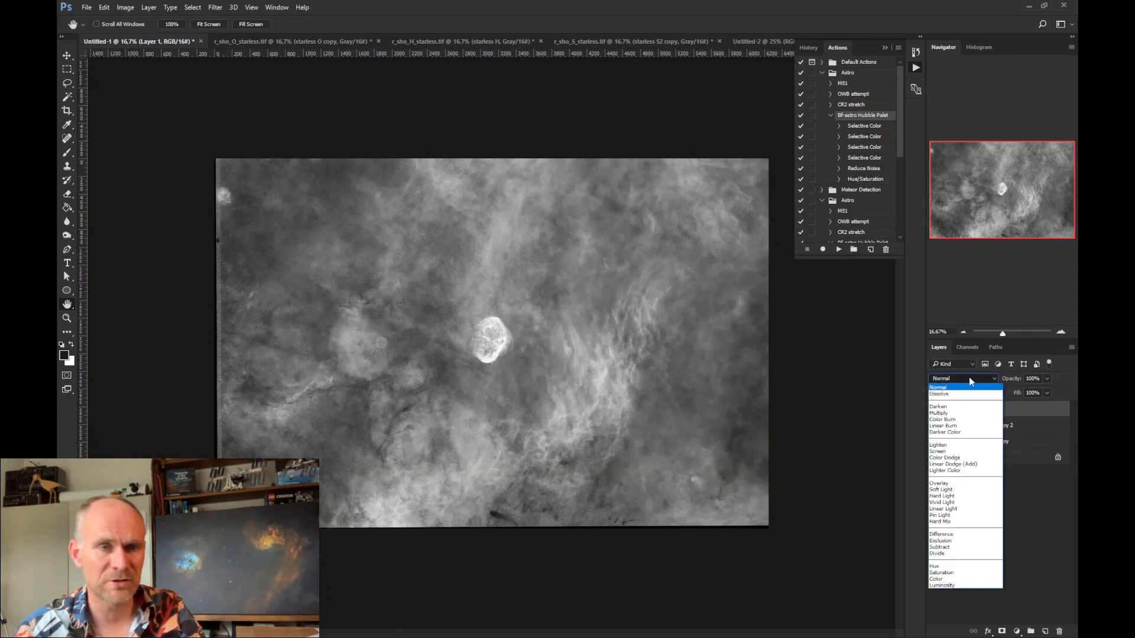
pyautogui.click(952, 584)
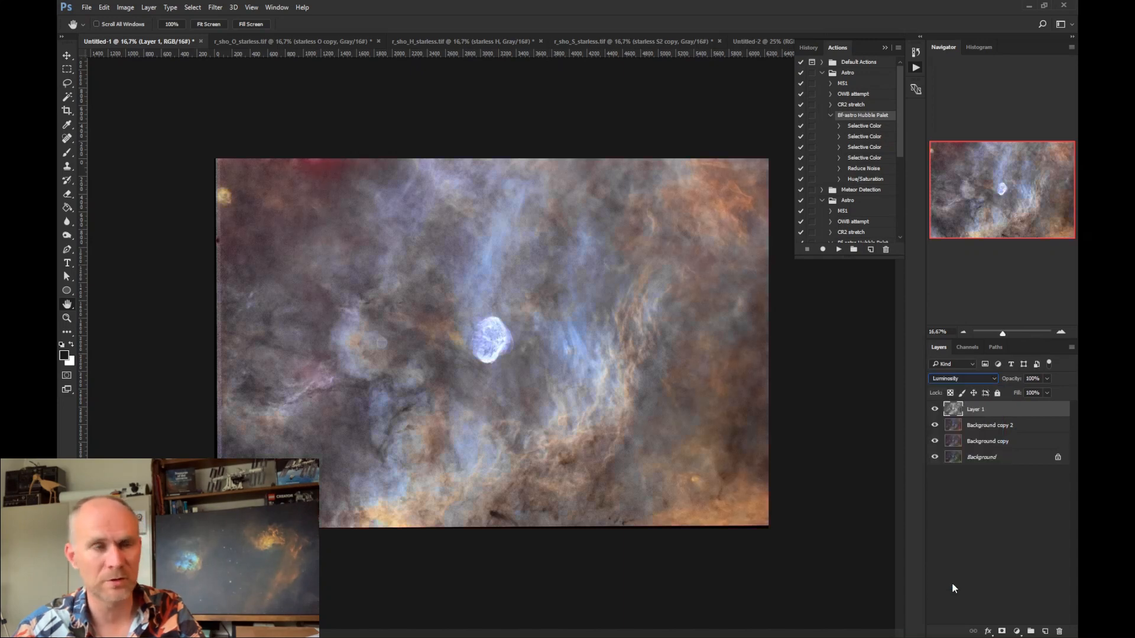
pyautogui.click(1060, 331)
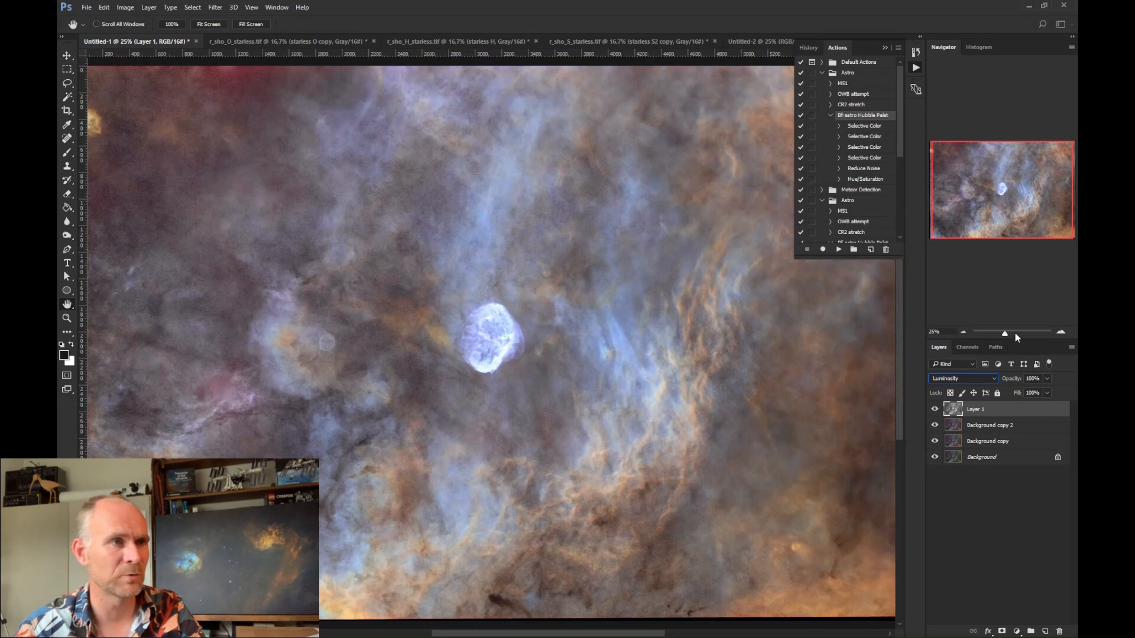
pyautogui.click(934, 411)
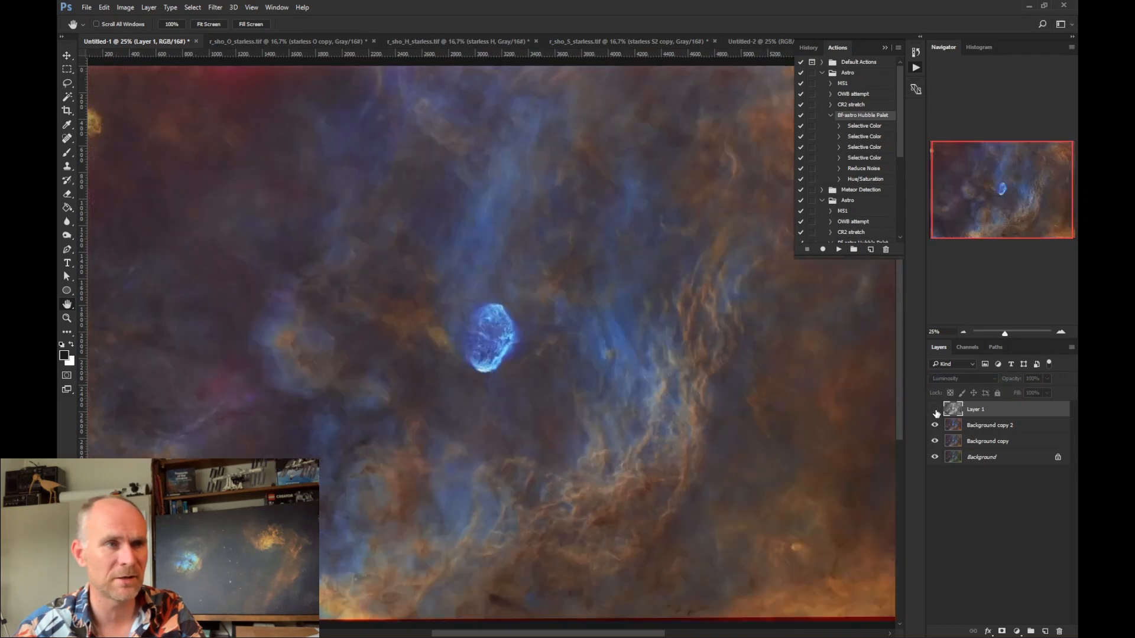
pyautogui.click(934, 410)
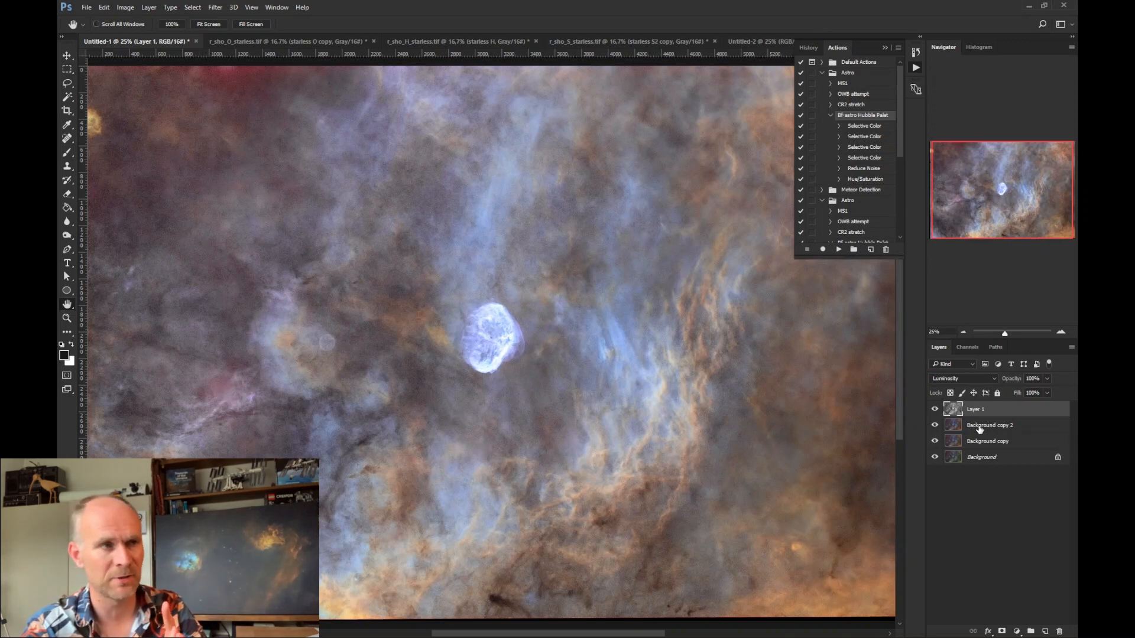
# Darken the shadows of Layer 1 with a Curves adjustment, using a point at Input 57 and Output 37
pyautogui.hotkey('ctrl', '-')
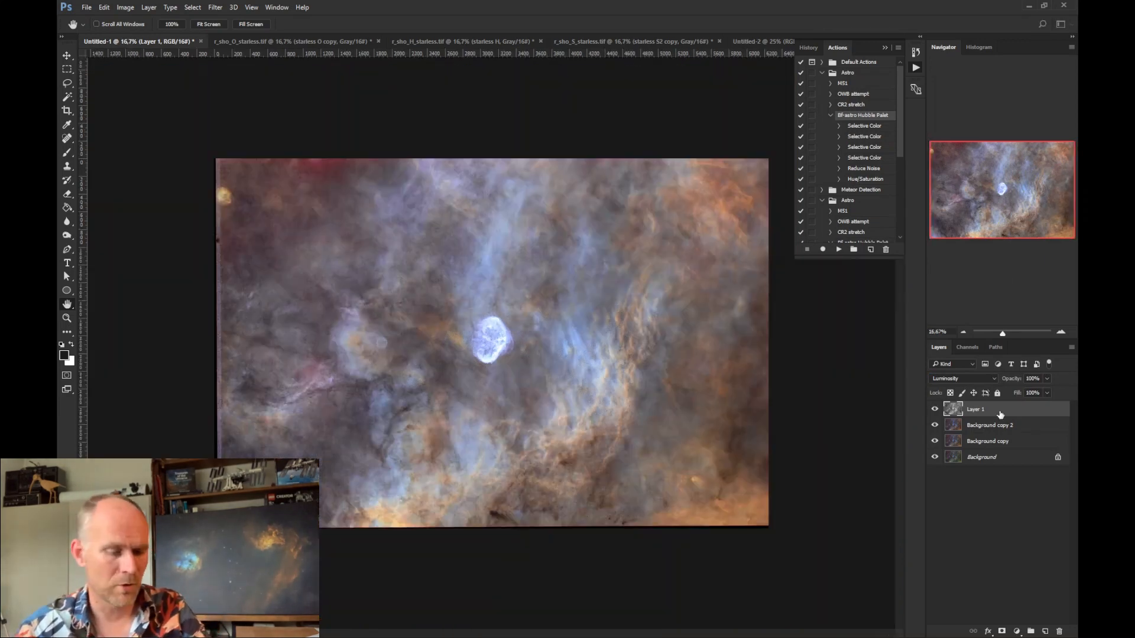
pyautogui.hotkey('ctrl', 'm')
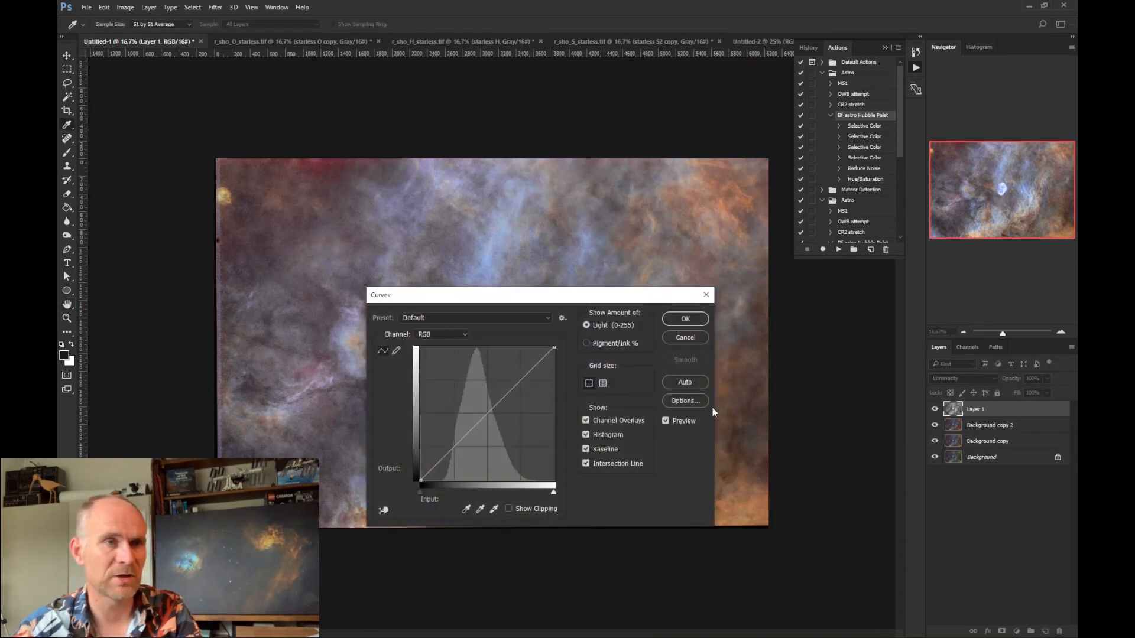
pyautogui.moveTo(546, 301); pyautogui.dragTo(720, 389)
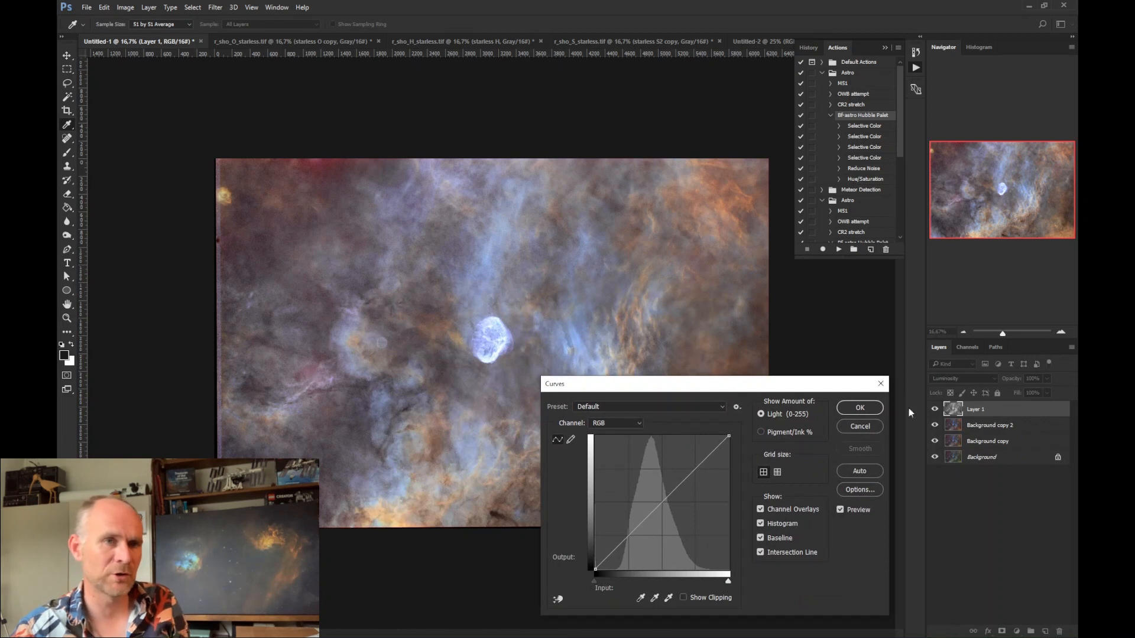
pyautogui.moveTo(624, 540); pyautogui.dragTo(625, 545)
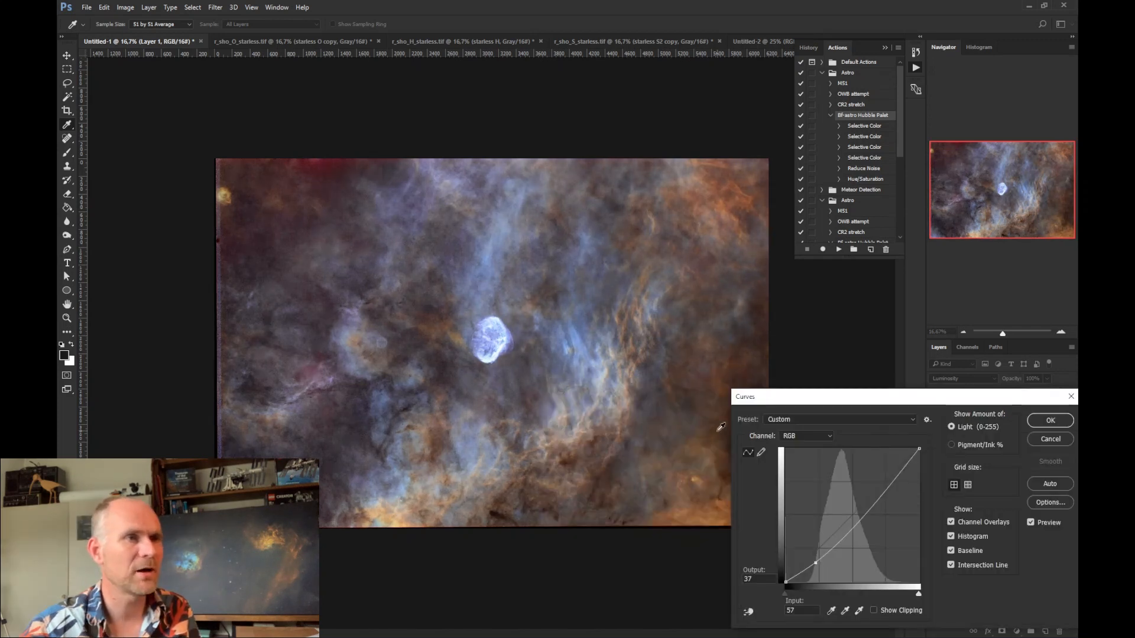
pyautogui.click(1050, 420)
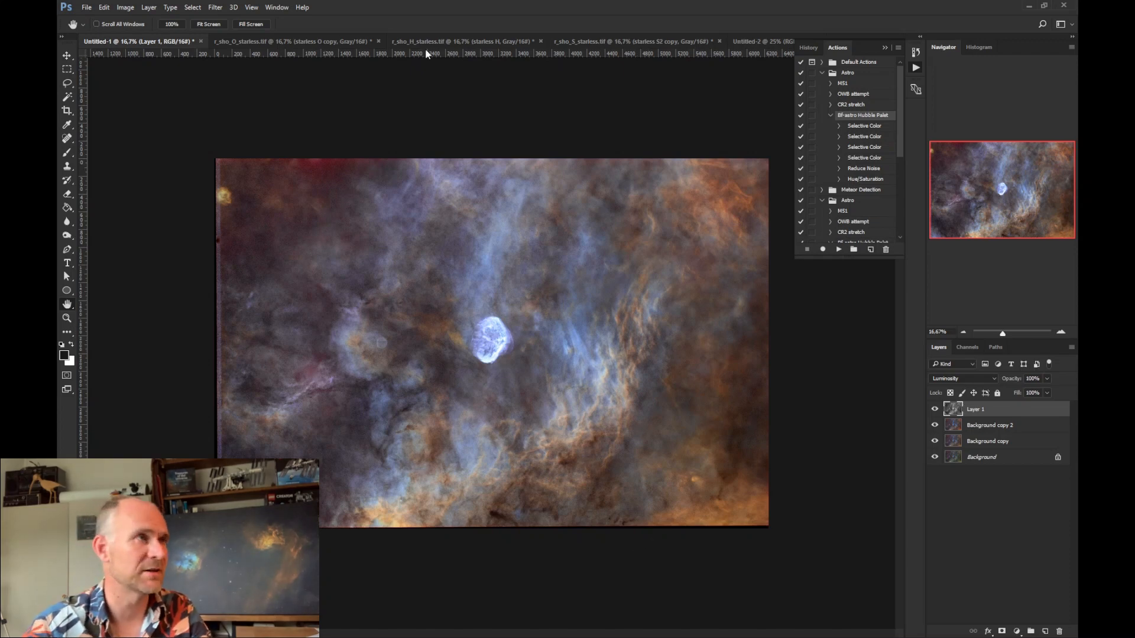
# Make the stars layer visible in each of the r_sho_O, r_sho_H and r_sho_S starless documents
pyautogui.click(254, 42)
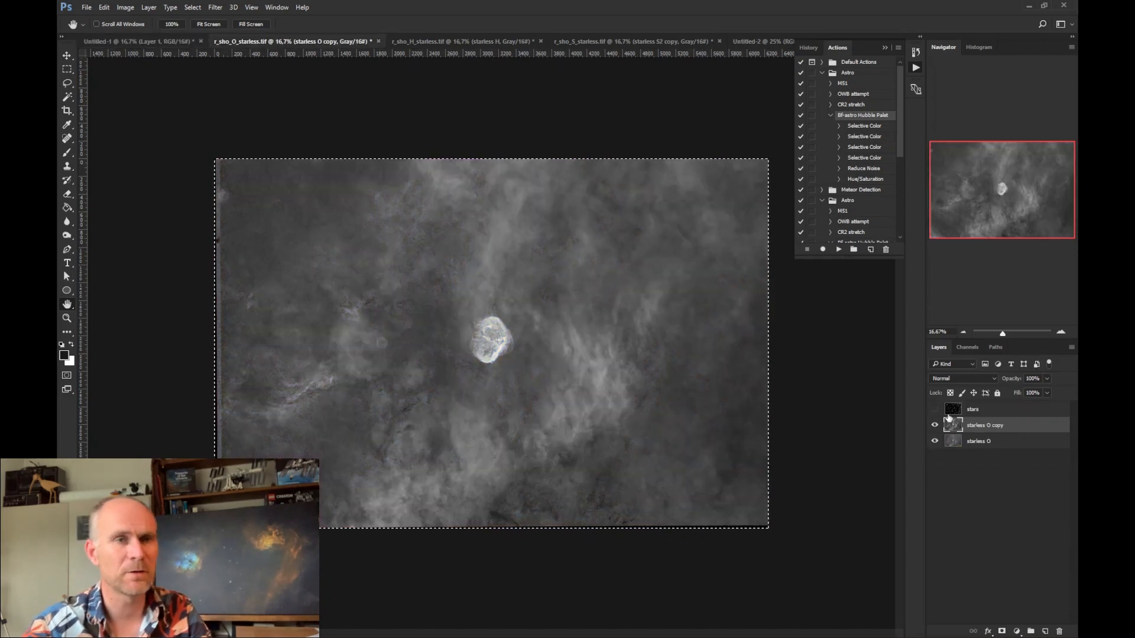
pyautogui.click(934, 409)
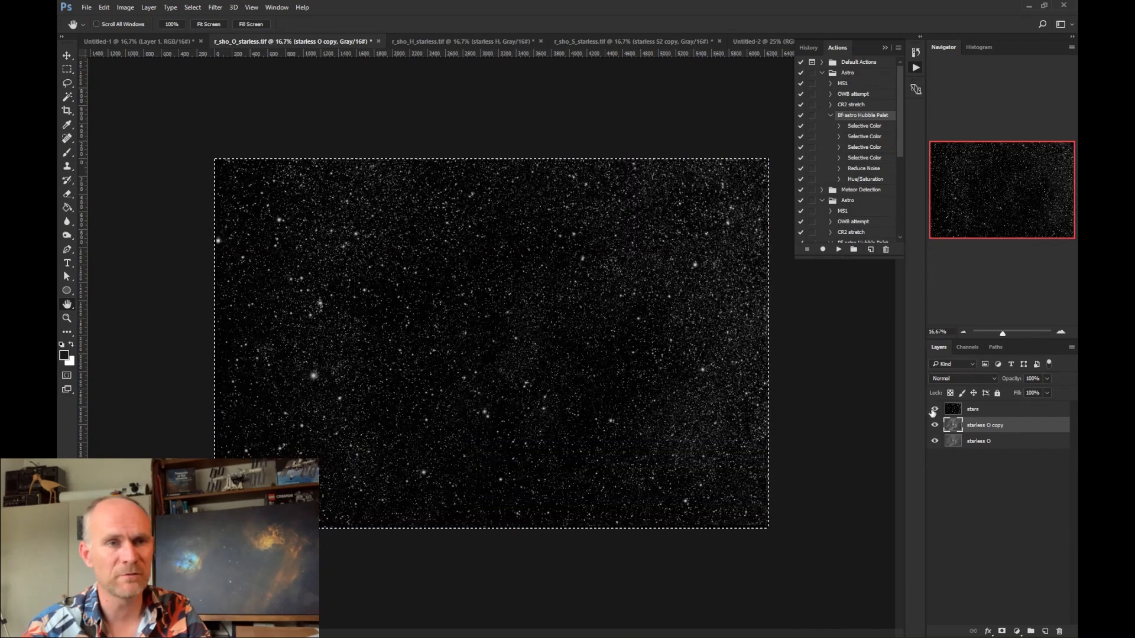
pyautogui.click(429, 40)
pyautogui.click(934, 409)
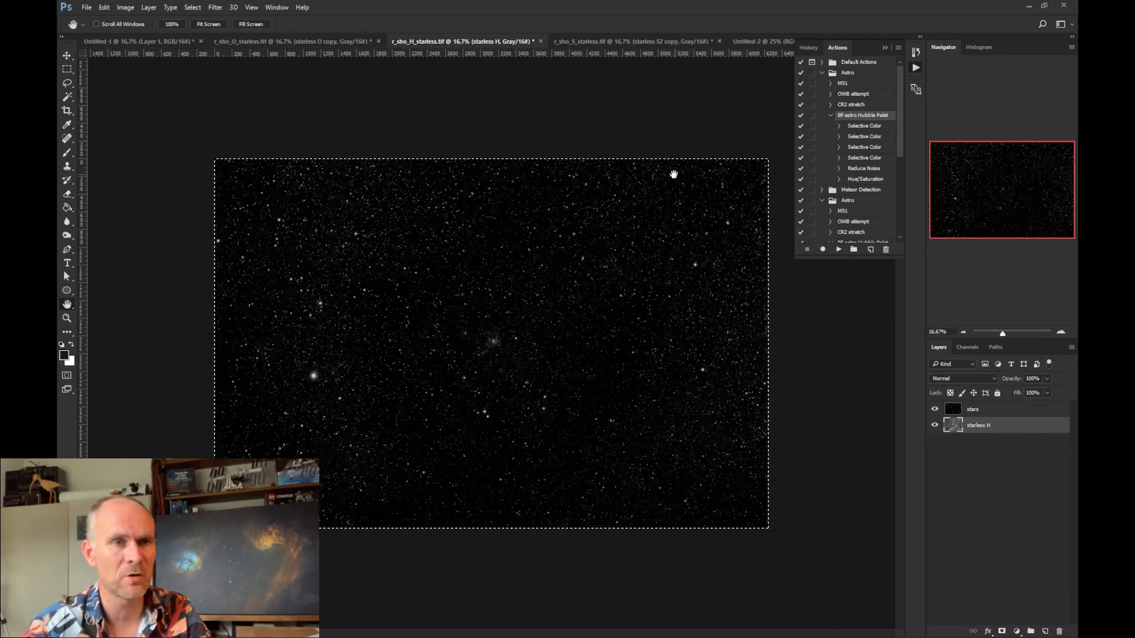
pyautogui.click(629, 42)
pyautogui.click(934, 409)
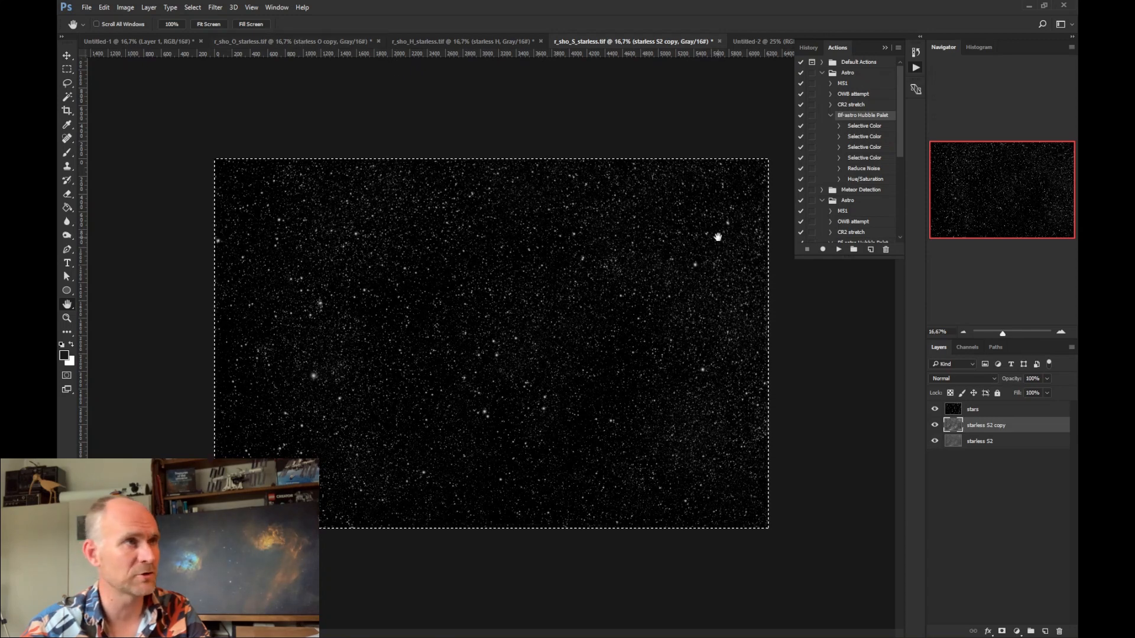
# Copy the merged star image of r_sho_S_starless.tif and create a new 6248 x 4176 pixel, 16-bit RGB Color document with black background
pyautogui.click(268, 43)
pyautogui.click(624, 43)
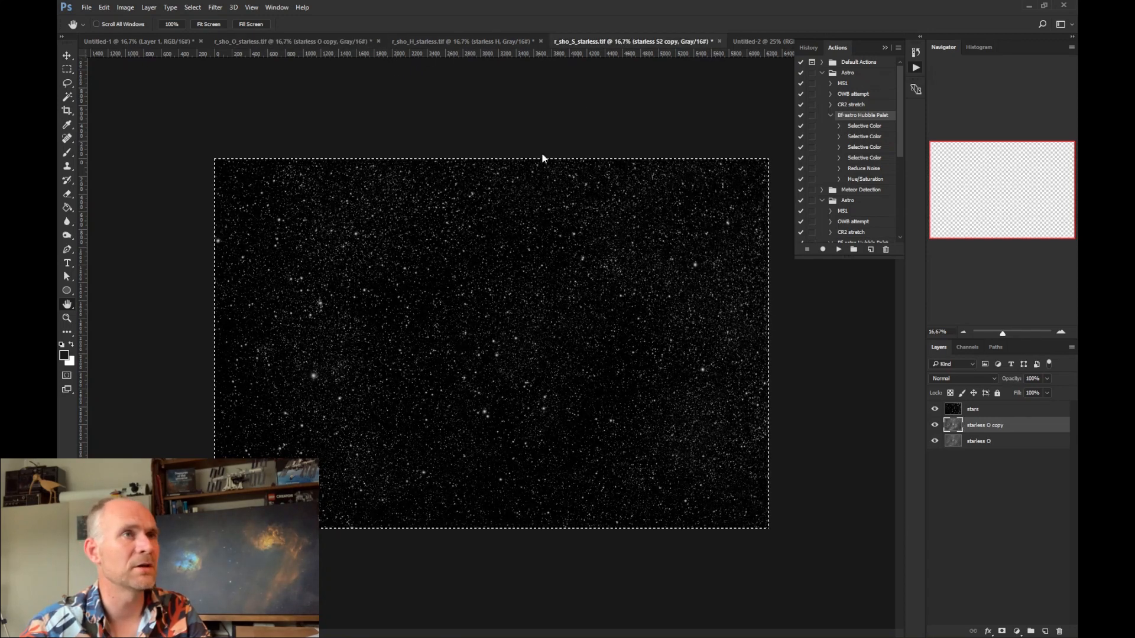
pyautogui.click(104, 8)
pyautogui.click(126, 92)
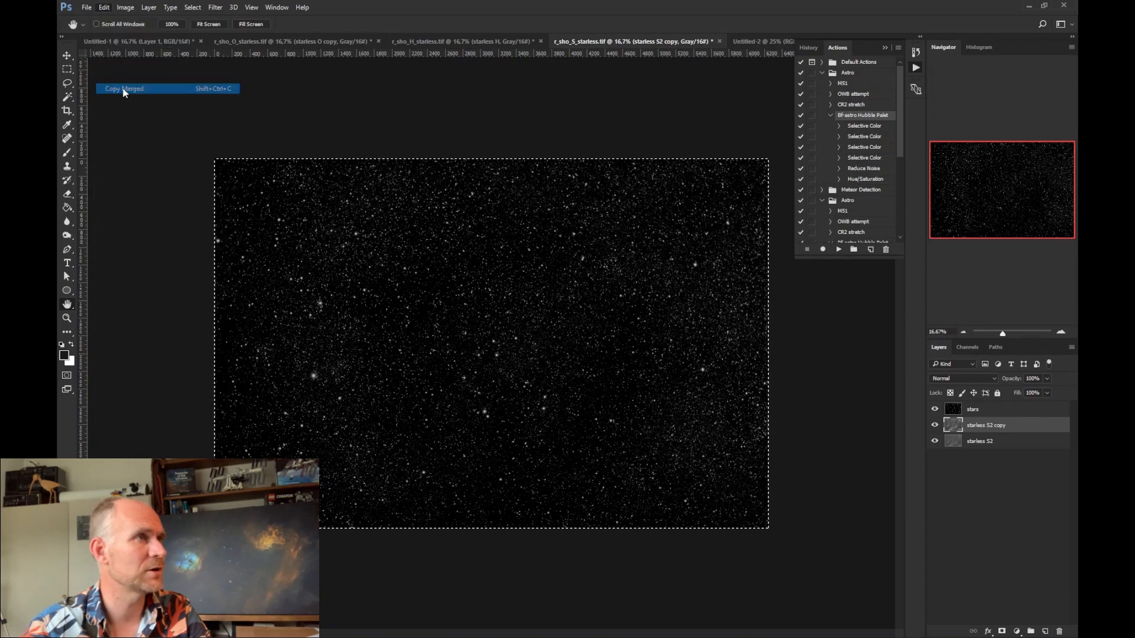
pyautogui.click(86, 8)
pyautogui.click(91, 19)
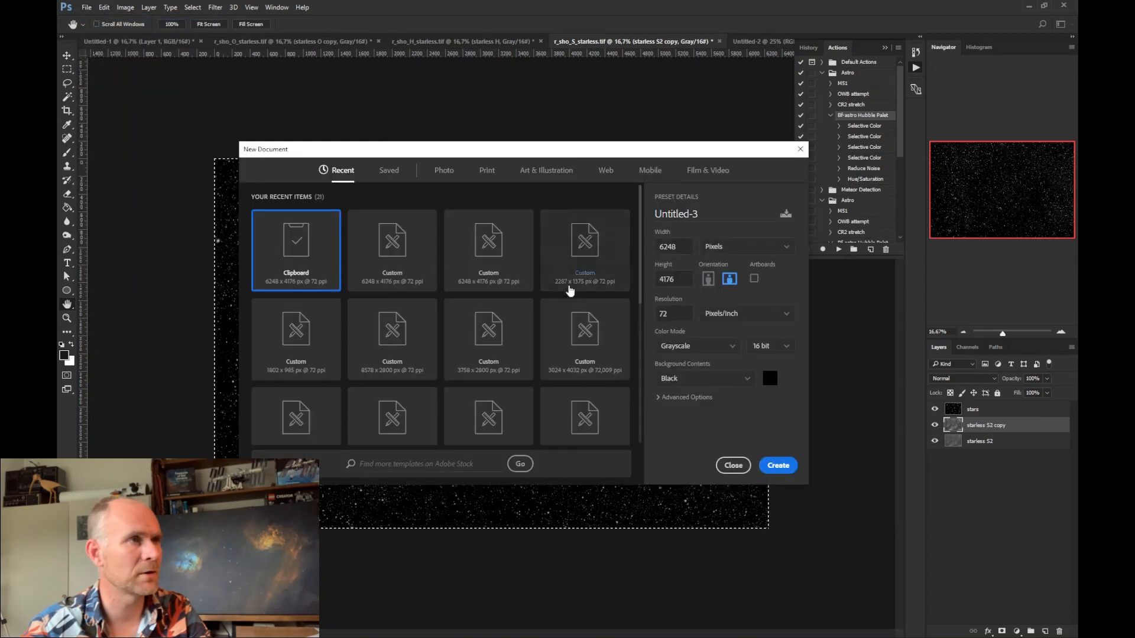
pyautogui.click(698, 348)
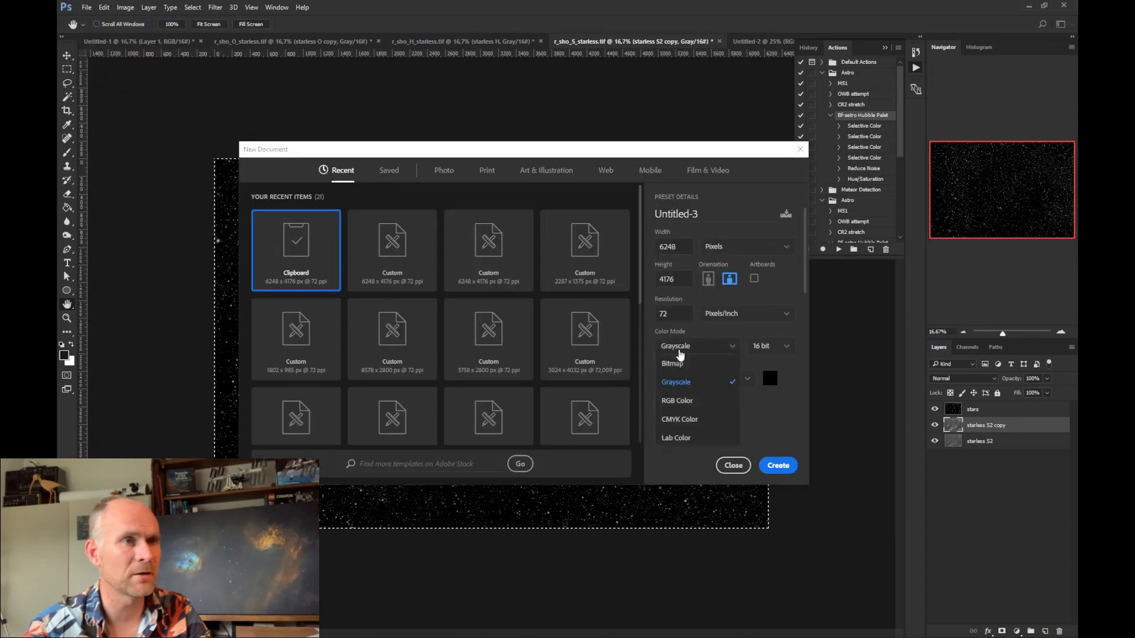
pyautogui.click(682, 402)
pyautogui.click(778, 465)
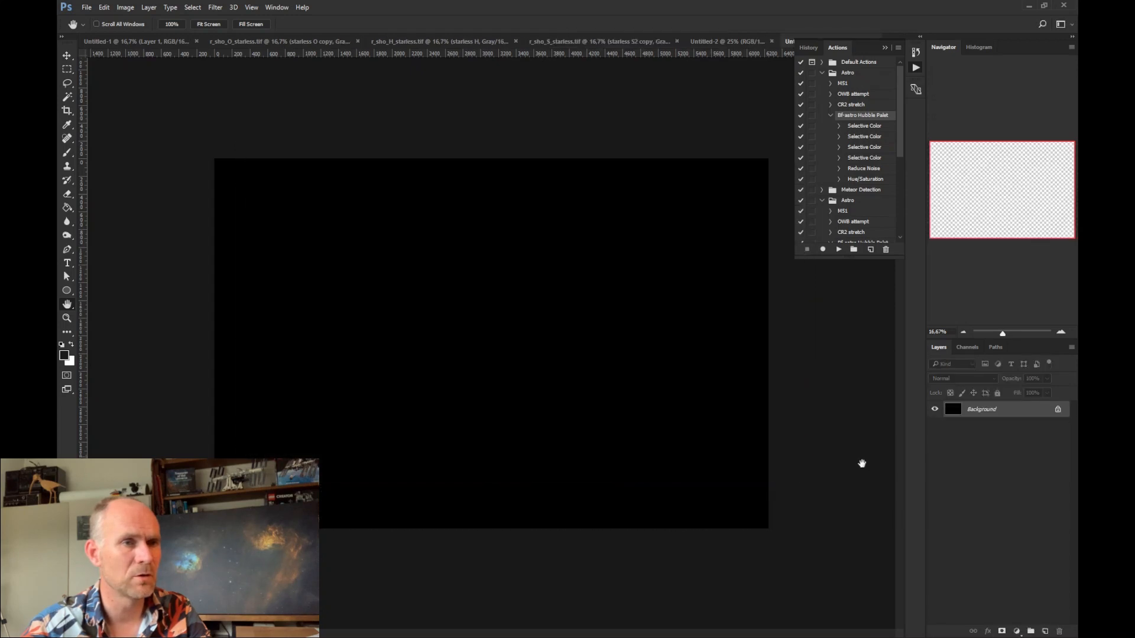
# Paste the copied S stars into the Red channel of the new document
pyautogui.click(966, 349)
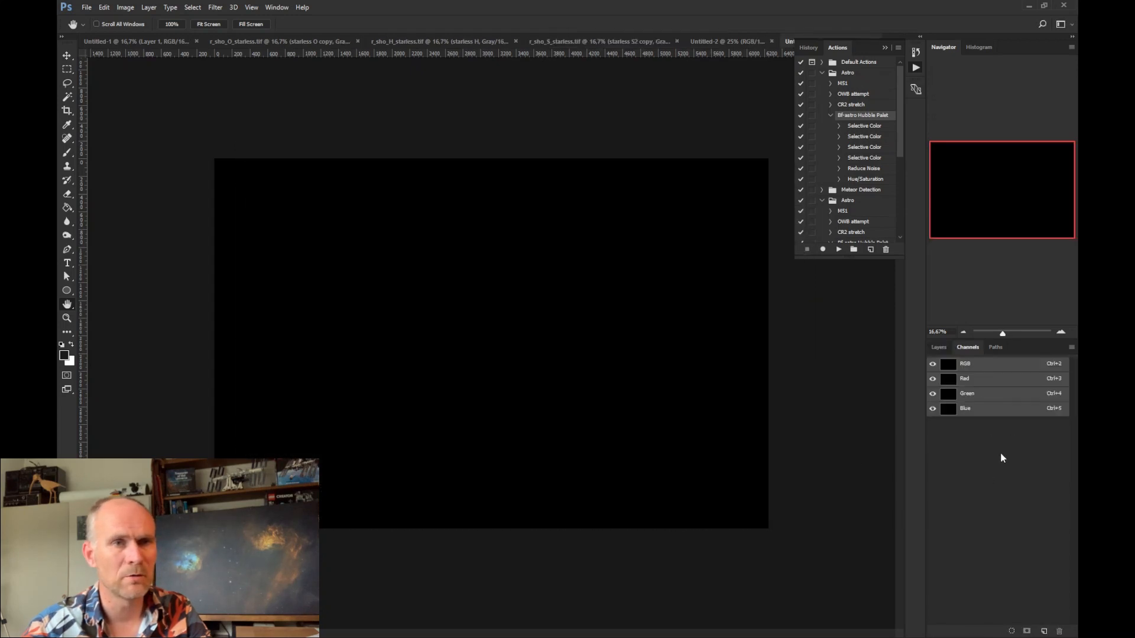
pyautogui.click(981, 379)
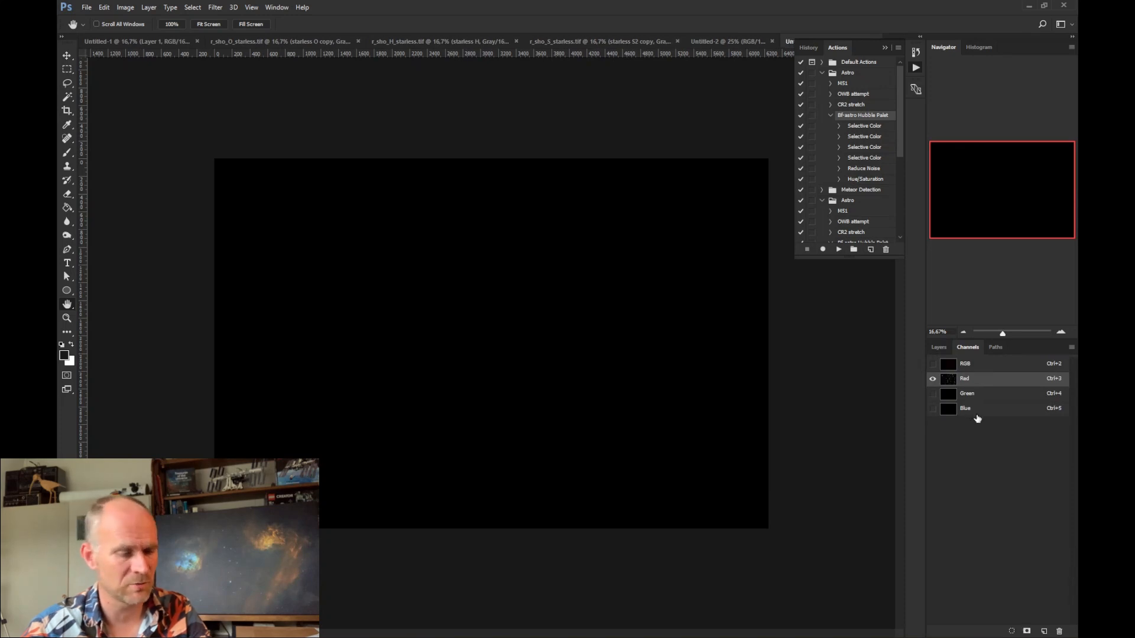
pyautogui.hotkey('ctrl', 'v')
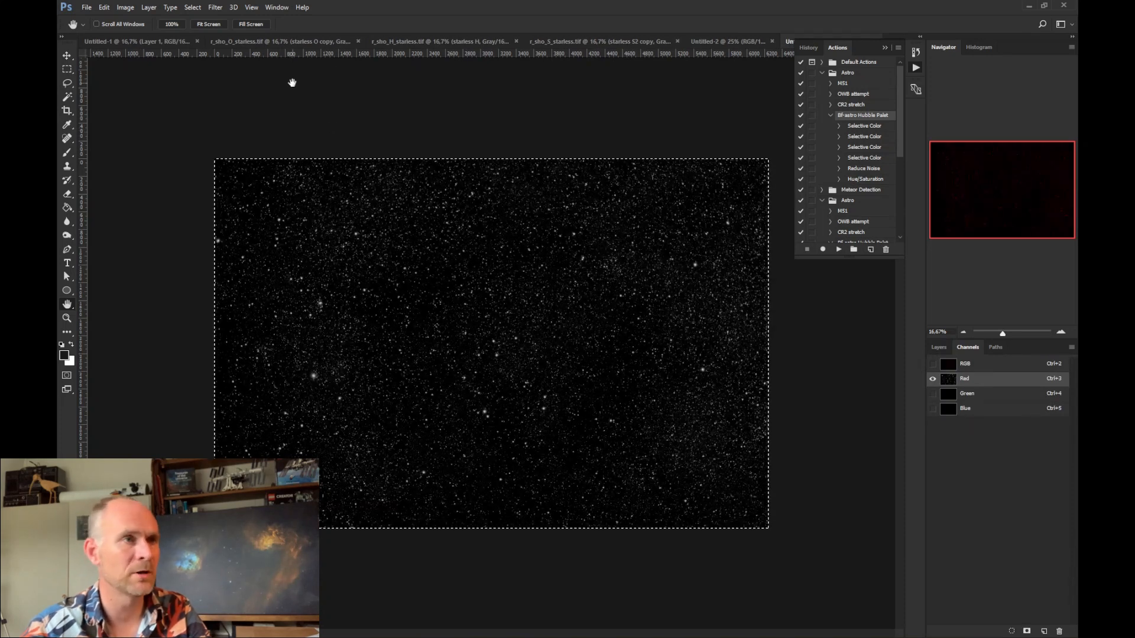
# Copy the merged star image of r_sho_H_starless.tif and paste it into the Green channel of Untitled-3
pyautogui.click(406, 43)
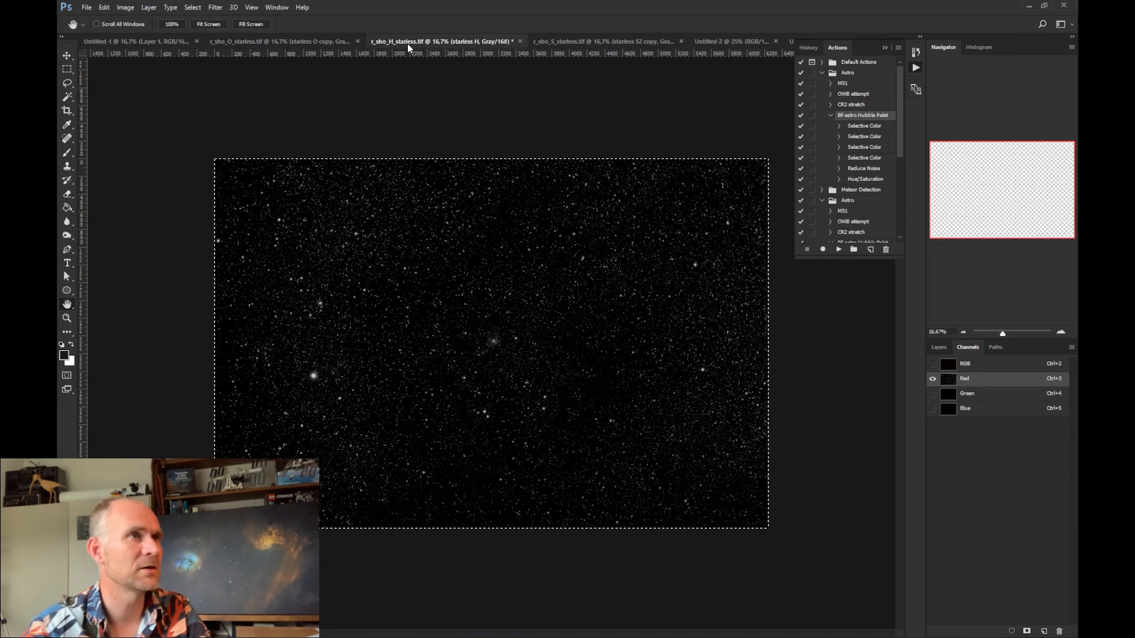
pyautogui.click(104, 7)
pyautogui.click(124, 89)
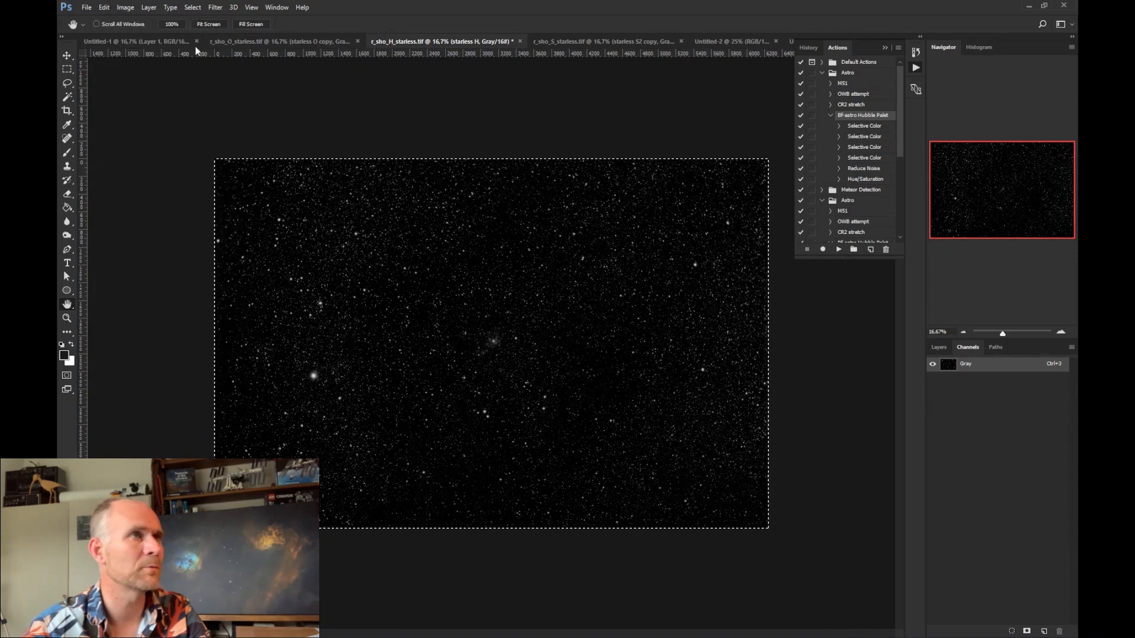
pyautogui.click(884, 47)
pyautogui.click(818, 43)
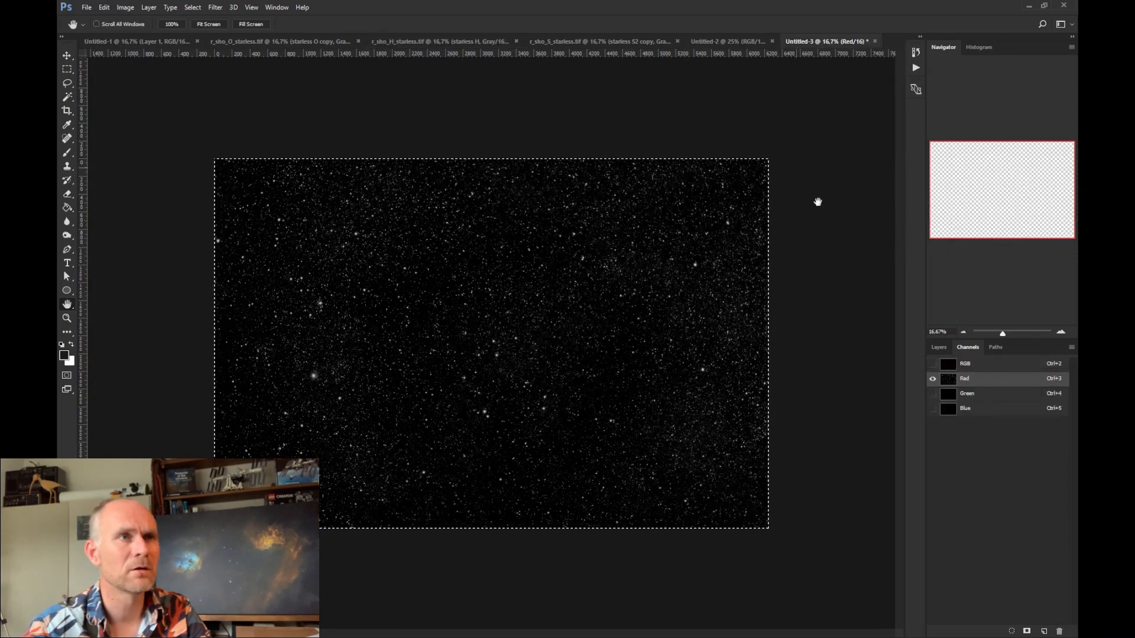
pyautogui.click(974, 395)
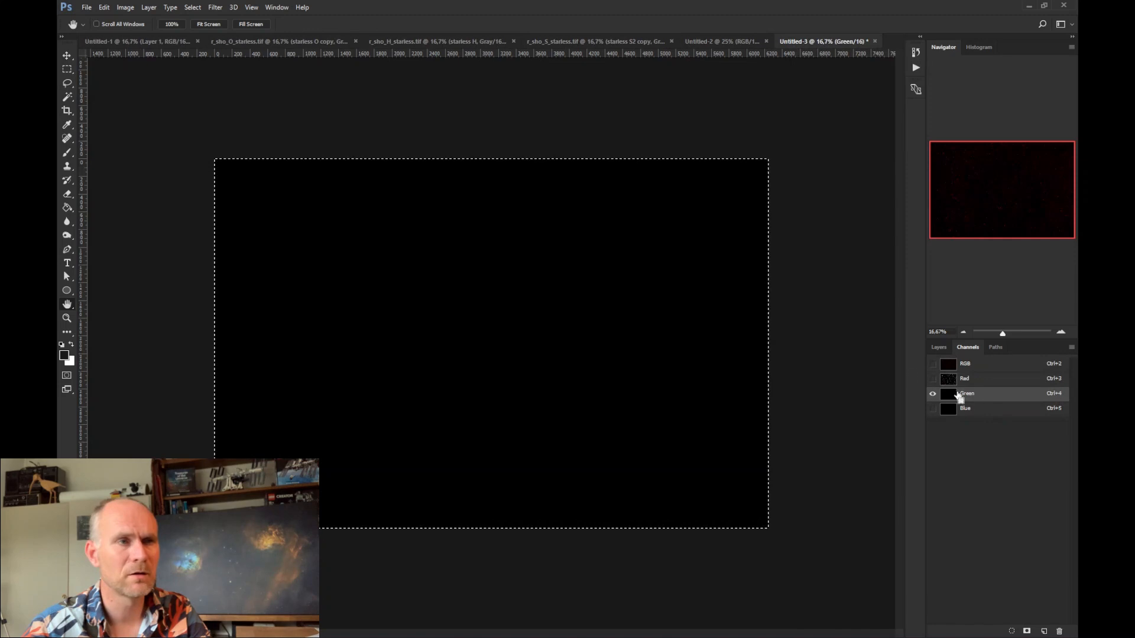
pyautogui.hotkey('ctrl', 'v')
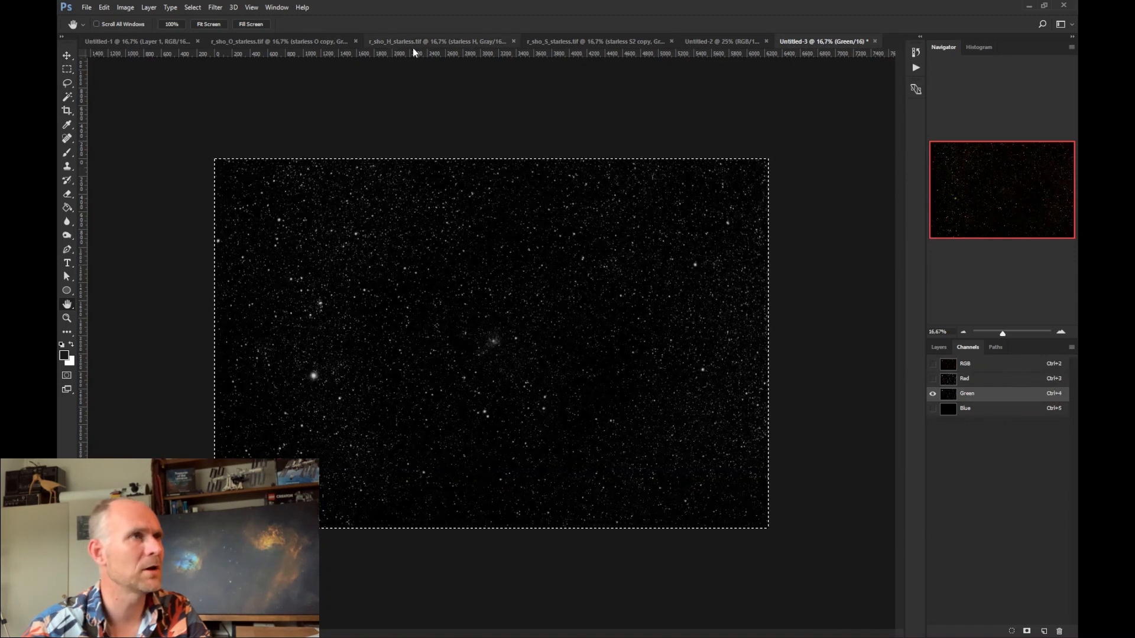
# Copy the merged star image of r_sho_O_starless.tif, paste it into the Blue channel of Untitled-3, and display the RGB composite
pyautogui.click(260, 42)
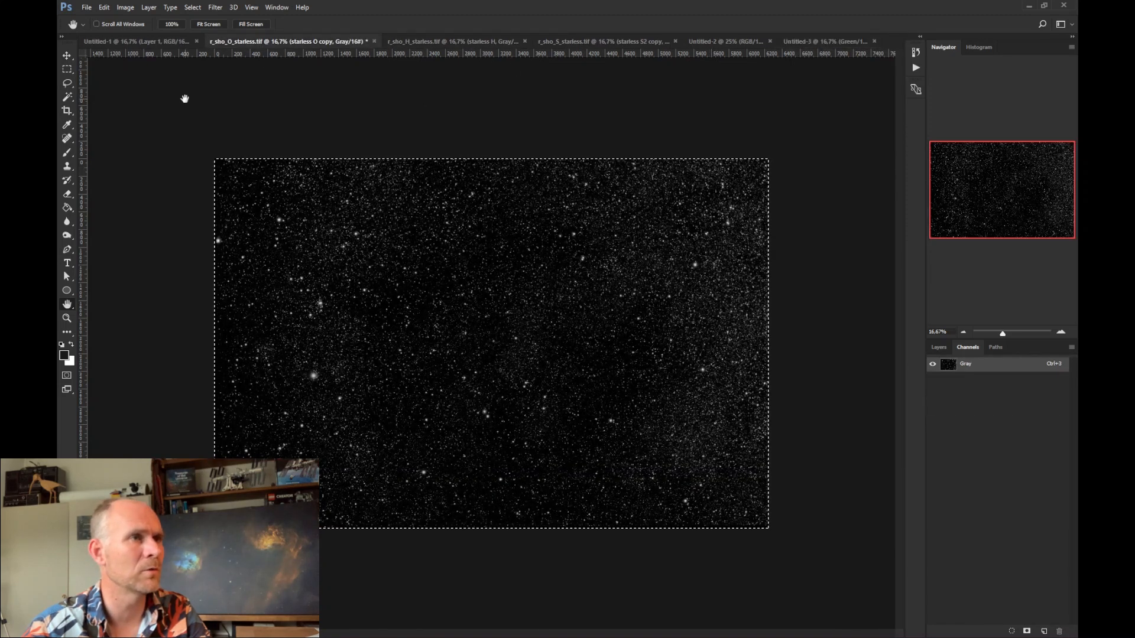
pyautogui.click(104, 7)
pyautogui.click(113, 84)
pyautogui.click(825, 41)
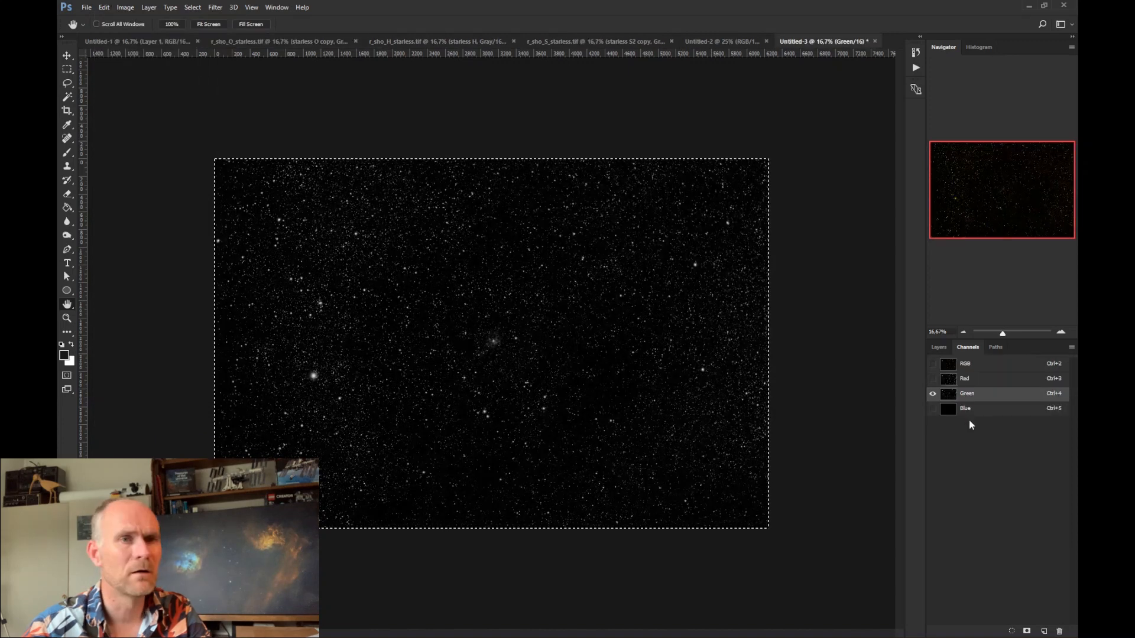
pyautogui.click(968, 409)
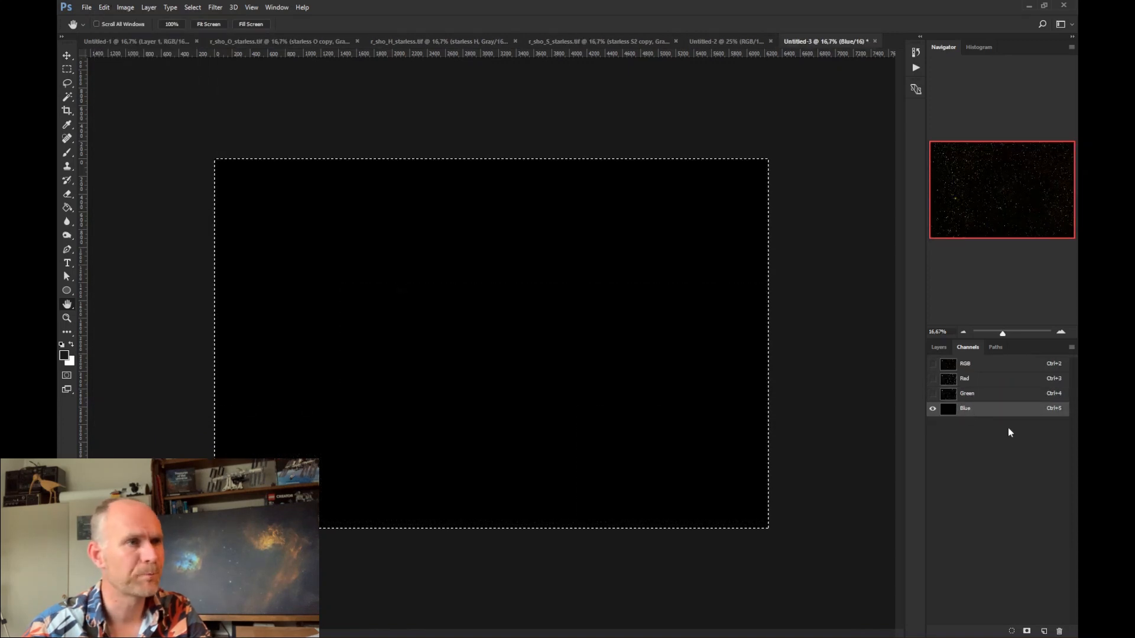
pyautogui.hotkey('ctrl', 'v')
pyautogui.click(969, 364)
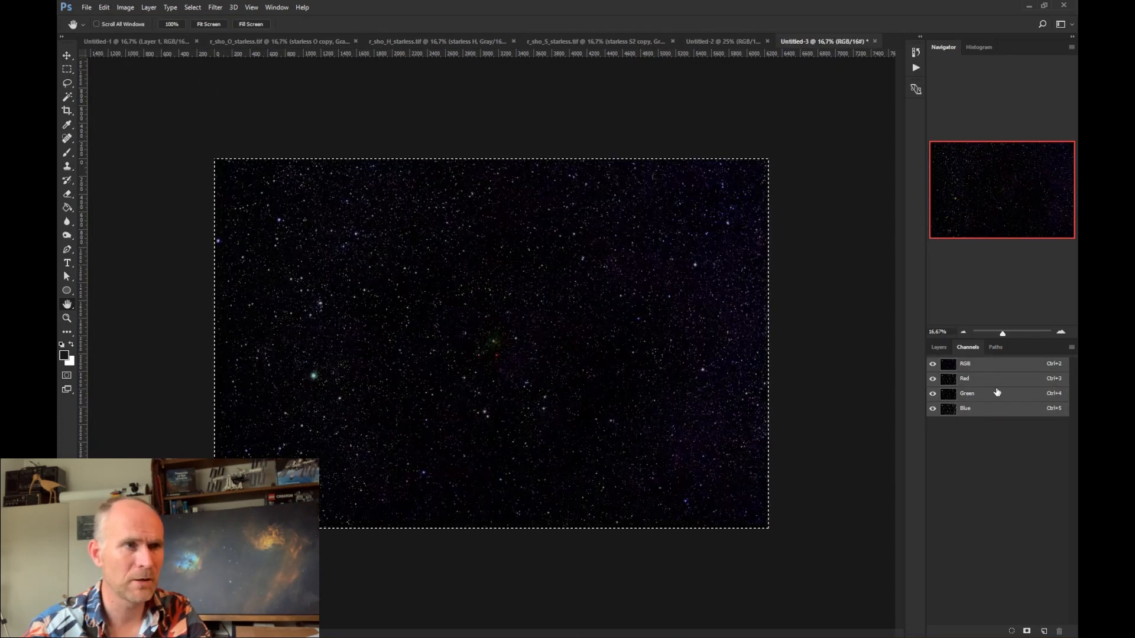
# Duplicate the Background layer of Untitled-3 and invert the colours of the copy
pyautogui.click(937, 347)
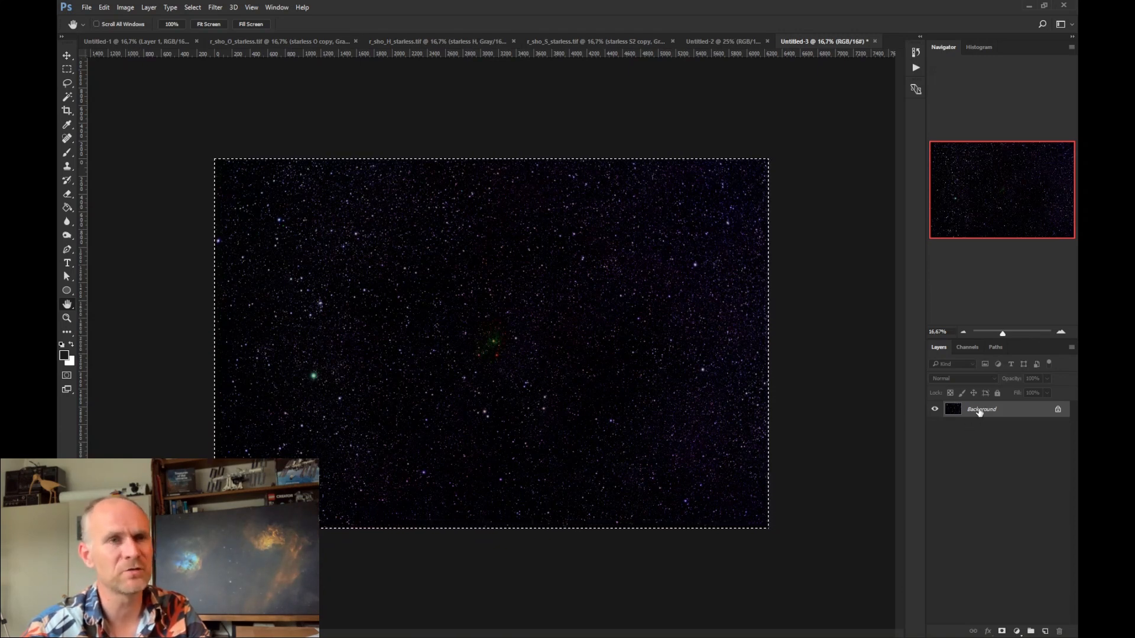
pyautogui.moveTo(980, 412); pyautogui.dragTo(1044, 631)
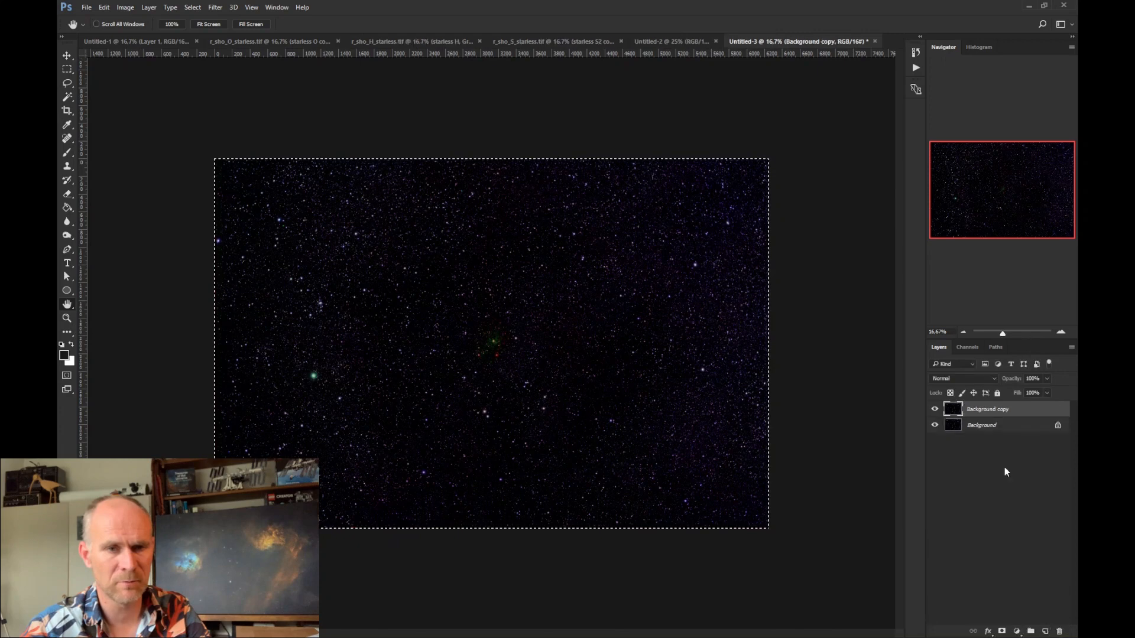
pyautogui.click(125, 8)
pyautogui.moveTo(137, 35)
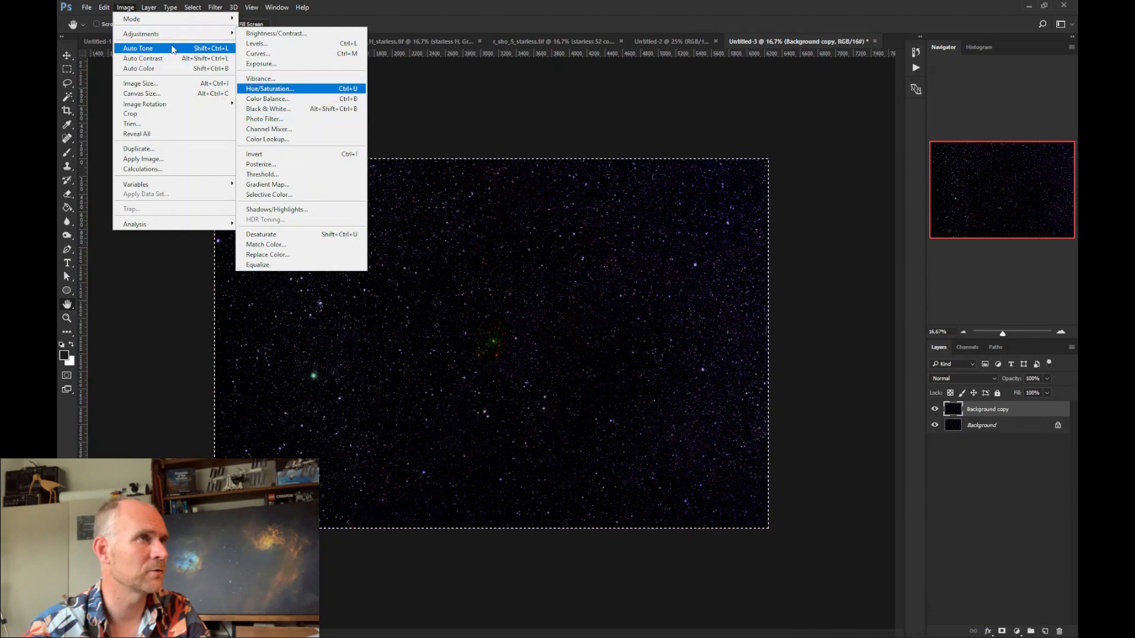
pyautogui.moveTo(170, 40)
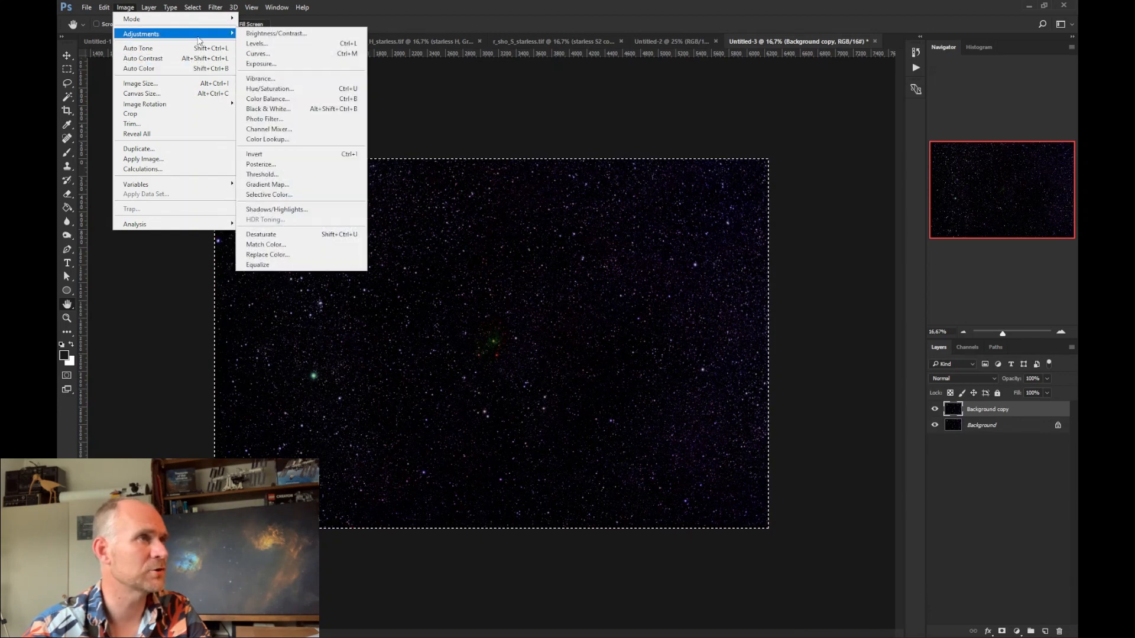
pyautogui.click(274, 155)
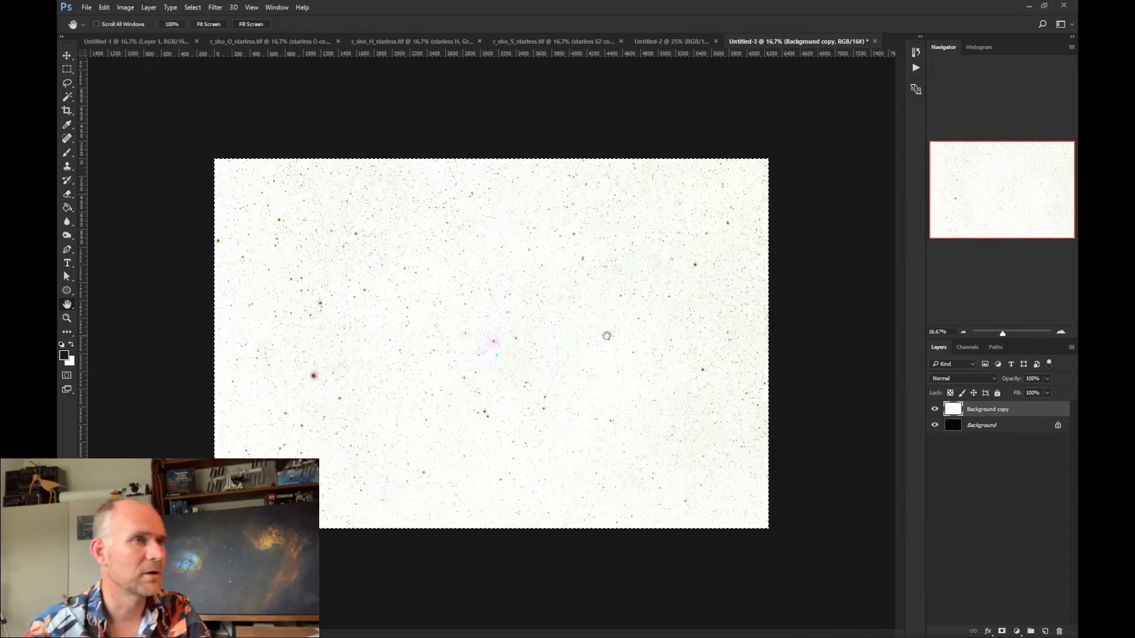
# Remove the green cast from the inverted star layer with the DeepSkyColors HLVG filter at Strong
pyautogui.click(1062, 332)
pyautogui.click(1061, 332)
pyautogui.click(1062, 332)
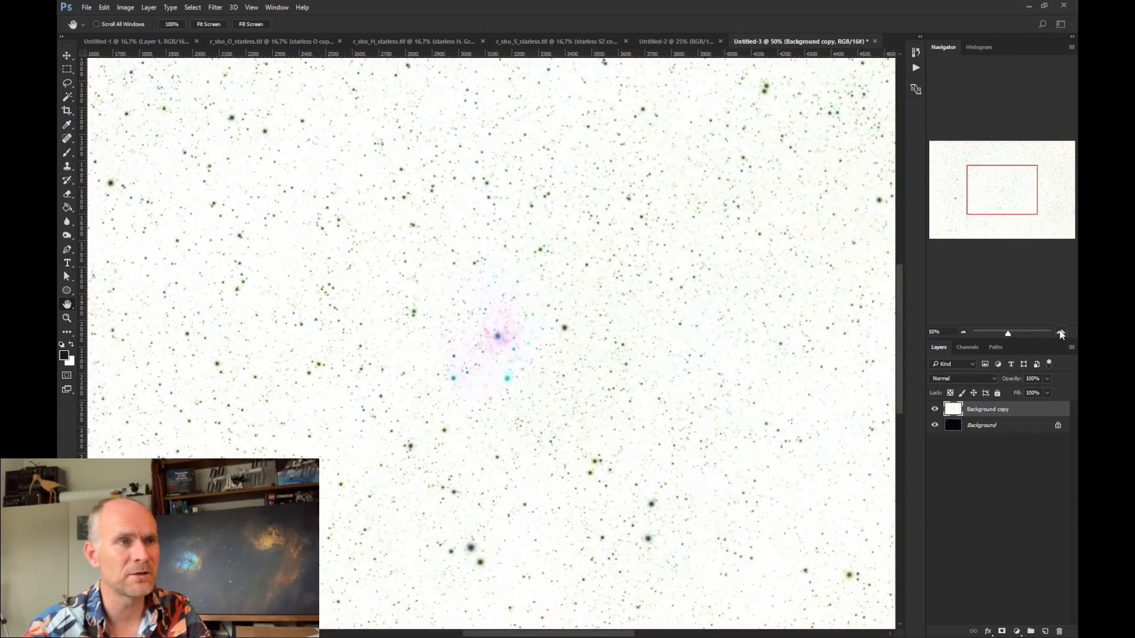
pyautogui.click(1061, 331)
pyautogui.click(1061, 332)
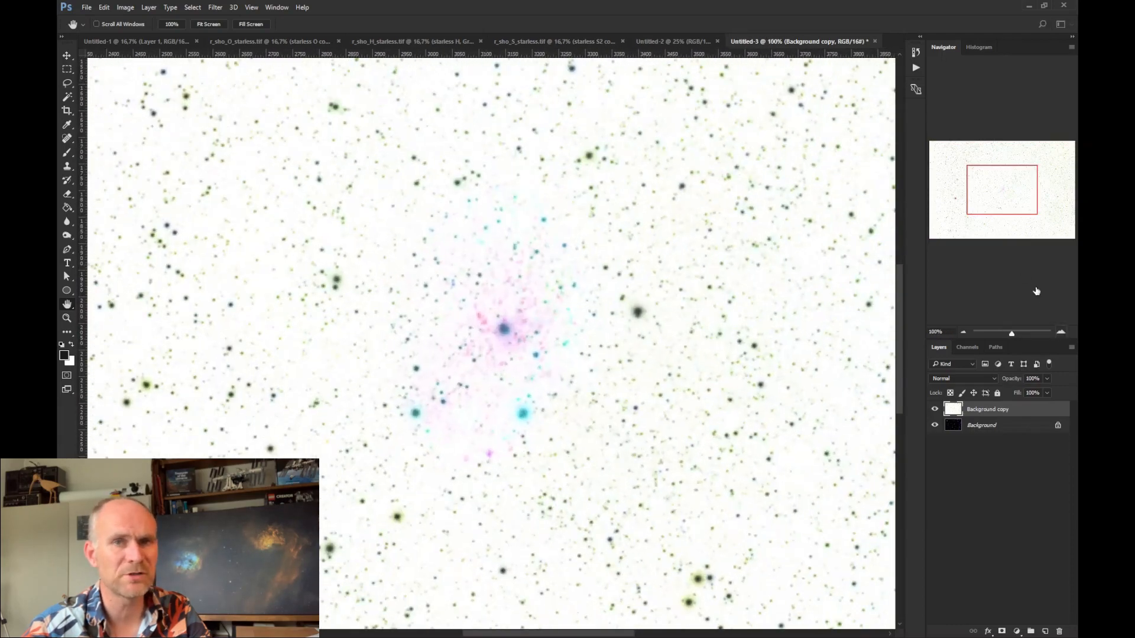
pyautogui.moveTo(999, 194); pyautogui.dragTo(967, 182)
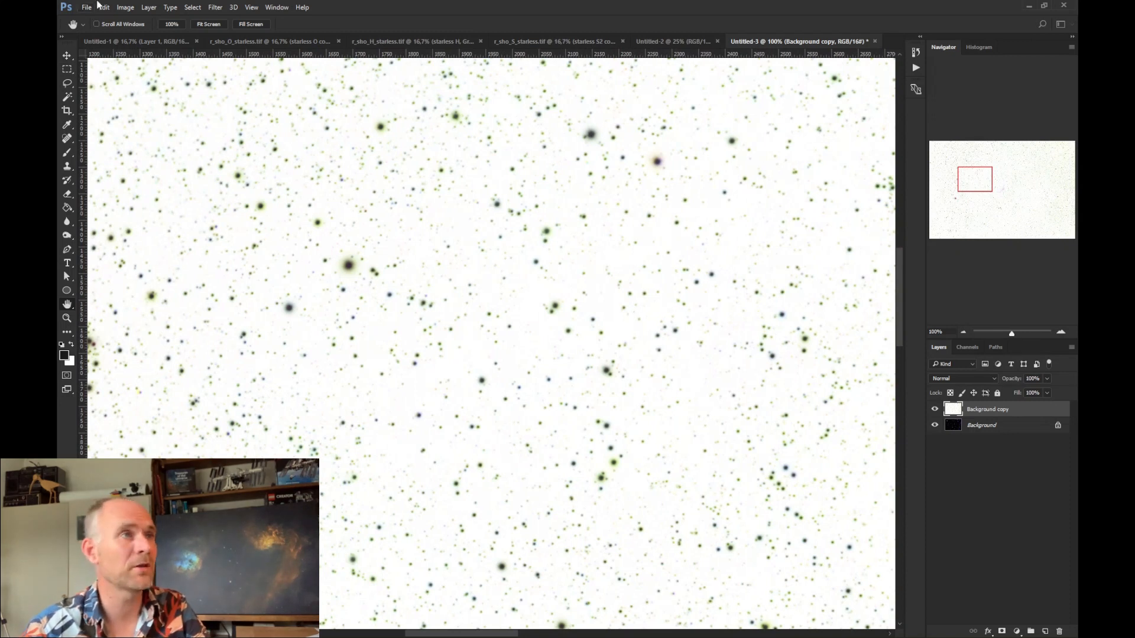
pyautogui.click(223, 9)
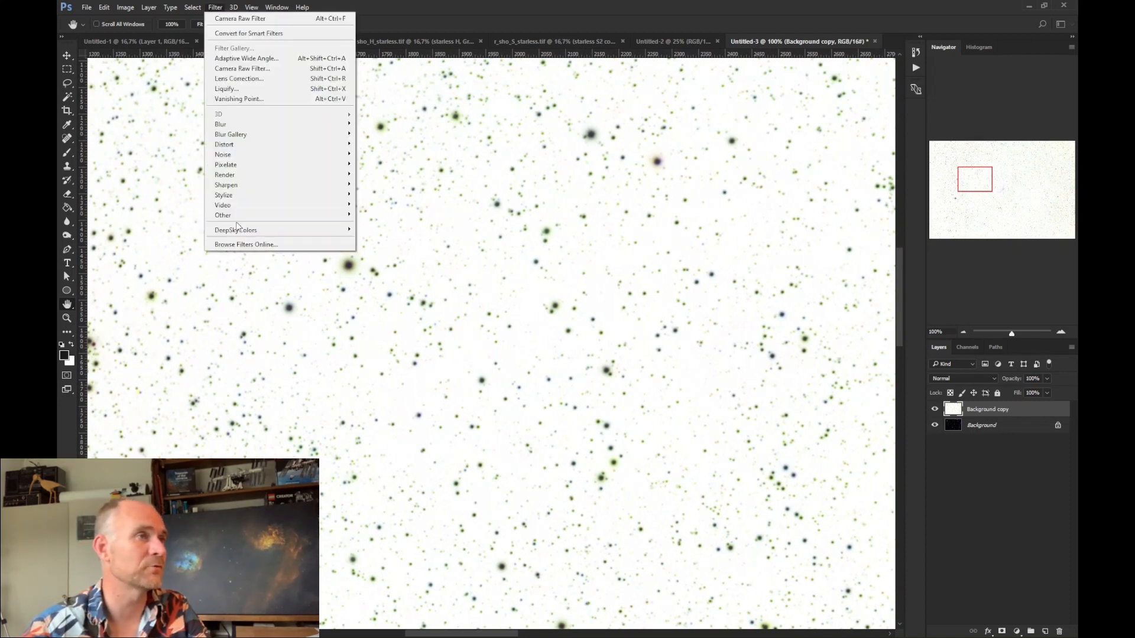
pyautogui.moveTo(275, 232)
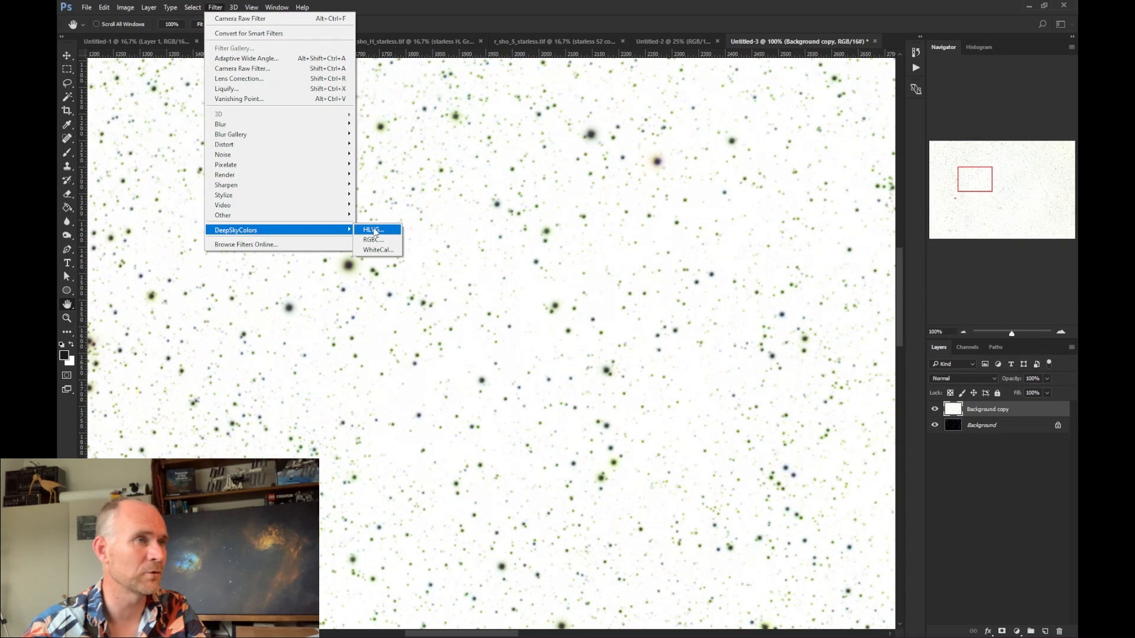
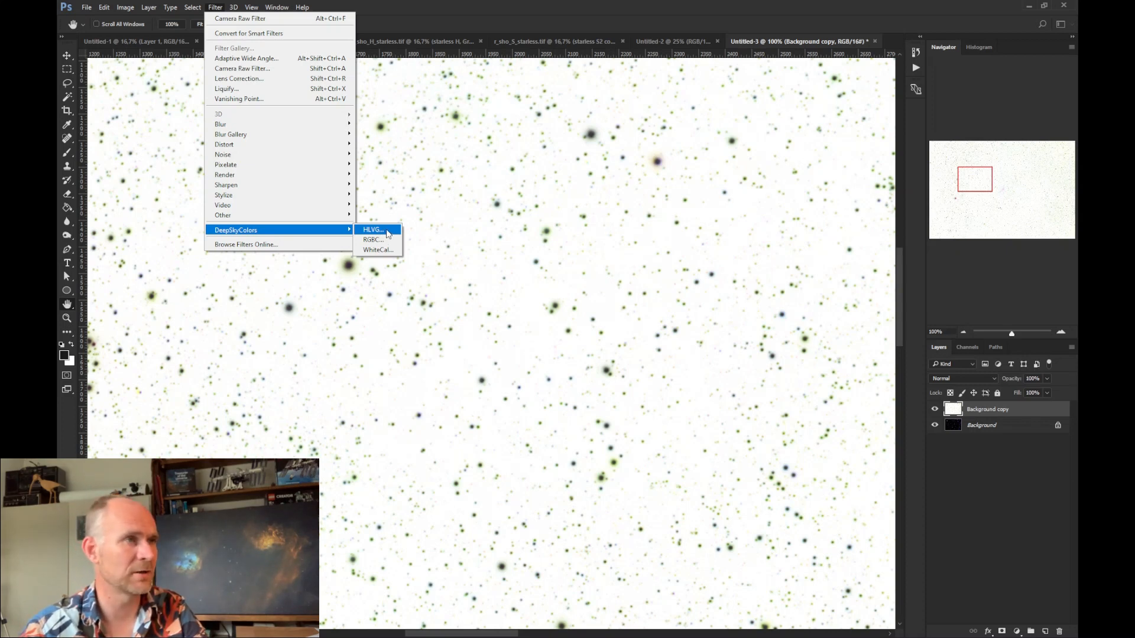
pyautogui.click(388, 235)
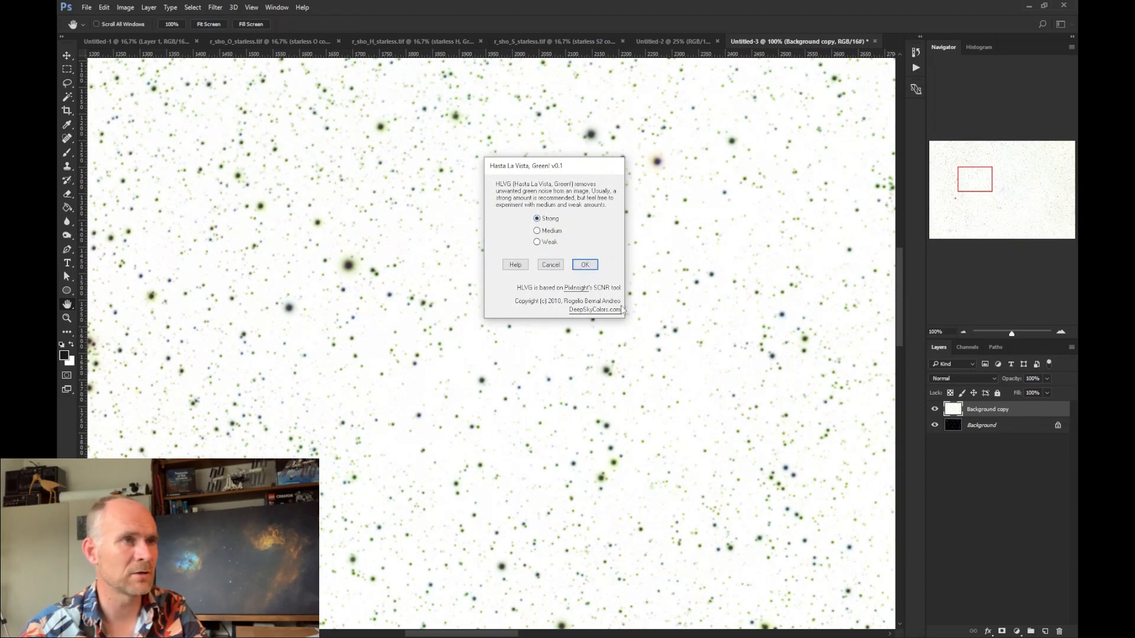
pyautogui.click(584, 265)
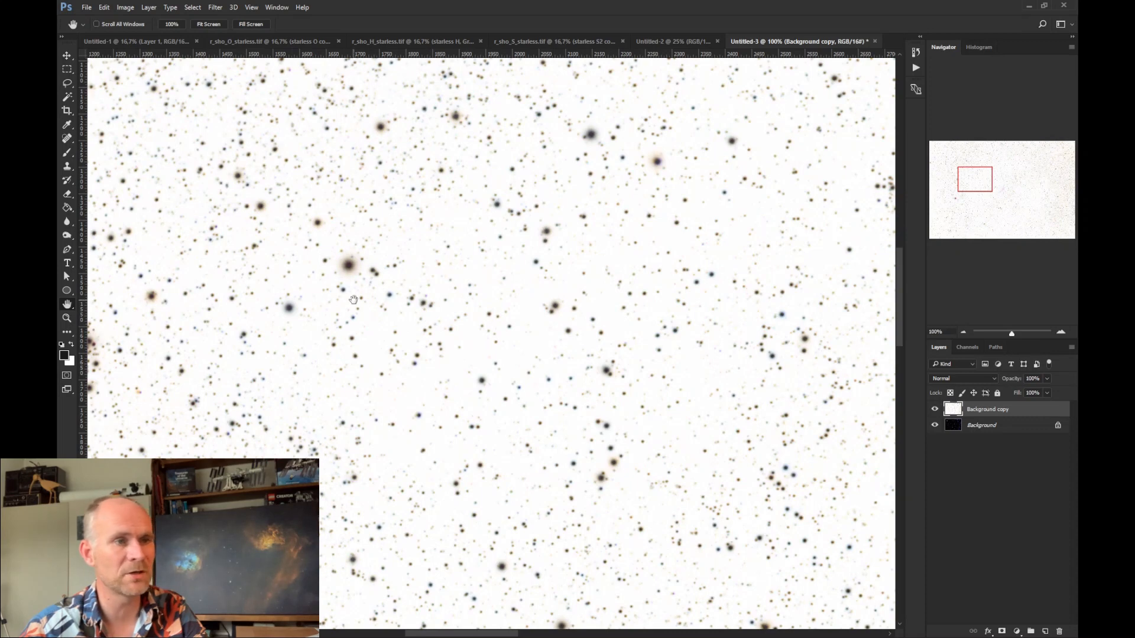
# Invert the Background copy layer back to white stars on a black background
pyautogui.click(963, 332)
pyautogui.click(963, 333)
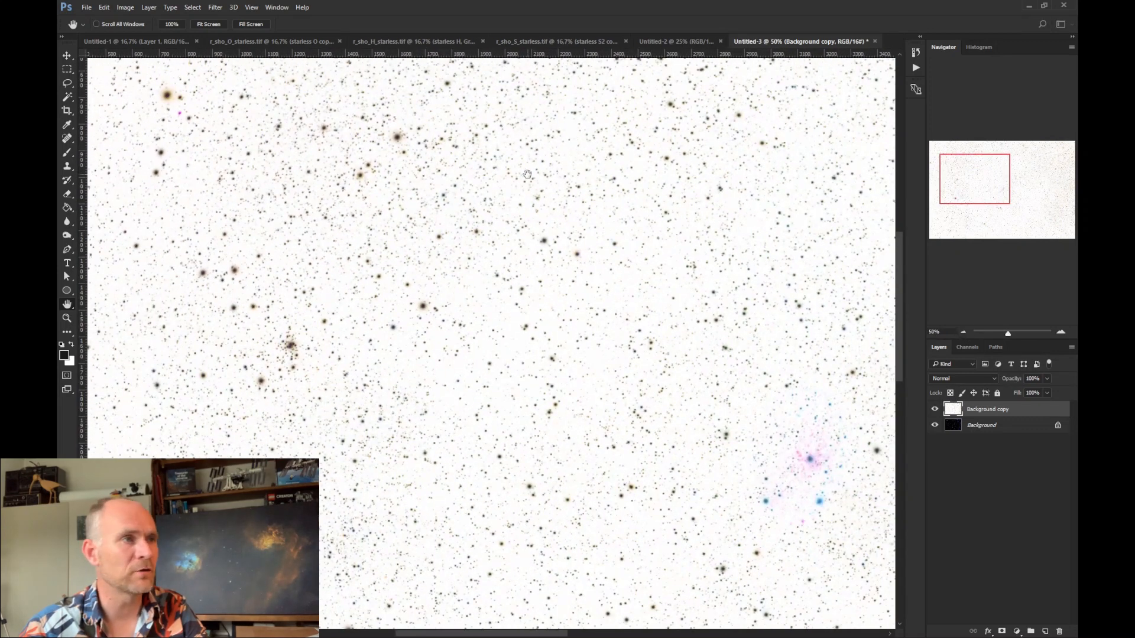
pyautogui.click(172, 8)
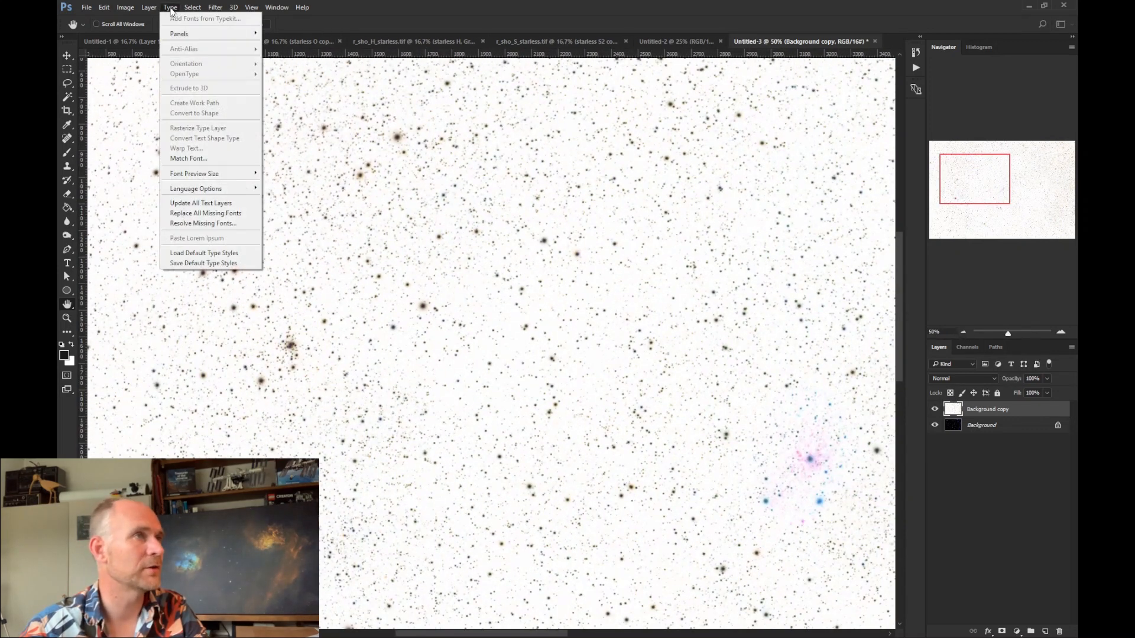
pyautogui.moveTo(142, 9)
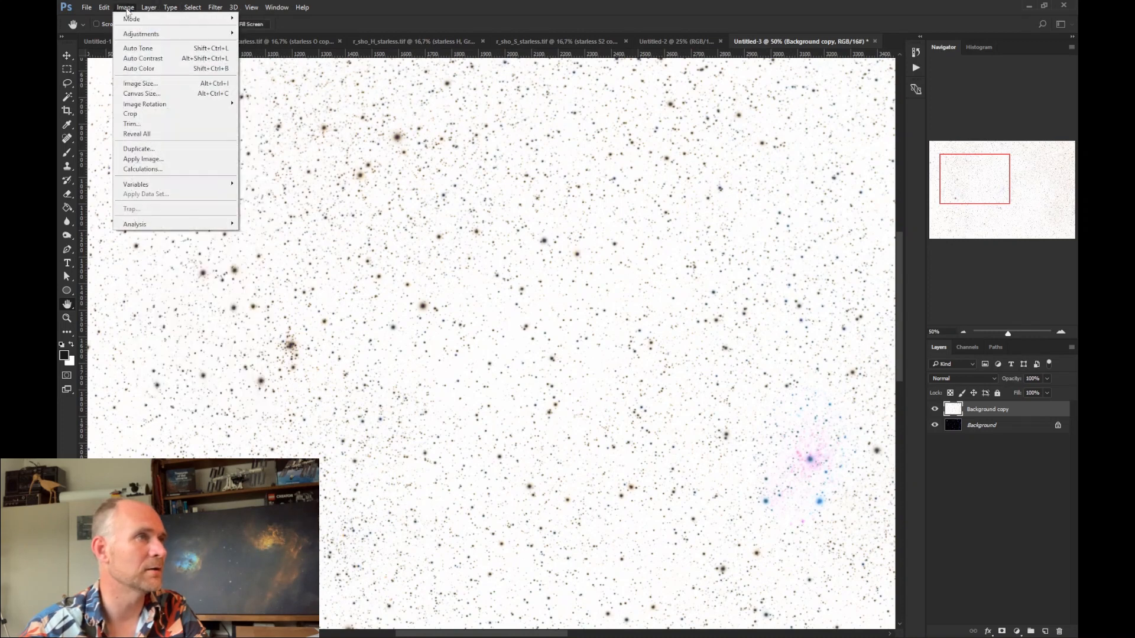
pyautogui.moveTo(142, 34)
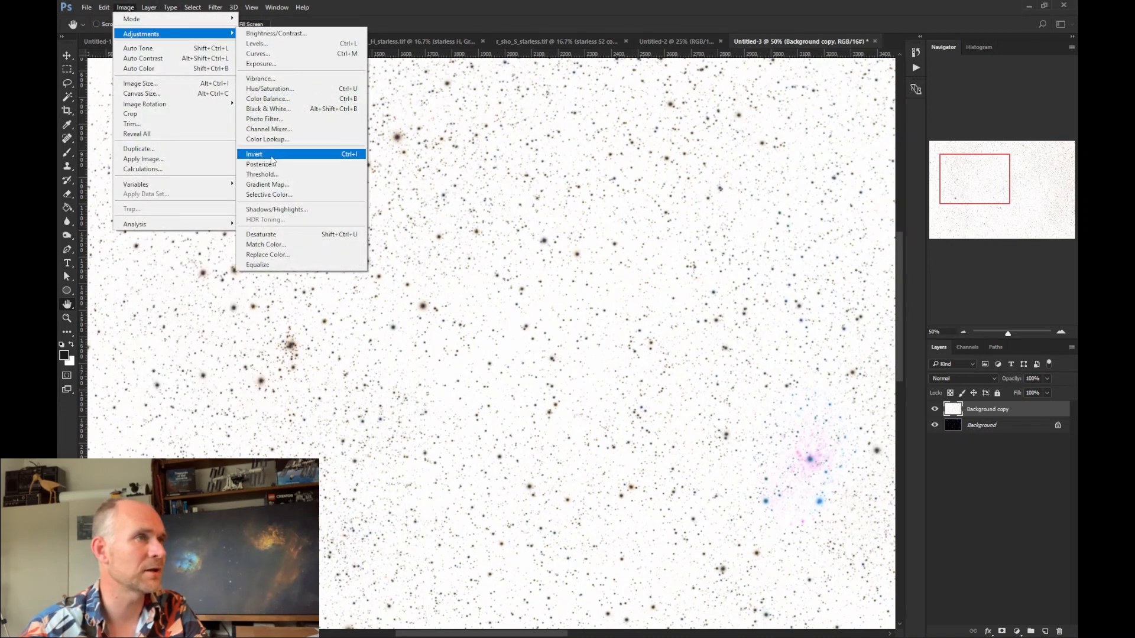
pyautogui.click(272, 156)
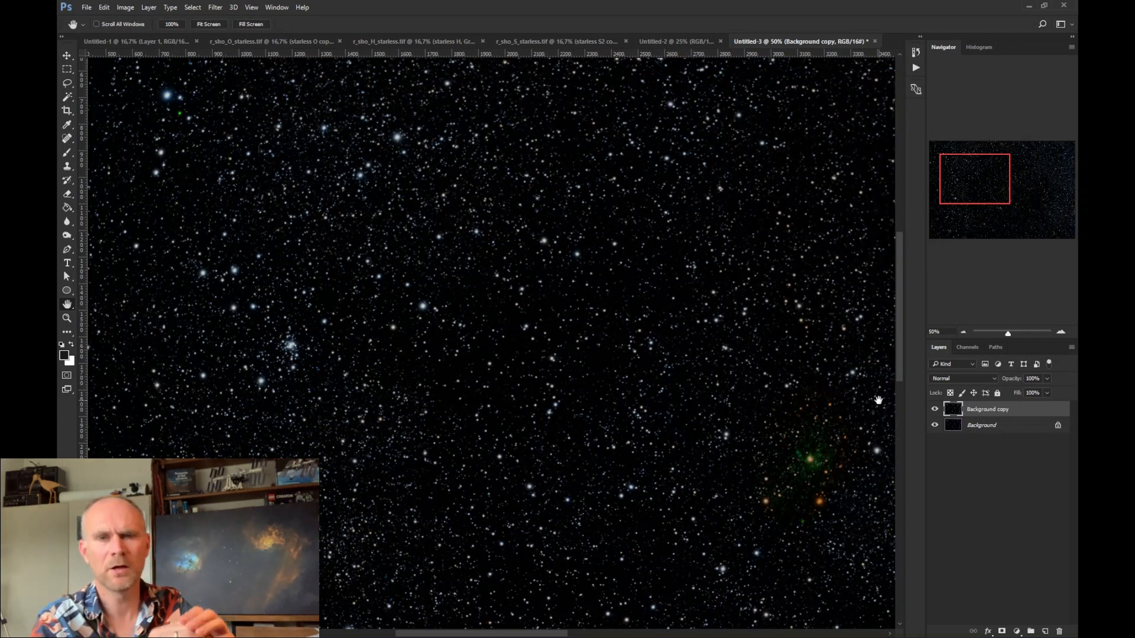
# Apply the HLVG filter to the re-inverted star layer to remove its remaining green
pyautogui.moveTo(898, 336); pyautogui.dragTo(899, 365)
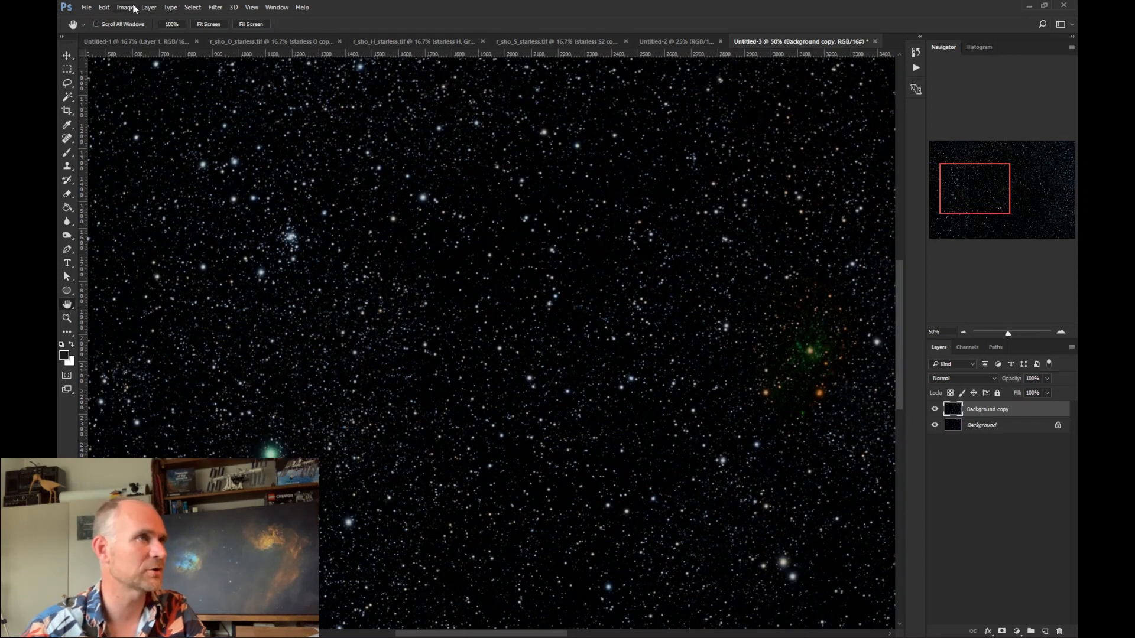
pyautogui.click(224, 8)
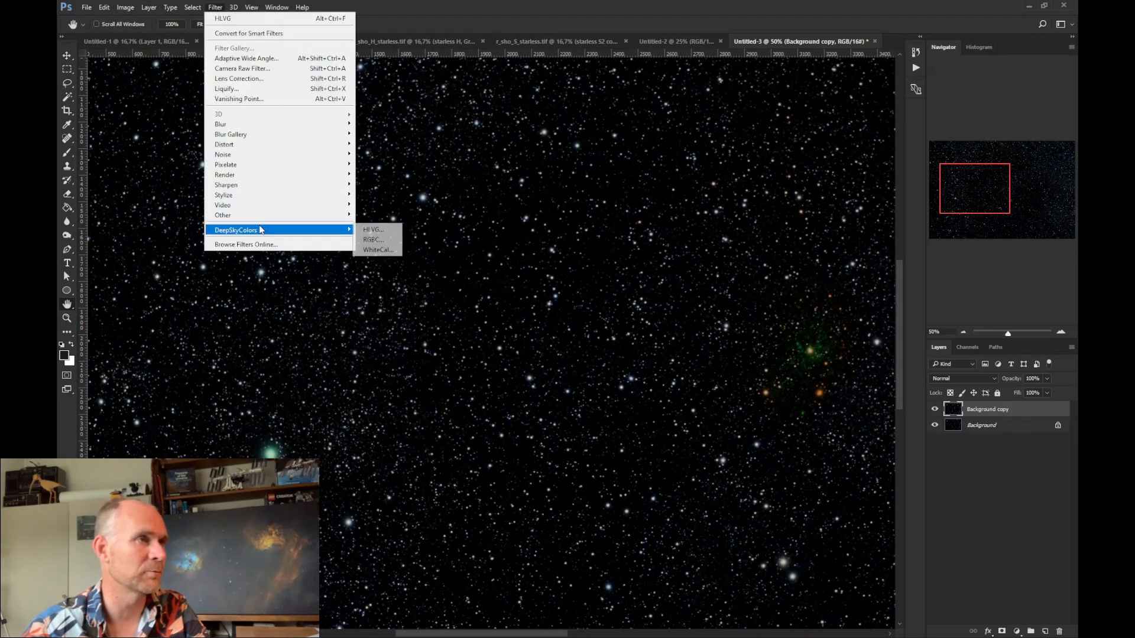
pyautogui.click(381, 229)
pyautogui.click(584, 266)
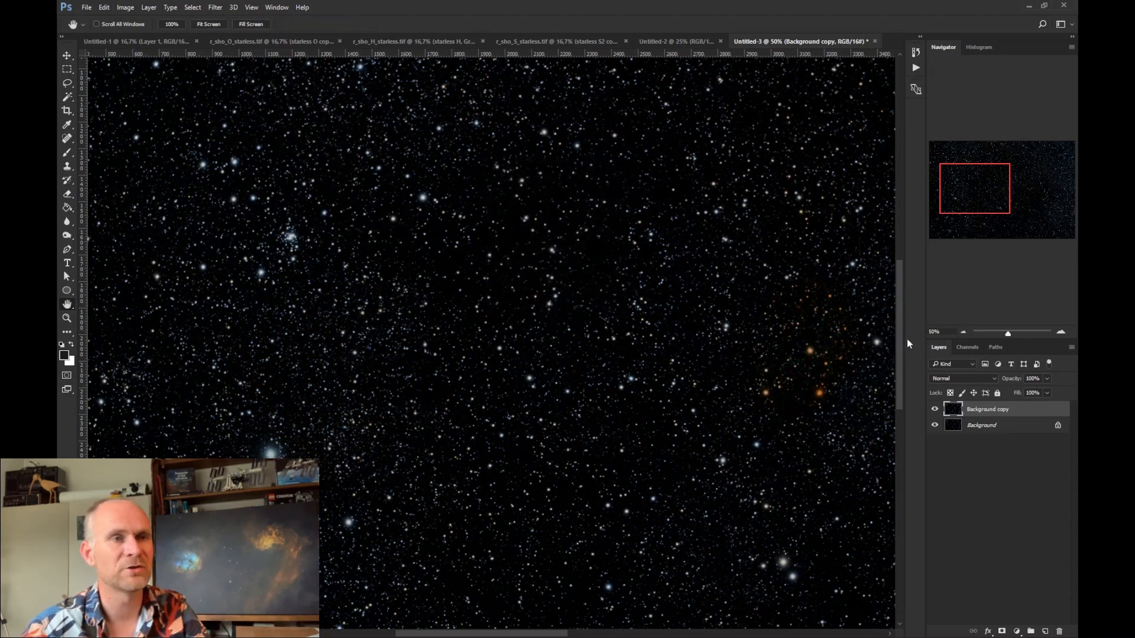
pyautogui.moveTo(901, 344); pyautogui.dragTo(909, 318)
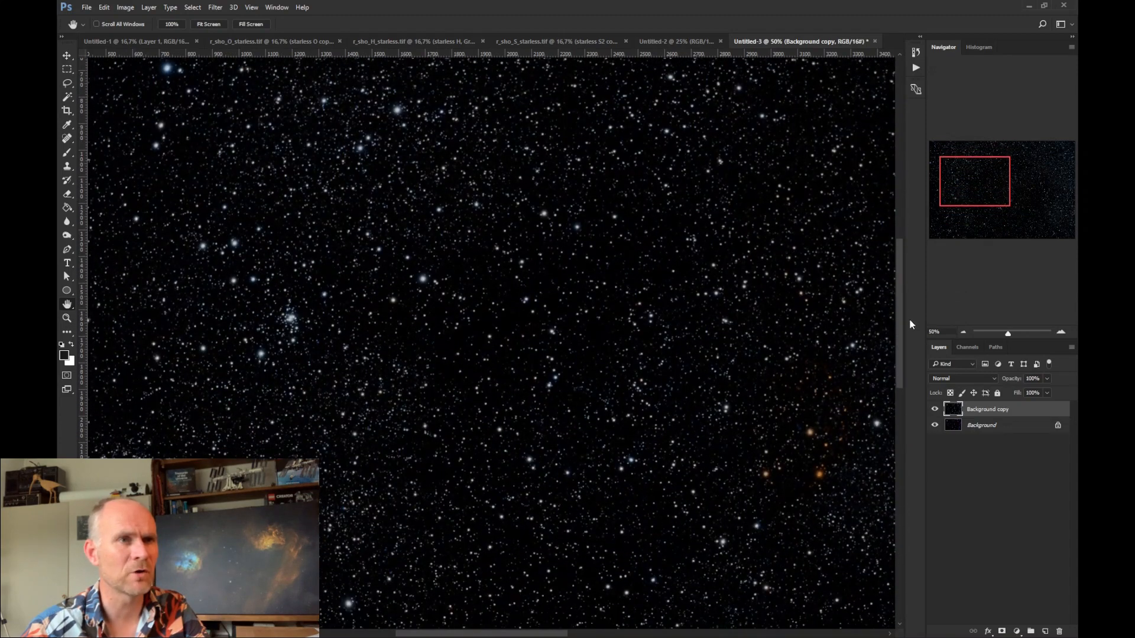
# Copy the merged star image of Untitled-3 and paste it as a new layer on top of Untitled-1
pyautogui.click(964, 332)
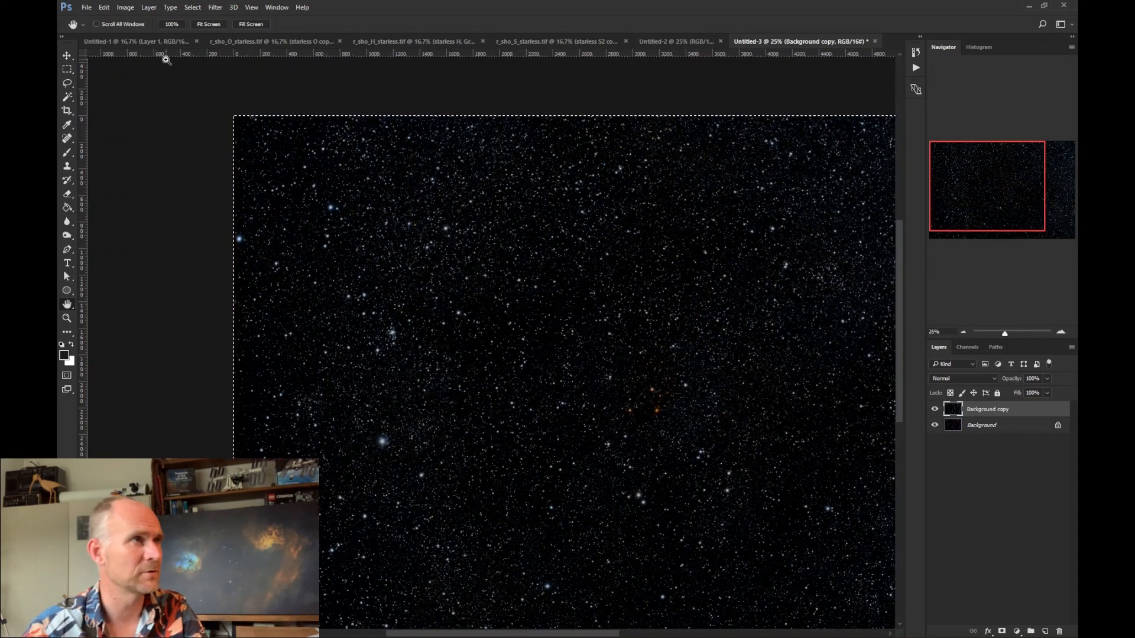
pyautogui.click(104, 7)
pyautogui.click(124, 89)
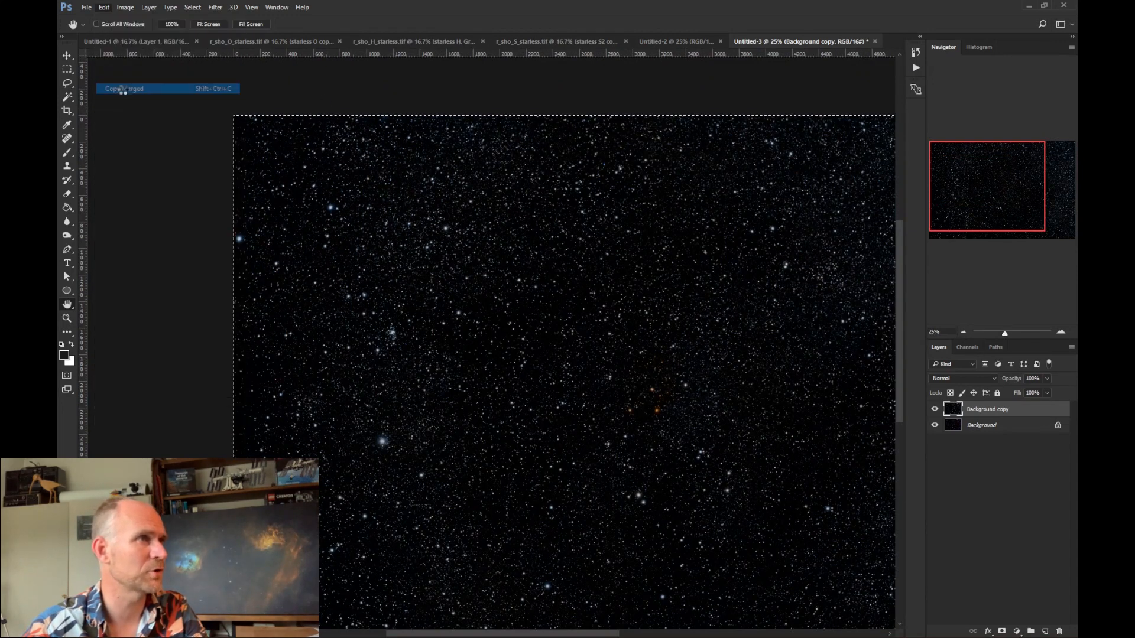
pyautogui.click(679, 40)
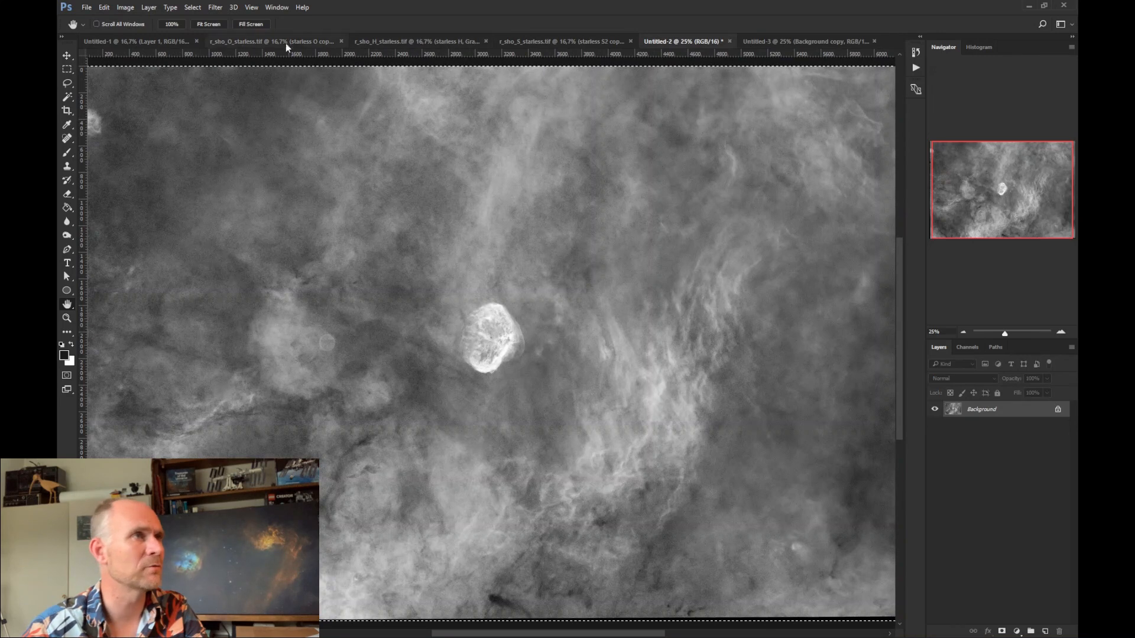
pyautogui.click(124, 41)
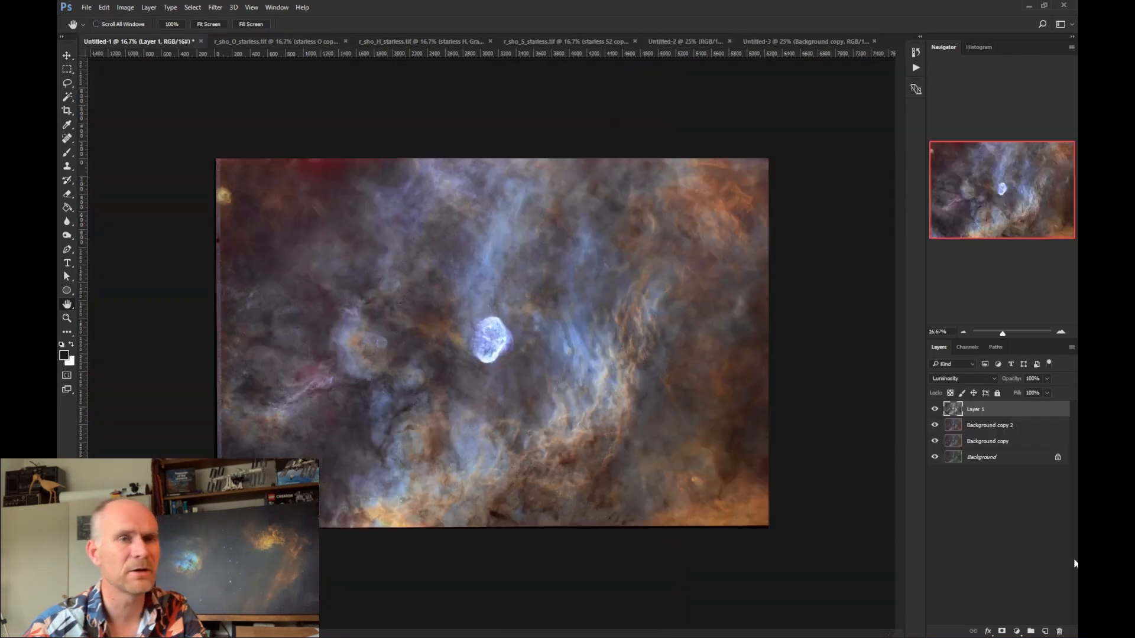
pyautogui.hotkey('ctrl', 'v')
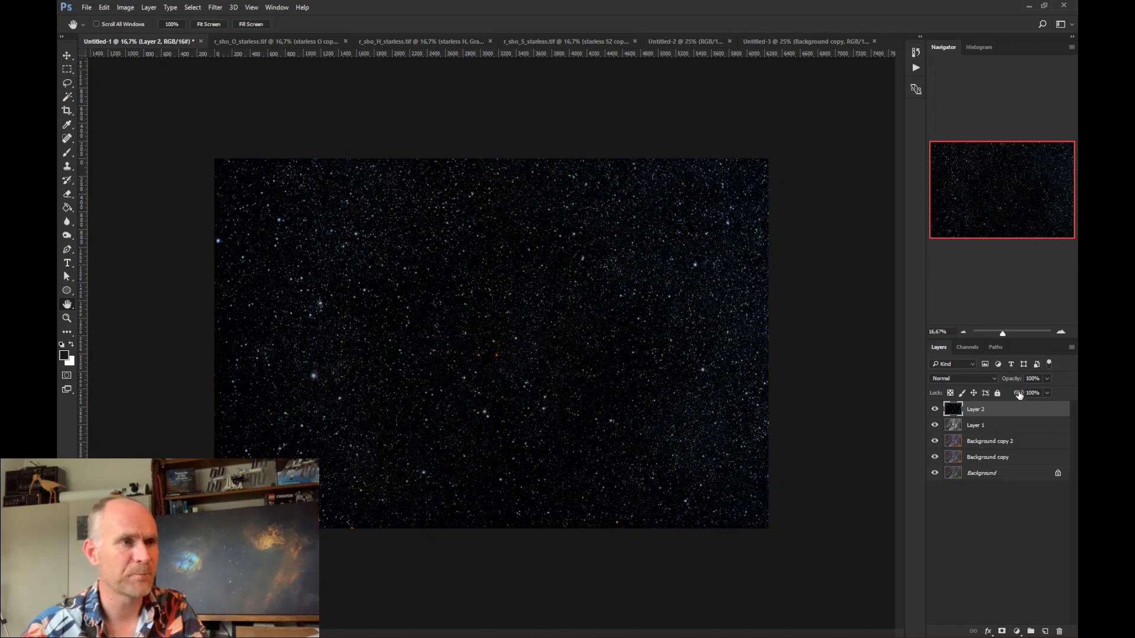
# Set the pasted star layer's blend mode to Screen and inspect the stars over the nebula
pyautogui.click(957, 378)
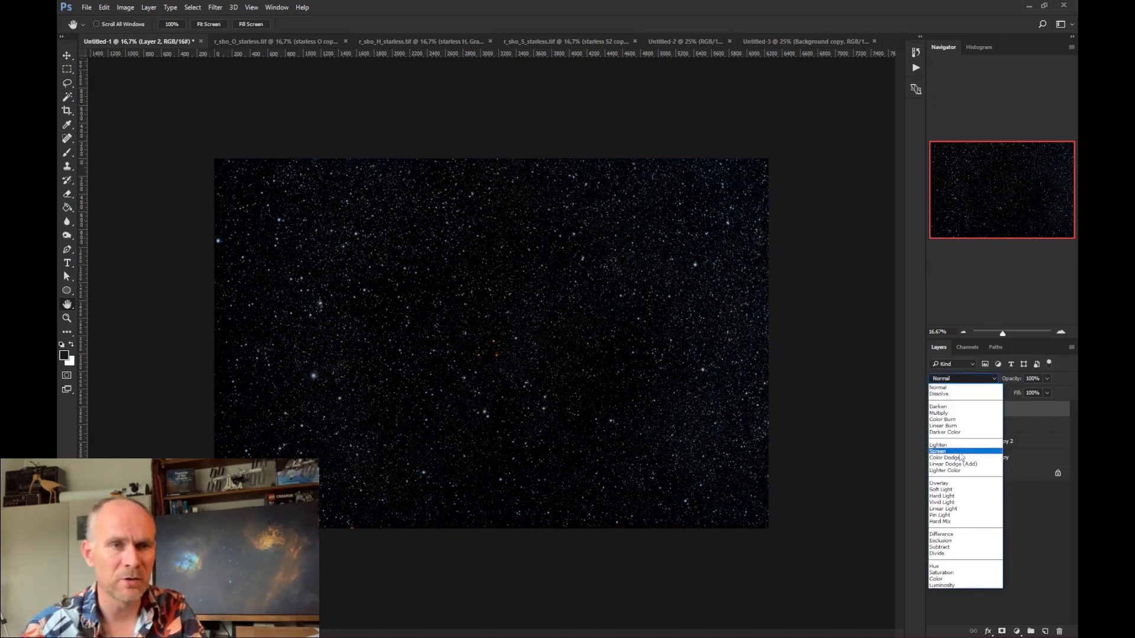
pyautogui.click(939, 451)
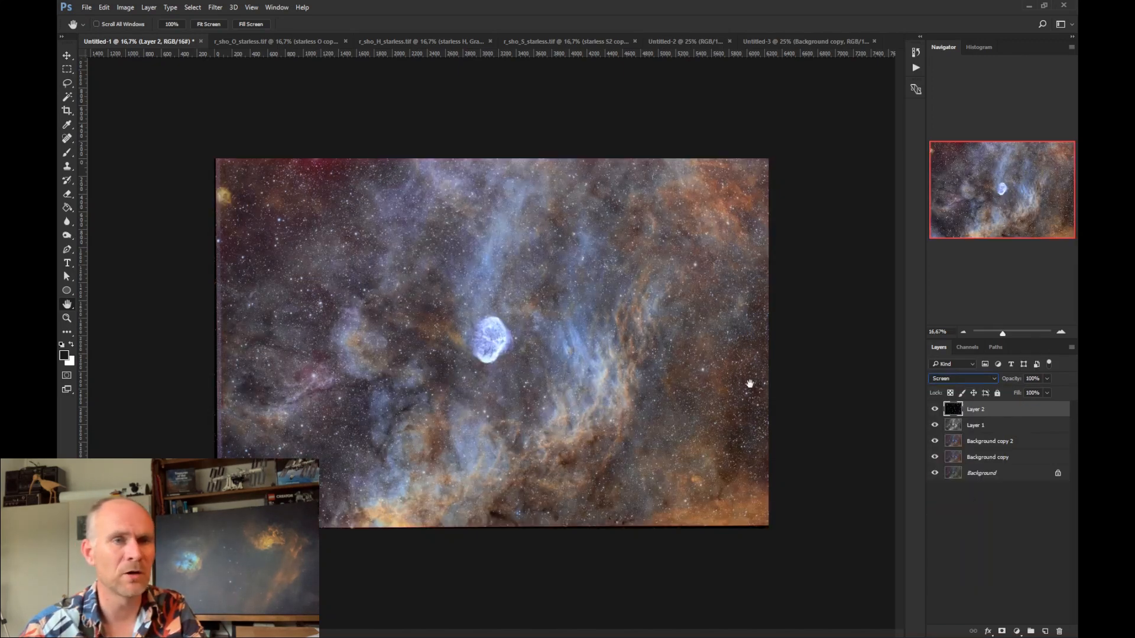
pyautogui.click(1062, 334)
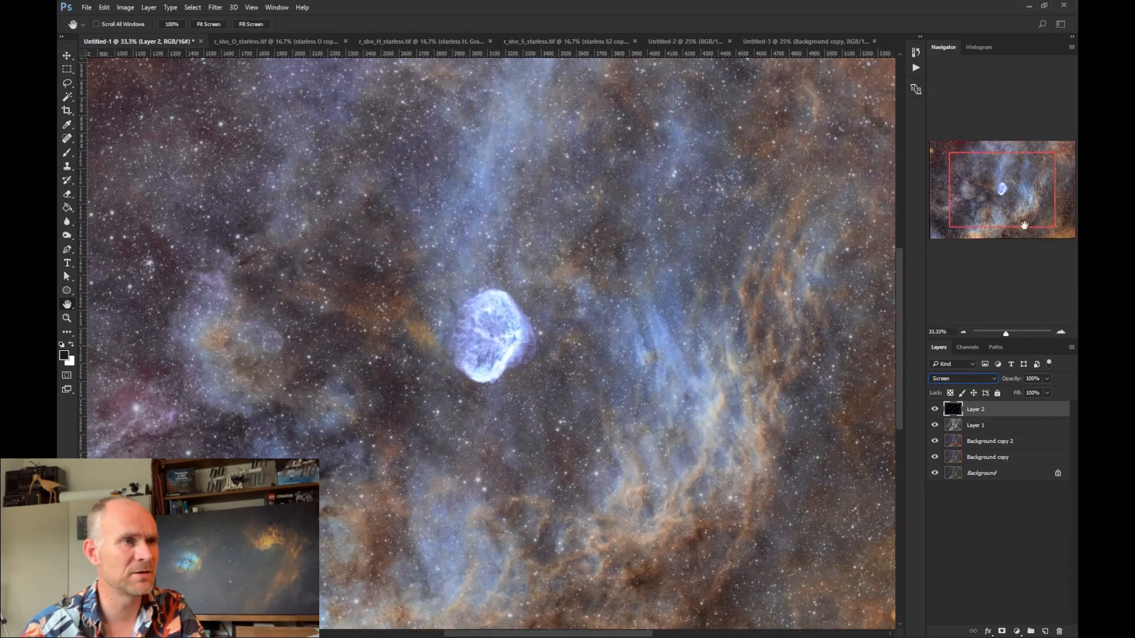
pyautogui.moveTo(997, 195); pyautogui.dragTo(1032, 215)
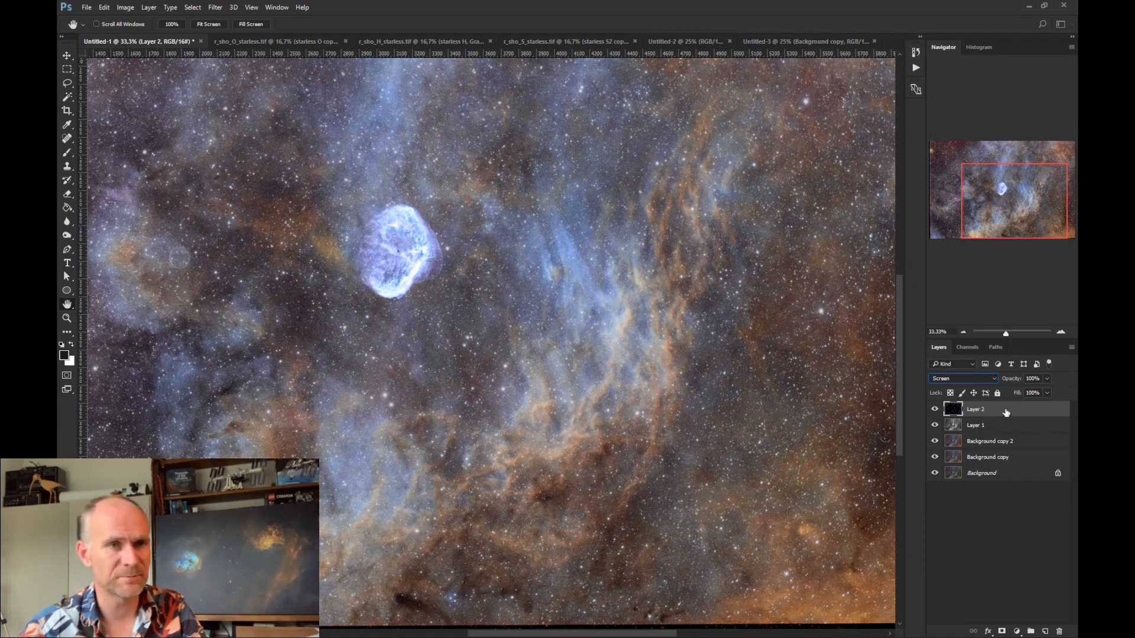
# Return Layer 2 to Normal blending and select its stars with Color Range set to Highlights, lowering the range to include faint stars
pyautogui.hotkey('shift', 'alt', 'n')
pyautogui.click(143, 8)
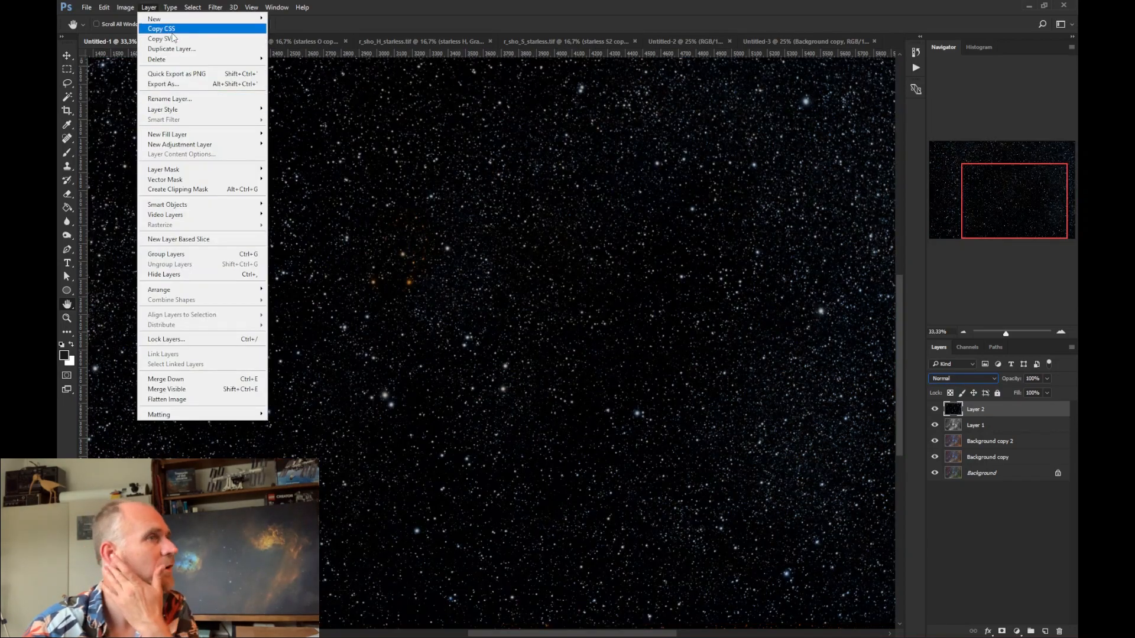
pyautogui.click(149, 7)
pyautogui.click(193, 7)
pyautogui.click(210, 108)
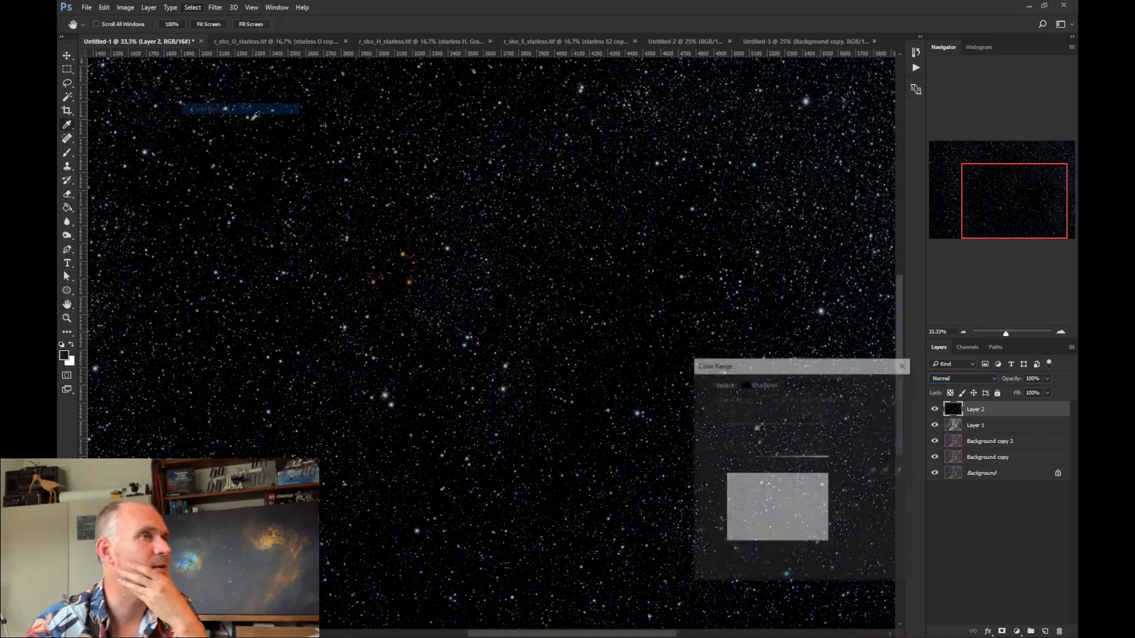
pyautogui.click(798, 385)
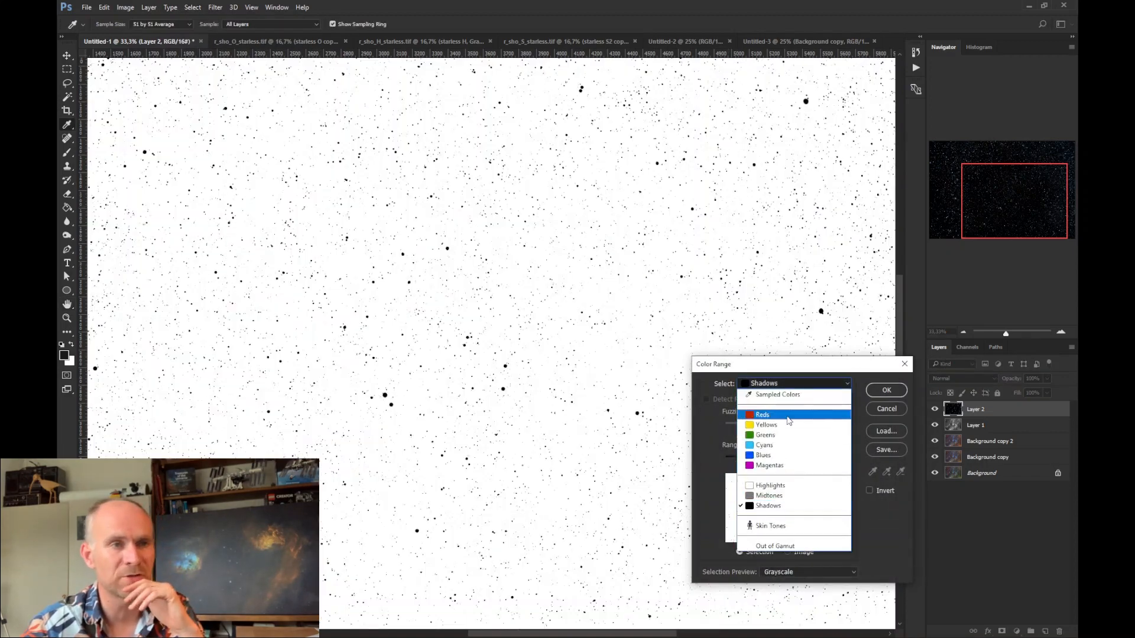
pyautogui.click(769, 485)
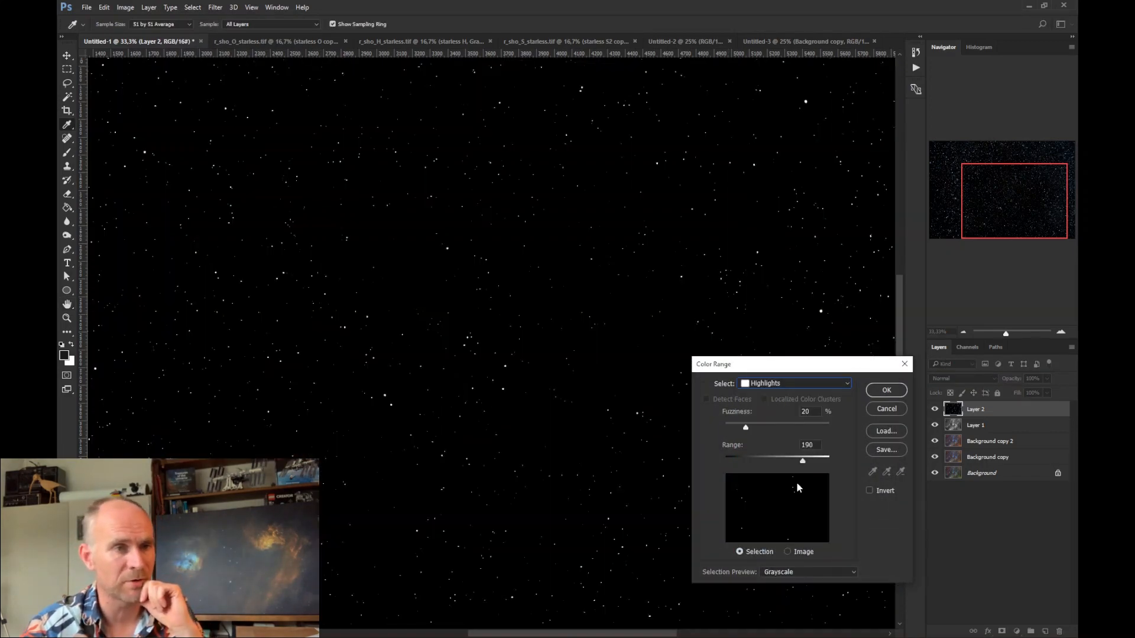
pyautogui.moveTo(802, 461); pyautogui.dragTo(750, 461)
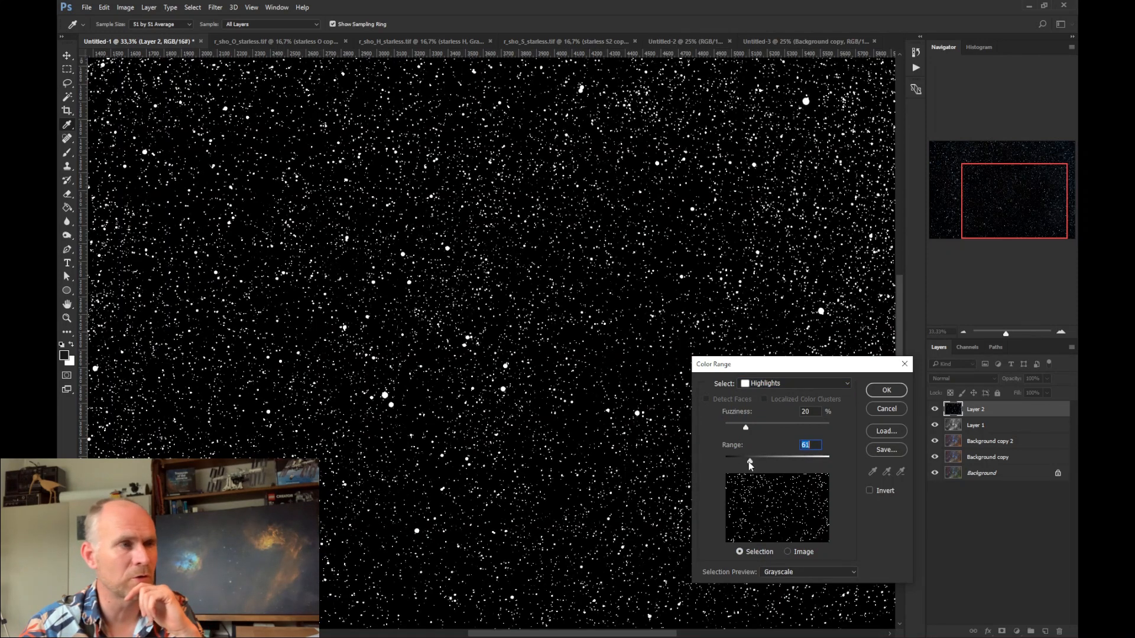
pyautogui.moveTo(748, 462); pyautogui.dragTo(739, 462)
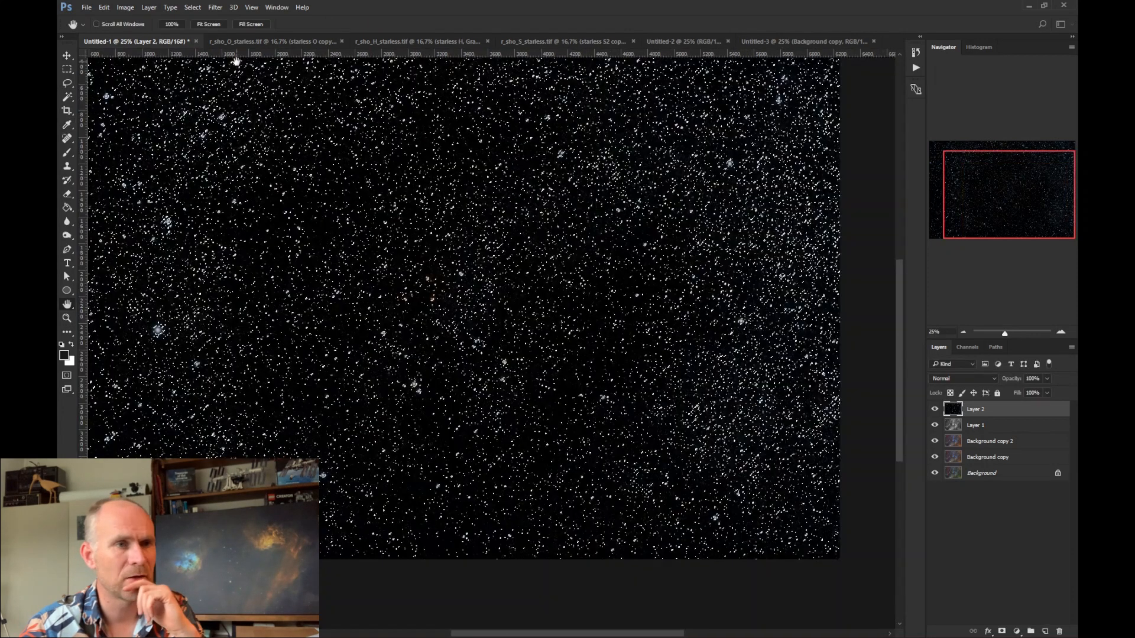
# Expand the star selection by 6 pixels
pyautogui.click(193, 7)
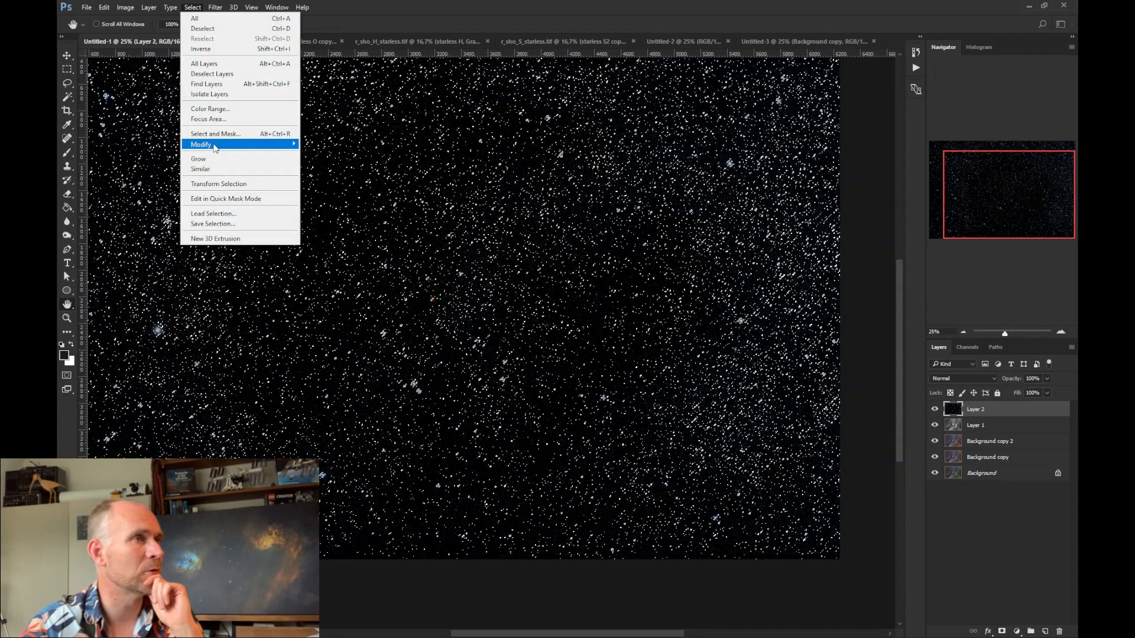
pyautogui.moveTo(214, 147)
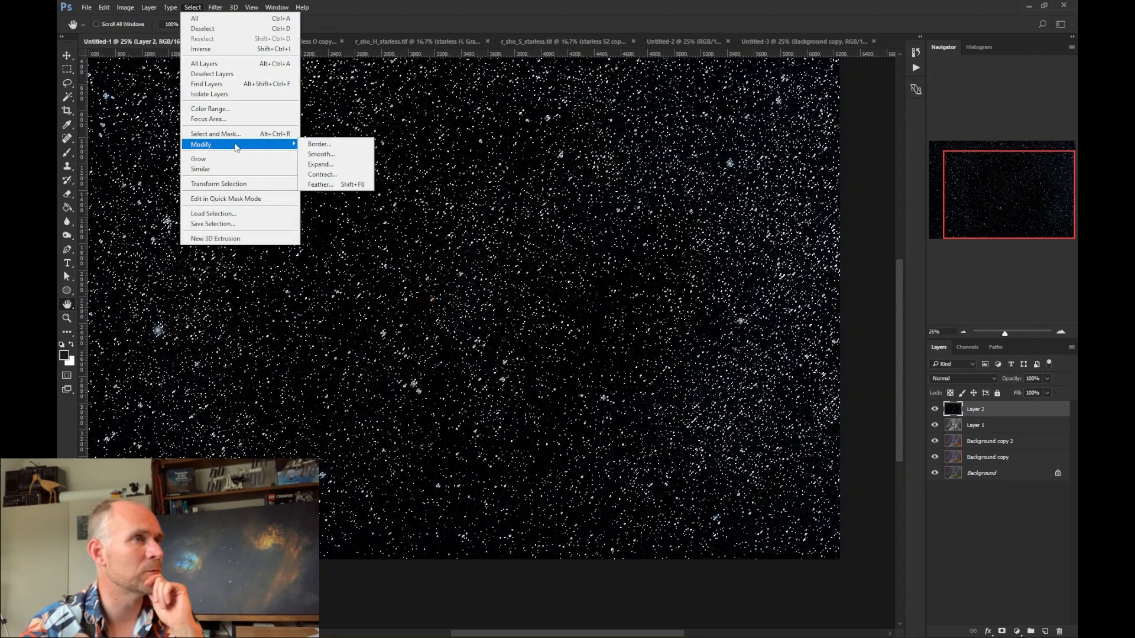
pyautogui.click(335, 165)
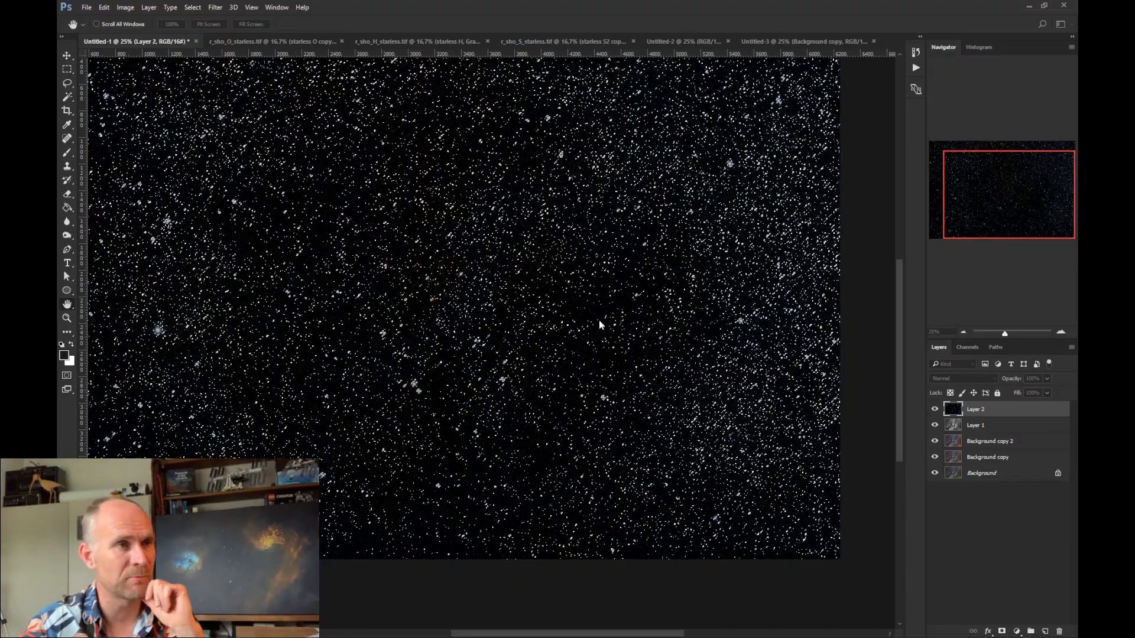
pyautogui.moveTo(585, 637); pyautogui.dragTo(616, 343)
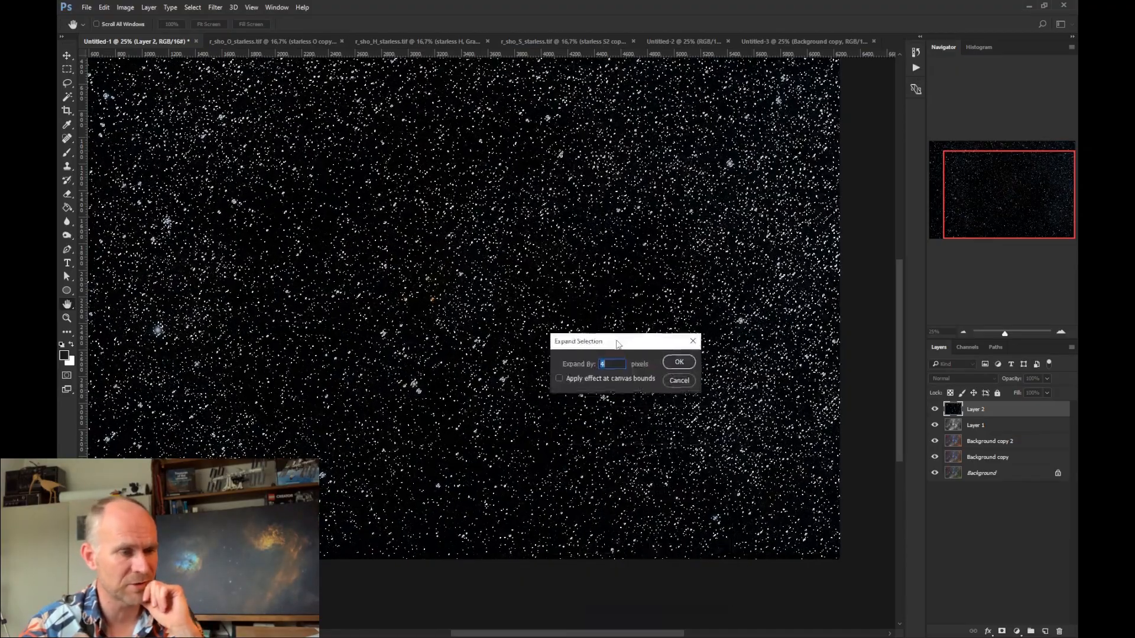
pyautogui.click(678, 362)
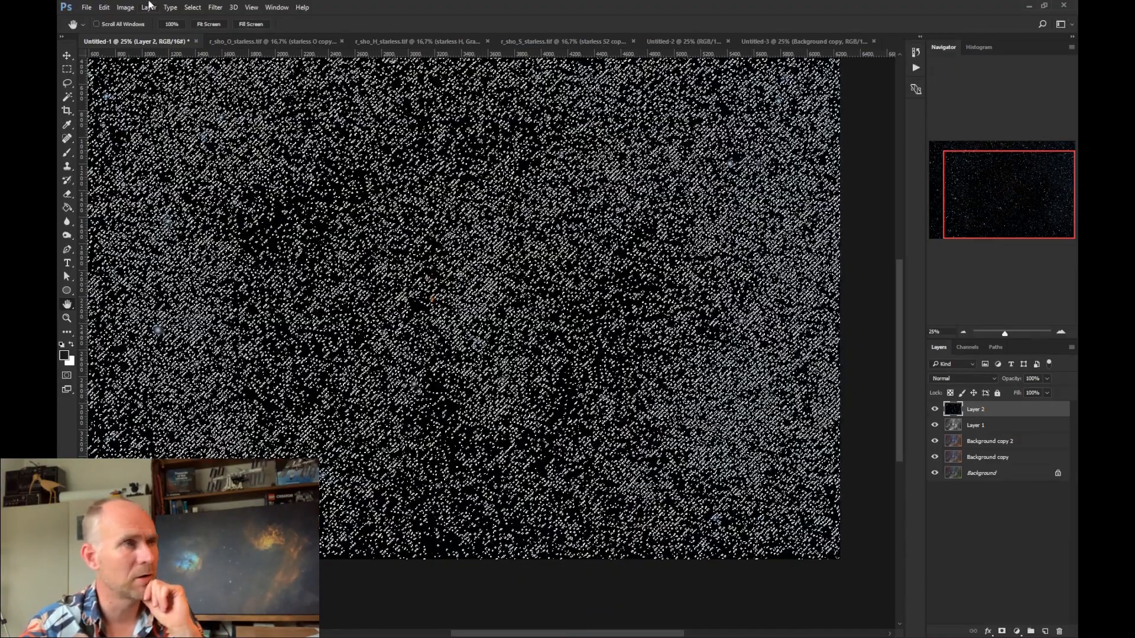
# Feather the expanded star selection with a radius of 2 pixels
pyautogui.click(193, 7)
pyautogui.moveTo(219, 147)
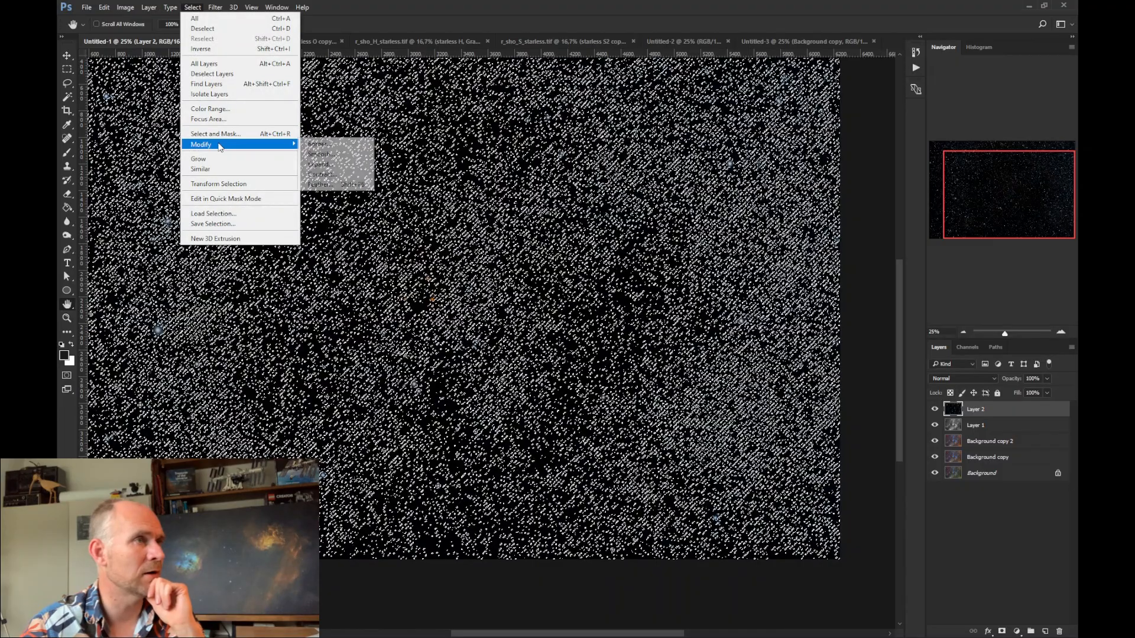
pyautogui.click(331, 185)
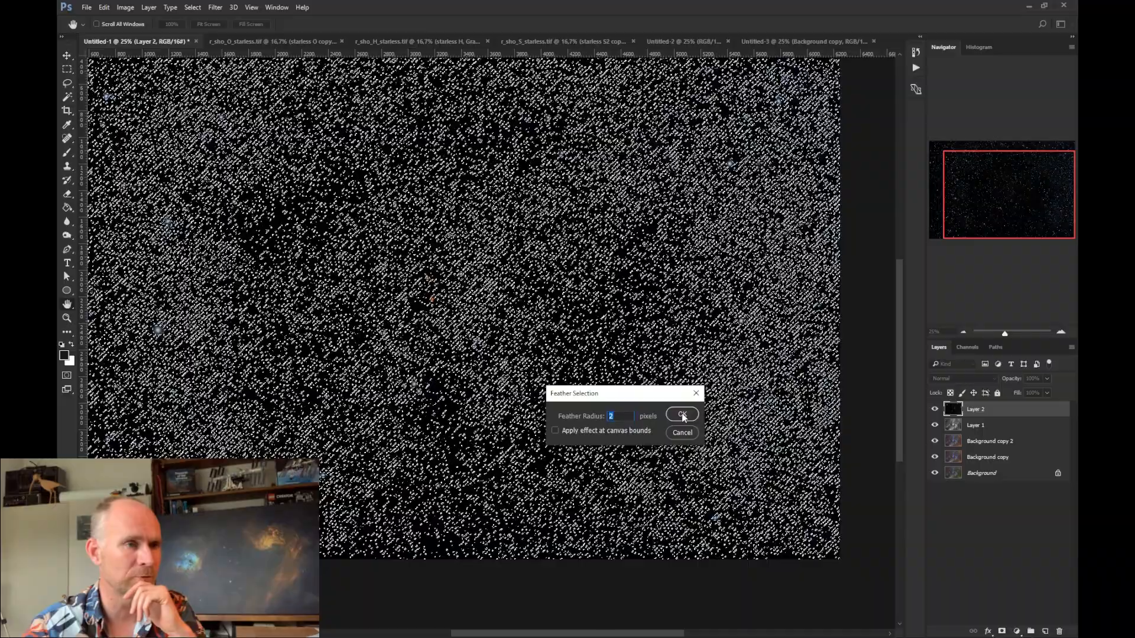
pyautogui.click(681, 415)
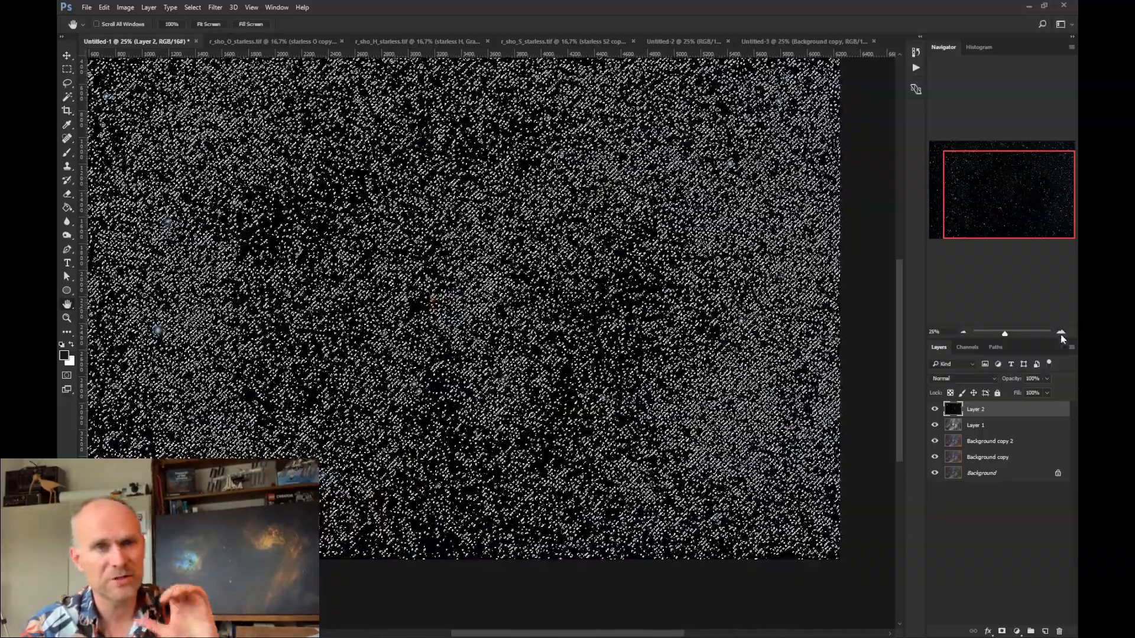
# Examine at 400% how closely the feathered selection surrounds the individual stars in different areas of the image
pyautogui.click(1061, 332)
pyautogui.click(1061, 333)
pyautogui.click(1061, 332)
pyautogui.click(1061, 333)
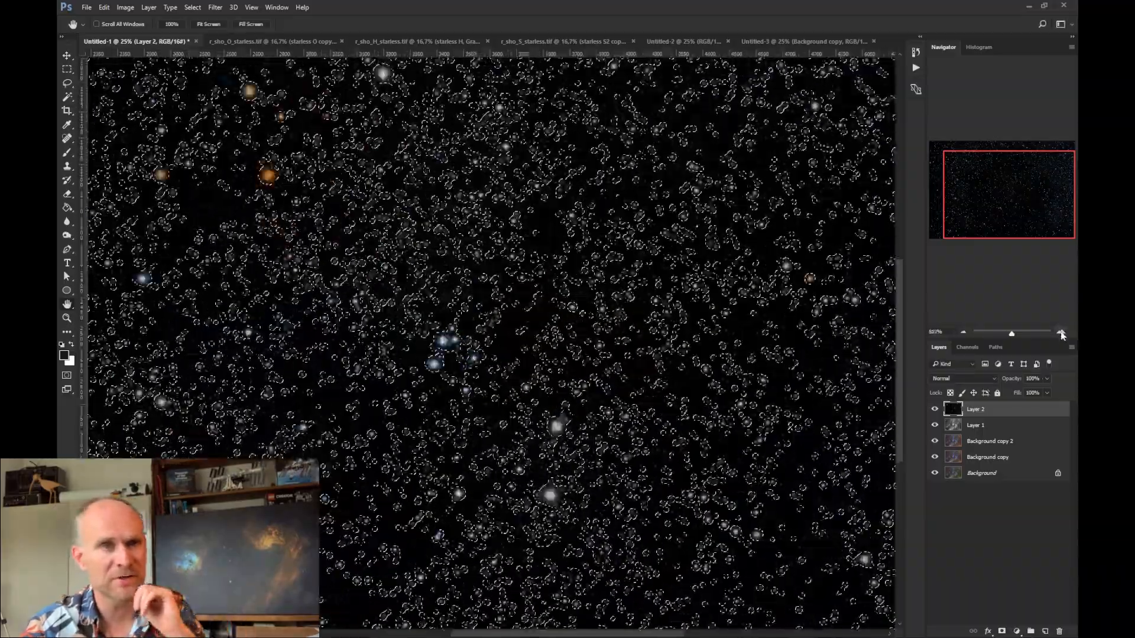
pyautogui.click(1061, 332)
pyautogui.click(1061, 332)
pyautogui.click(1061, 332)
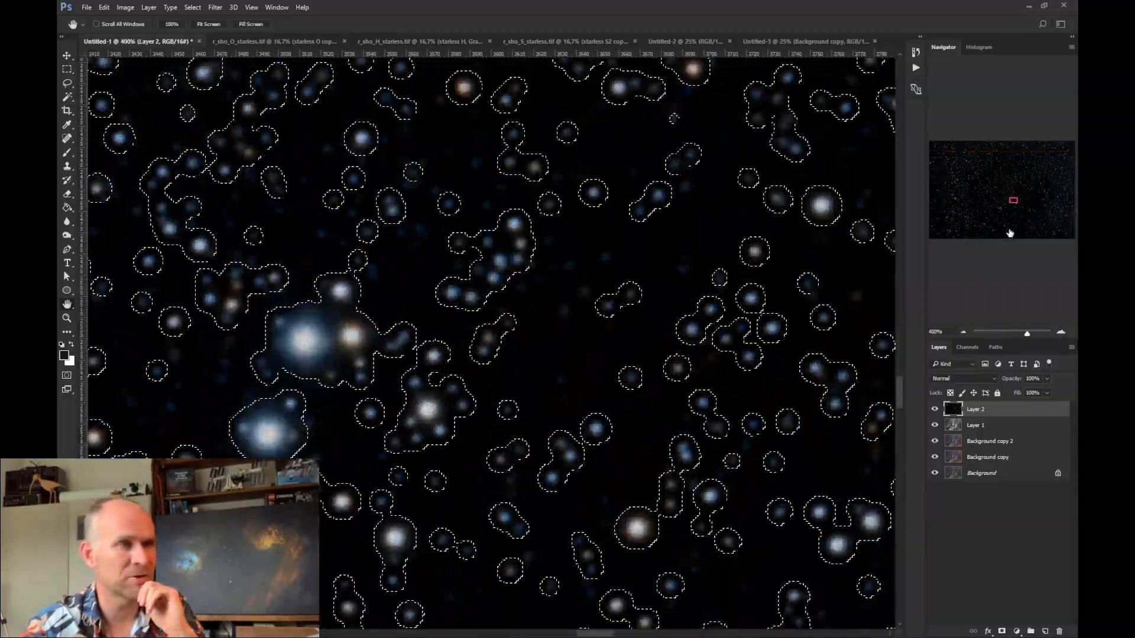
pyautogui.moveTo(1016, 200); pyautogui.dragTo(1048, 215)
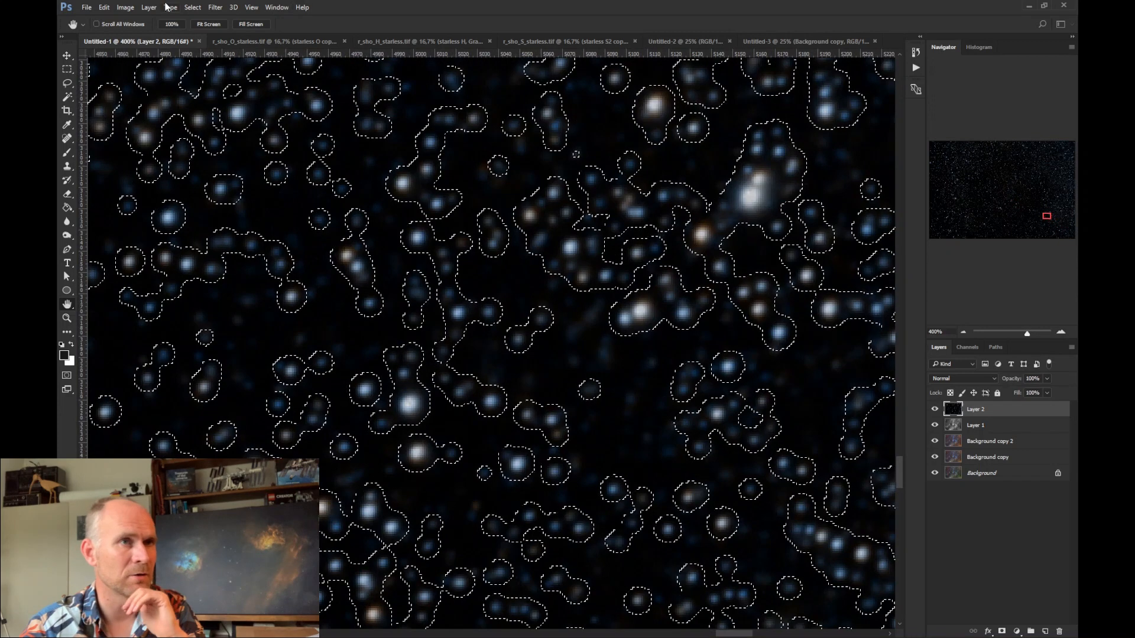
# Shrink the selected stars on Layer 2 with the Minimum filter, using a 1.0 pixel radius and preserving roundness
pyautogui.click(195, 8)
pyautogui.moveTo(215, 7)
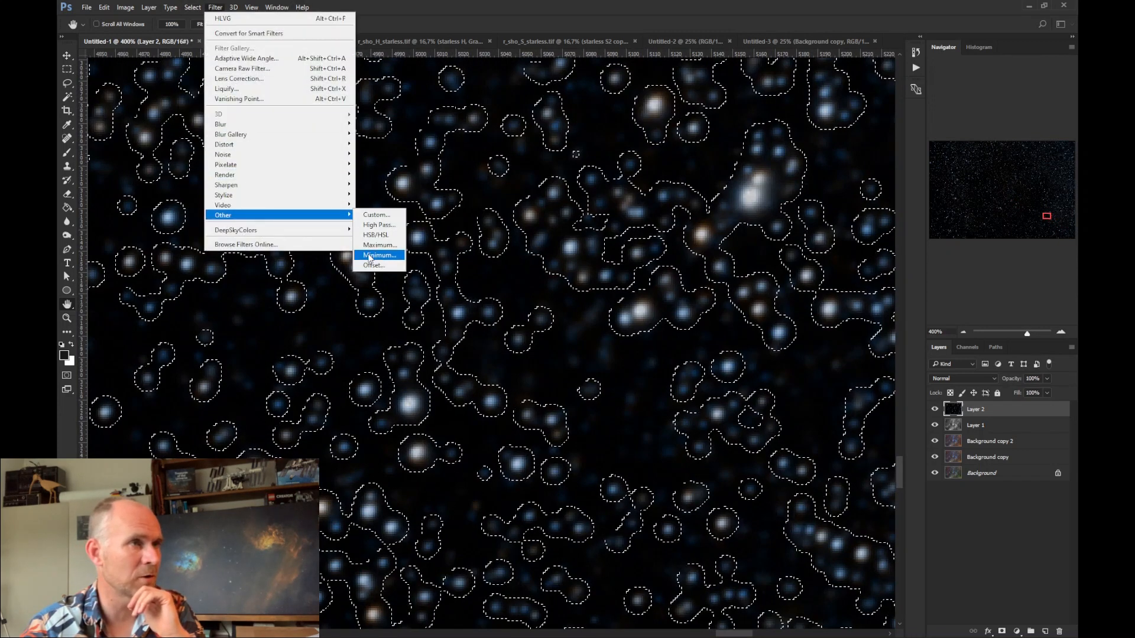
pyautogui.click(369, 256)
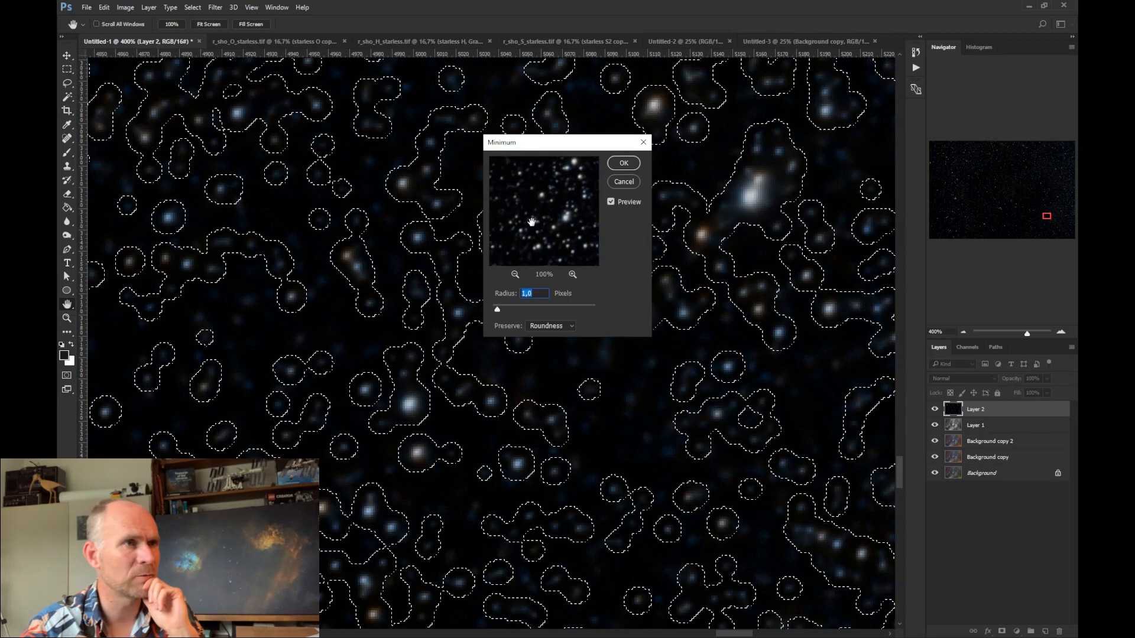
pyautogui.moveTo(554, 220); pyautogui.dragTo(582, 166)
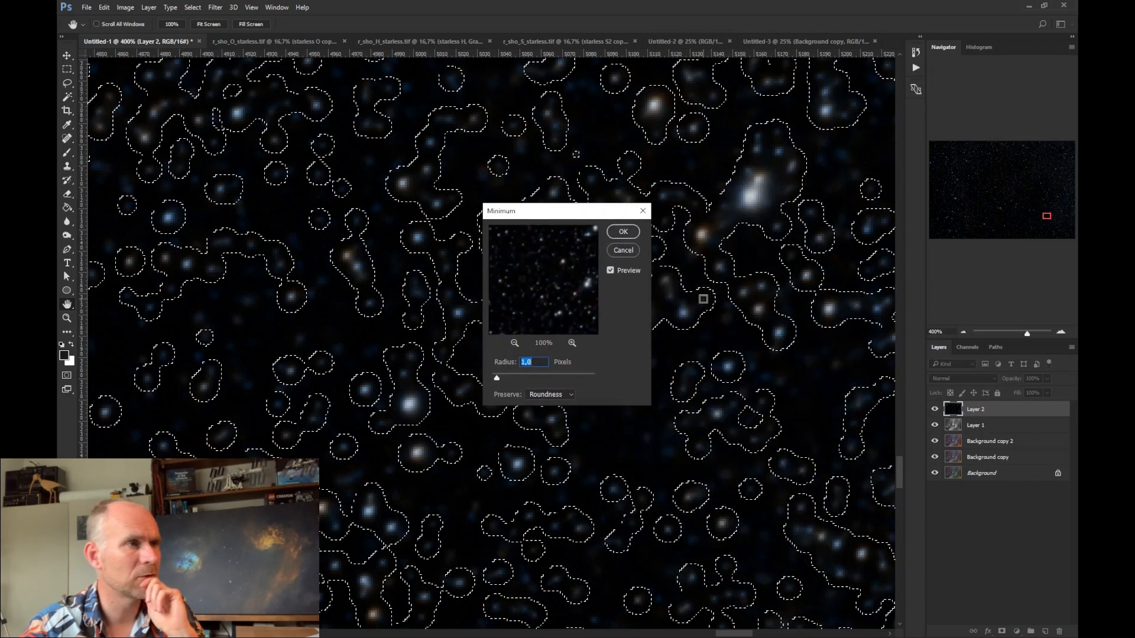
pyautogui.click(623, 231)
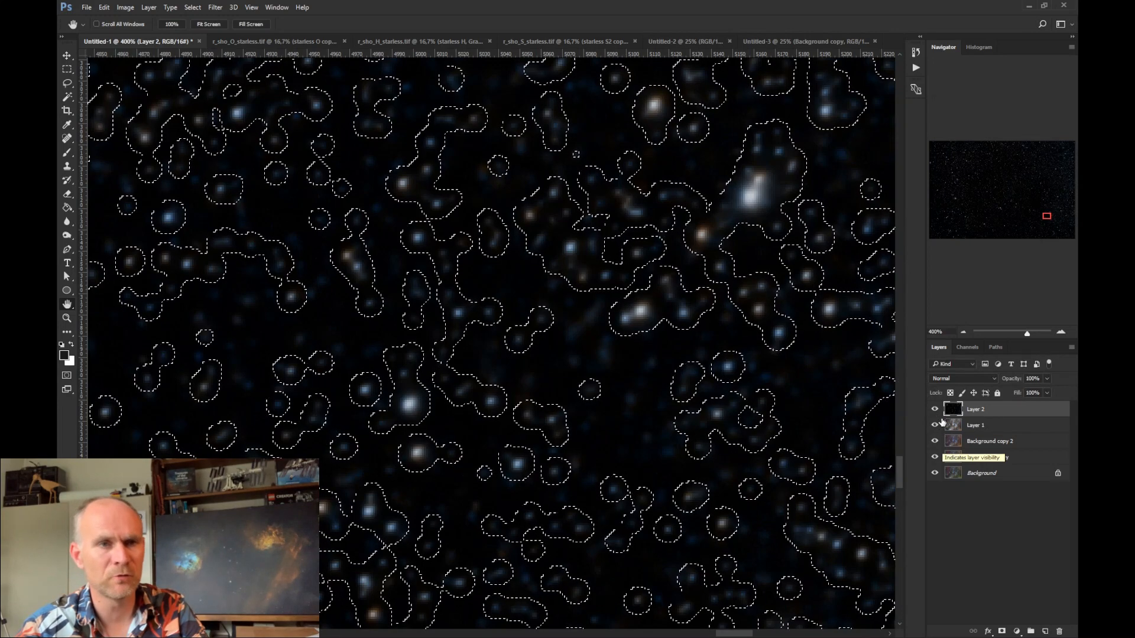
# Set Layer 2's blend mode to Screen and inspect the reduced stars around the nebula
pyautogui.click(962, 379)
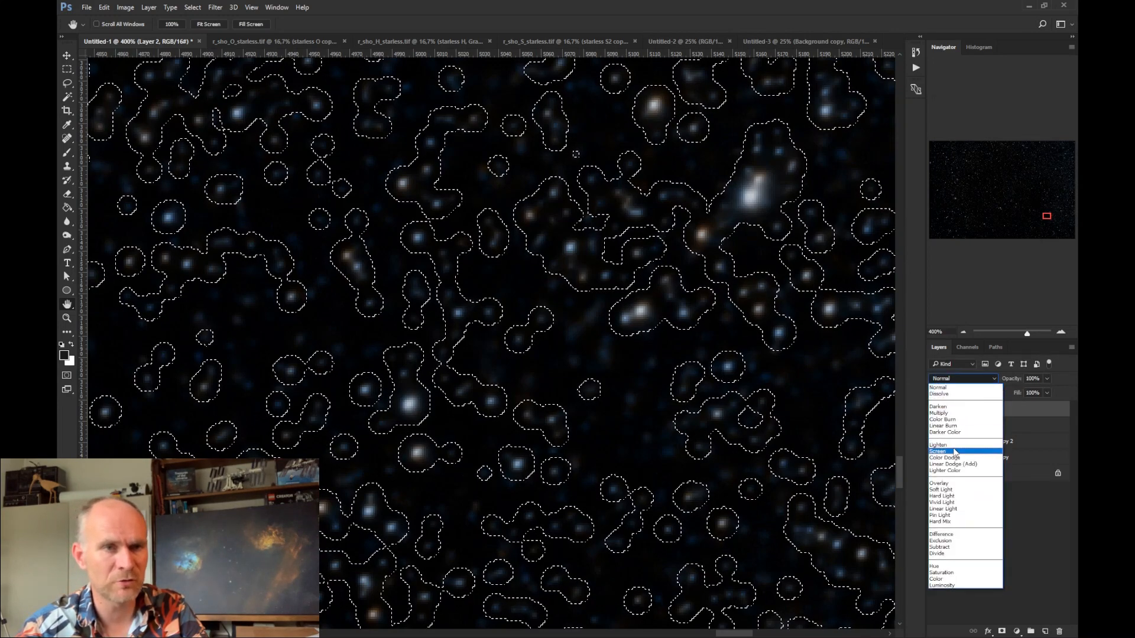
pyautogui.click(955, 452)
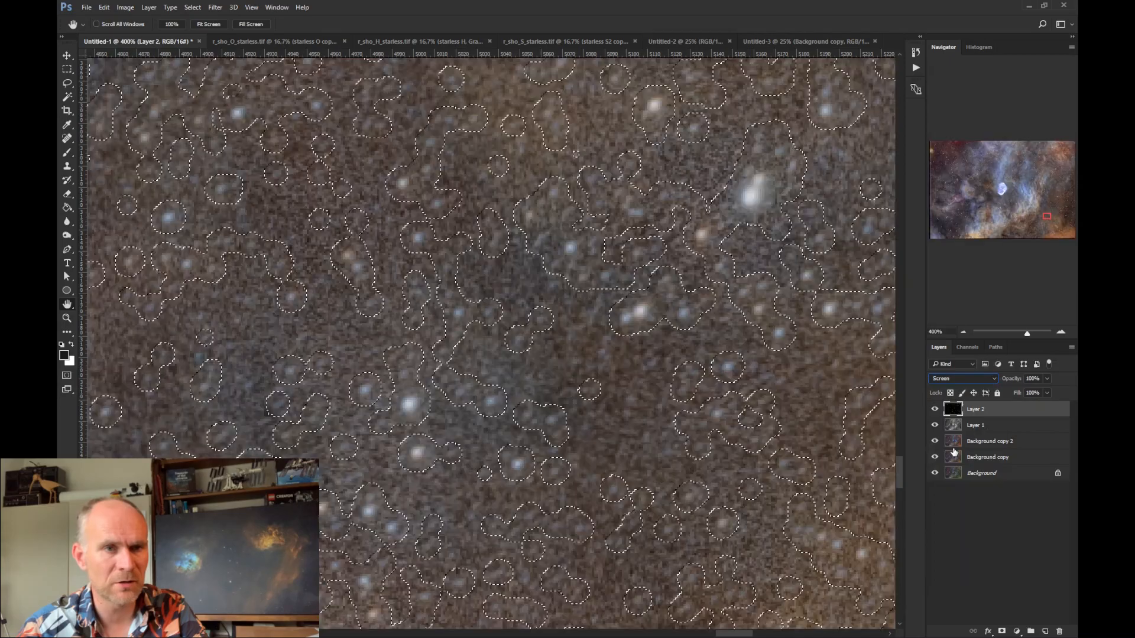
pyautogui.click(961, 333)
pyautogui.click(961, 332)
pyautogui.click(961, 333)
pyautogui.click(961, 333)
pyautogui.click(961, 333)
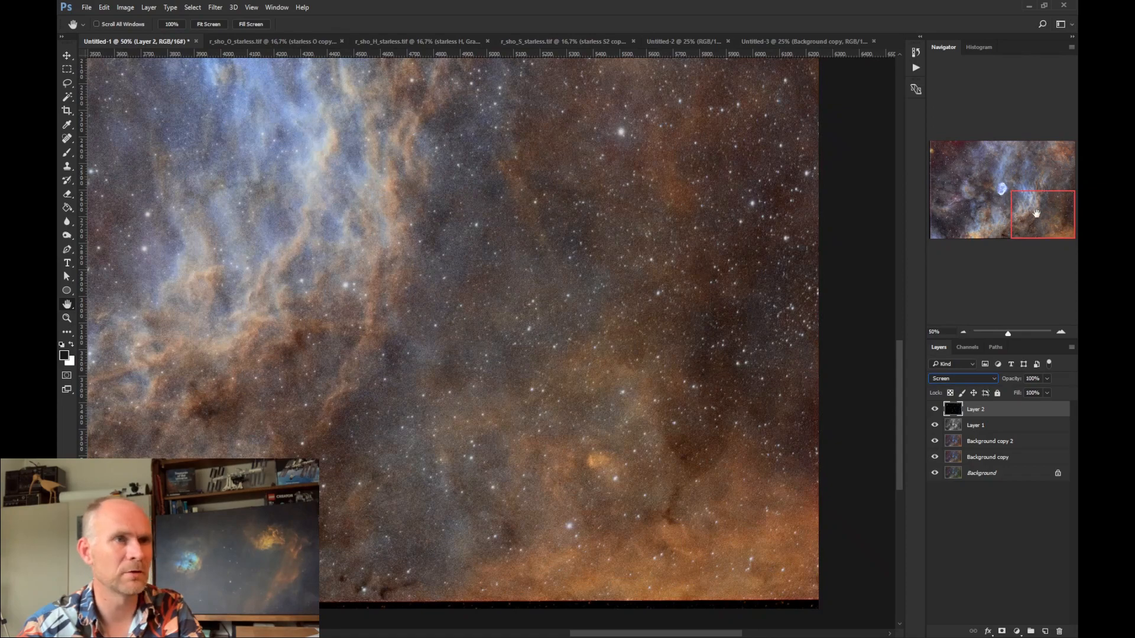
pyautogui.moveTo(1036, 213); pyautogui.dragTo(991, 184)
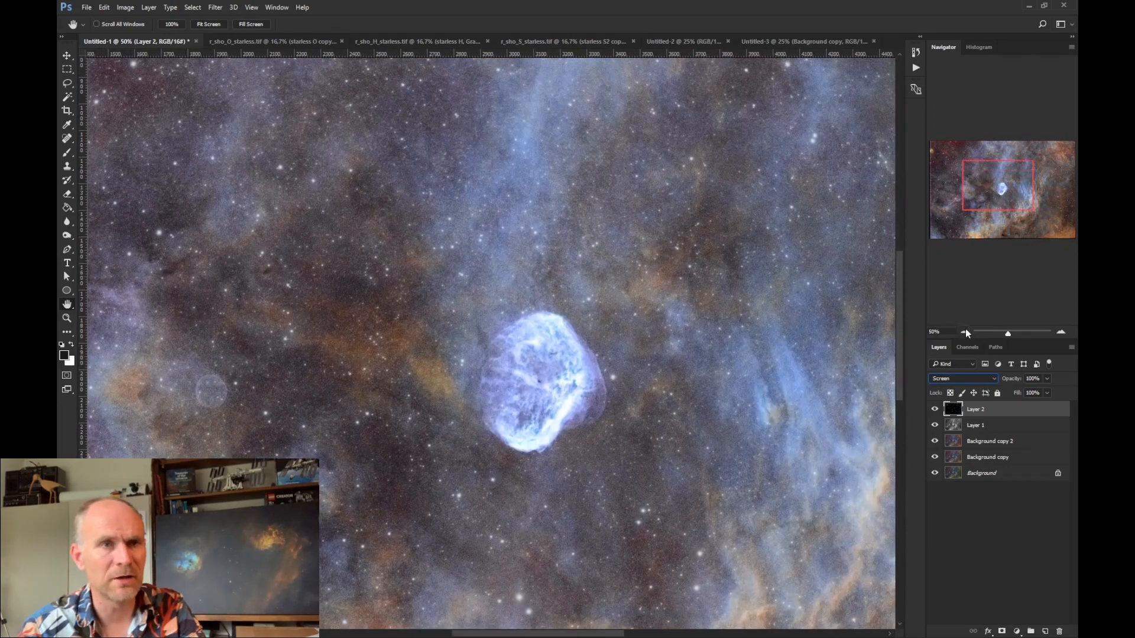
pyautogui.click(936, 412)
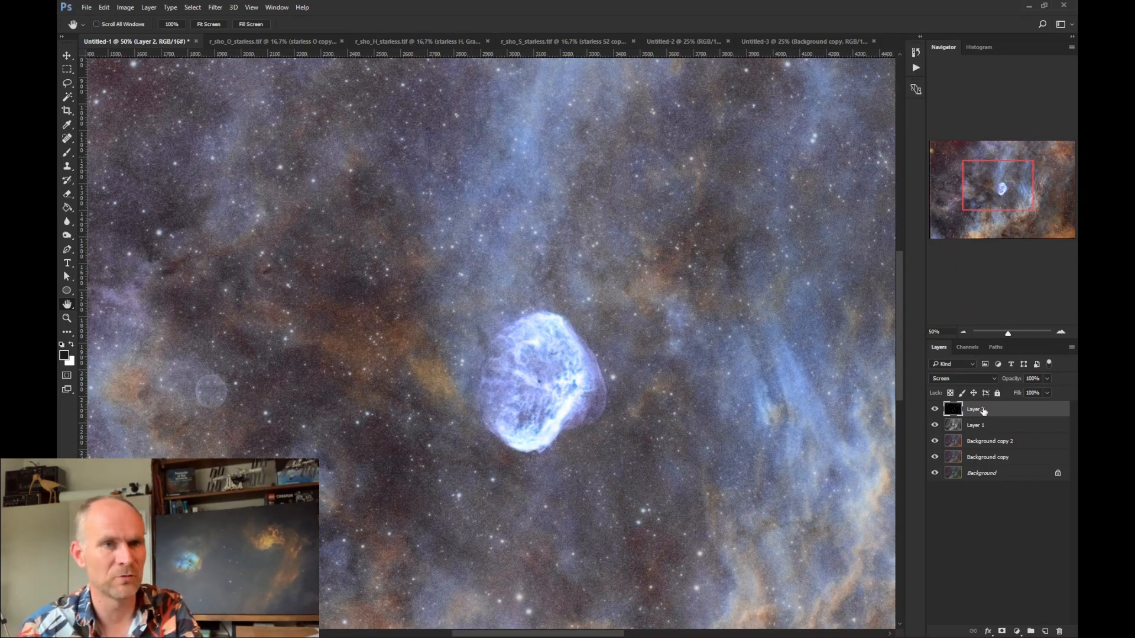
# Brighten the stars on Layer 2 with a Curves adjustment, raising the RGB curve at input 149 to output 204
pyautogui.hotkey('ctrl', 'm')
pyautogui.moveTo(569, 137); pyautogui.dragTo(805, 414)
pyautogui.moveTo(775, 504); pyautogui.dragTo(763, 489)
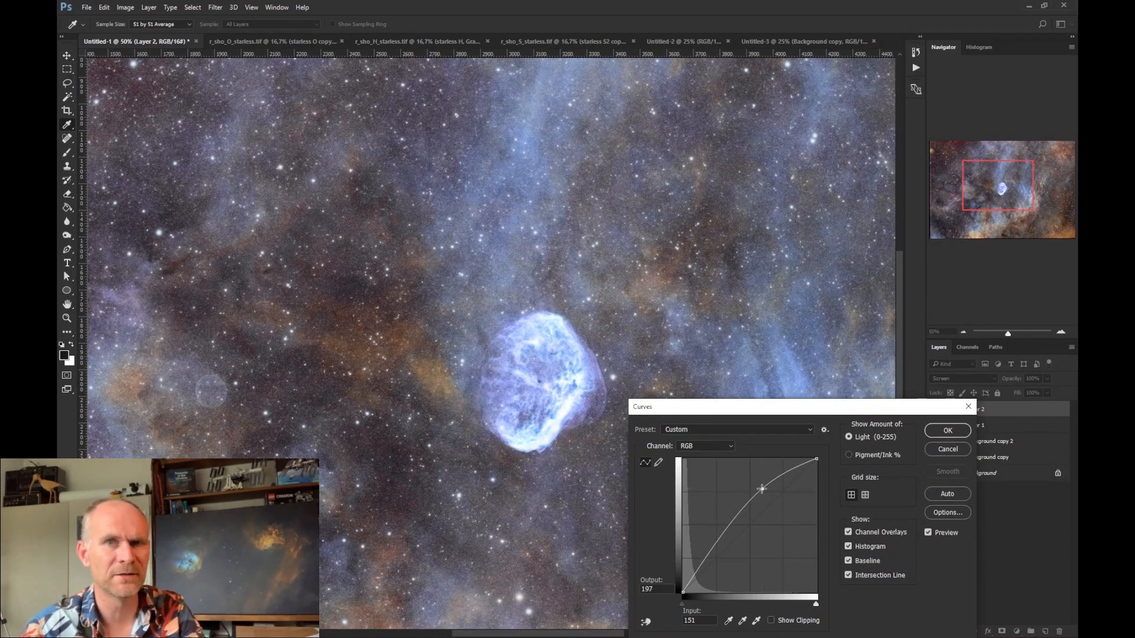
pyautogui.moveTo(762, 489); pyautogui.dragTo(761, 485)
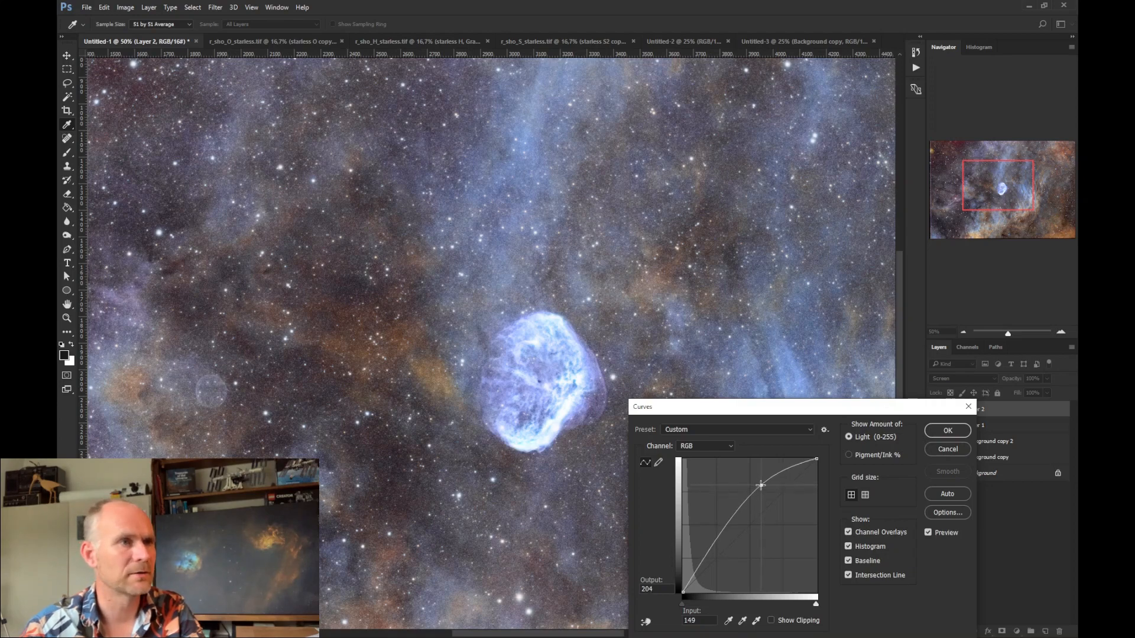
pyautogui.click(947, 431)
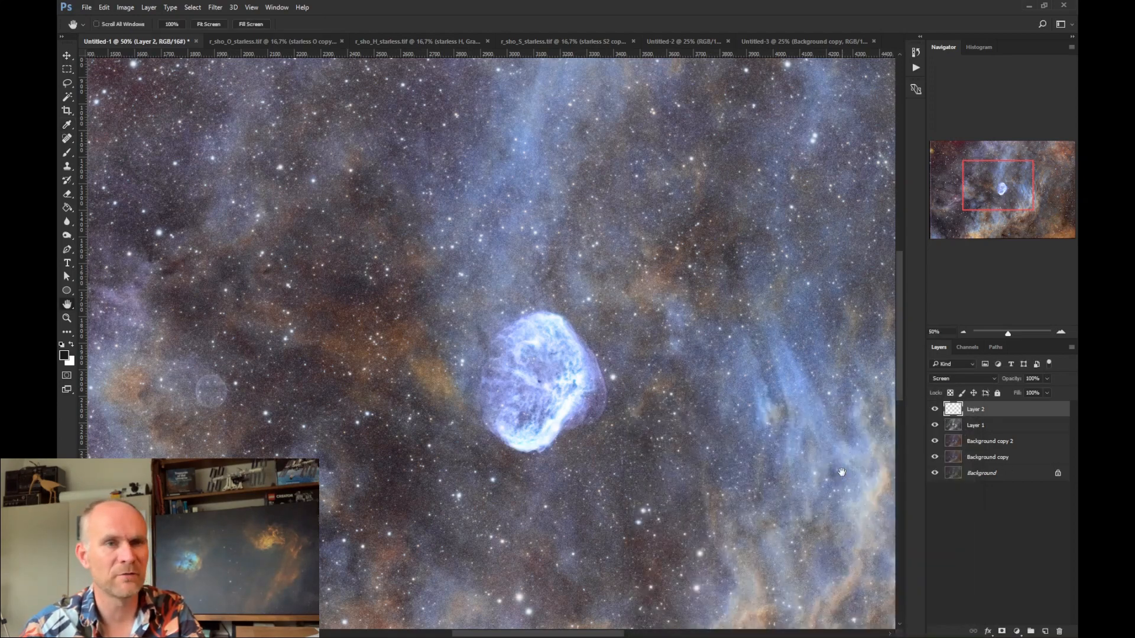
# Inspect the brightened stars across the whole image and up close, and switch to IrfanView to view Crescent SHO PS detail.jpg for comparison
pyautogui.click(963, 332)
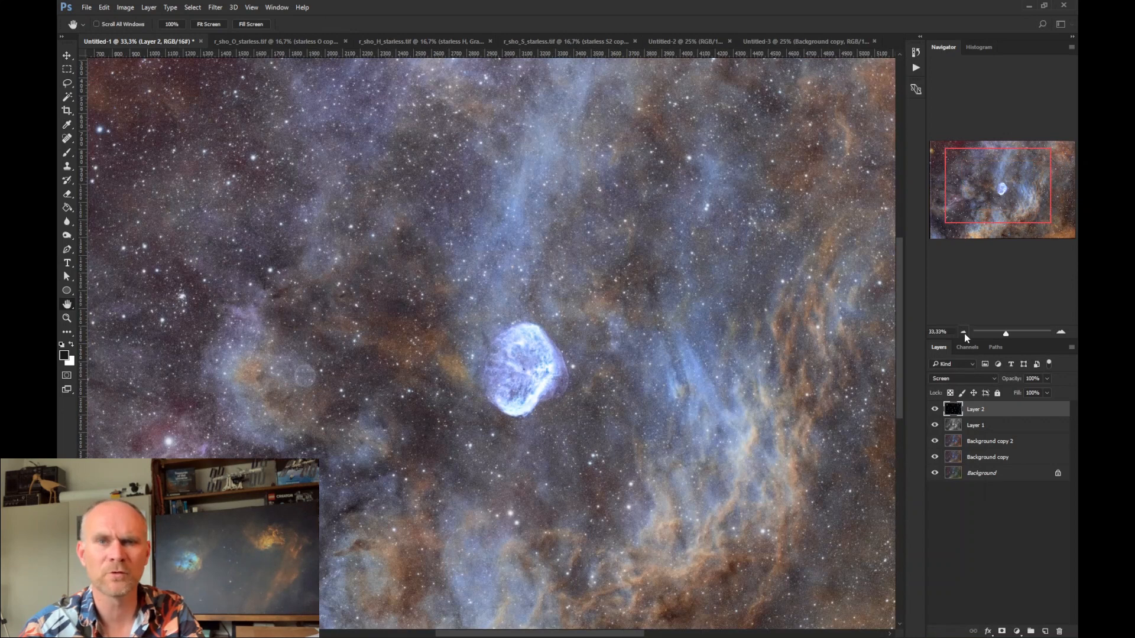
pyautogui.click(963, 332)
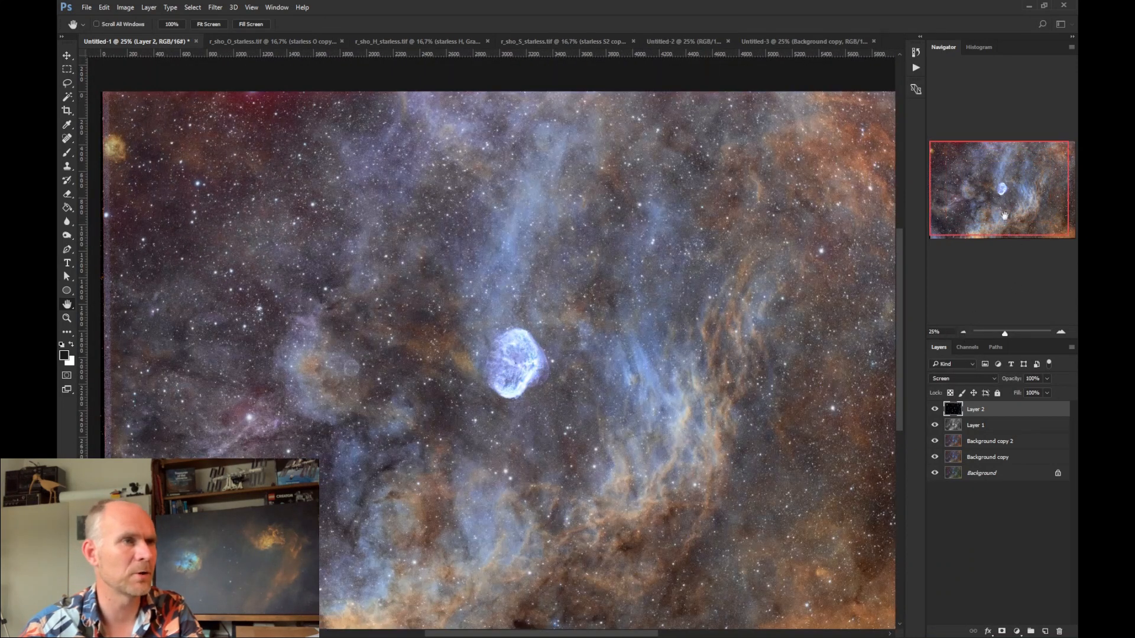
pyautogui.moveTo(1001, 196); pyautogui.dragTo(1005, 206)
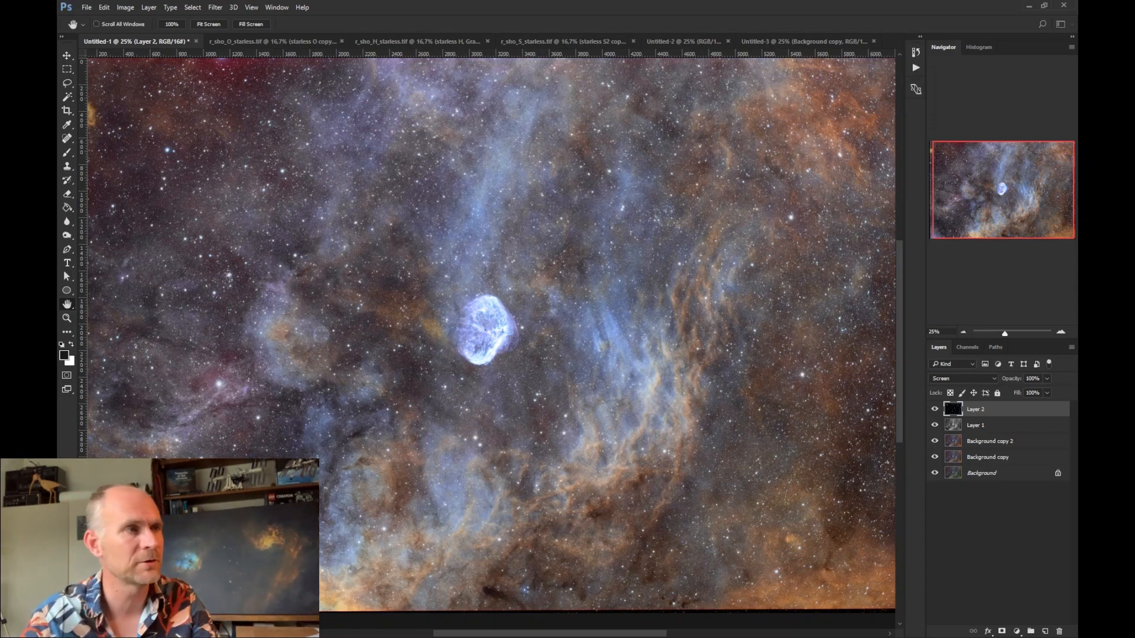
pyautogui.click(1059, 333)
pyautogui.click(1060, 333)
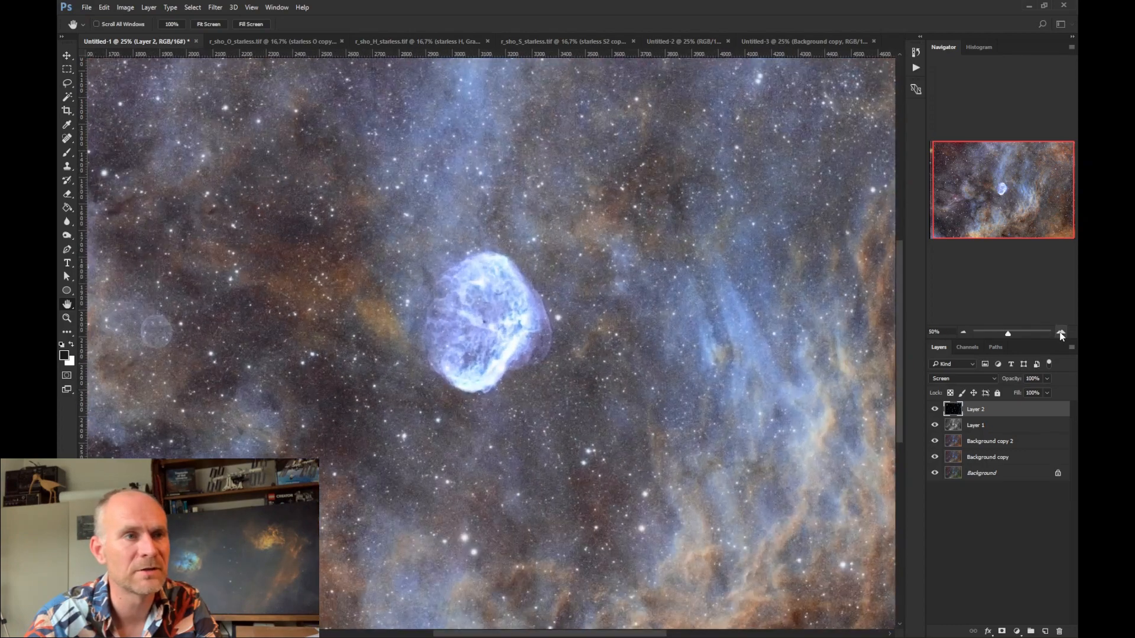
pyautogui.click(1060, 332)
pyautogui.moveTo(999, 211); pyautogui.dragTo(1055, 239)
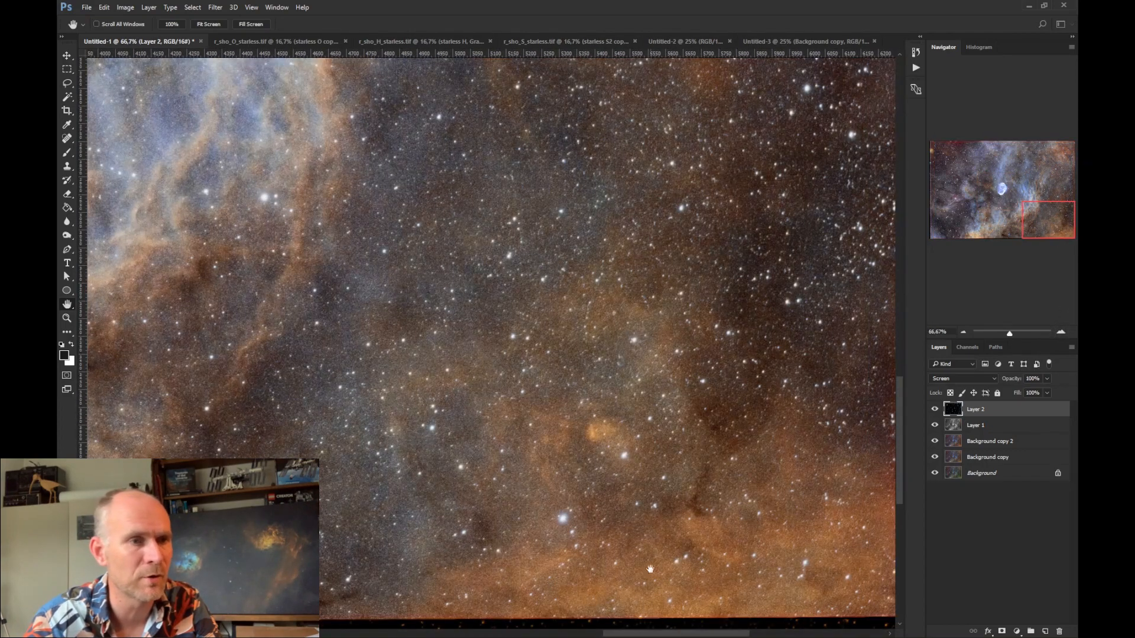
pyautogui.hotkey('alt', 'Tab')
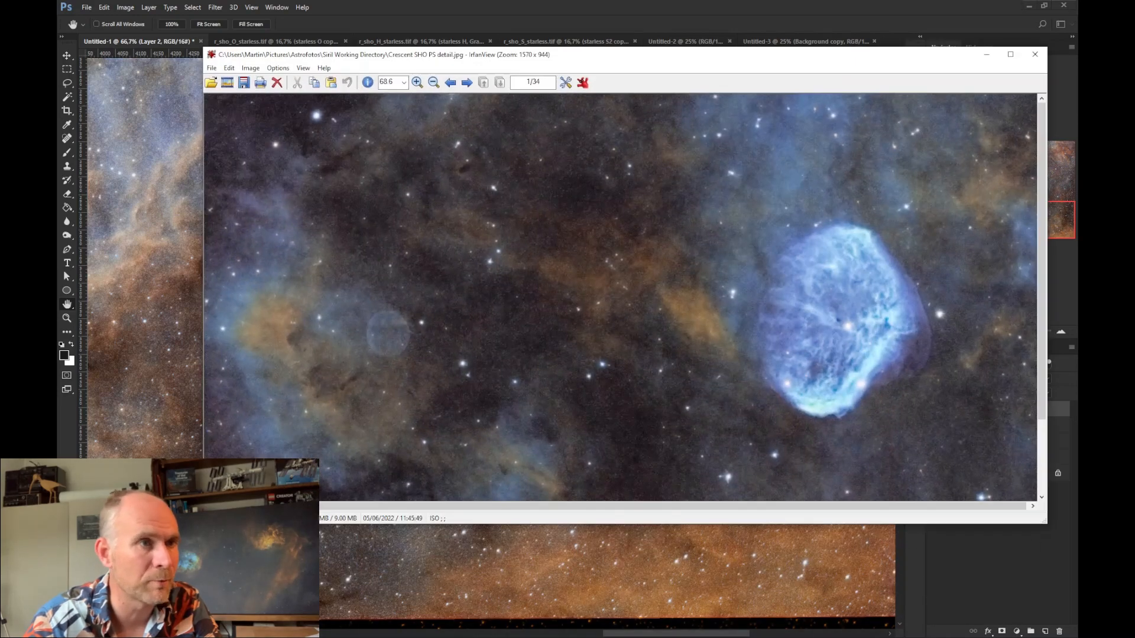
# Compare the lower-right nebula region of Crescent SHO PS.jpg in IrfanView with the same region in Photoshop, placing the two images side by side
pyautogui.moveTo(781, 55); pyautogui.dragTo(633, 50)
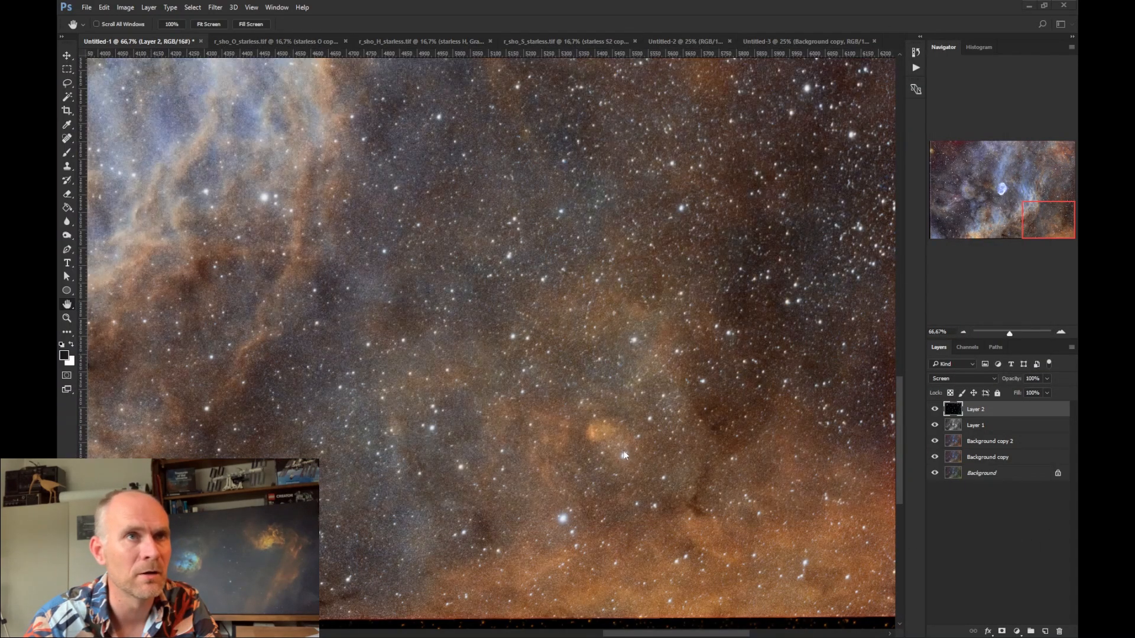
pyautogui.click(881, 49)
pyautogui.hotkey('alt', 'Tab')
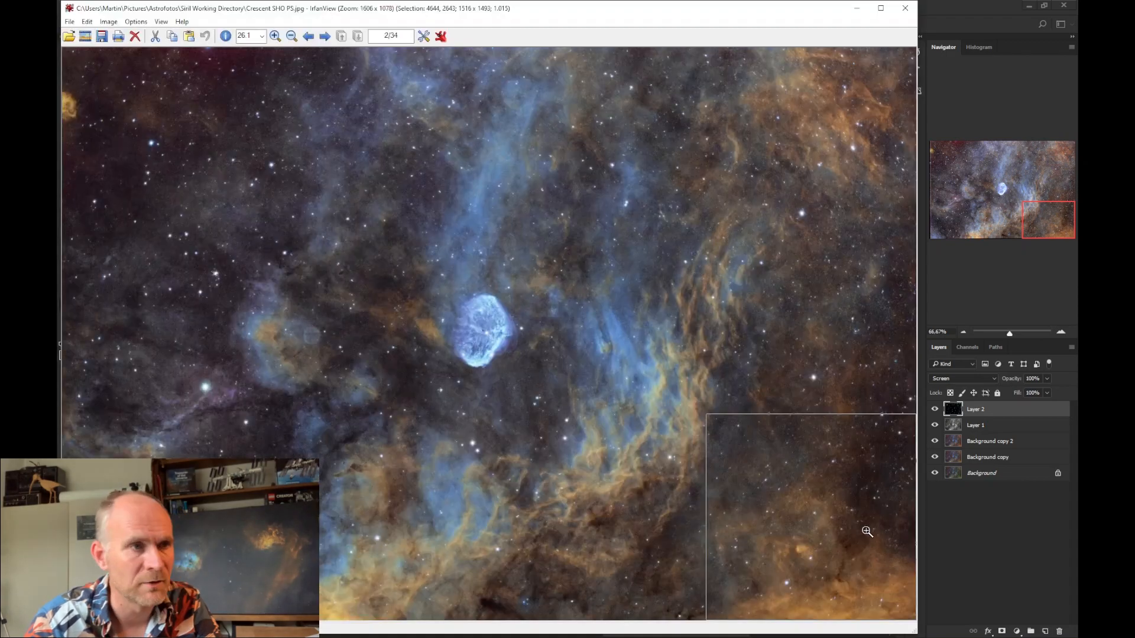
pyautogui.click(842, 504)
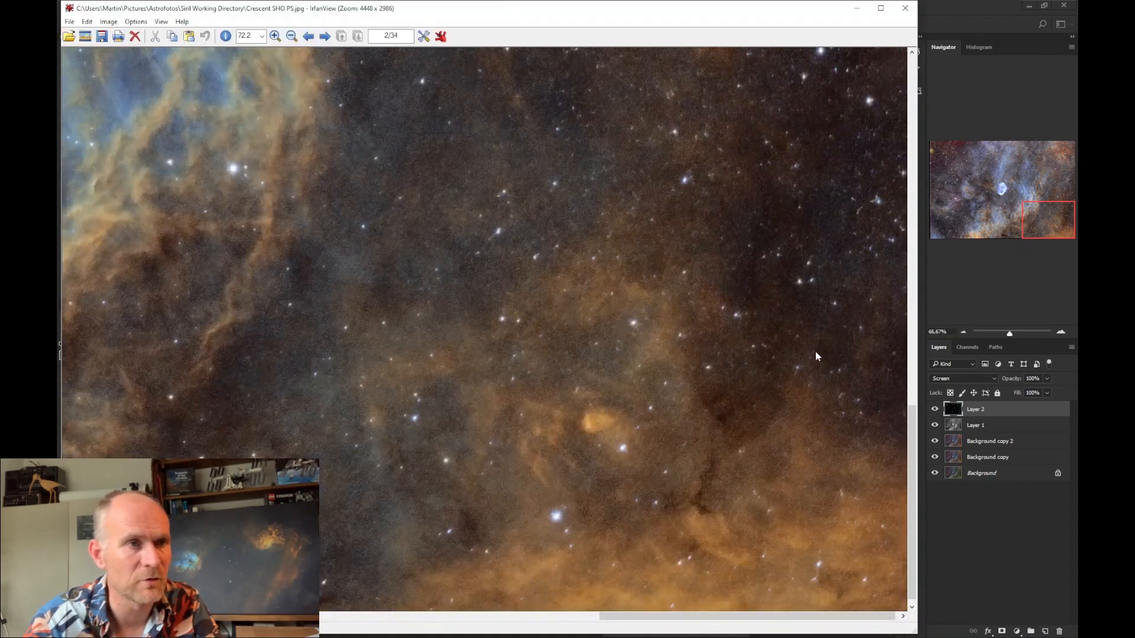
pyautogui.moveTo(702, 10); pyautogui.dragTo(366, 14)
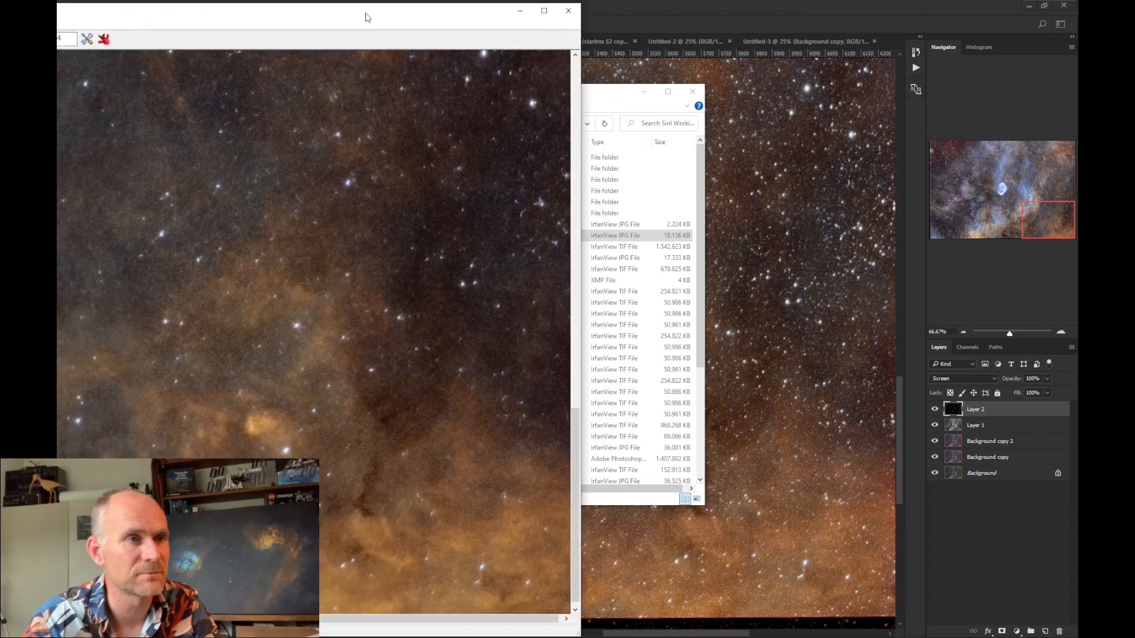
pyautogui.click(645, 92)
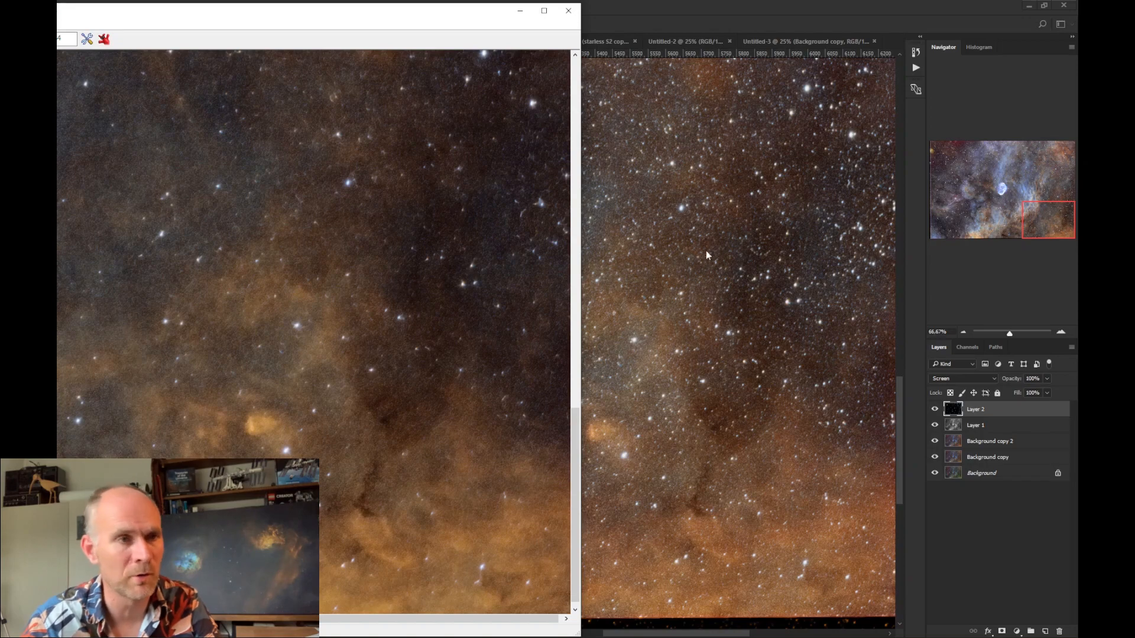
# View the whole Crescent SHO PS.jpg in a maximized IrfanView window, and switch back to Photoshop to view the composite at 25%
pyautogui.moveTo(467, 38); pyautogui.dragTo(791, 76)
pyautogui.doubleClick(789, 76)
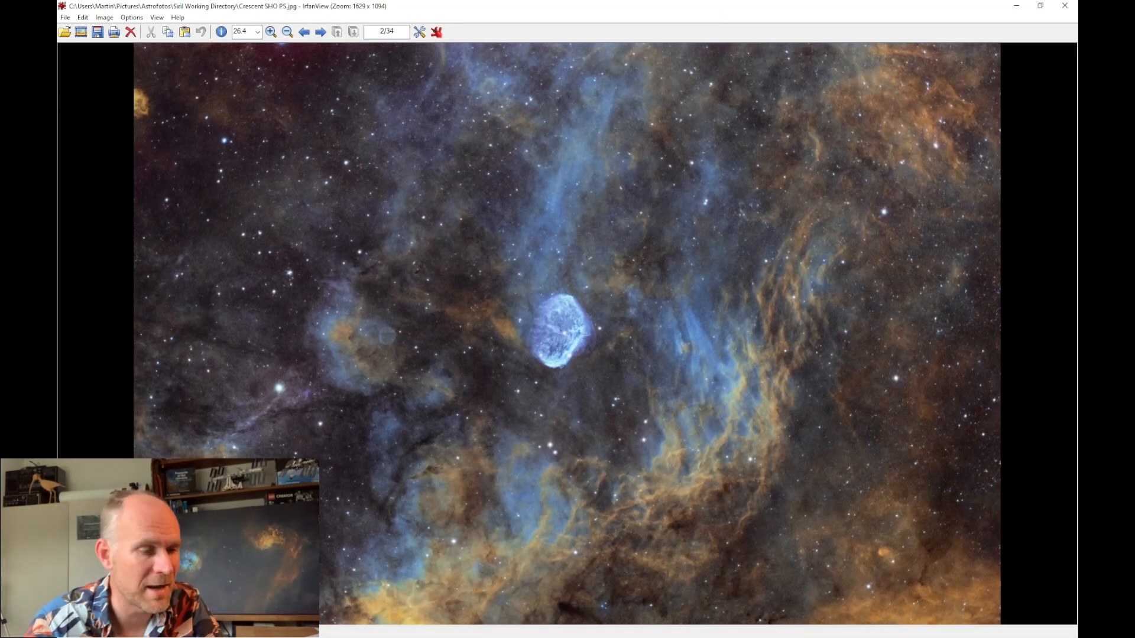
pyautogui.hotkey('alt', 'Tab')
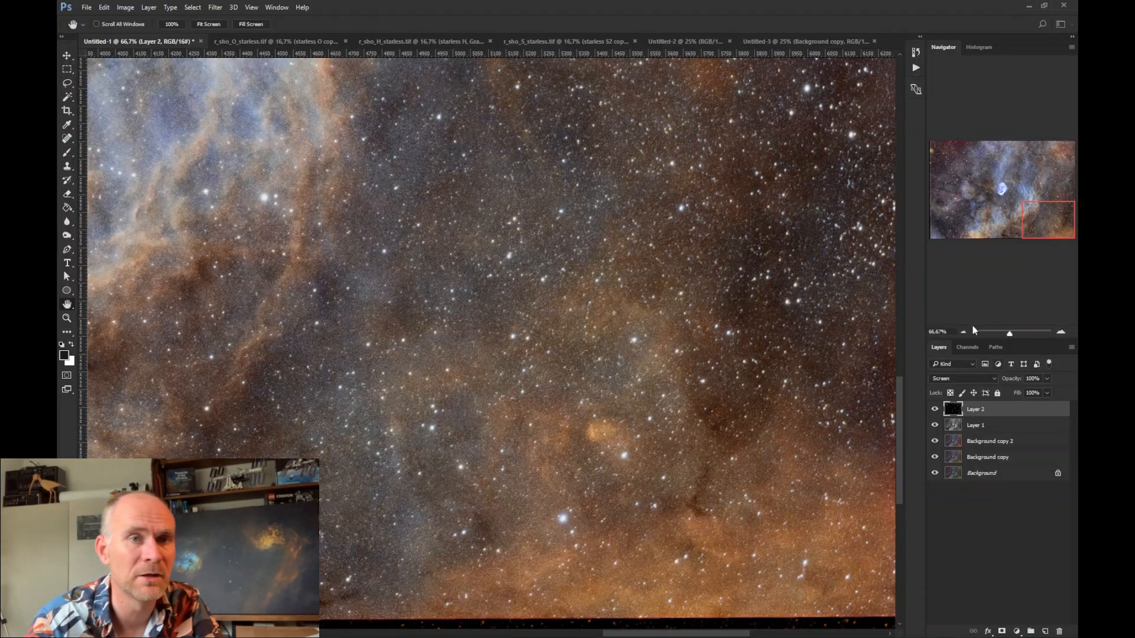
pyautogui.click(966, 332)
pyautogui.click(965, 331)
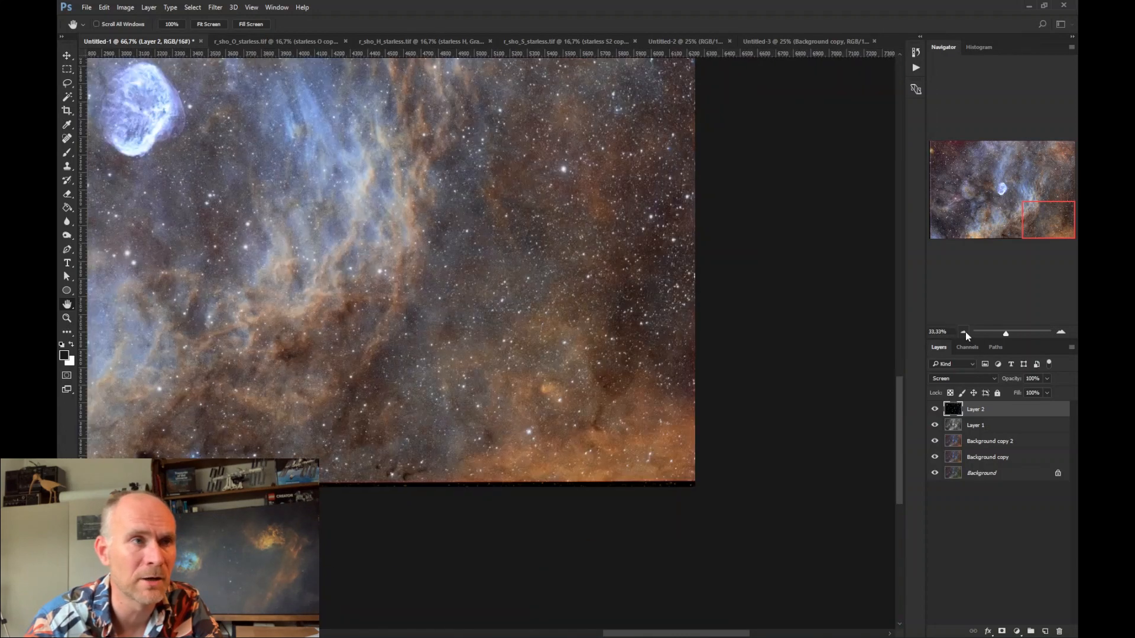
pyautogui.click(966, 331)
pyautogui.moveTo(1003, 203); pyautogui.dragTo(957, 174)
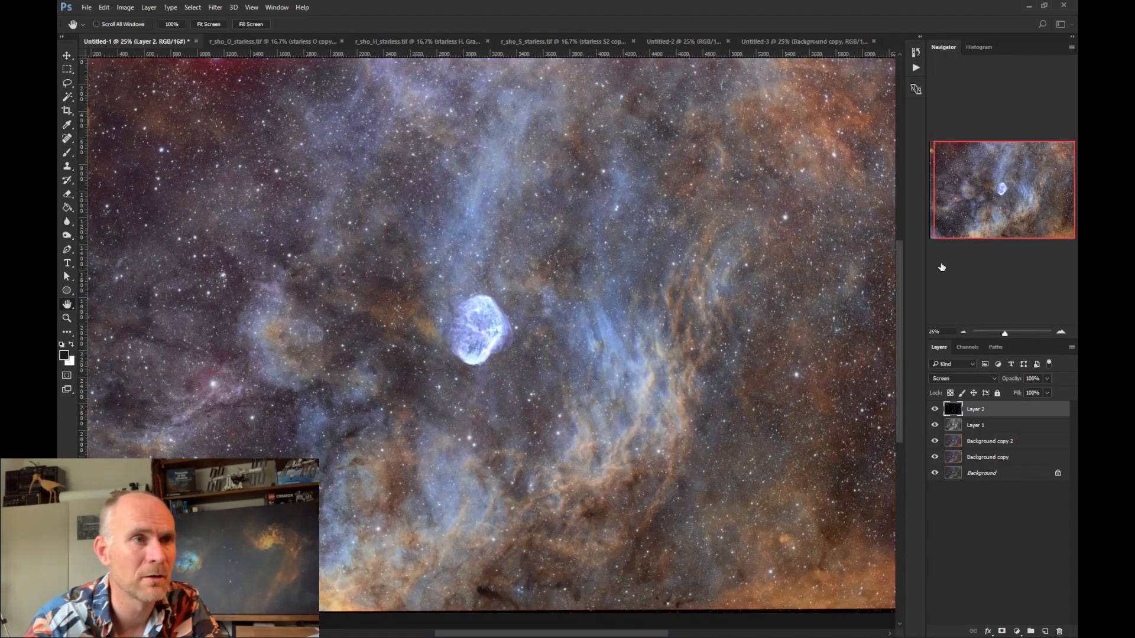
# Check the composite against the full IrfanView reference once more, and inspect the stars around the small round bubble beside the Crescent Nebula at 50%
pyautogui.hotkey('alt', 'Tab')
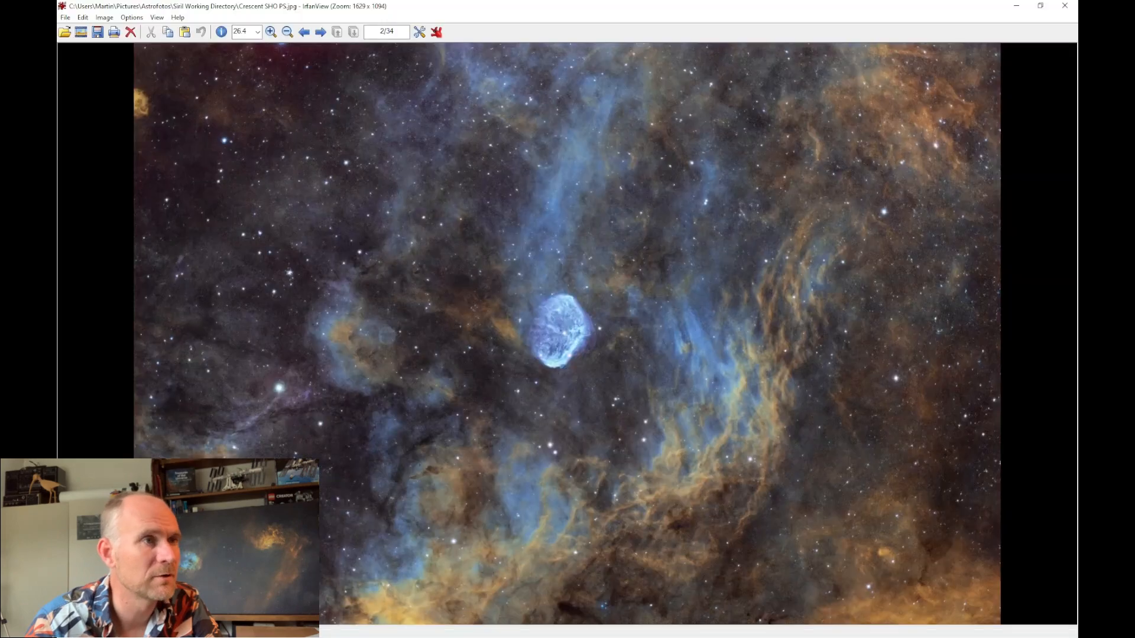
pyautogui.hotkey('alt', 'Tab')
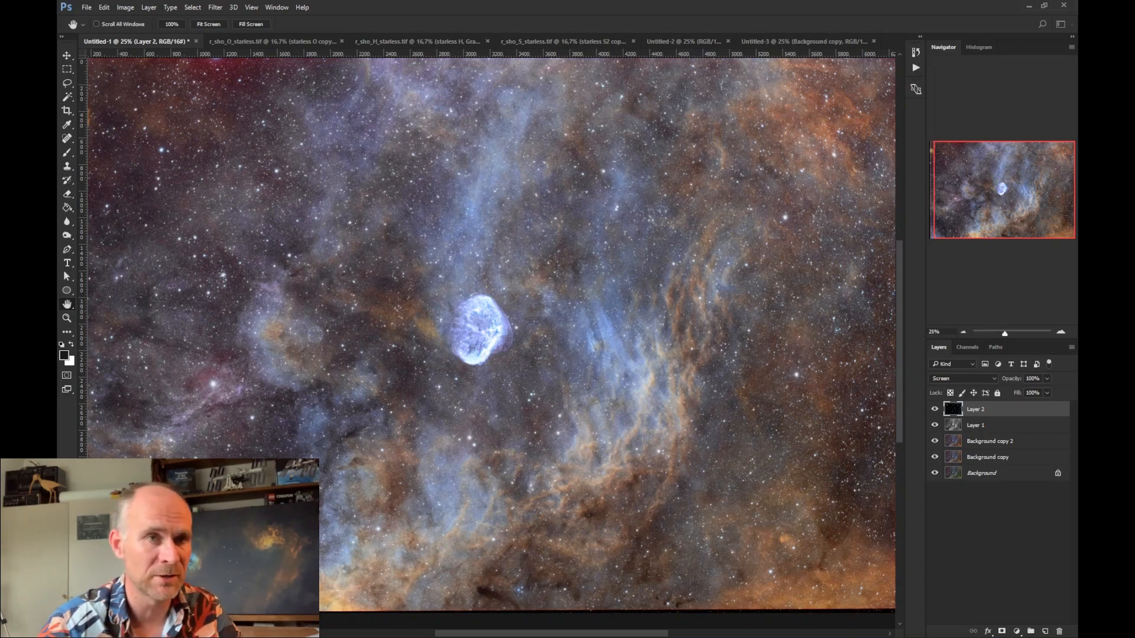
pyautogui.click(1061, 332)
pyautogui.moveTo(995, 190); pyautogui.dragTo(963, 195)
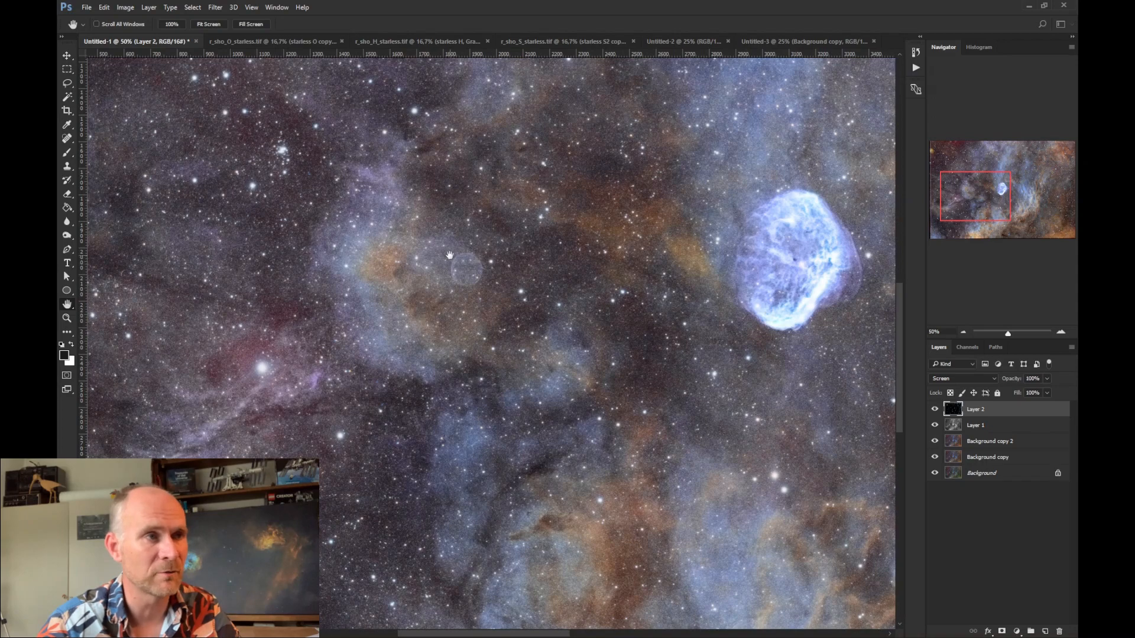